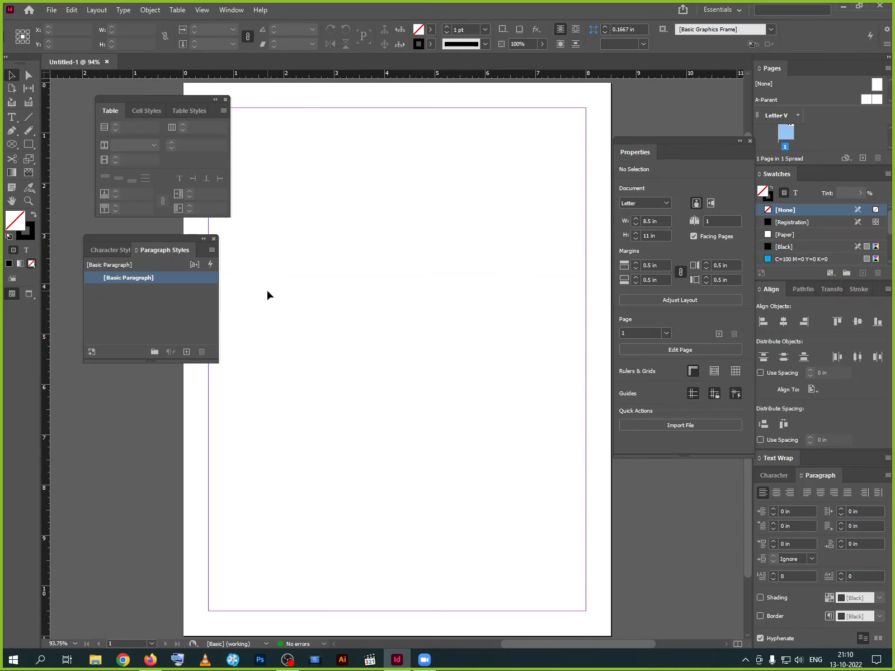
Move the Properties panel aside, float the Text Wrap panel out of the dock, and expand the Character panel
scroll(268, 291, down, 3)
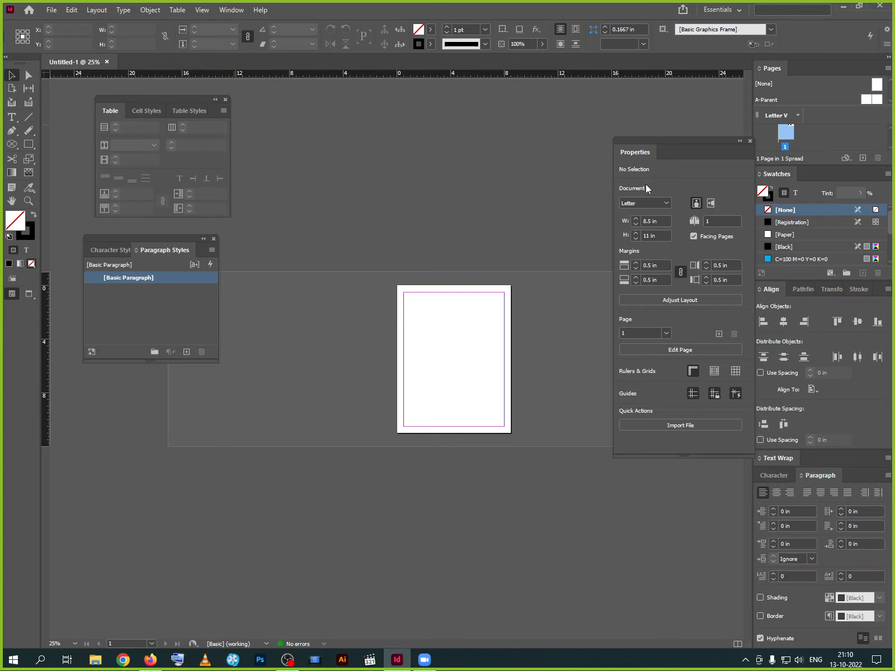
drag(692, 139, 591, 152)
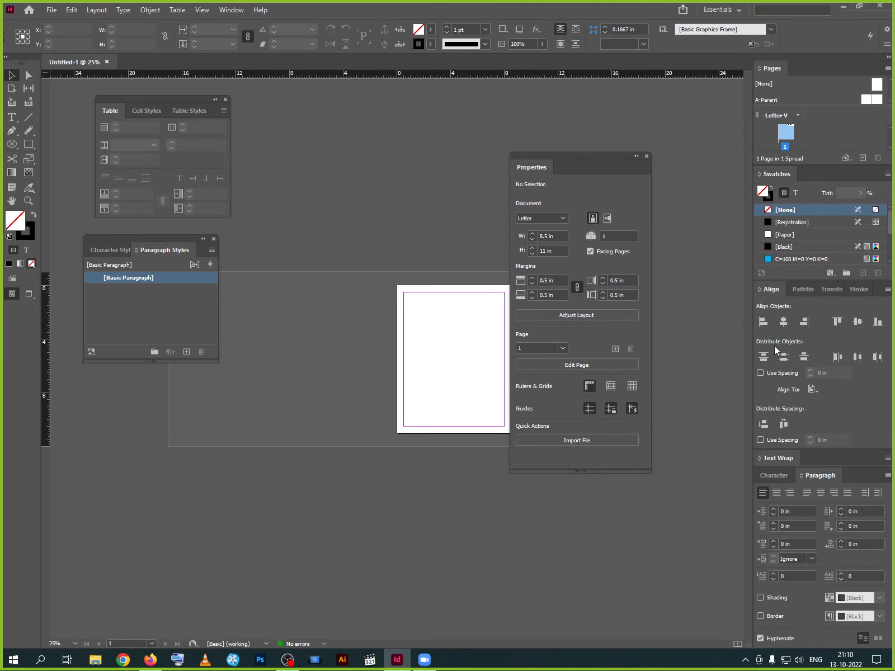
click(781, 475)
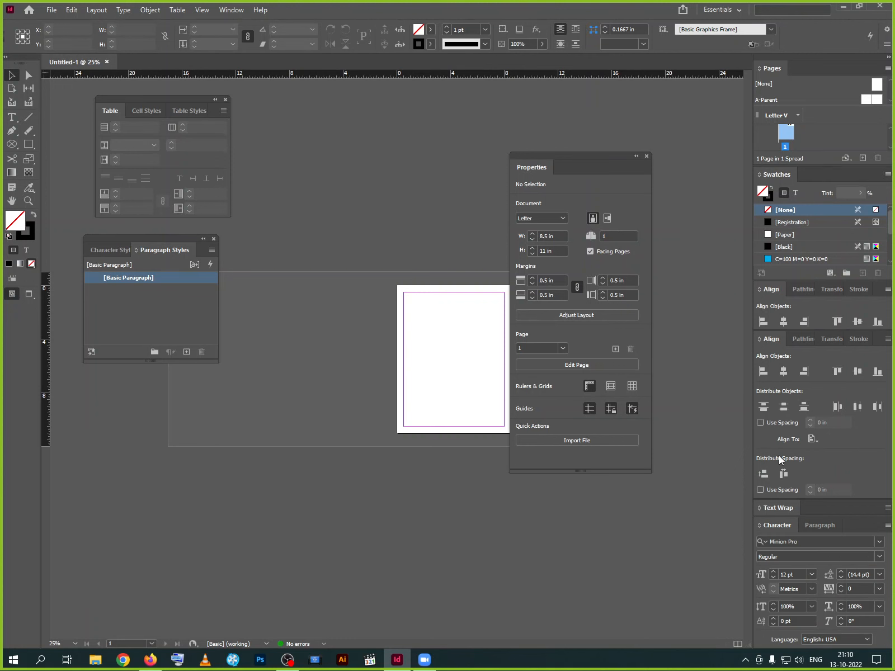
click(769, 506)
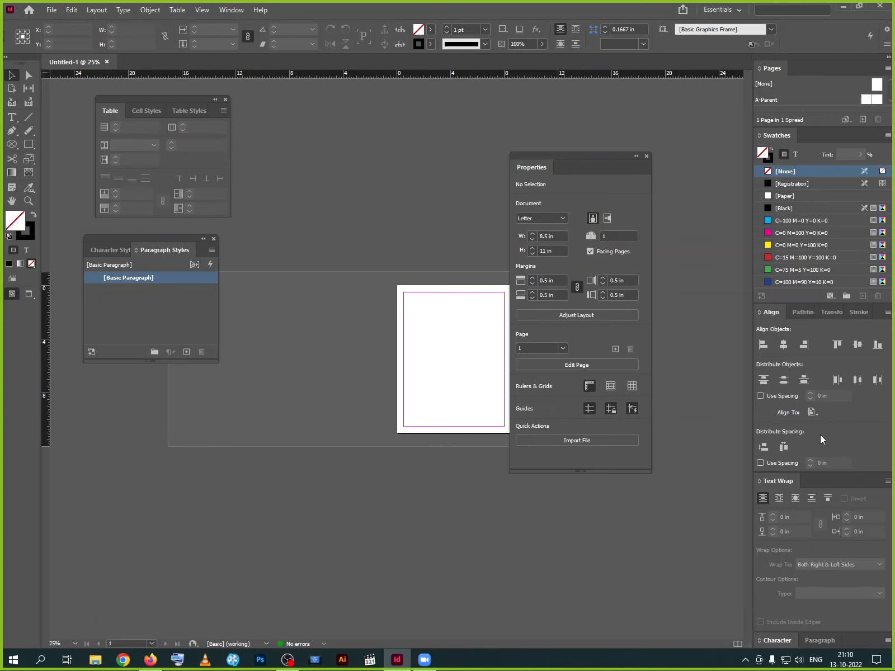
drag(785, 487, 487, 528)
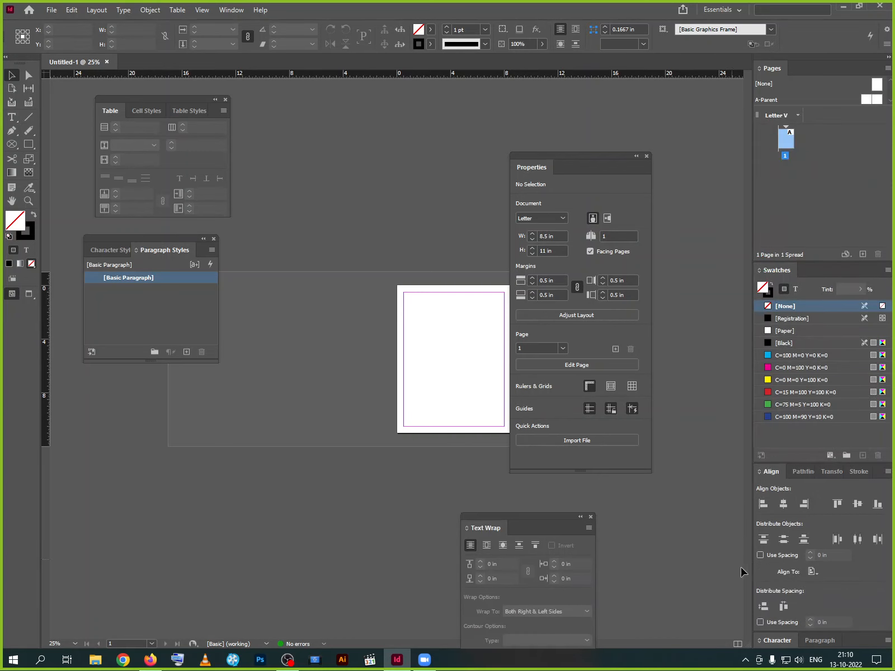
click(777, 641)
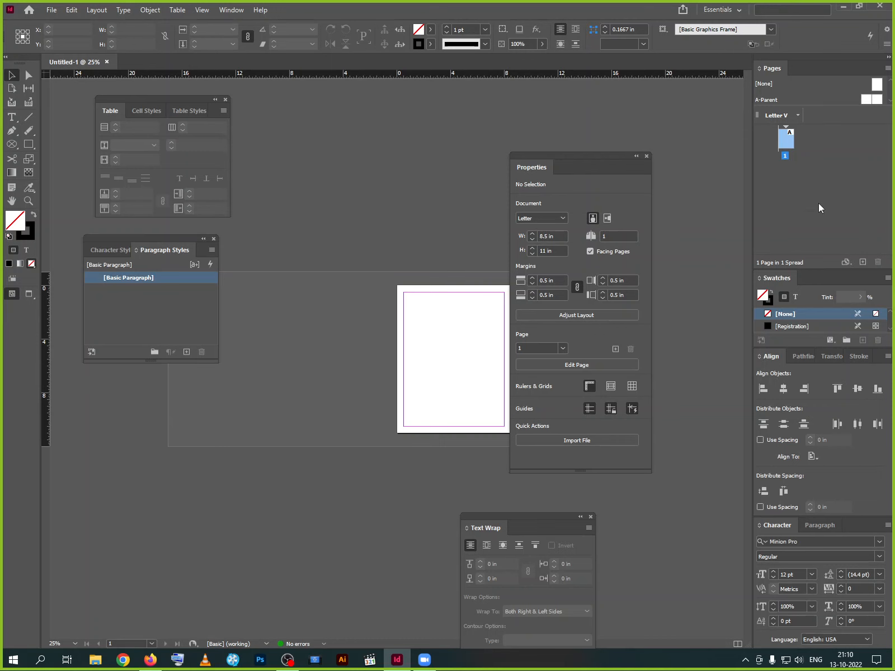
Group the Properties and Pages panels with Swatches, and dock Text Wrap alongside Character and Paragraph
drag(771, 72, 323, 145)
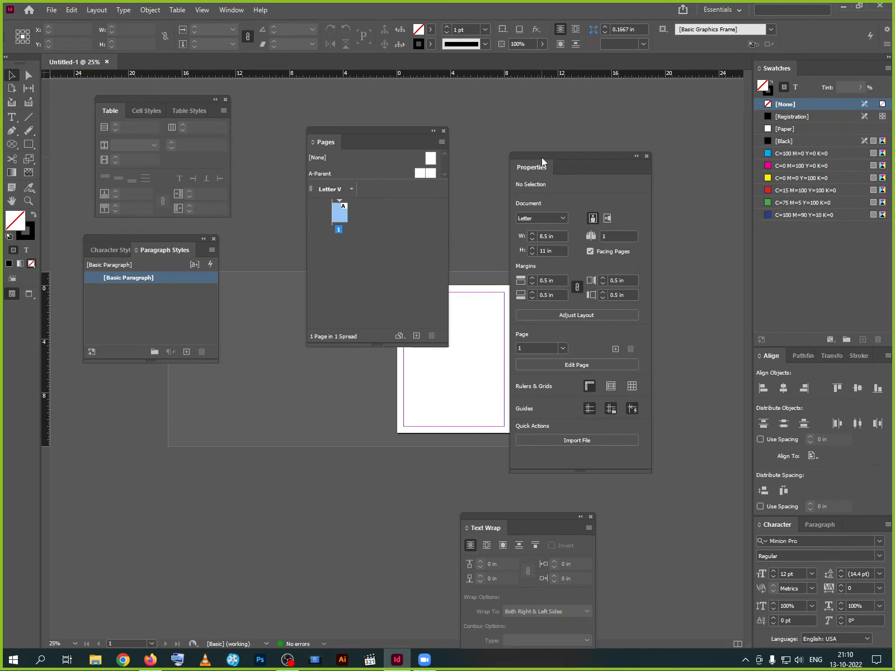
drag(540, 167, 815, 68)
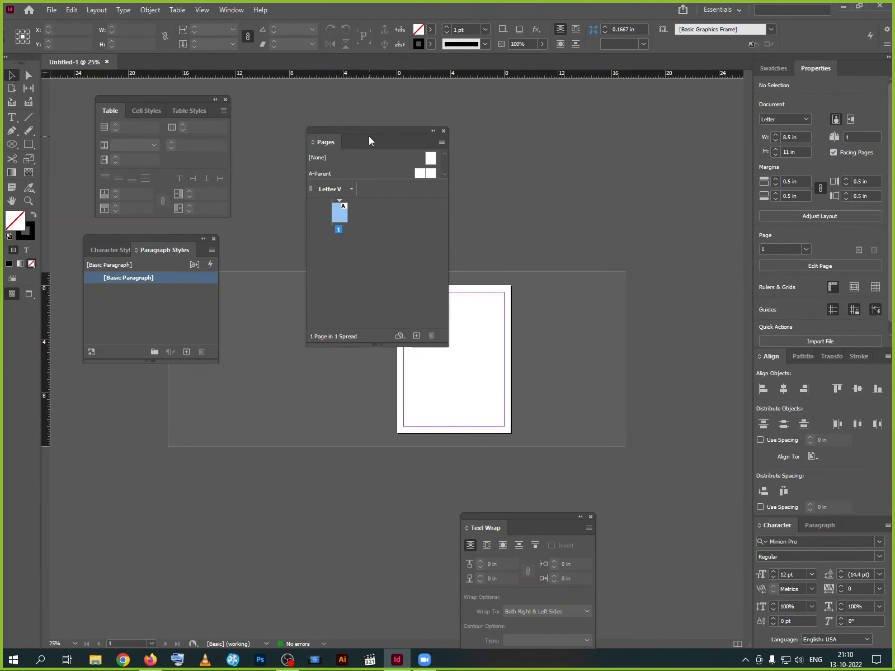
drag(369, 137, 838, 67)
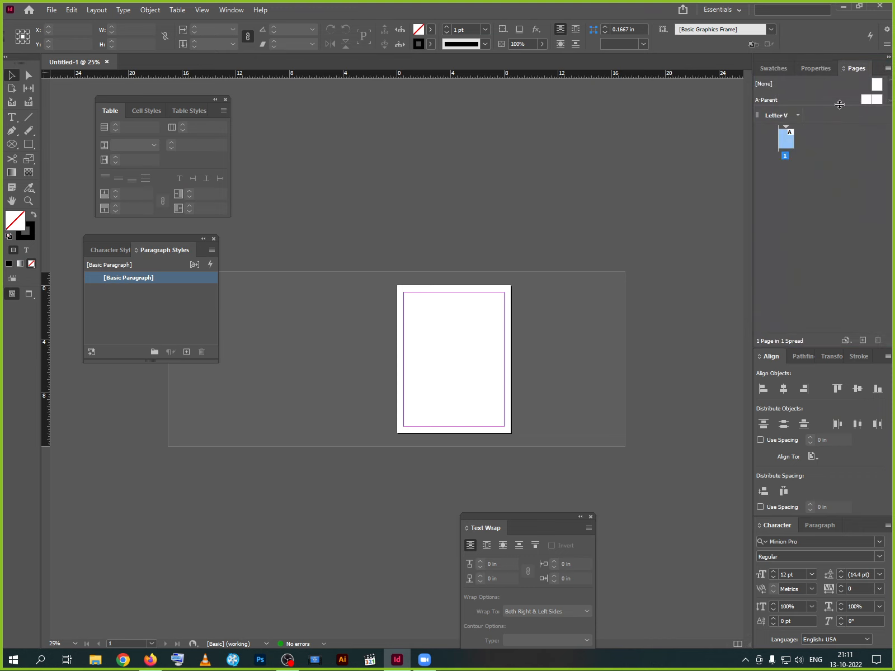
drag(537, 520, 842, 523)
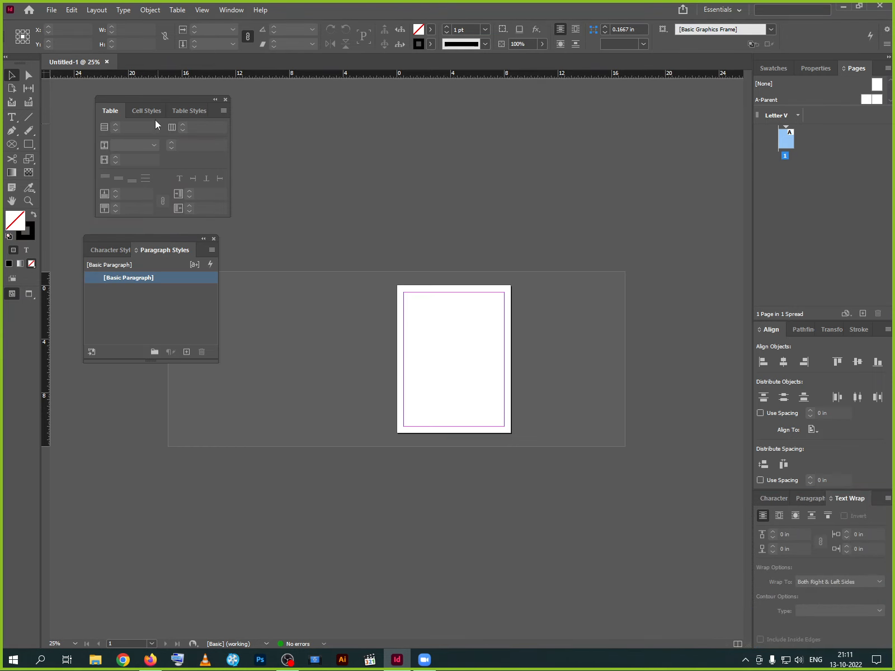
Close the floating Table and Paragraph Styles panel groups
drag(152, 99, 595, 219)
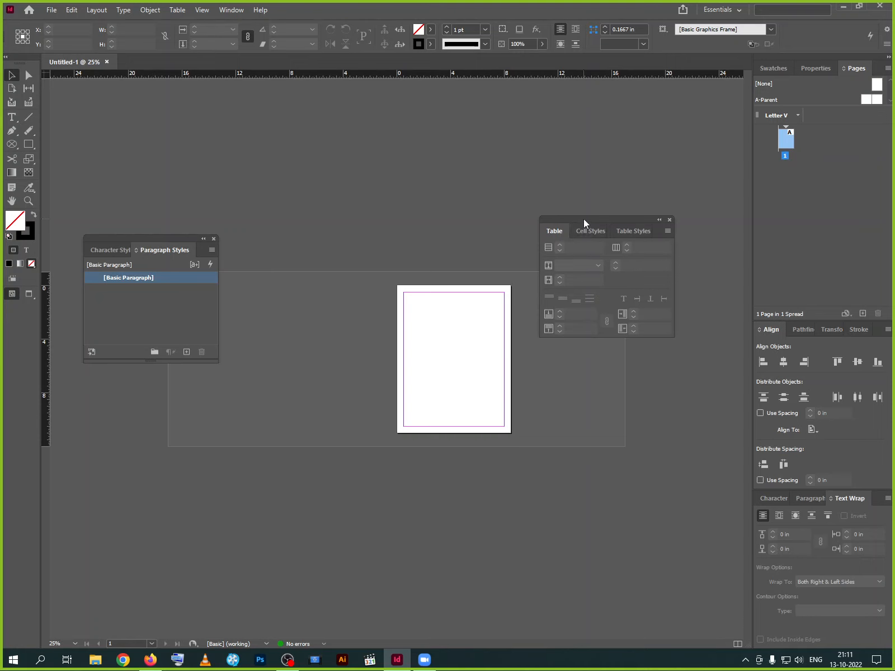
drag(584, 220, 600, 229)
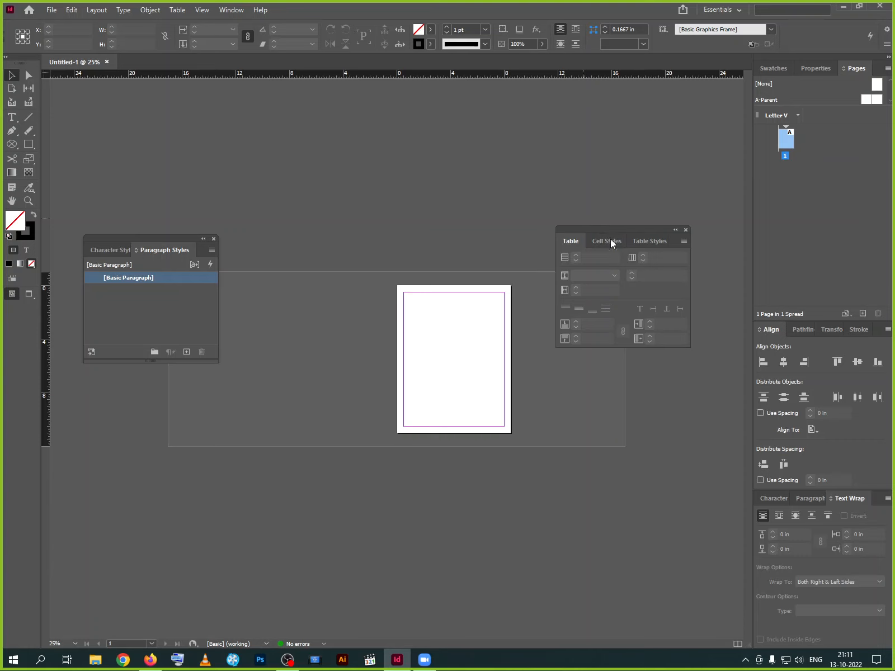
click(685, 230)
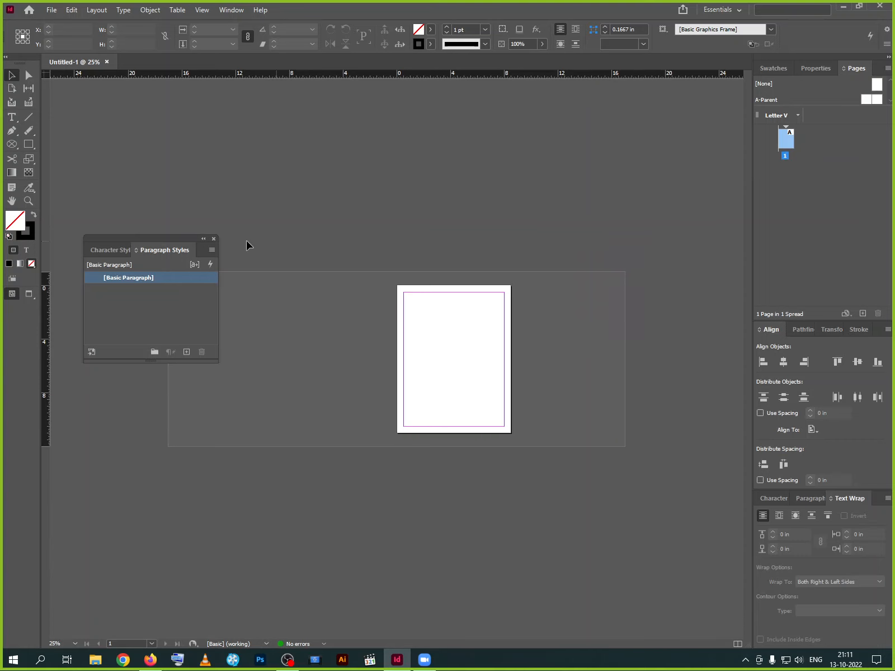
click(213, 239)
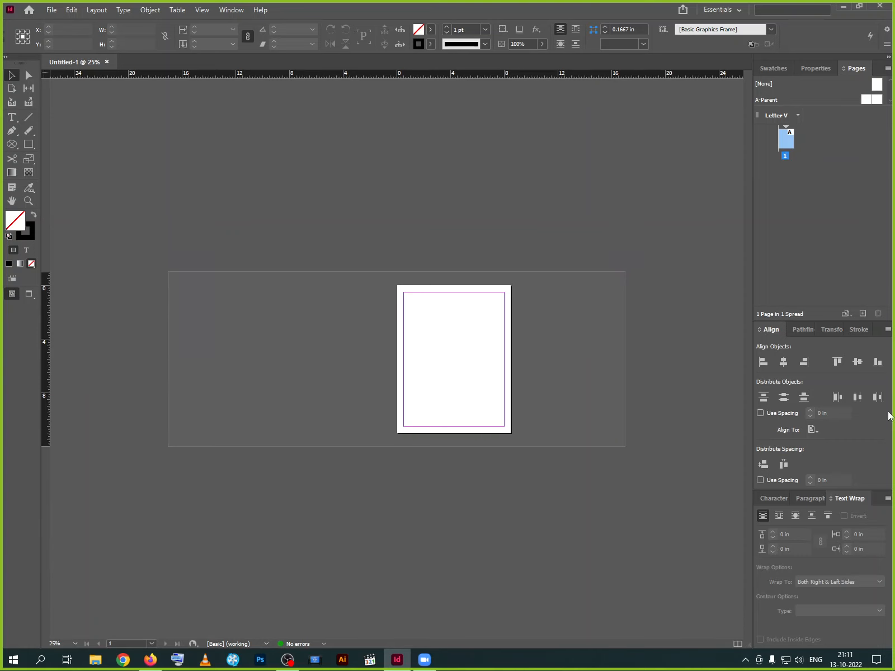
Add six new pages to the one-page document
click(862, 313)
click(862, 314)
click(862, 313)
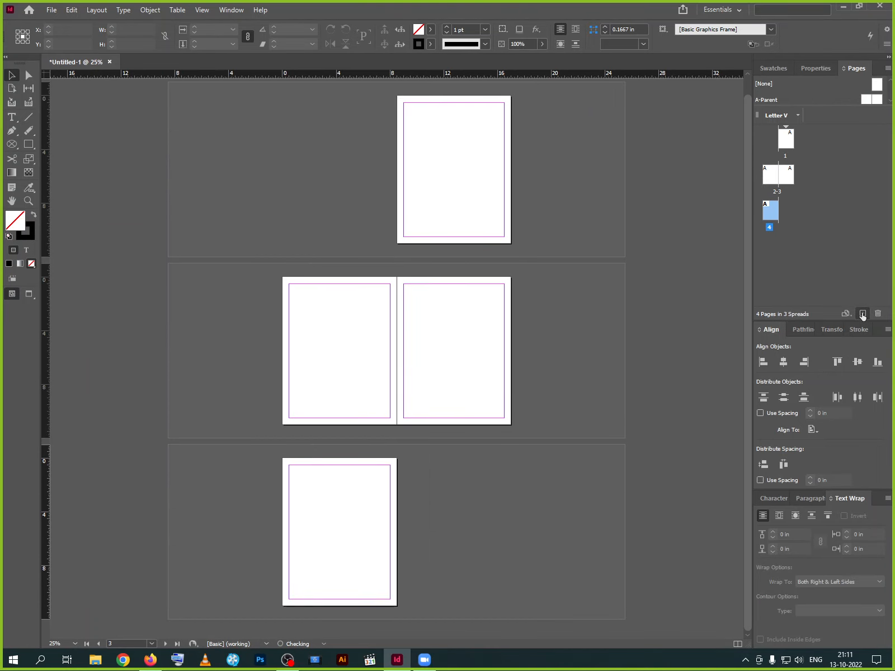
click(862, 314)
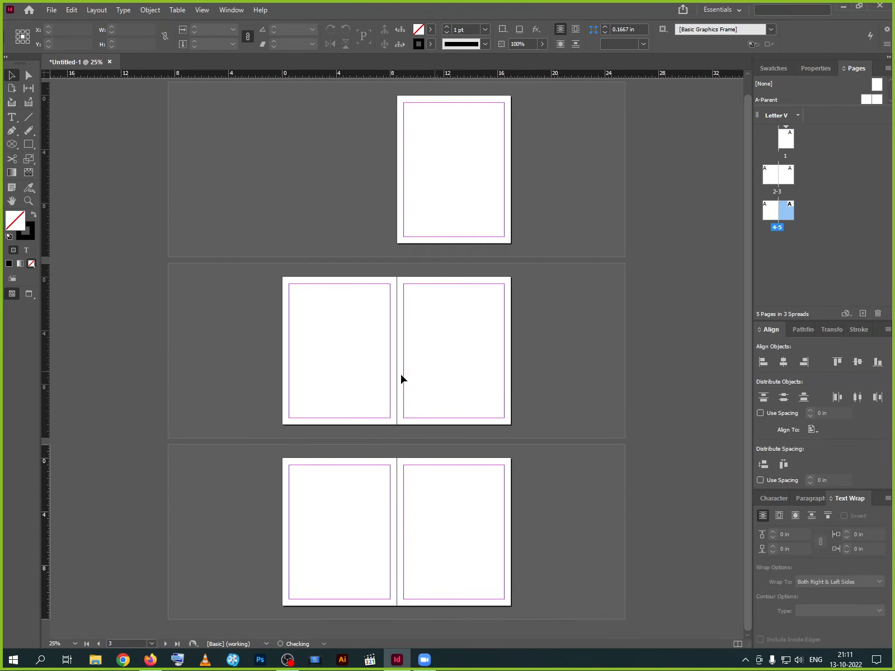
click(862, 313)
click(862, 313)
scroll(475, 386, up, 3)
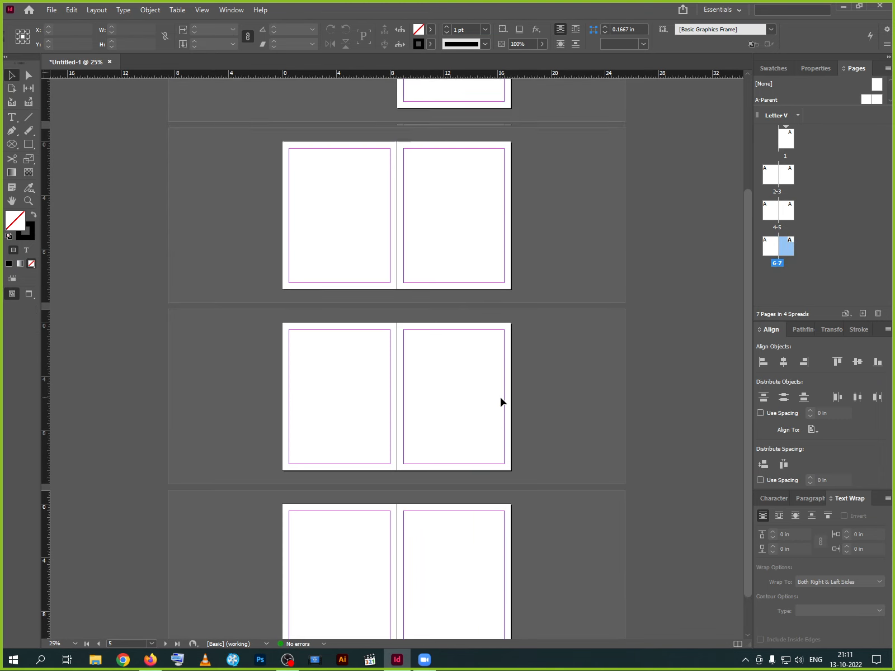
Use the Page tool on page 2 alone to switch it to landscape orientation
click(11, 89)
click(329, 314)
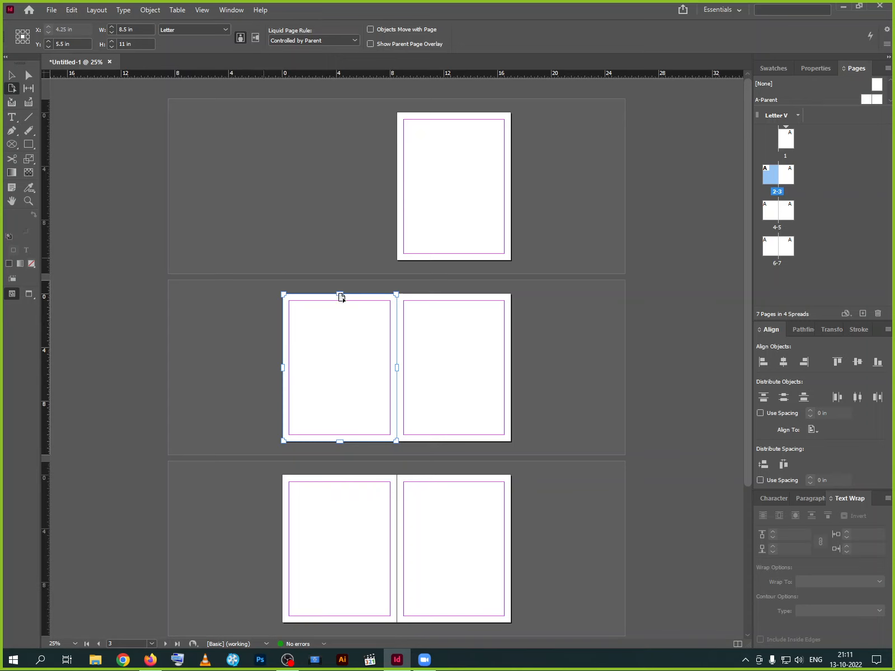
click(256, 37)
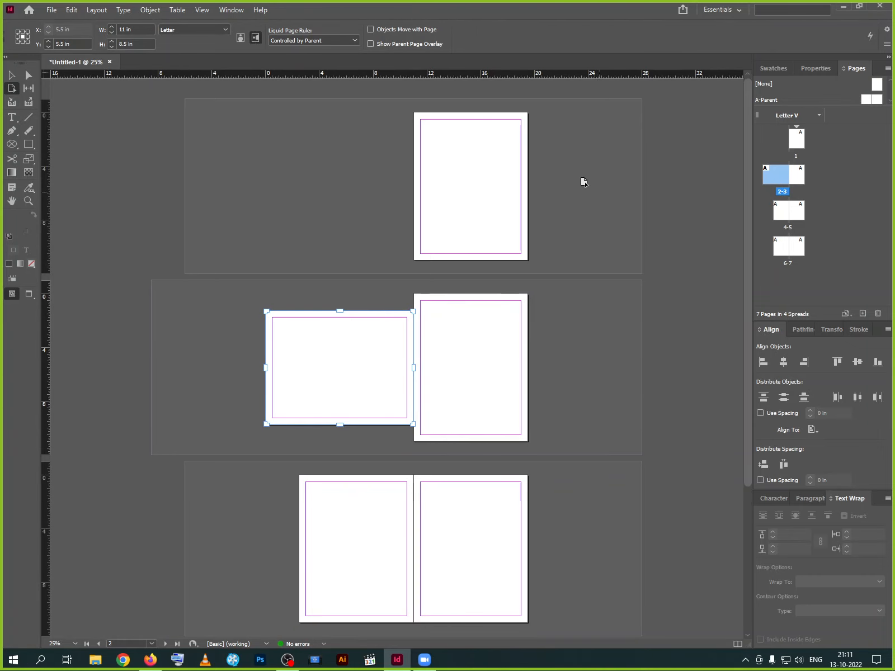
scroll(485, 509, down, 4)
scroll(485, 509, up, 4)
scroll(486, 511, down, 1)
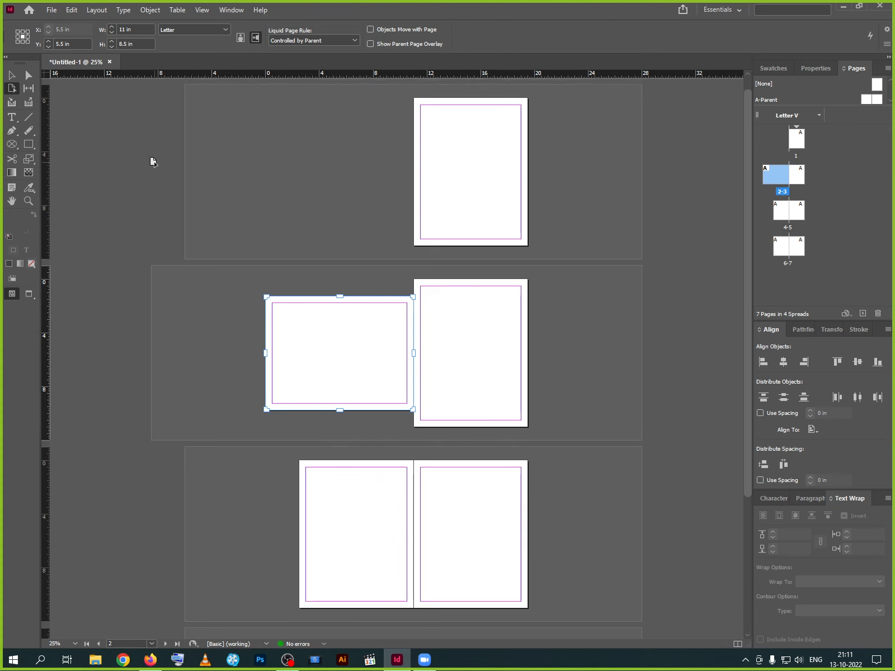
Set page 2 to the US Business Card size and try to reshape it directly on the pasteboard
click(219, 30)
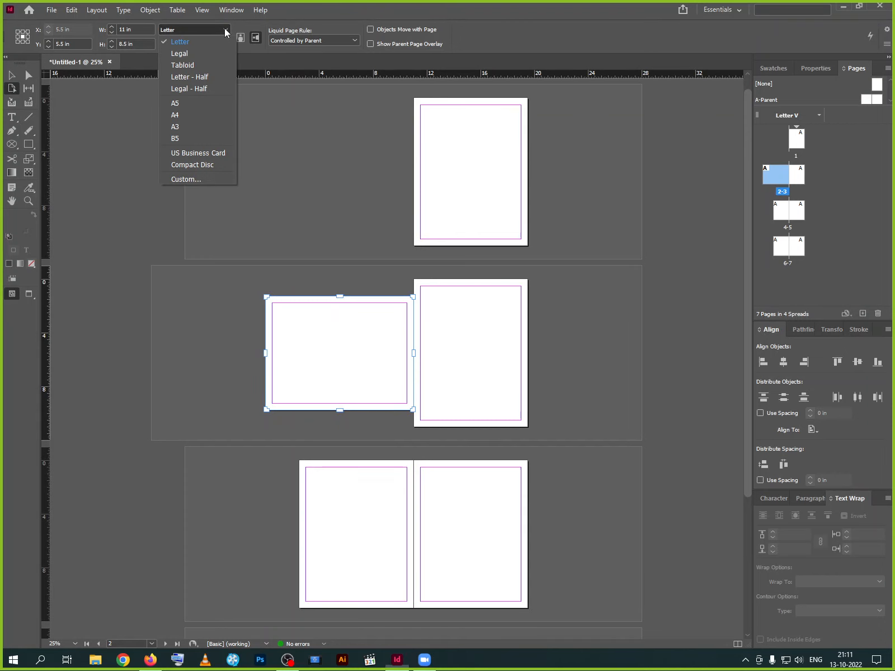
click(201, 153)
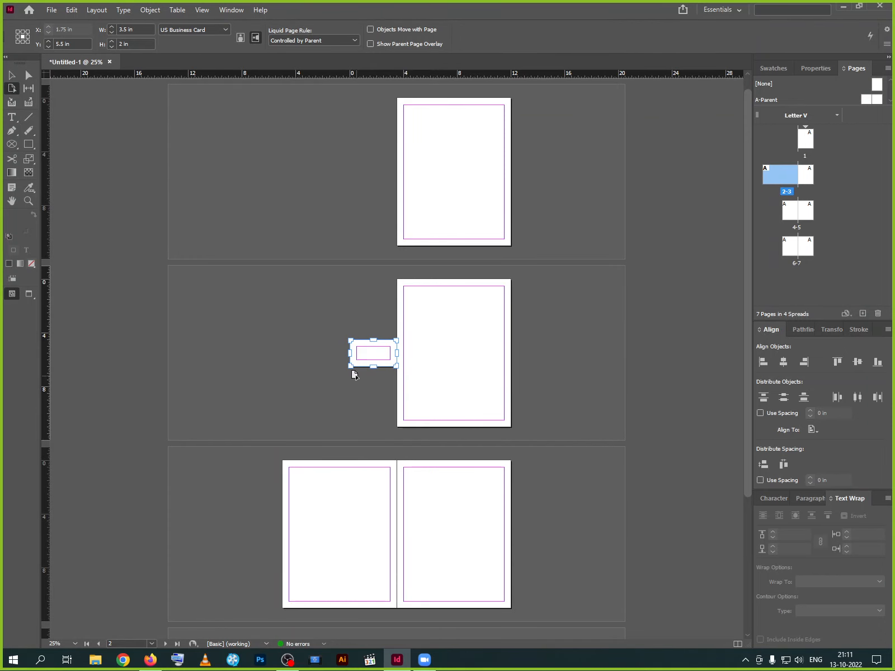
click(338, 384)
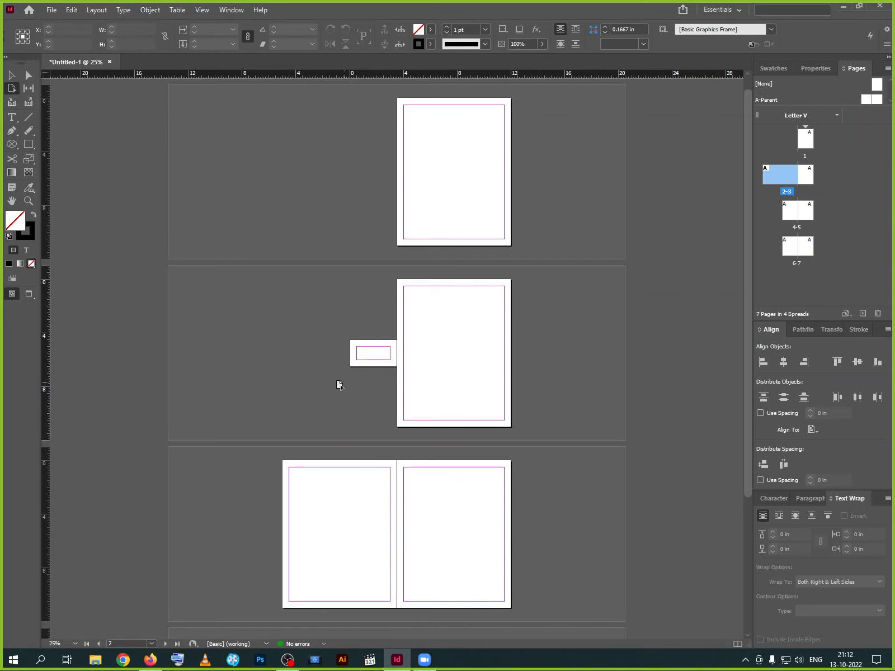
click(374, 361)
drag(376, 370, 364, 411)
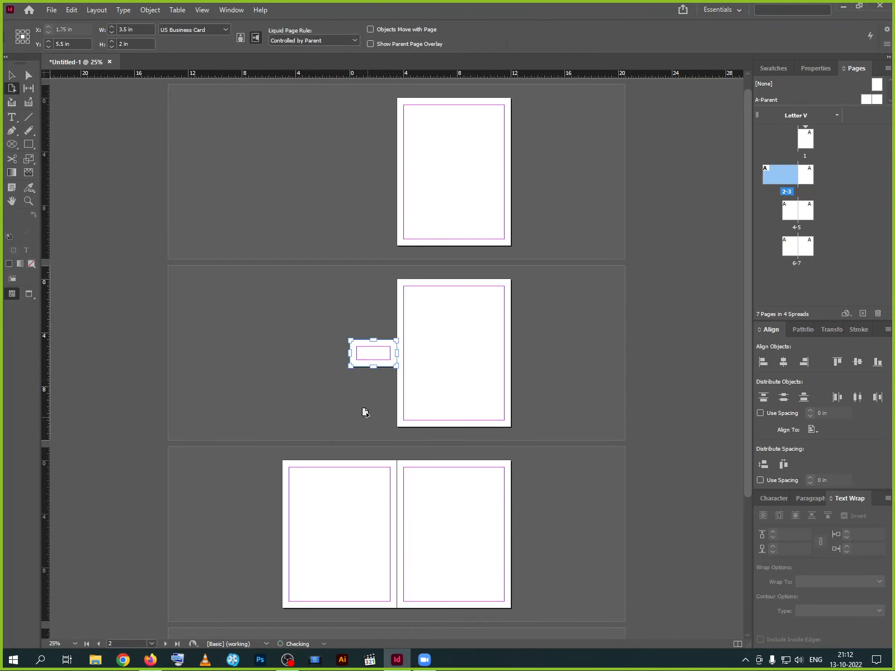
drag(353, 357, 249, 359)
Set page 2 to A4 size in portrait orientation
click(223, 31)
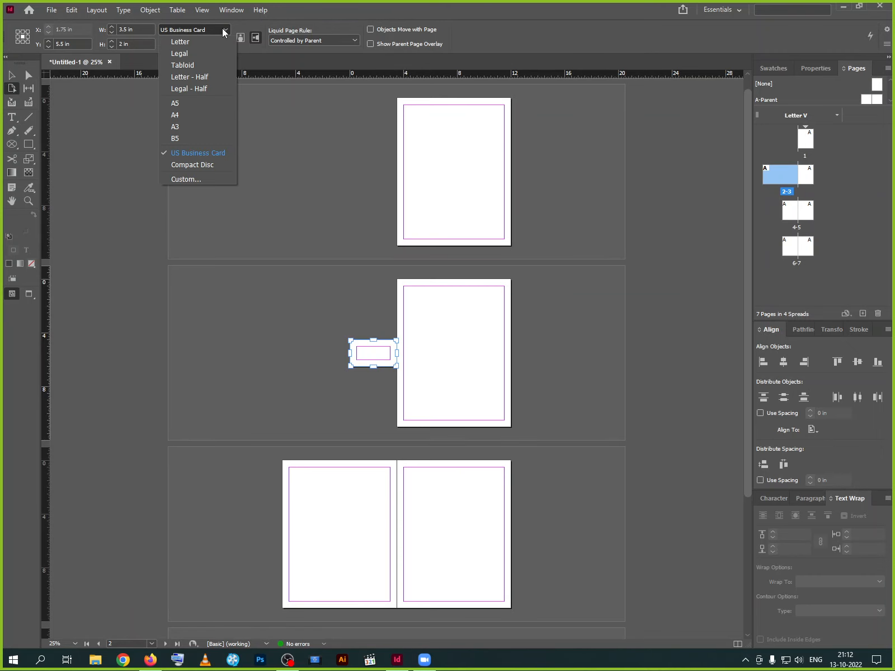
click(185, 114)
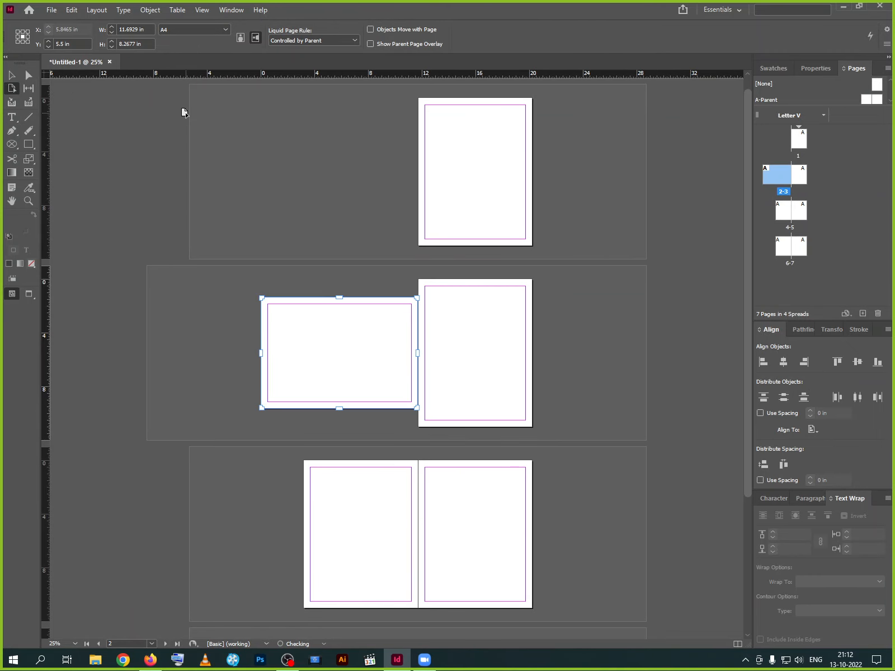
click(240, 37)
Set the size of page 2 back to Letter
click(222, 30)
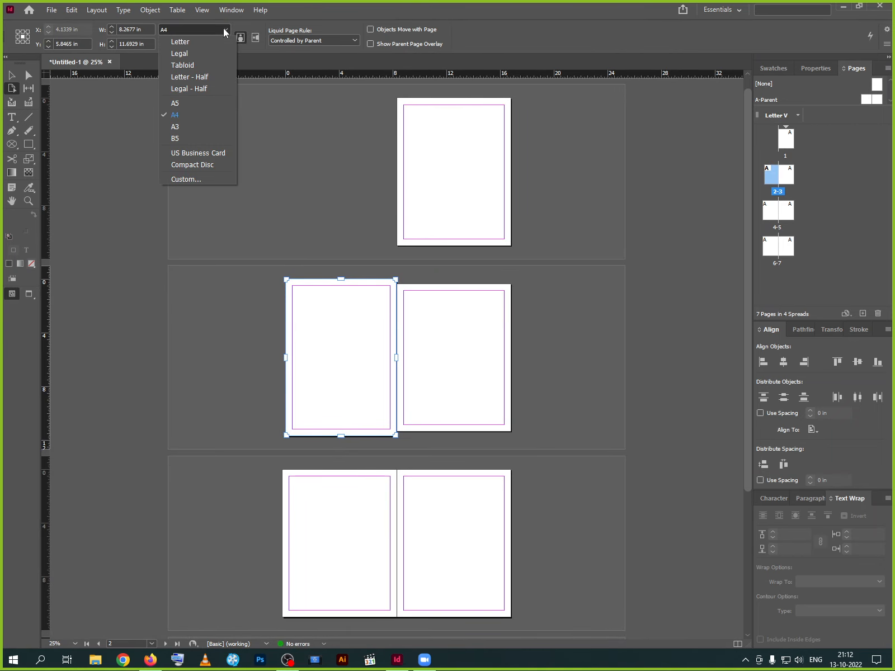
click(196, 42)
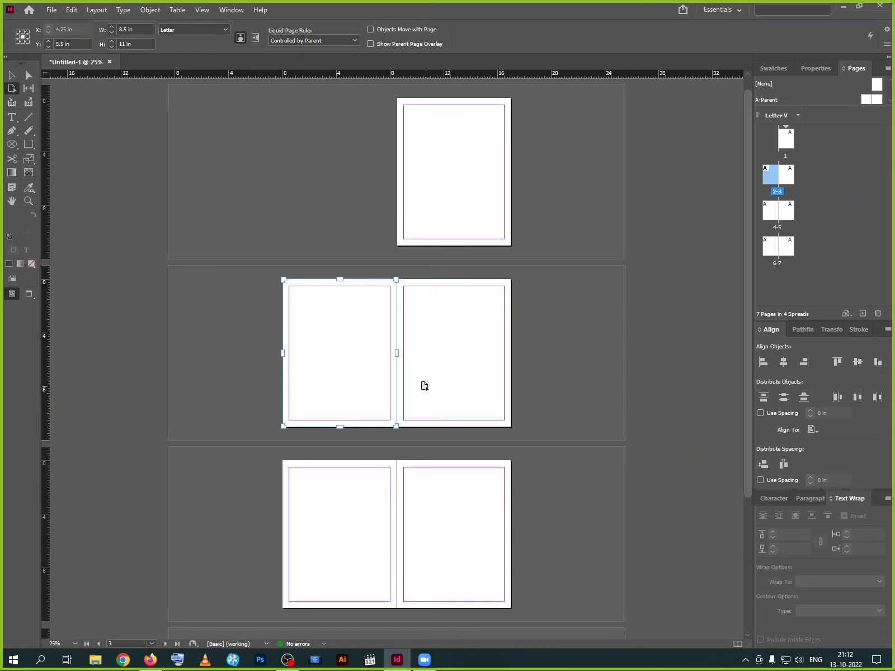
scroll(424, 391, up, 1)
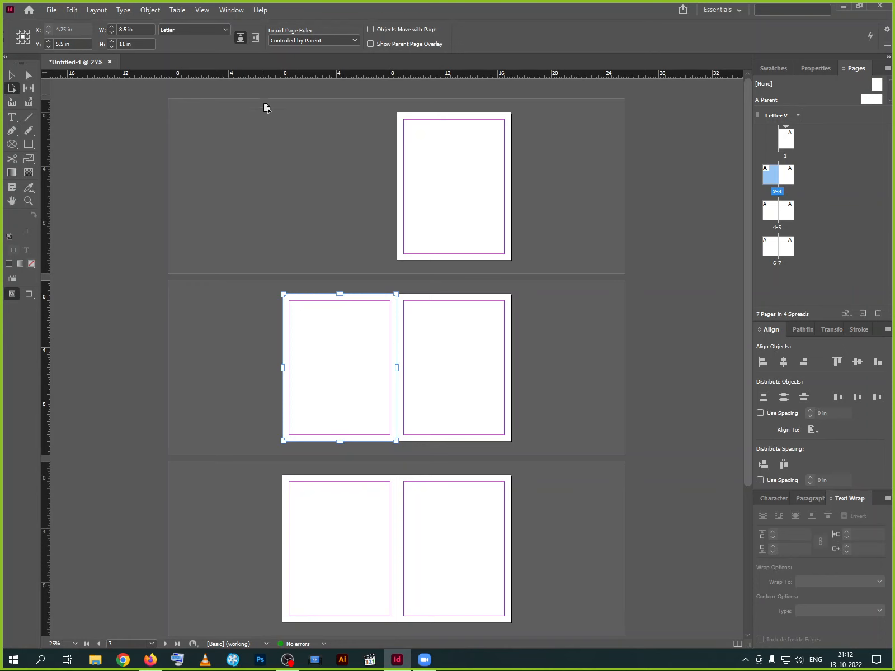
Draw an ellipse about 2.6 in wide and 3 in high on page 3 and fill it with C=0 M=100 Y=0 K=0
click(29, 88)
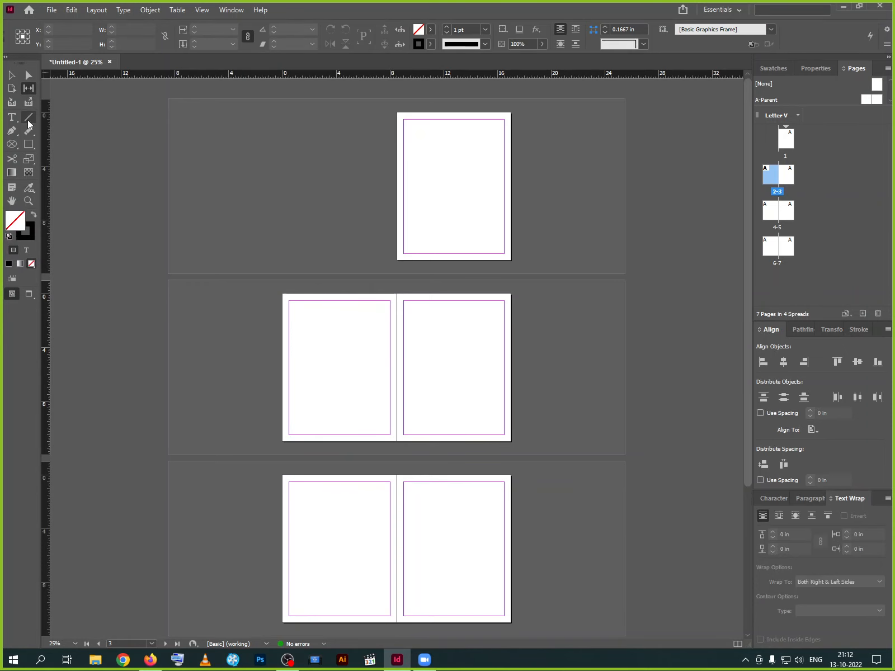
click(27, 147)
right_click(26, 147)
click(58, 169)
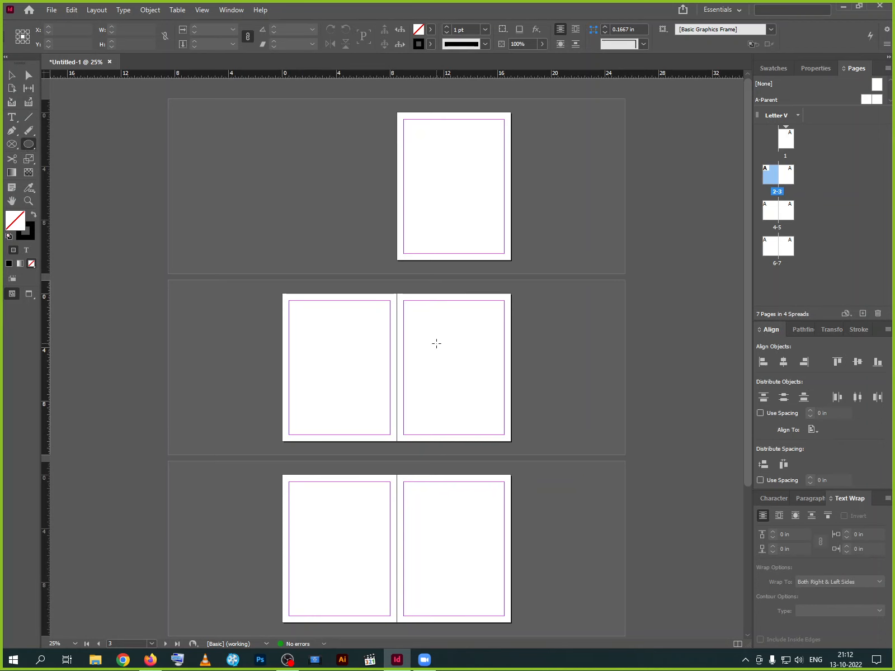
drag(436, 341, 471, 380)
key(ctrl+1)
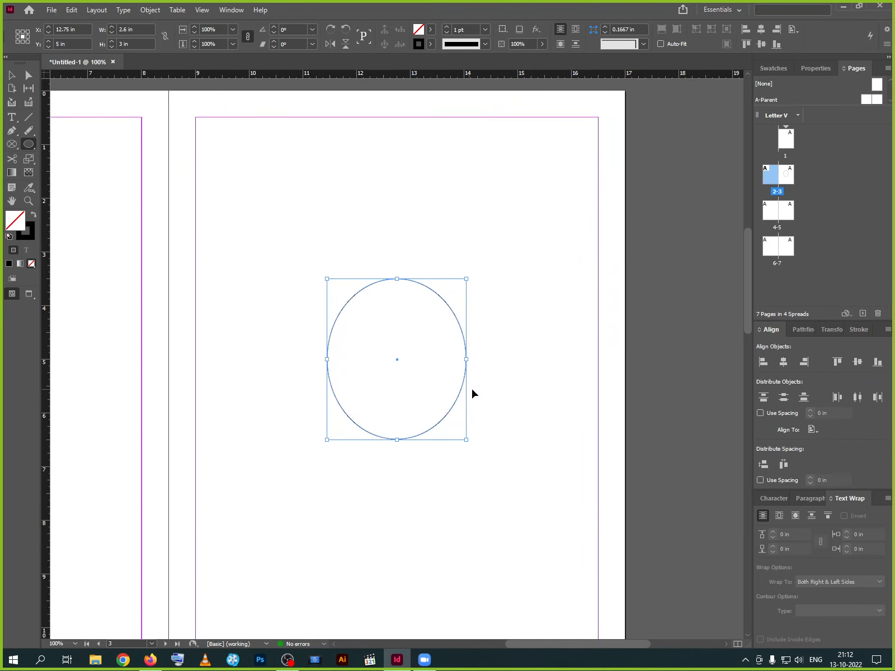
click(429, 29)
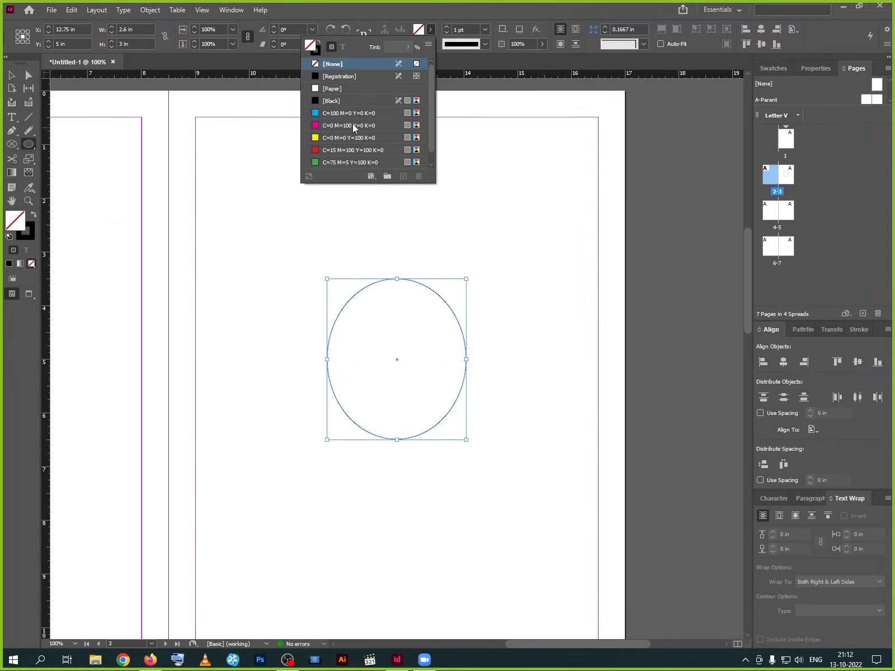
click(353, 126)
Reduce the ellipse's height to about 2.46 in and place a copy overlapping its lower left side
click(12, 75)
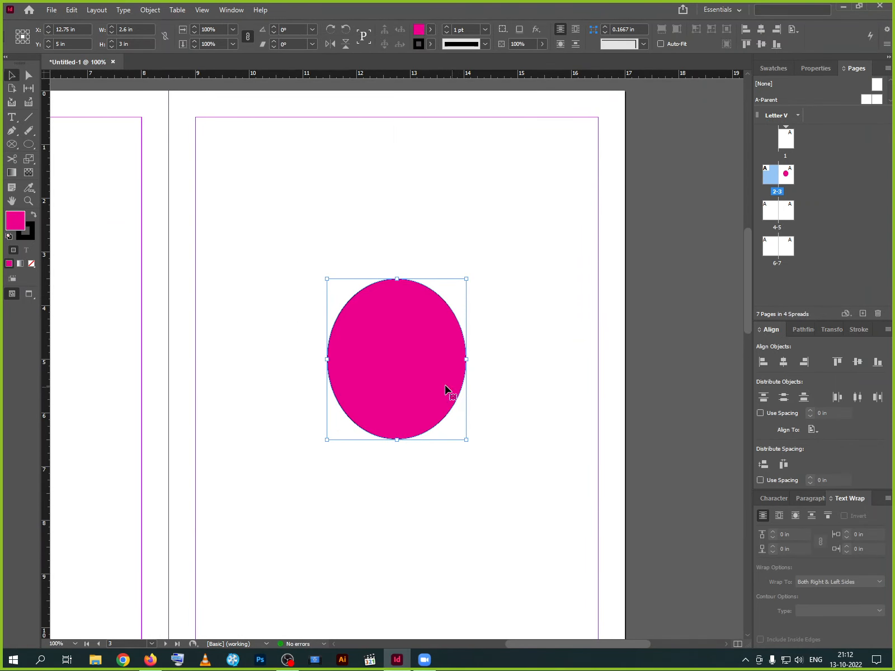
drag(446, 387, 446, 382)
drag(401, 434, 329, 472)
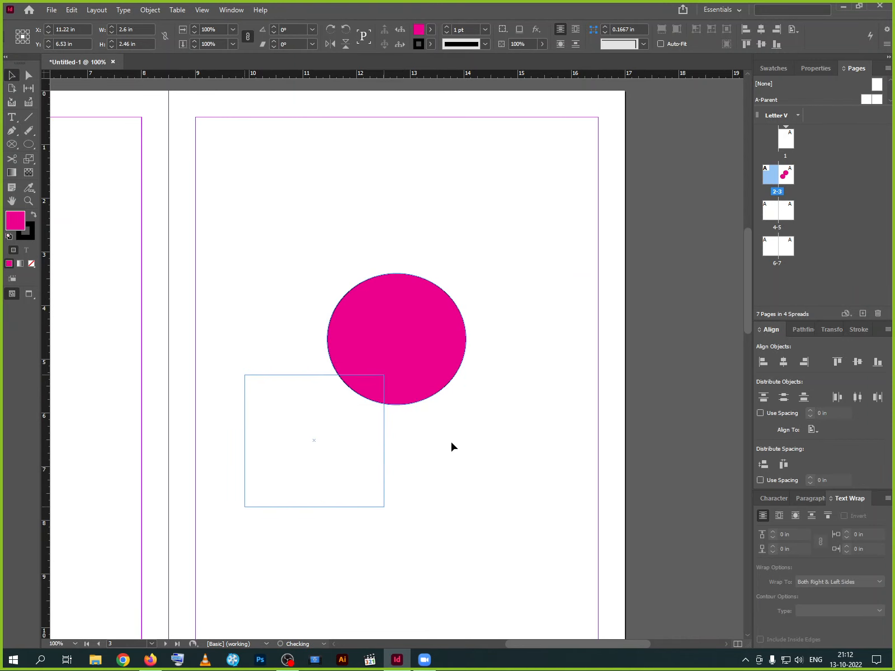
Fill the lower-left ellipse copy with C=100 M=0 Y=0 K=0 and move it slightly farther down and left of the magenta ellipse
drag(453, 446, 453, 446)
click(430, 30)
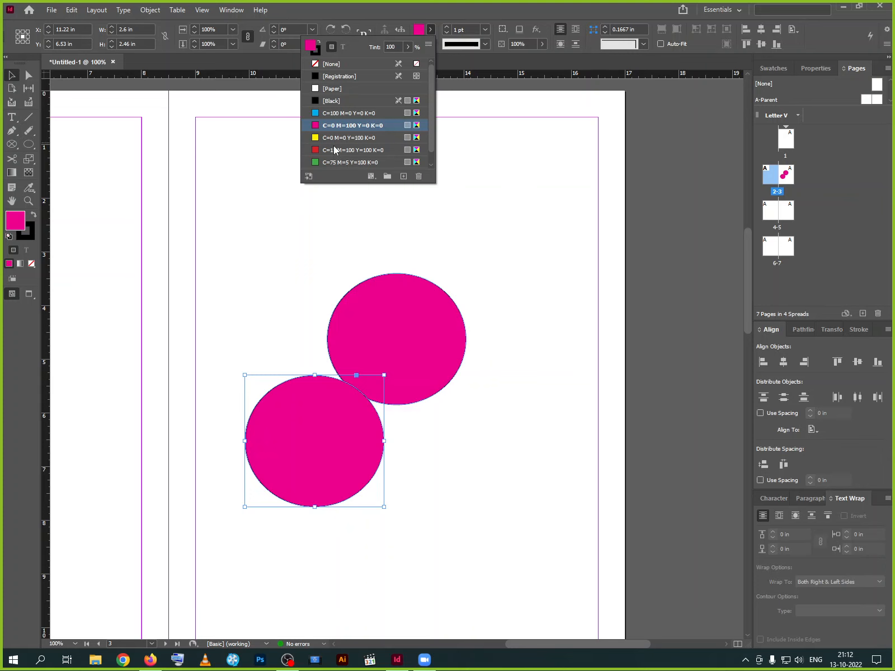
click(337, 113)
drag(330, 392, 305, 406)
click(450, 455)
click(395, 389)
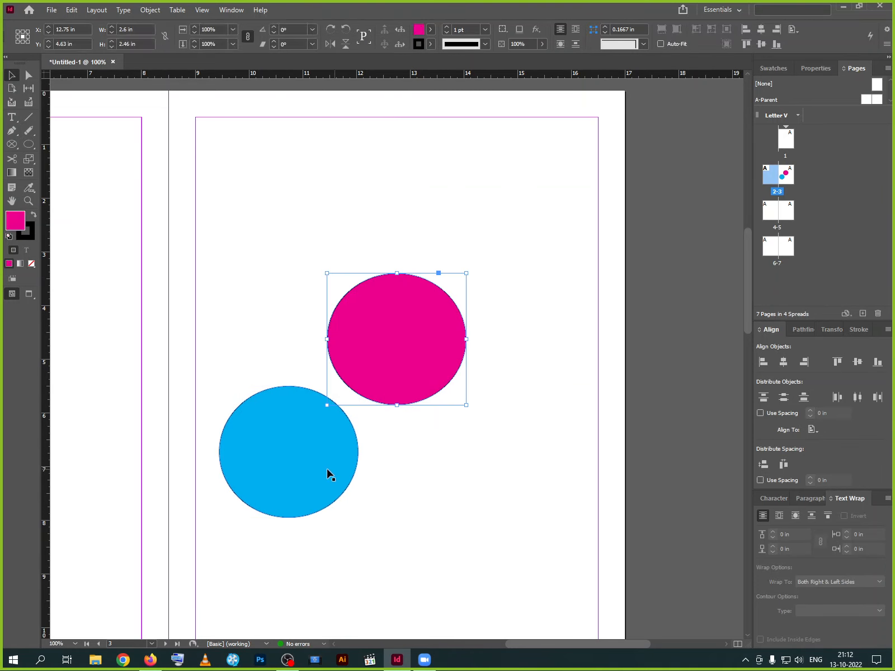
Copy the cyan ellipse to its lower right, shrink the copy to about 1.34 by 1.45 in, and fill it with the red swatch
drag(313, 474, 474, 539)
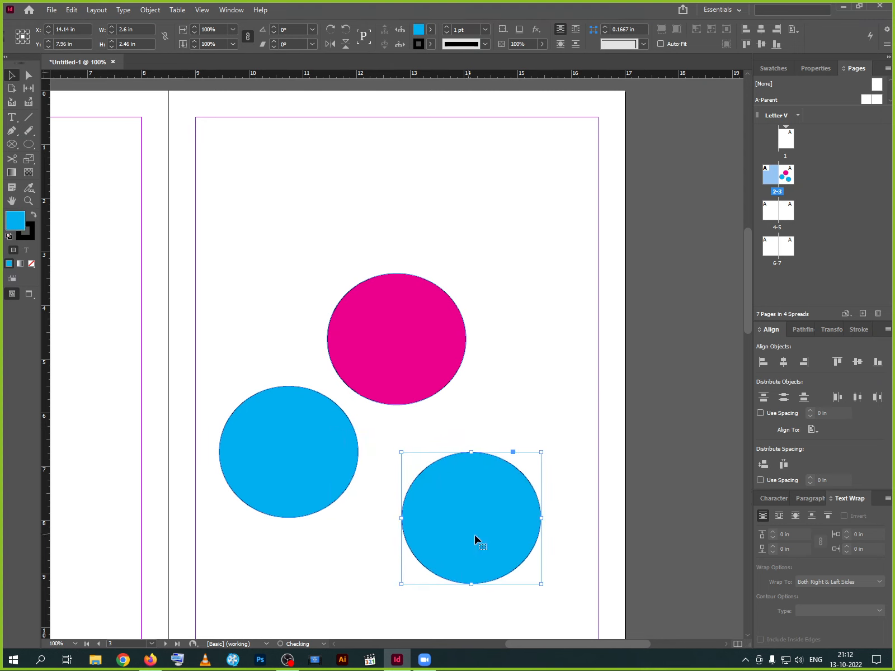
drag(540, 583, 474, 529)
click(430, 30)
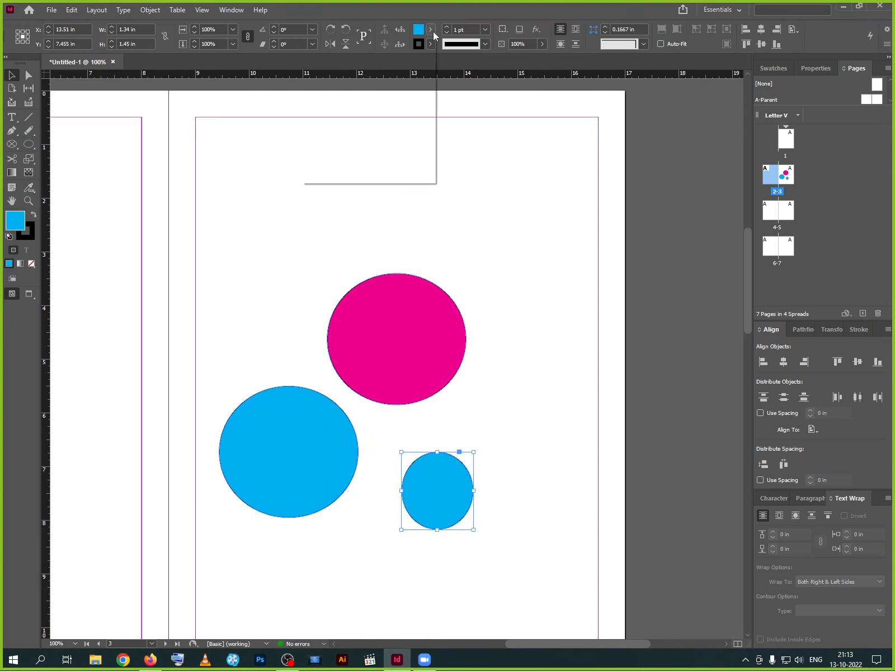
click(340, 151)
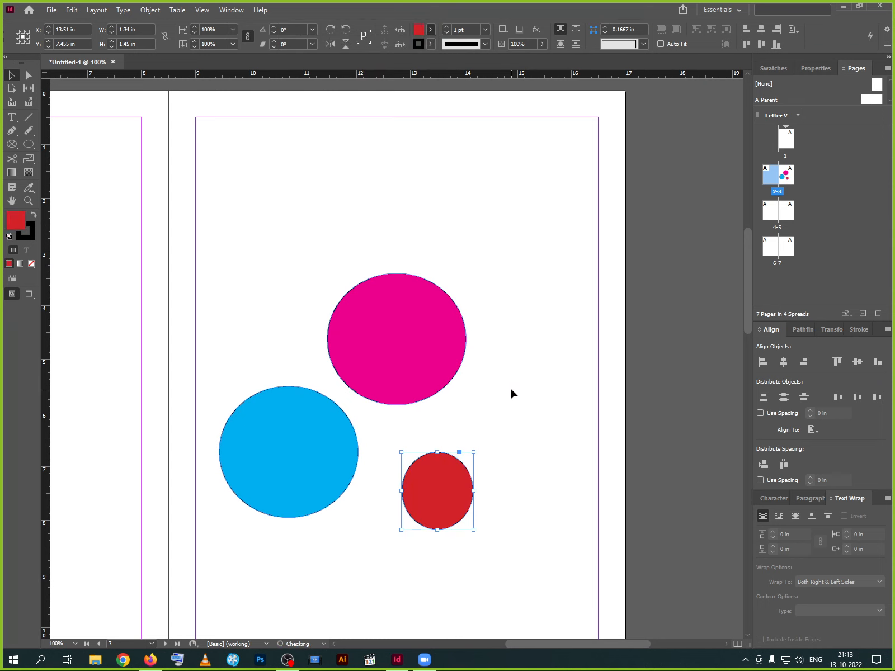
click(342, 398)
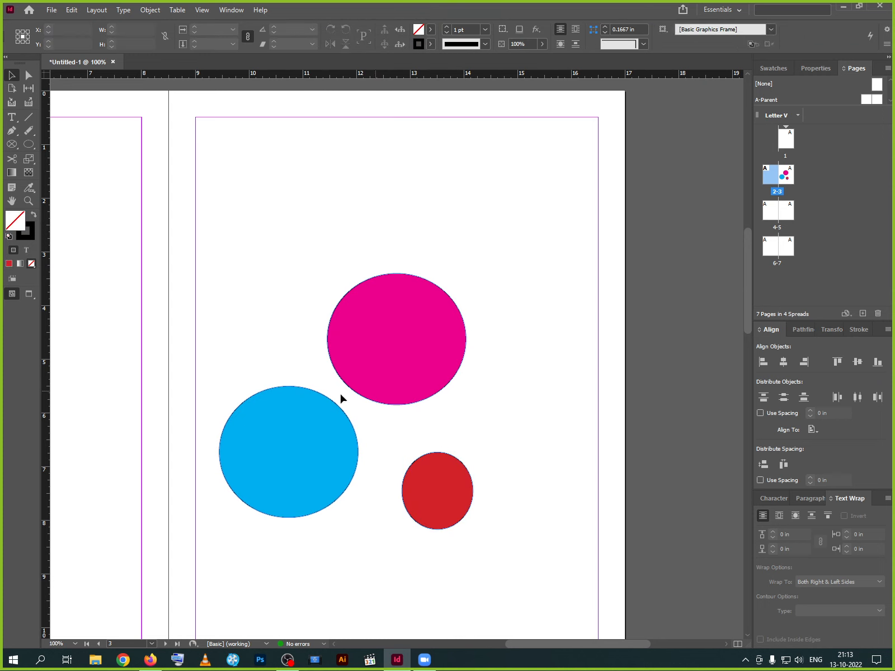
With the Gap tool, make the magenta ellipse's gaps about 3.46 in above, 2.24 in left and 3.85 in right
click(29, 87)
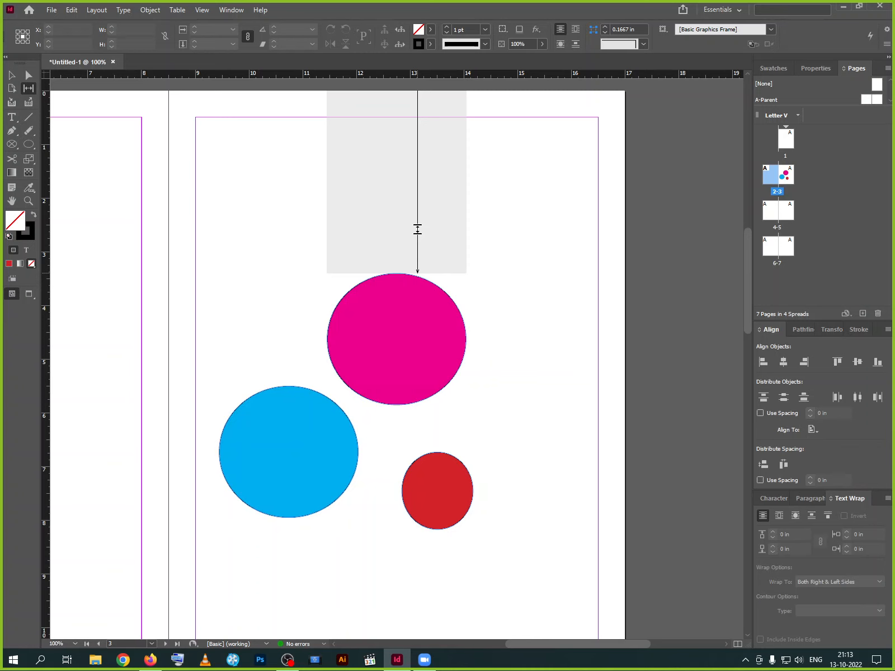
mouse_move(417, 229)
mouse_down()
mouse_move(421, 145)
mouse_move(422, 314)
mouse_move(429, 233)
mouse_up()
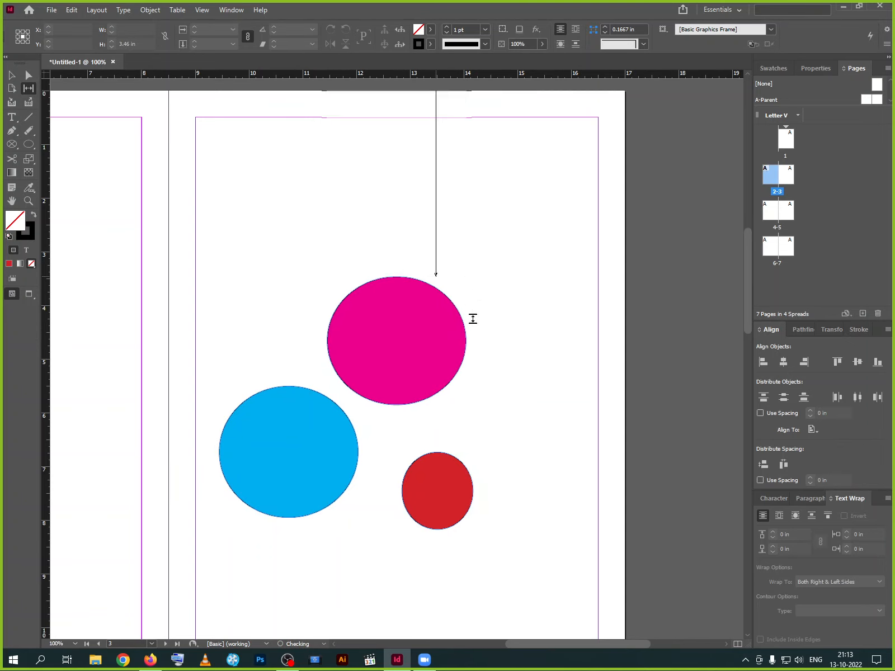
drag(482, 343, 448, 337)
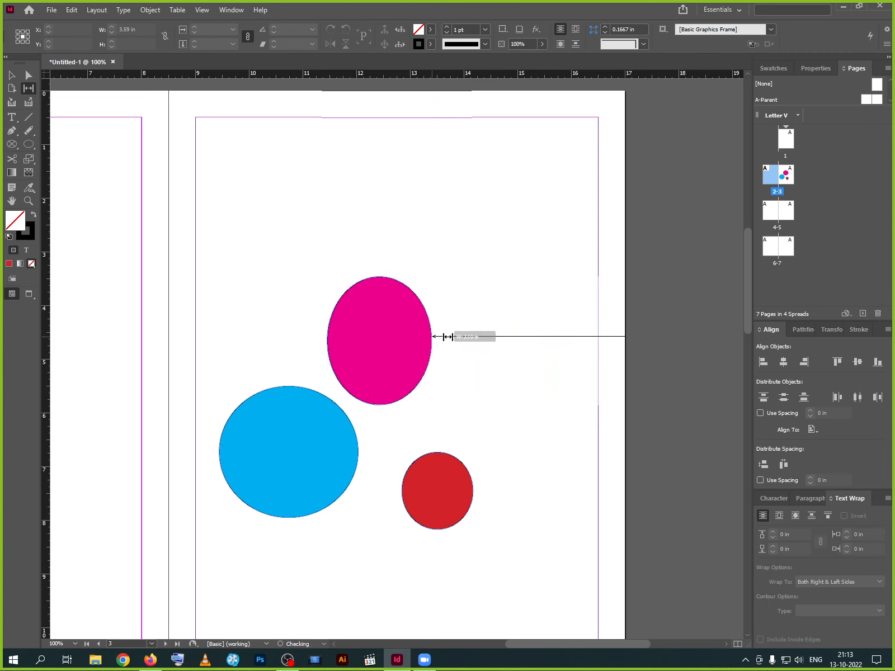
drag(313, 346, 241, 348)
drag(255, 346, 282, 339)
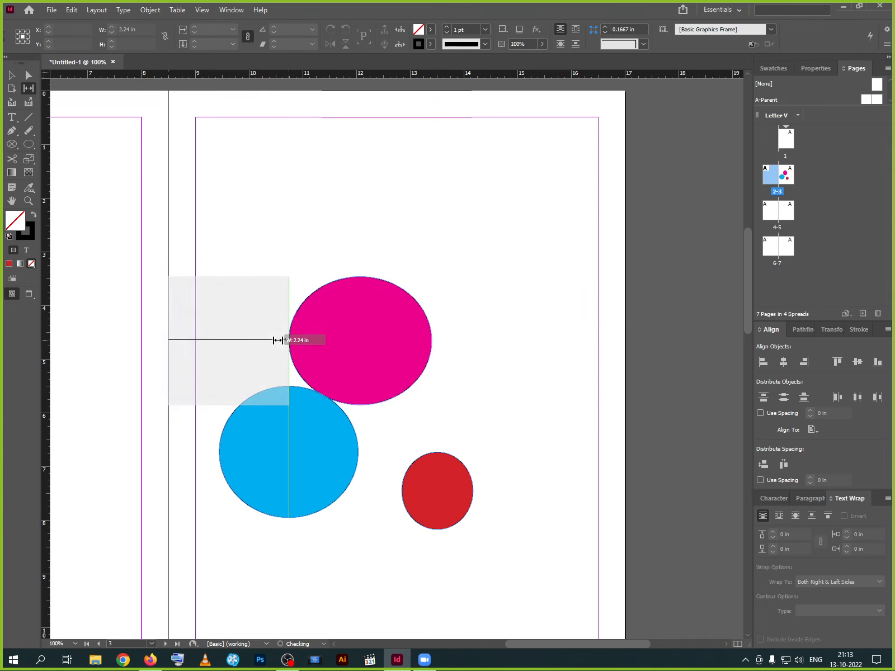
drag(465, 364, 453, 364)
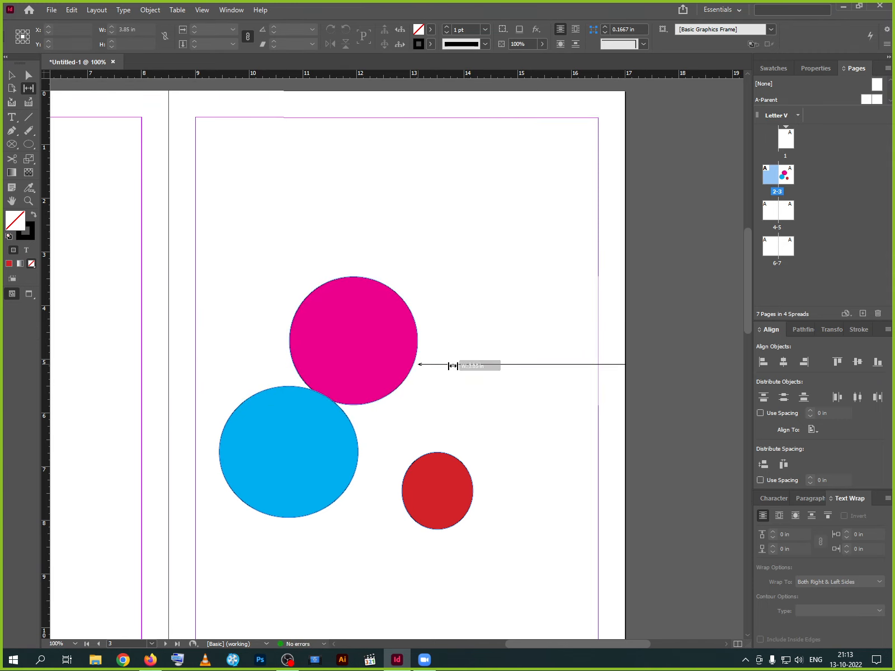
Narrow the cyan ellipse from its right side and shift the gap between it and the red ellipse slightly left
drag(374, 421, 334, 429)
mouse_move(204, 470)
mouse_down()
mouse_move(189, 472)
mouse_move(216, 471)
mouse_move(202, 472)
mouse_up()
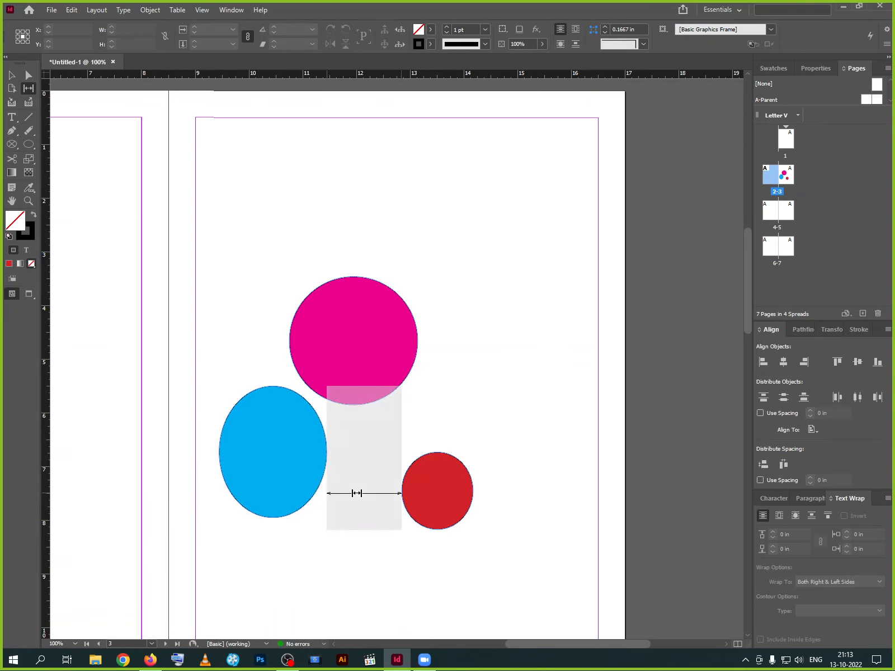
mouse_move(360, 488)
mouse_down()
mouse_move(399, 487)
mouse_move(305, 487)
mouse_move(420, 484)
mouse_move(348, 480)
mouse_up()
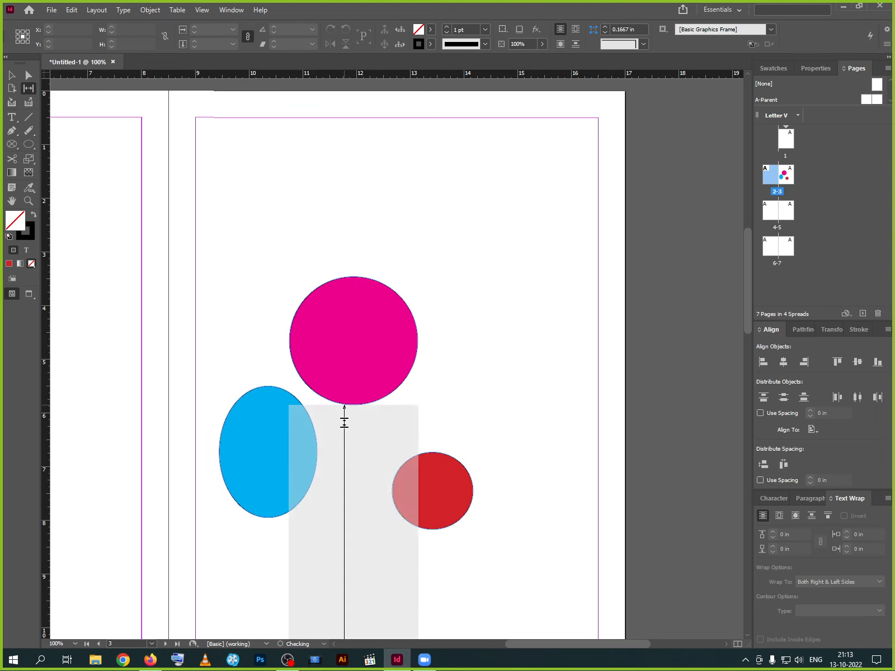
Shift the gaps below the magenta ellipse, raising the one above the red ellipse and lowering the one above the cyan ellipse
mouse_move(346, 414)
mouse_down()
mouse_move(347, 523)
mouse_move(352, 397)
mouse_up()
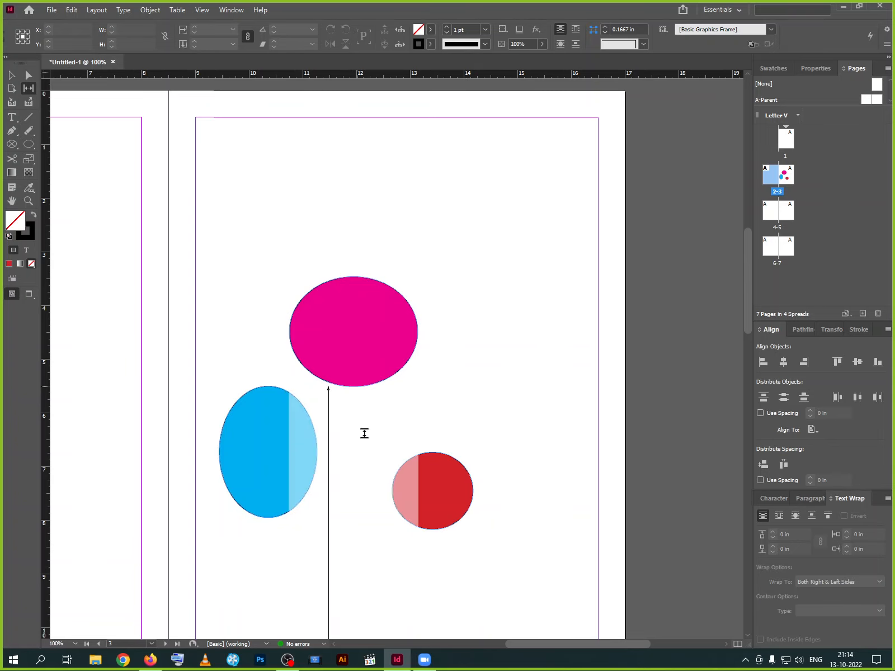
mouse_move(356, 392)
mouse_down()
mouse_move(355, 426)
mouse_move(349, 409)
mouse_up()
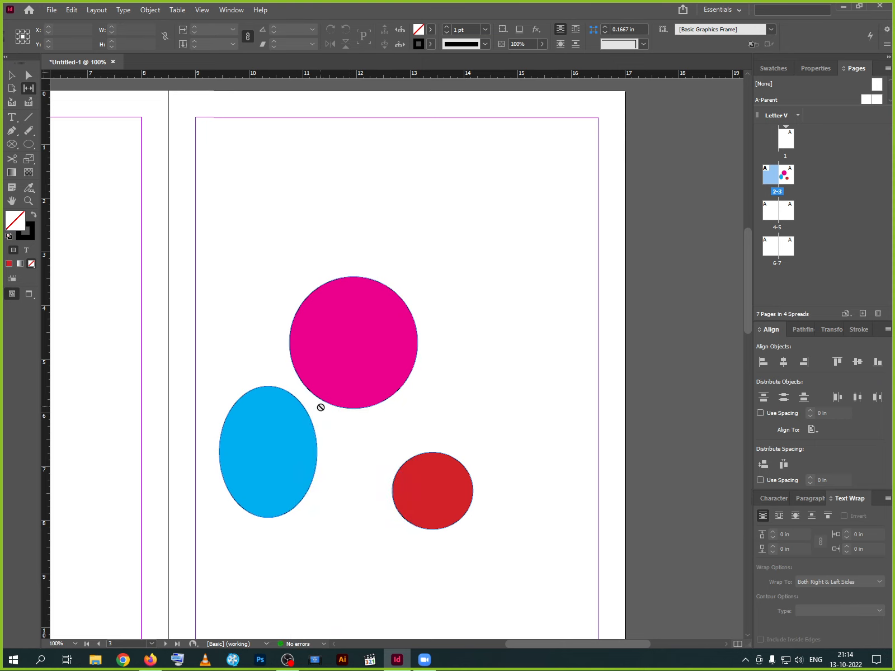
mouse_move(317, 415)
mouse_down()
mouse_move(323, 434)
mouse_move(326, 409)
mouse_up()
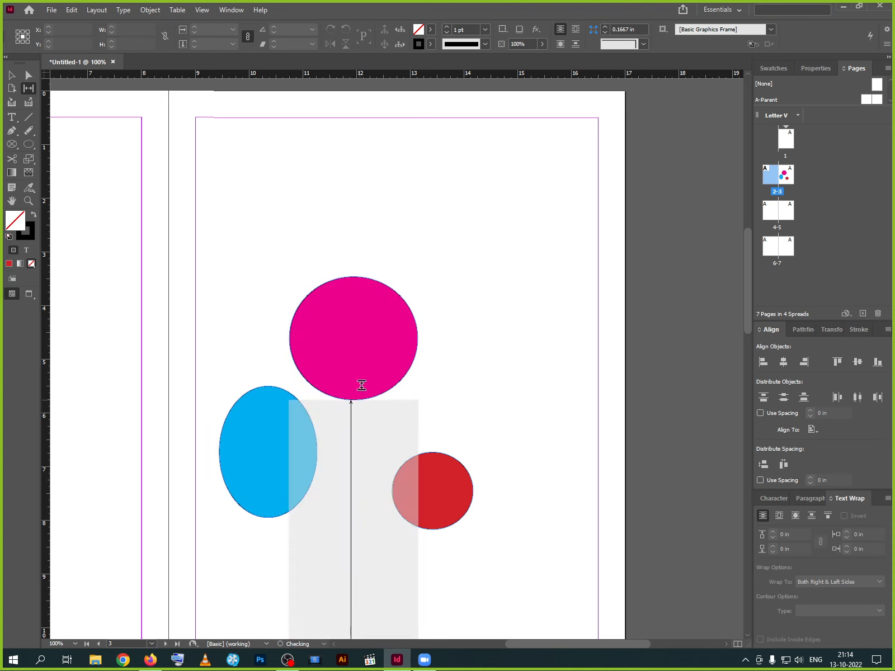
drag(393, 422, 402, 379)
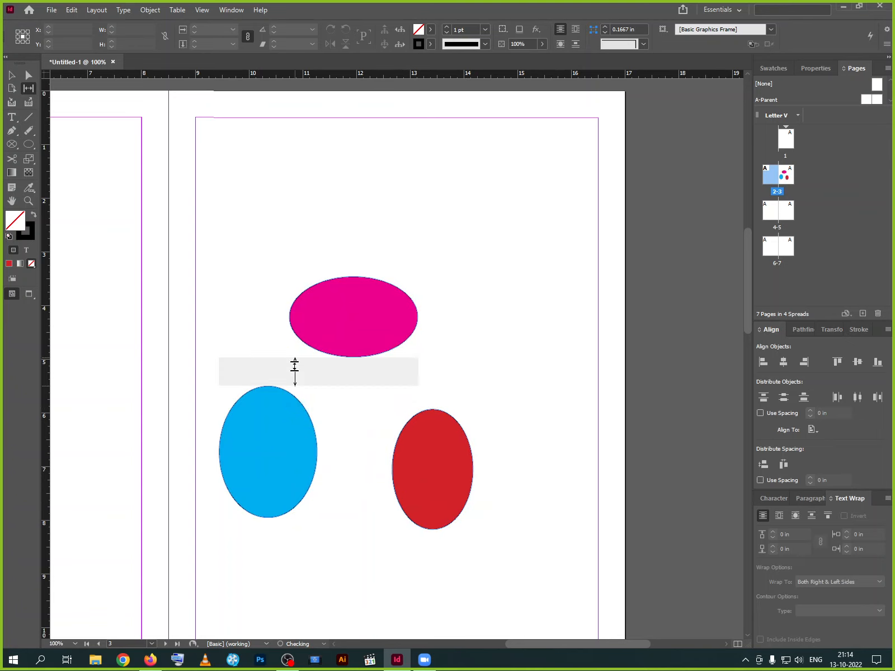
drag(293, 370, 318, 396)
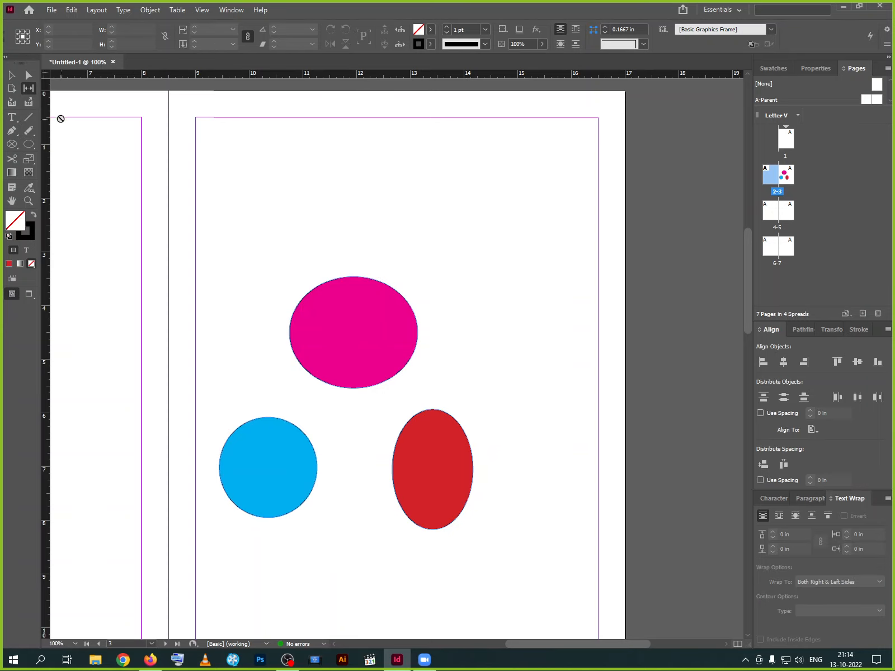
Collect the cyan, magenta and red ellipses with the Content Collector tool
click(12, 105)
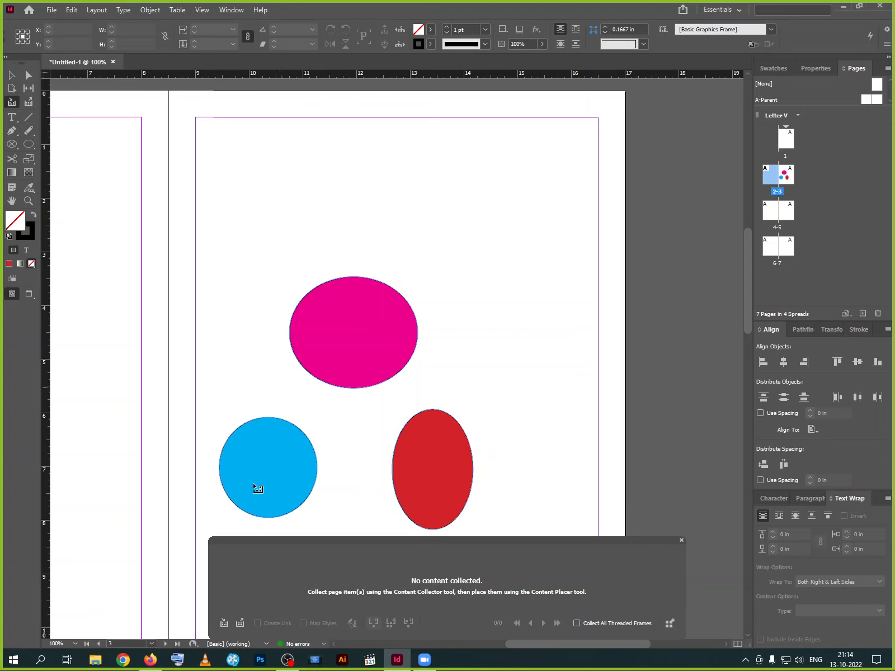
click(281, 476)
click(367, 384)
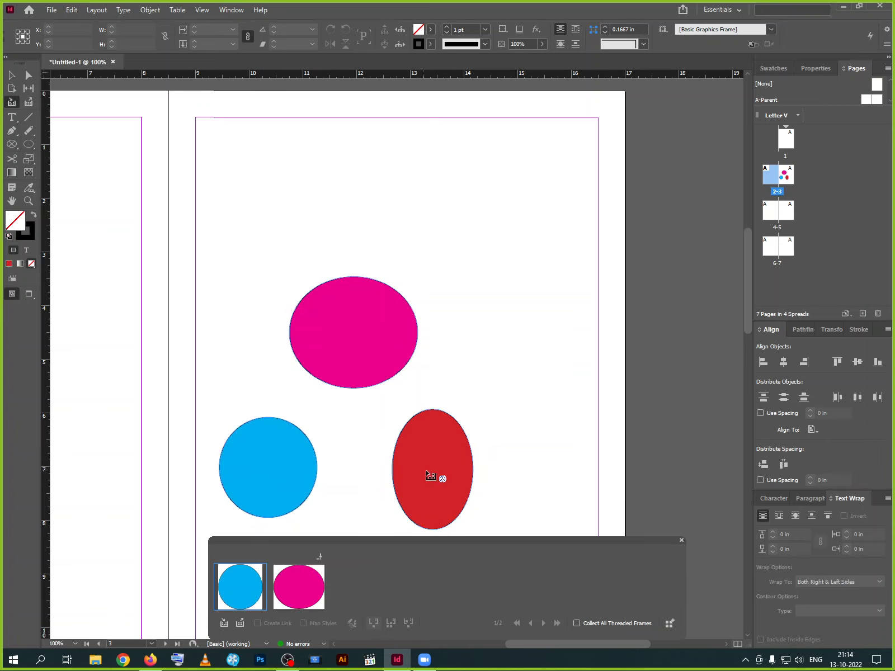
click(428, 476)
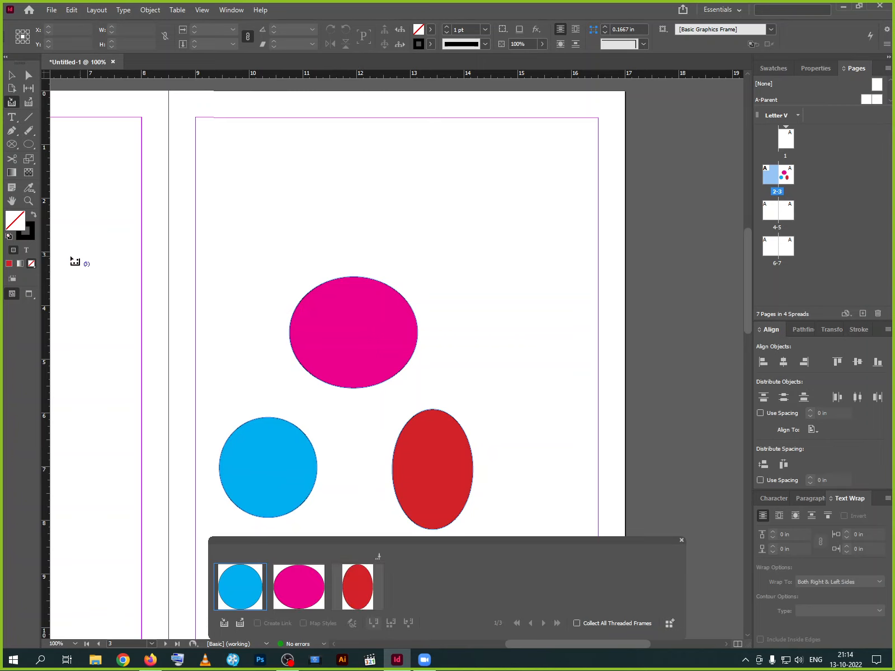
Add a text frame about 2.58 by 0.78 in above the ellipses reading "Welcome" and collect it with the Content Collector tool
click(11, 117)
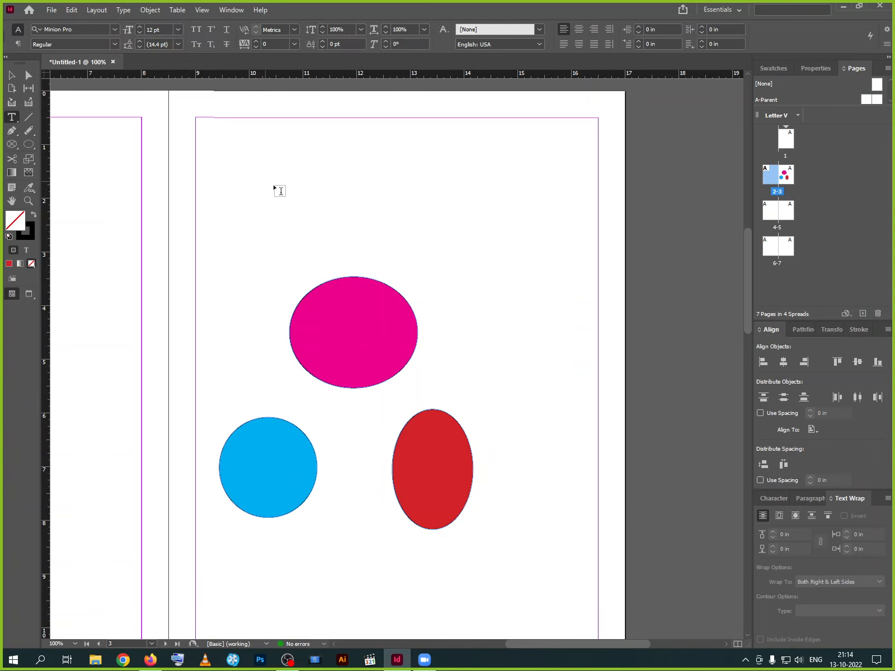
drag(253, 165, 391, 207)
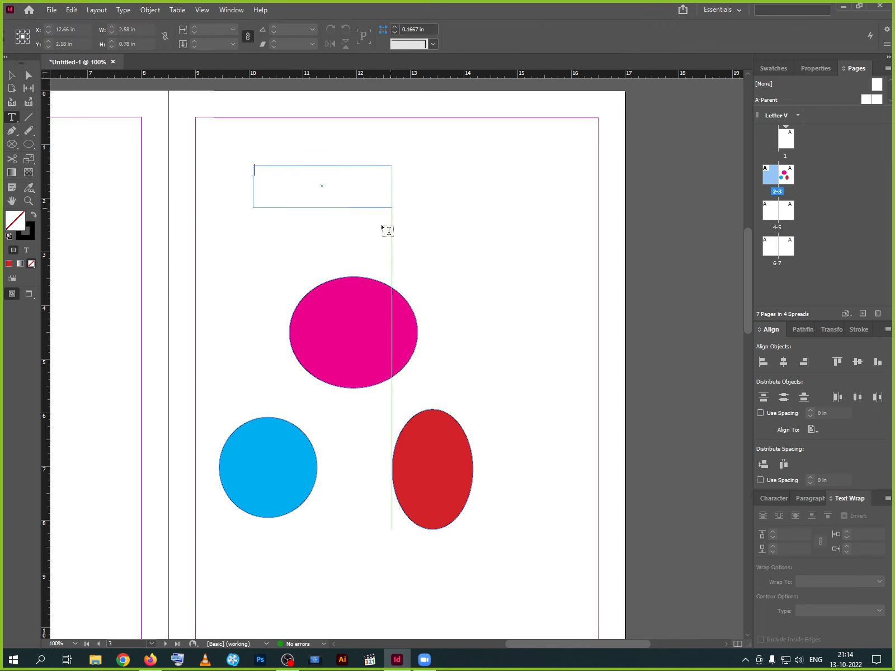
text(We)
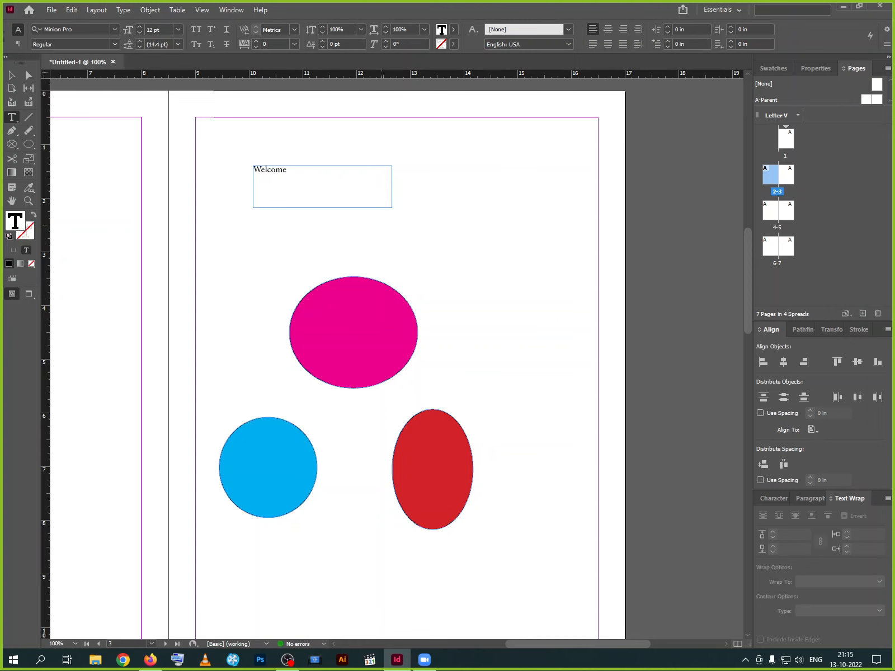
text(lcome)
click(11, 74)
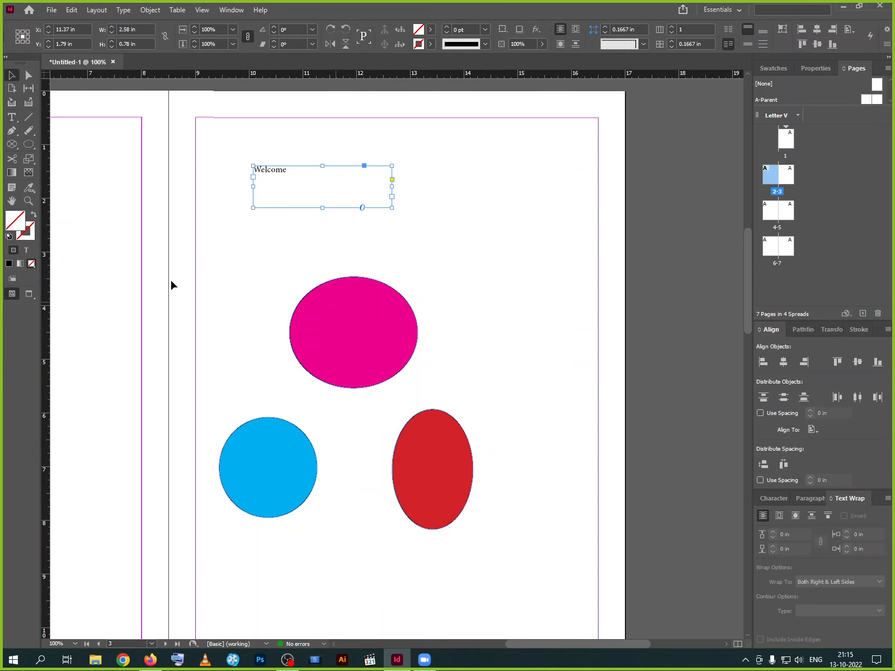
click(12, 102)
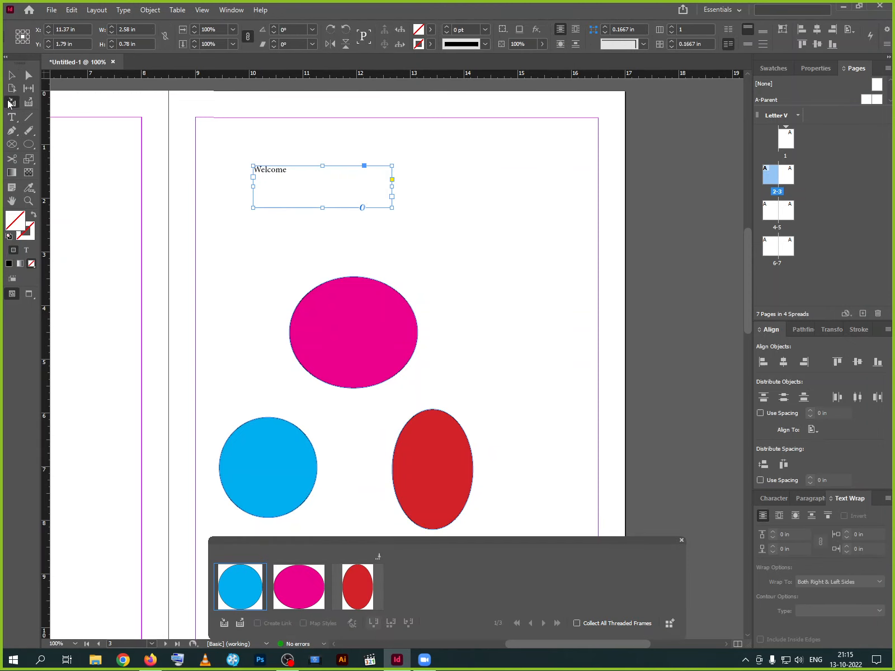
click(265, 175)
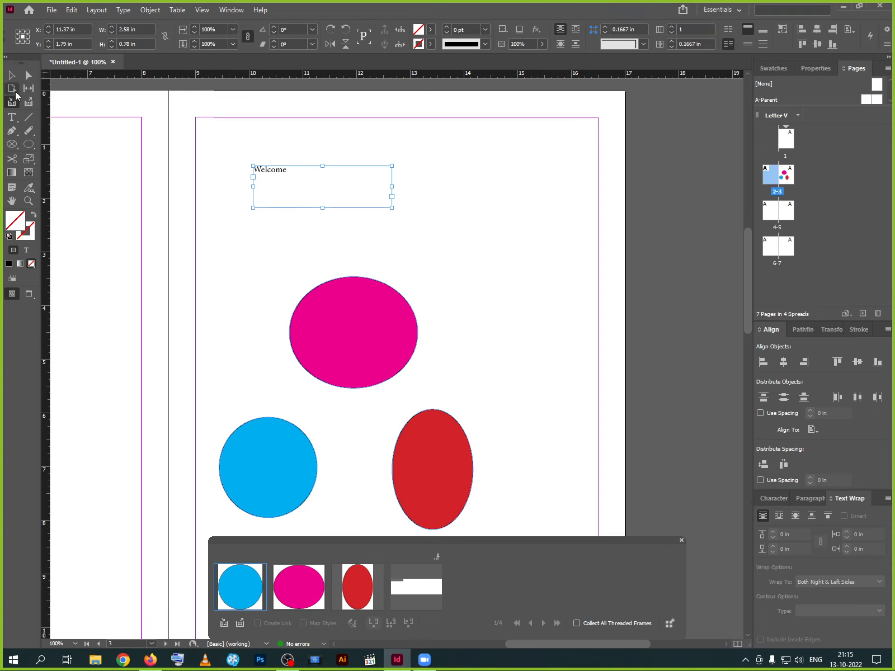
Create a new document from the [Default] preset, 51p0 by 66p0, in portrait orientation with facing pages
scroll(336, 385, down, 1)
scroll(336, 385, down, 20)
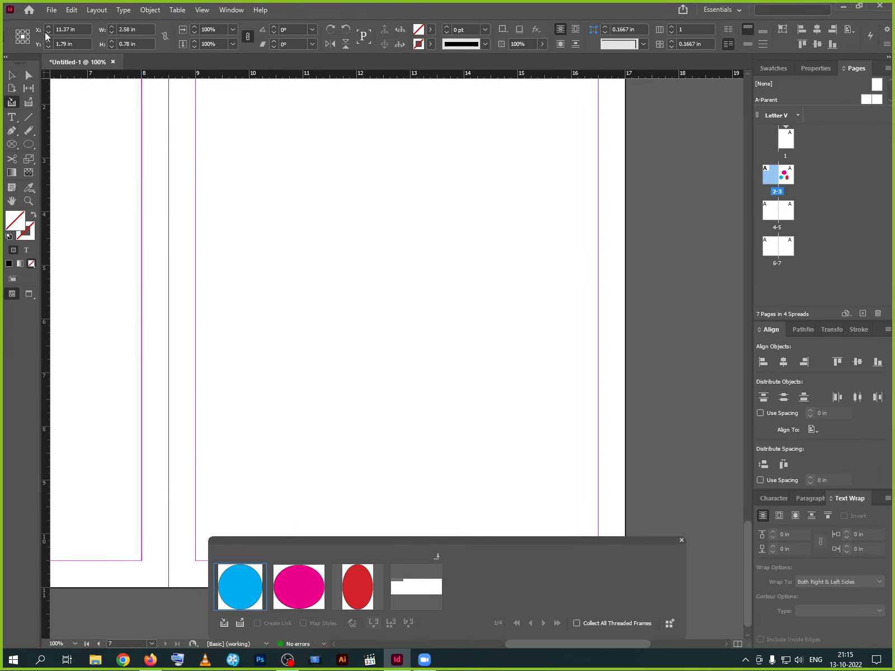
click(49, 14)
mouse_move(56, 25)
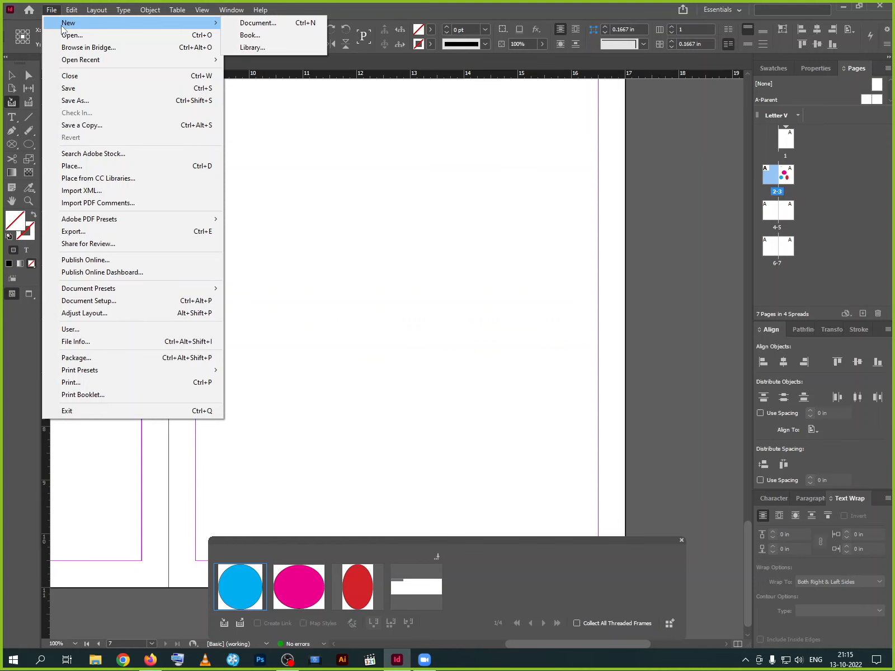
click(247, 25)
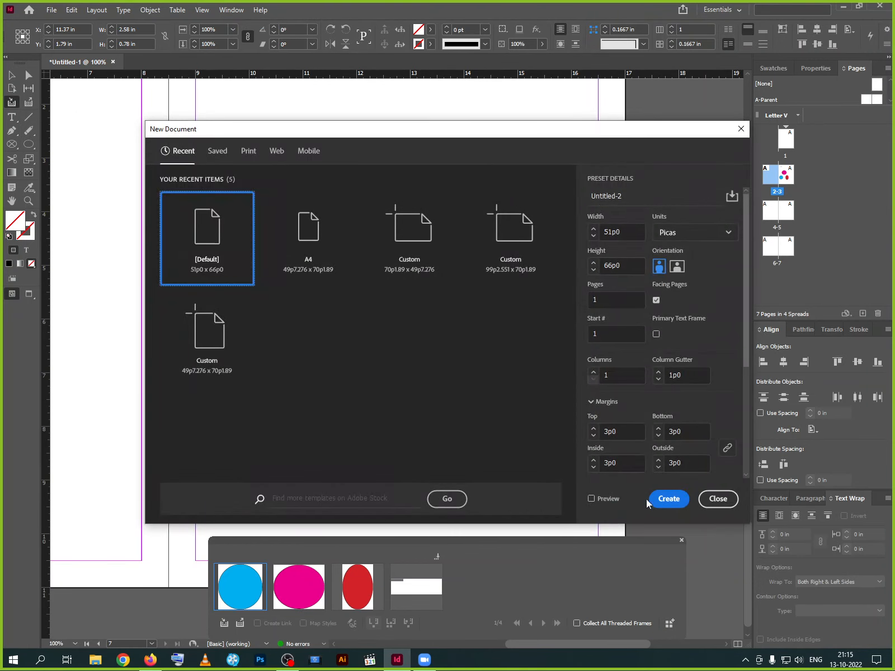
click(666, 498)
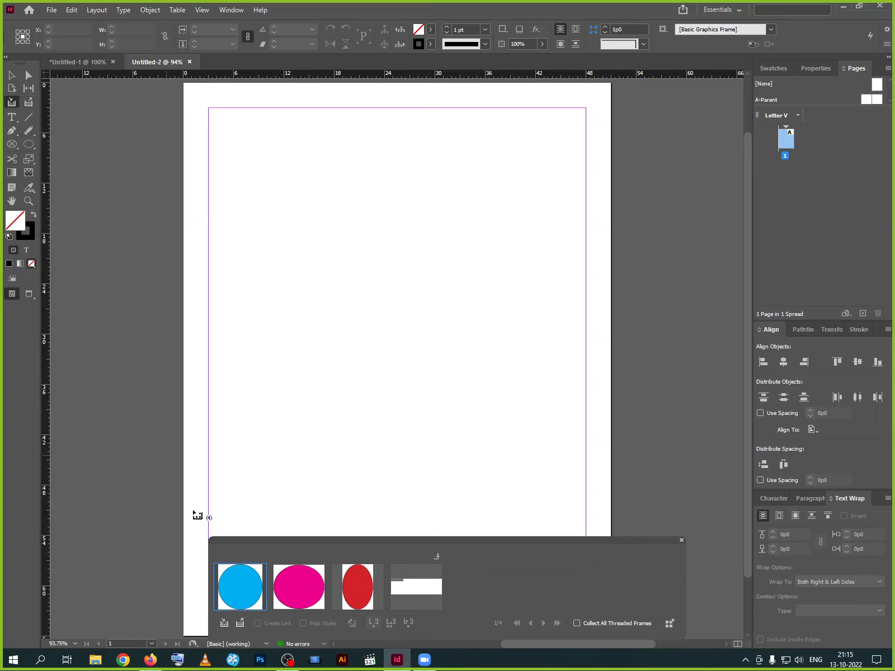
Cycle the collected items to the magenta ellipse and place it near the middle of the new document's page with the Content Placer
click(239, 623)
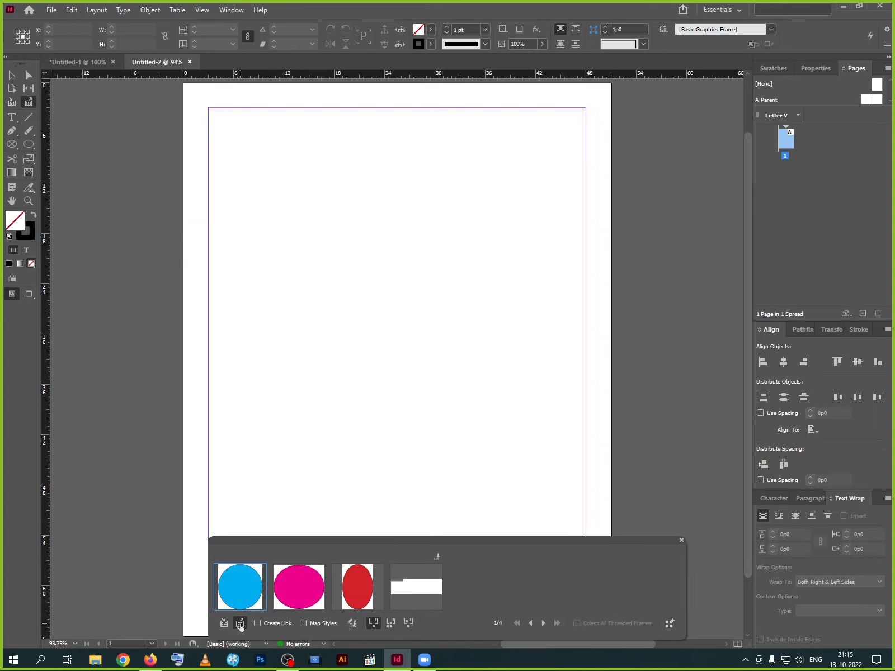
click(530, 623)
click(531, 623)
click(531, 623)
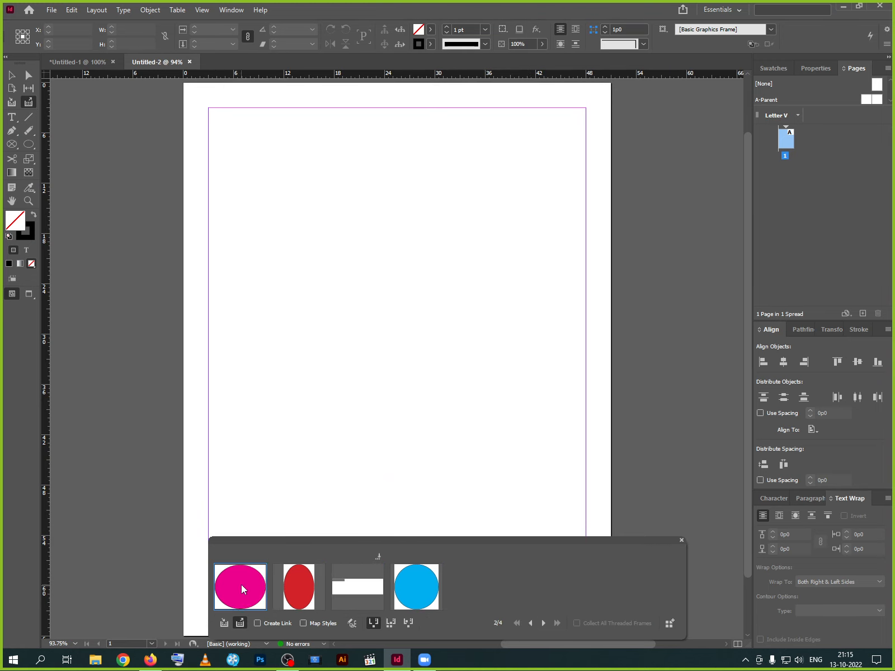
click(376, 363)
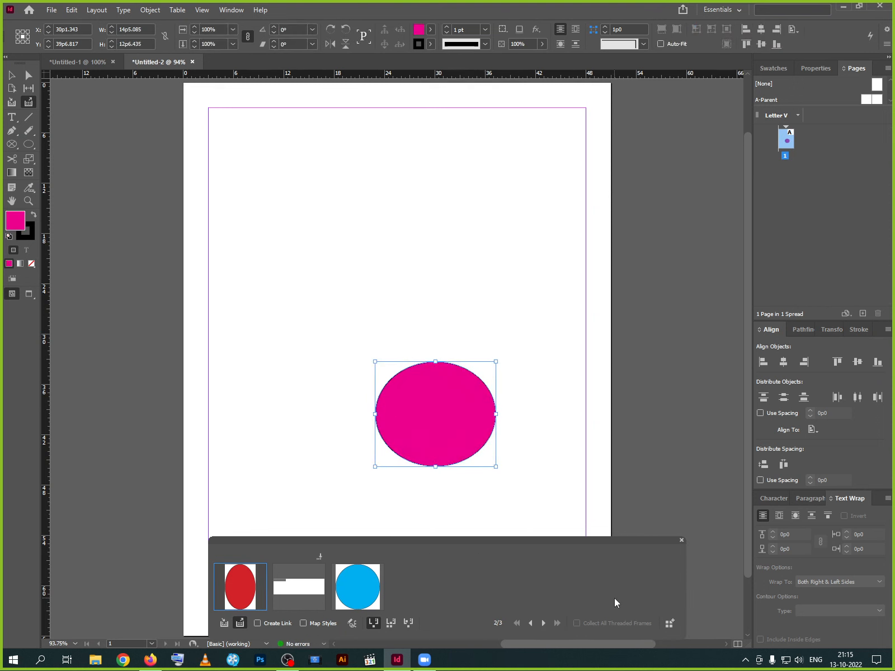
In Untitled-1, place the collected cyan ellipse near the middle of page 7 and the "Welcome" text frame above it with the Content Placer
click(97, 63)
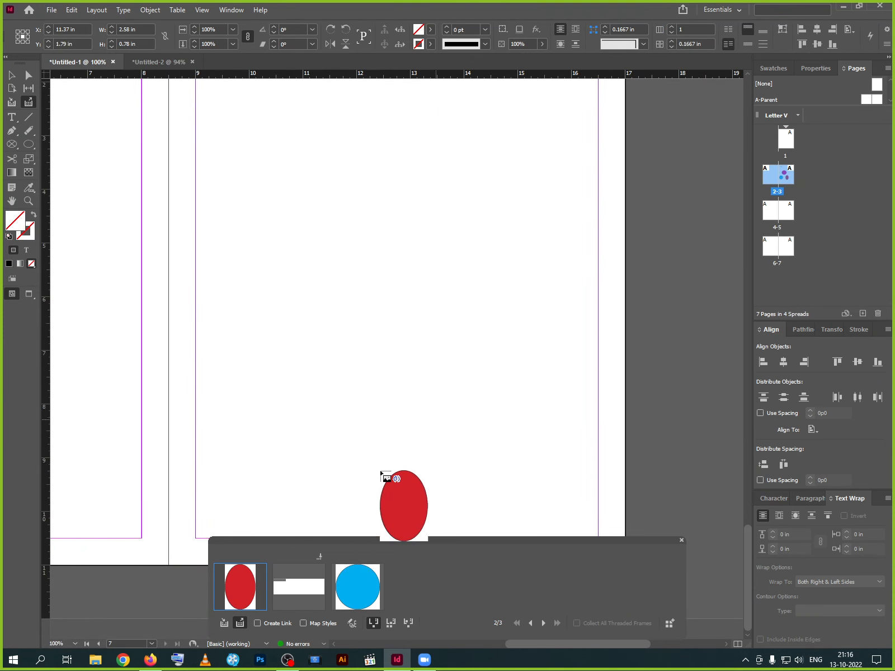
click(543, 623)
click(542, 623)
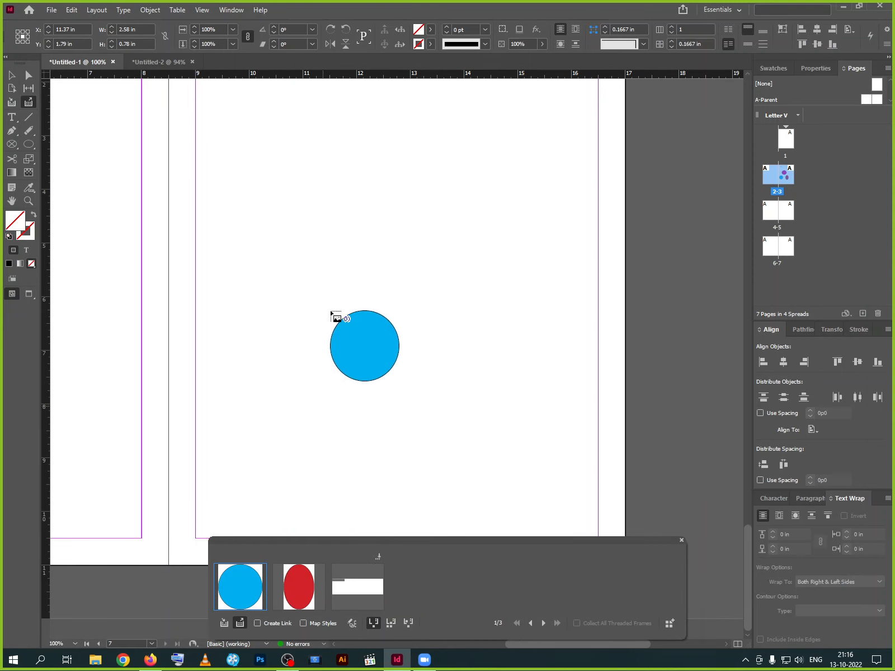
click(325, 270)
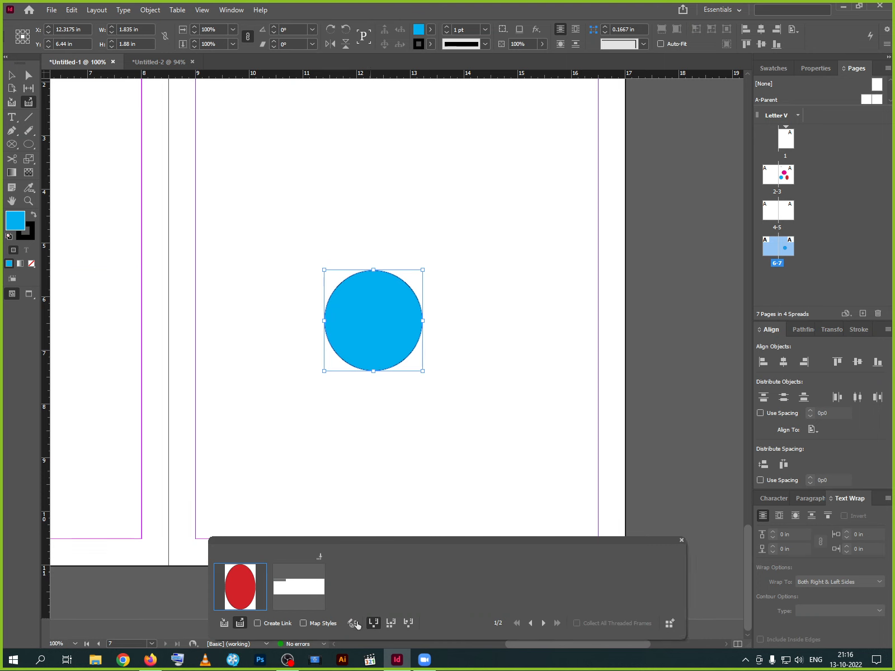
click(543, 623)
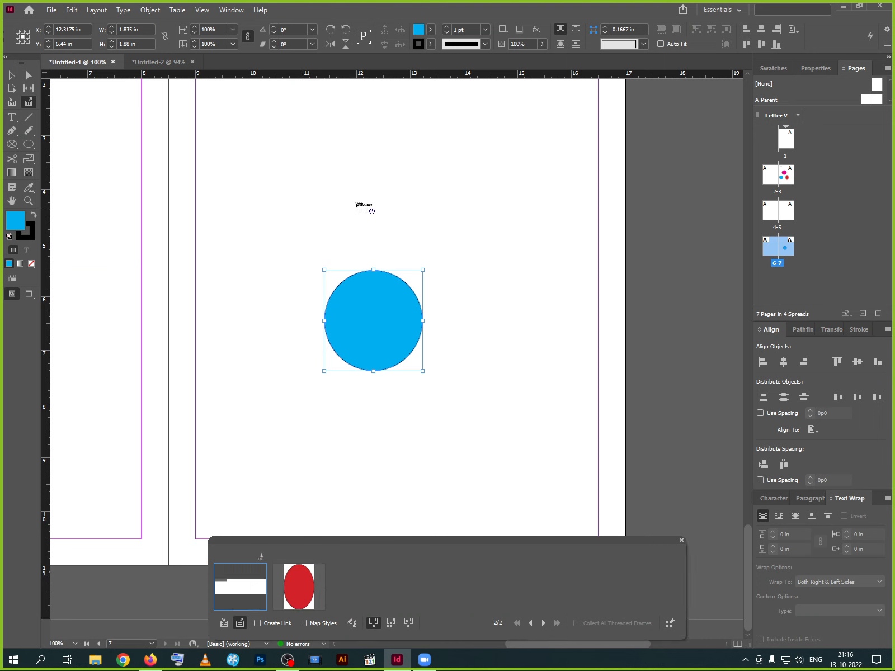
click(288, 150)
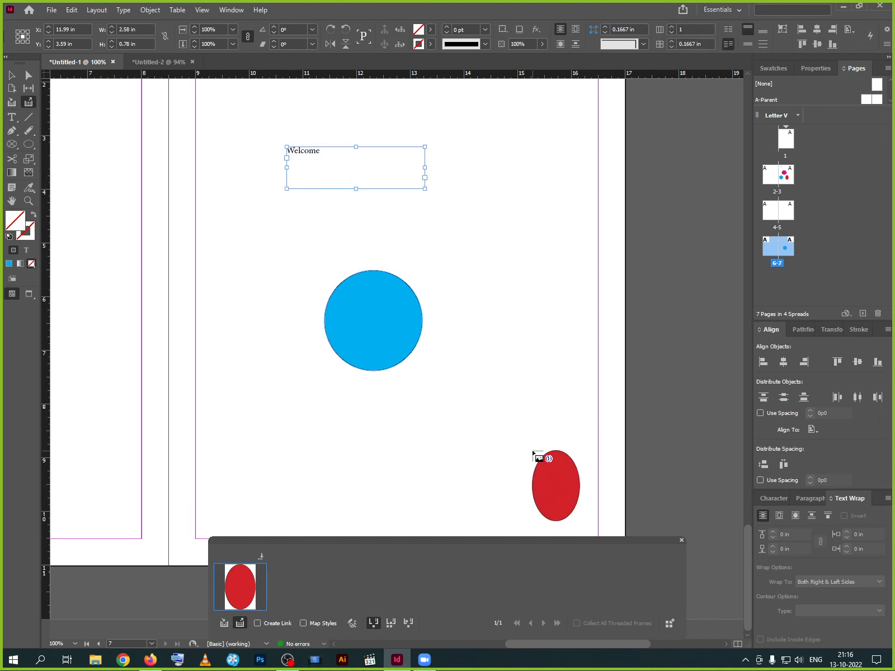
Place the remaining collected red ellipse in the upper-left part of page 5 and switch to the Selection tool
scroll(253, 473, up, 3)
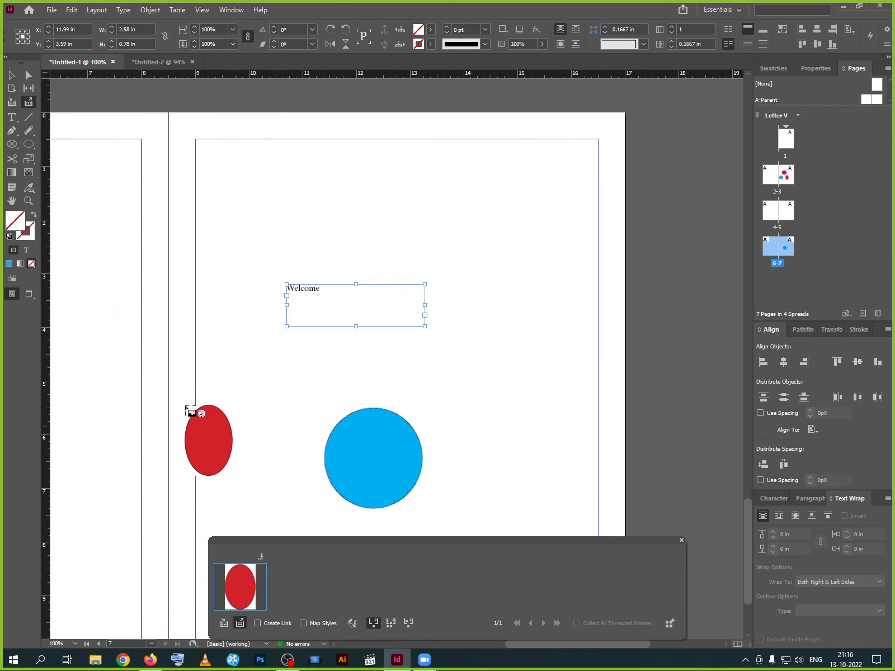
scroll(189, 410, up, 15)
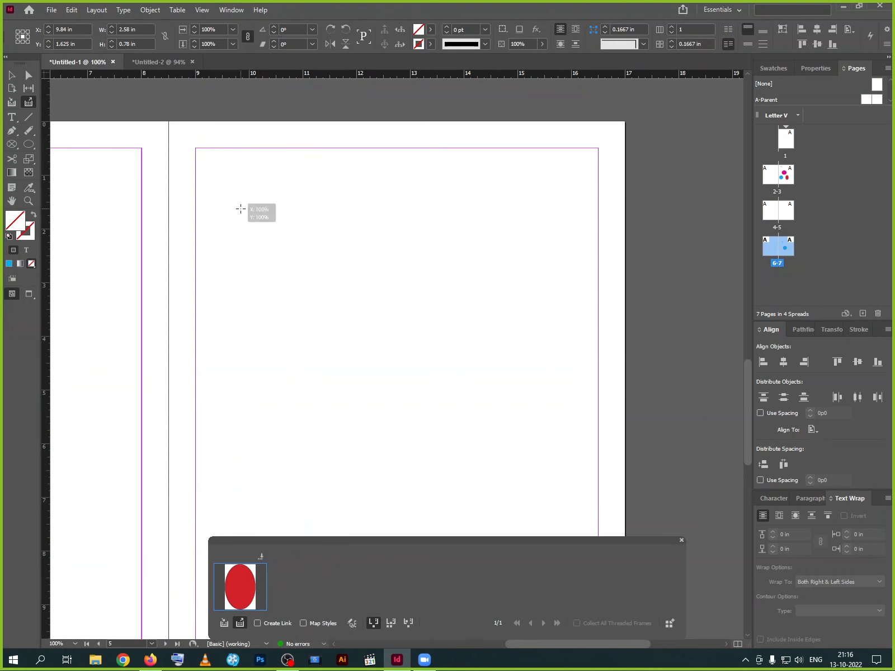
click(240, 208)
click(13, 76)
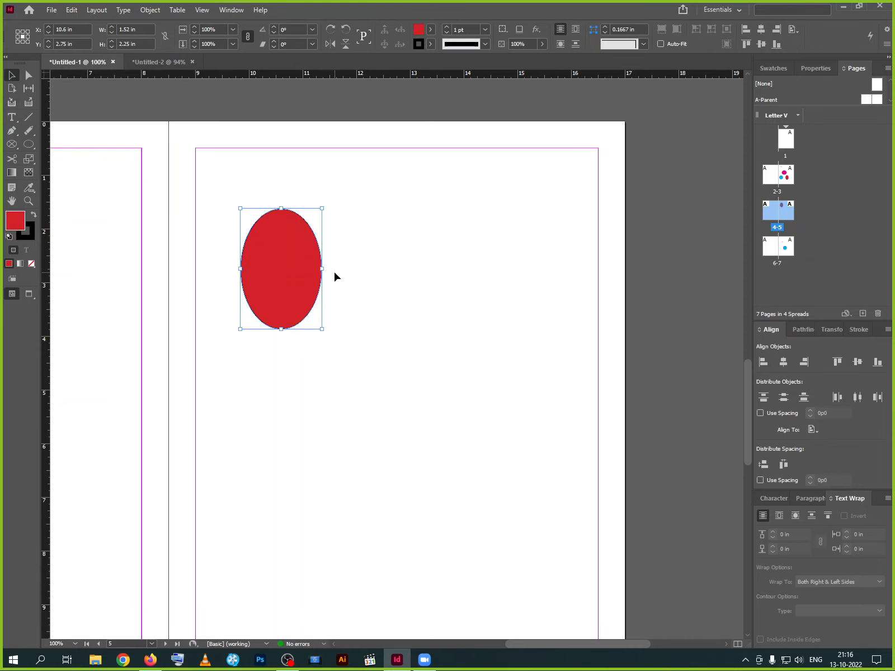
On page 7, draw a near-horizontal line below the cyan circle, plus a steep line about 3.53 in and a diagonal about 3.74 in long
scroll(392, 362, down, 10)
scroll(407, 362, down, 5)
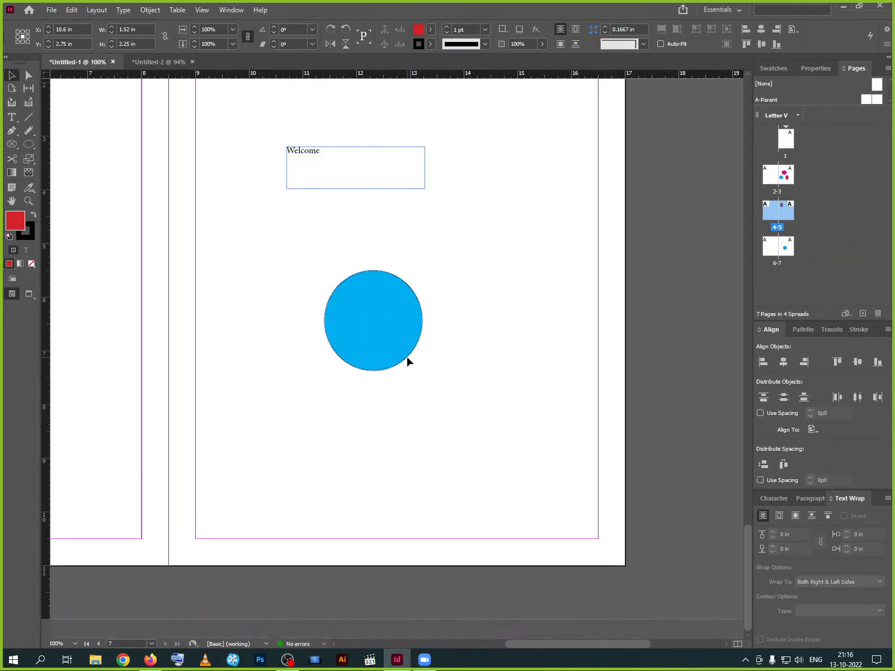
click(29, 118)
drag(256, 475, 491, 483)
drag(469, 297, 498, 484)
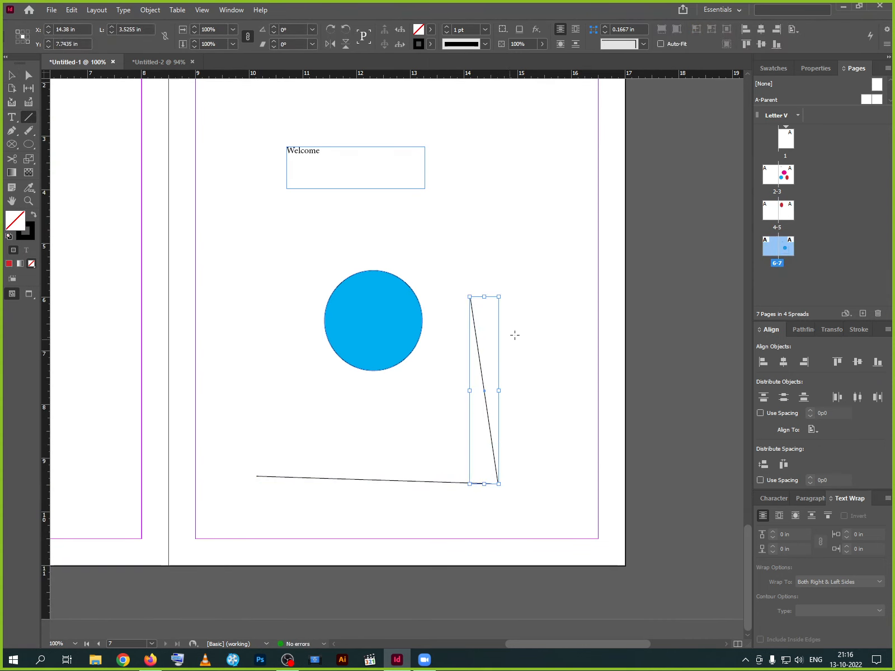
drag(514, 335, 390, 491)
Select only the three drawn lines and set their stroke weight to 30 pt
click(11, 77)
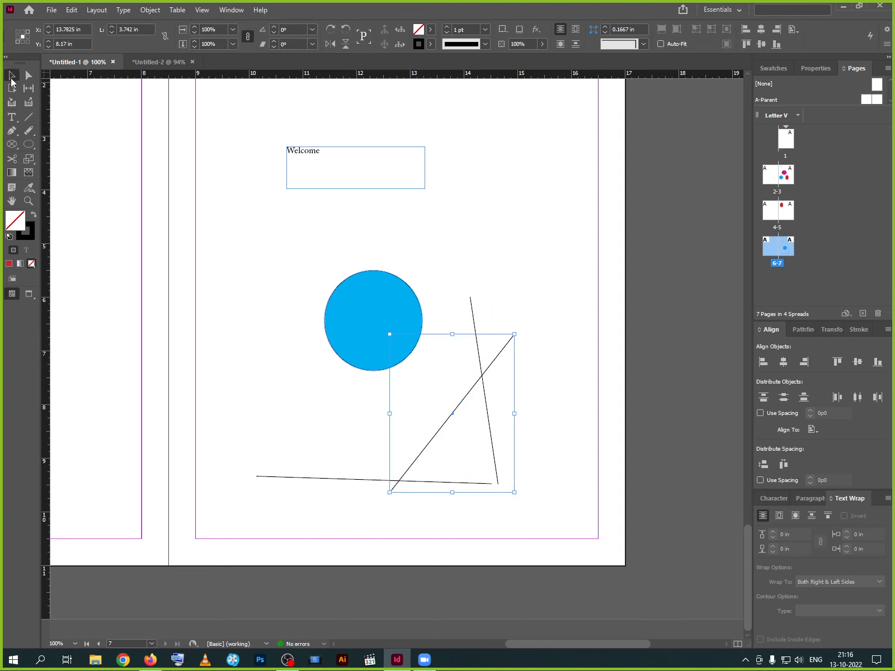
drag(248, 142, 536, 497)
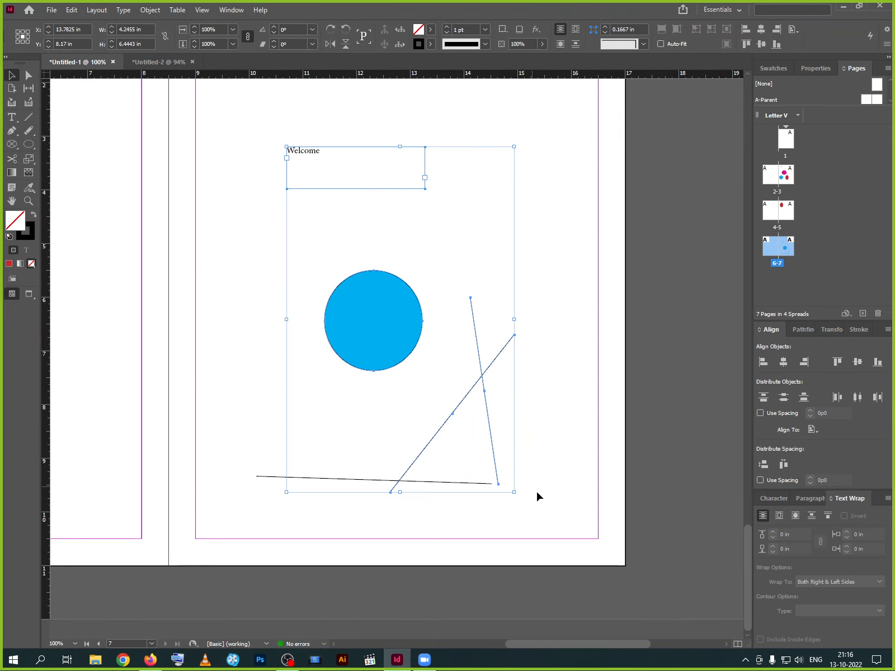
click(544, 503)
drag(552, 408, 407, 495)
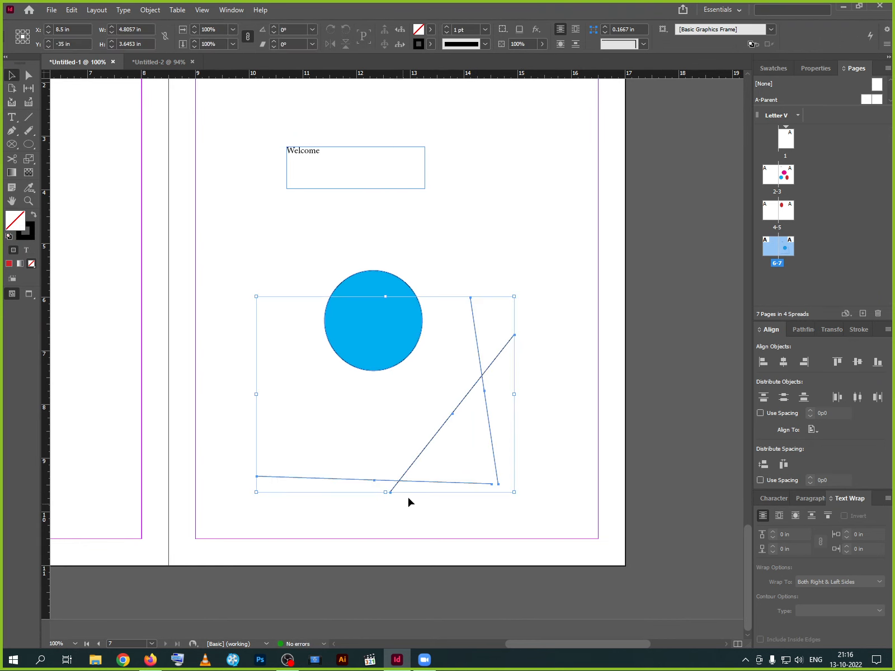
click(856, 332)
click(840, 324)
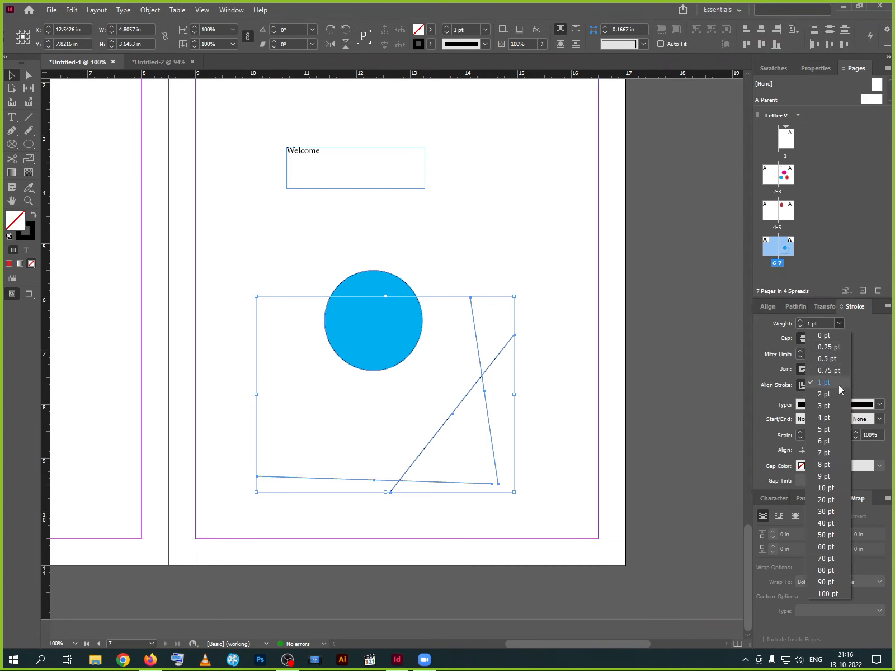
click(831, 509)
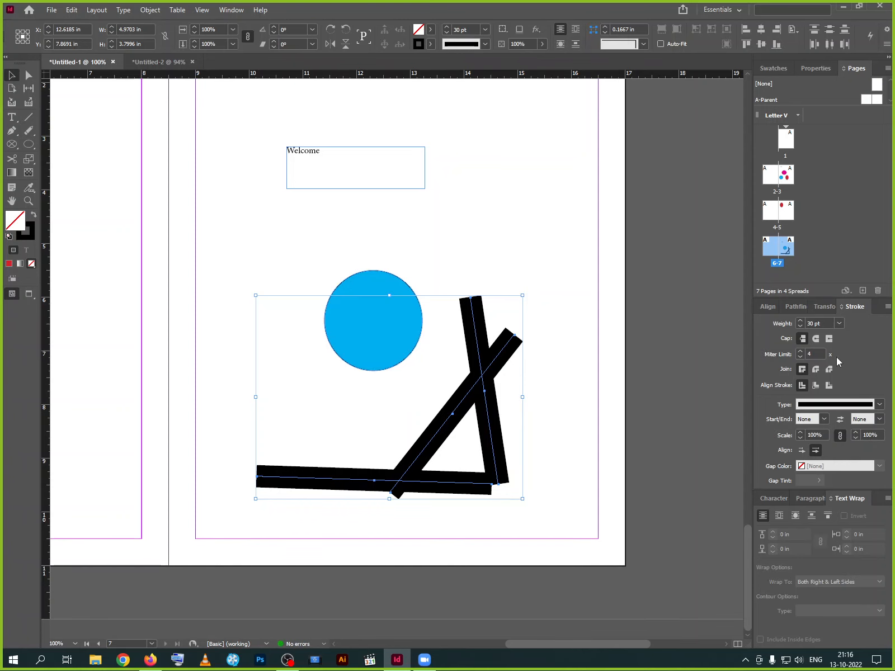
Try a 3 pt stroke weight on the three lines, settle on 40 pt, and deselect them
click(839, 324)
click(832, 403)
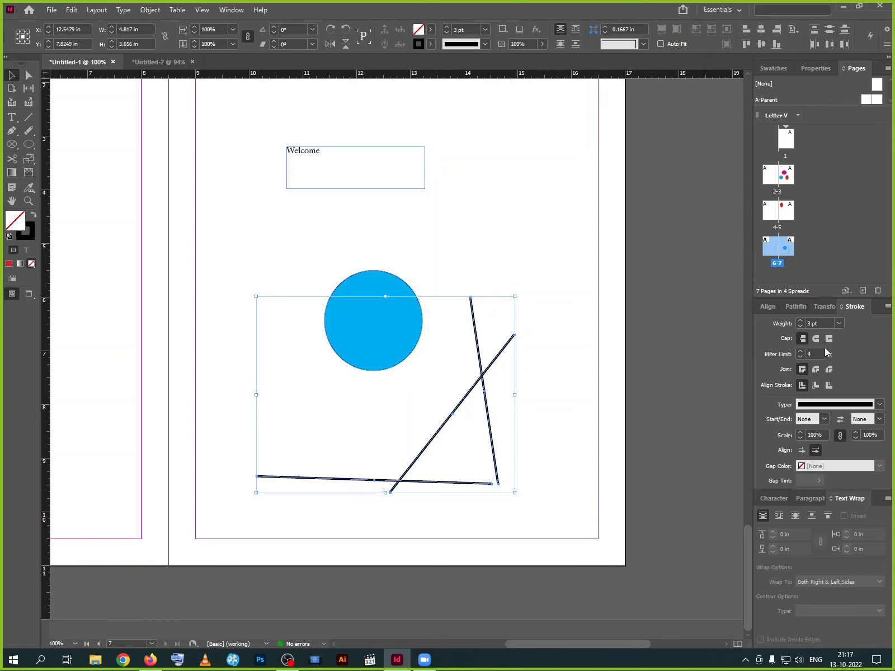
click(838, 323)
click(828, 524)
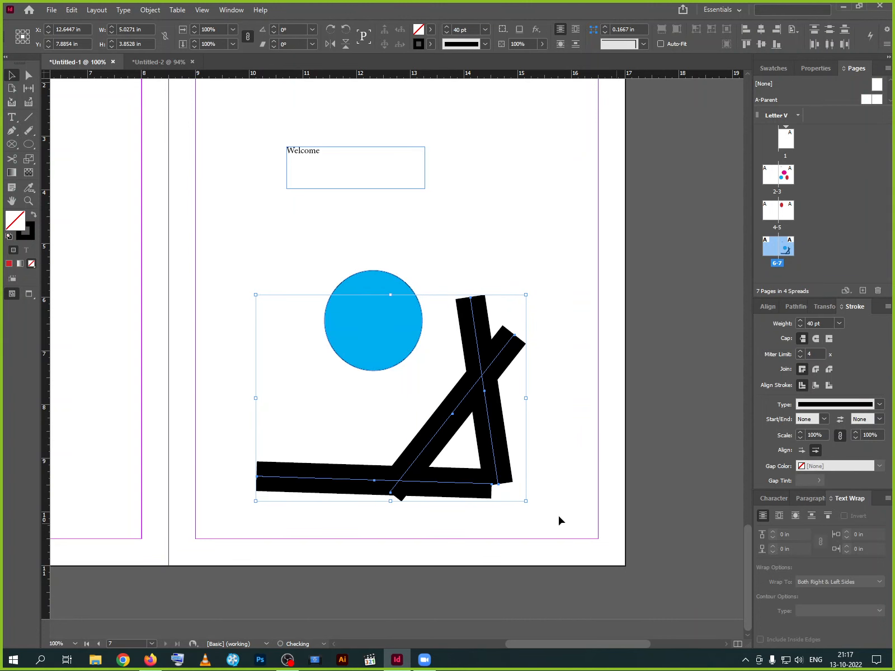
click(558, 520)
Move the steep line away from the other two toward the right page margin and give its stroke a round cap
drag(490, 448, 574, 479)
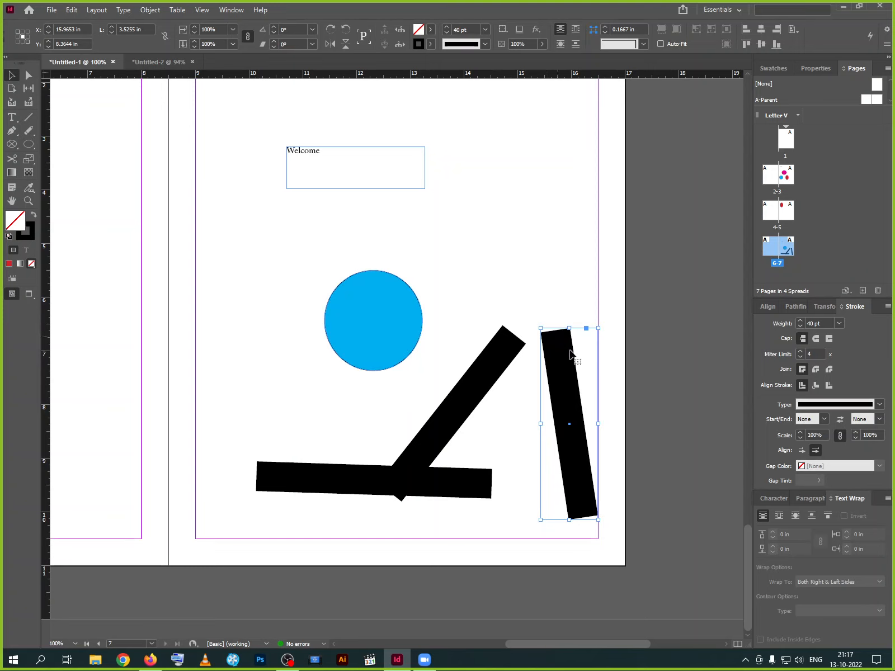
click(815, 339)
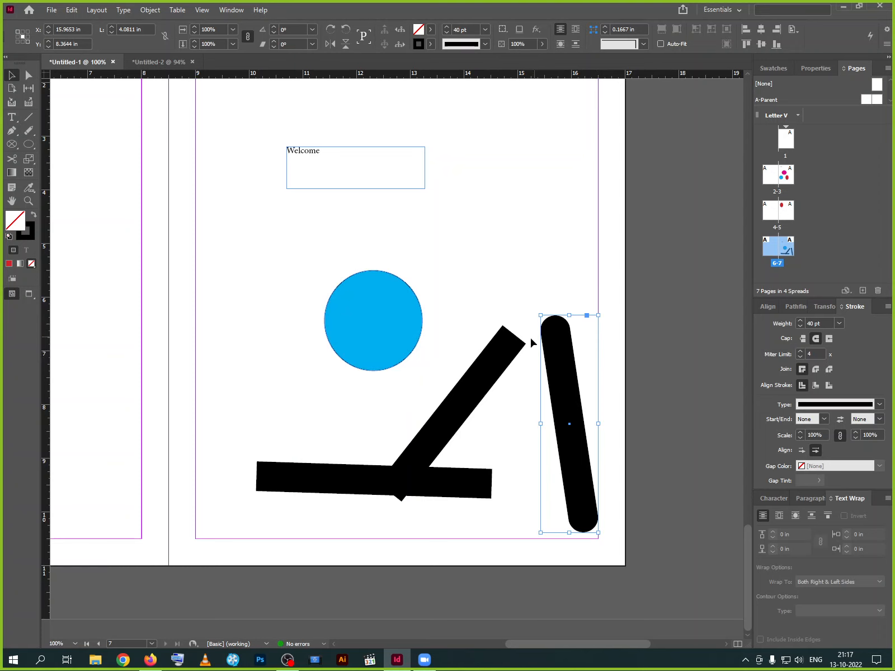
click(607, 403)
click(567, 393)
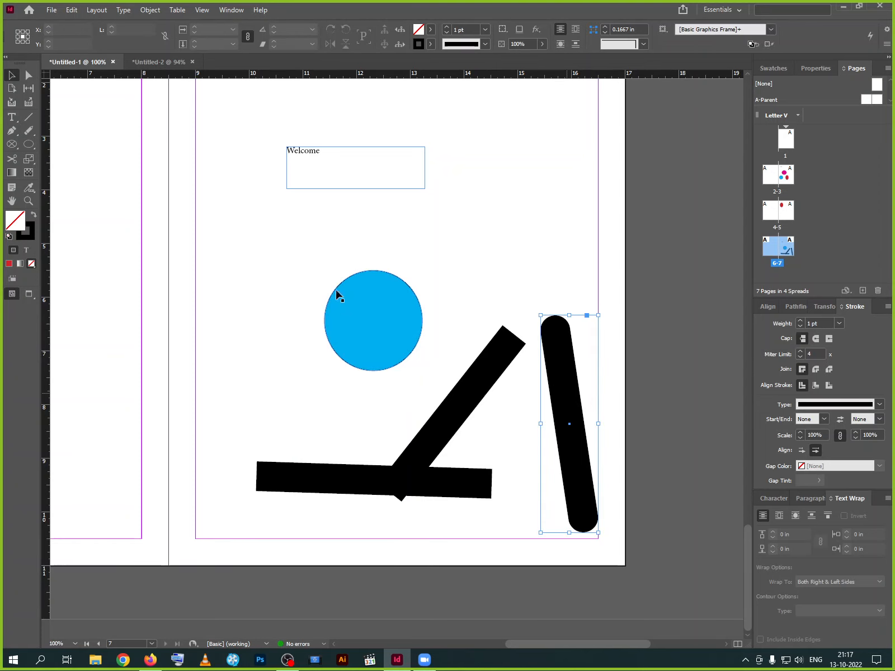
Compare the butt and projecting caps on the moved line with the Direct Selection tool active
click(29, 75)
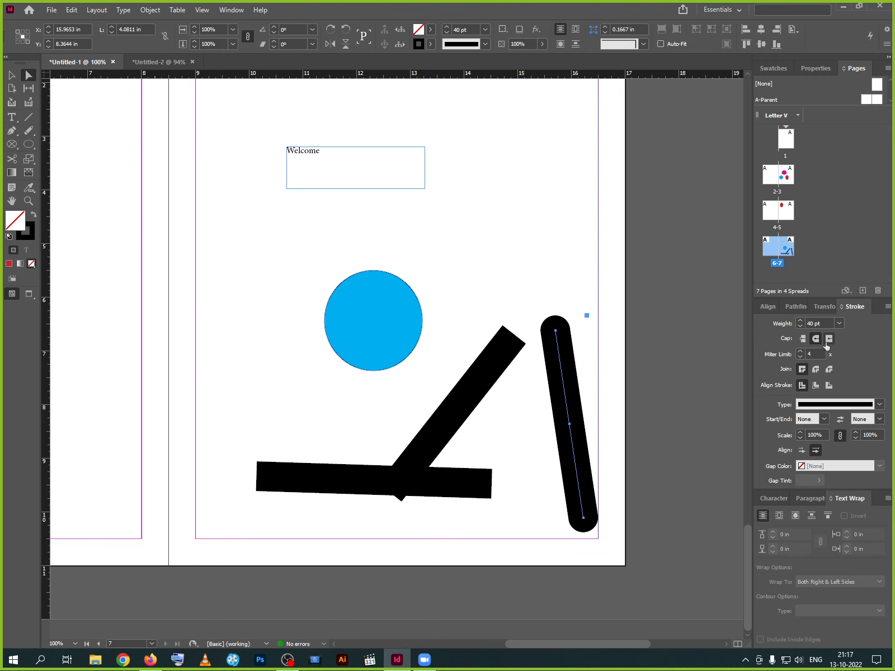
click(802, 338)
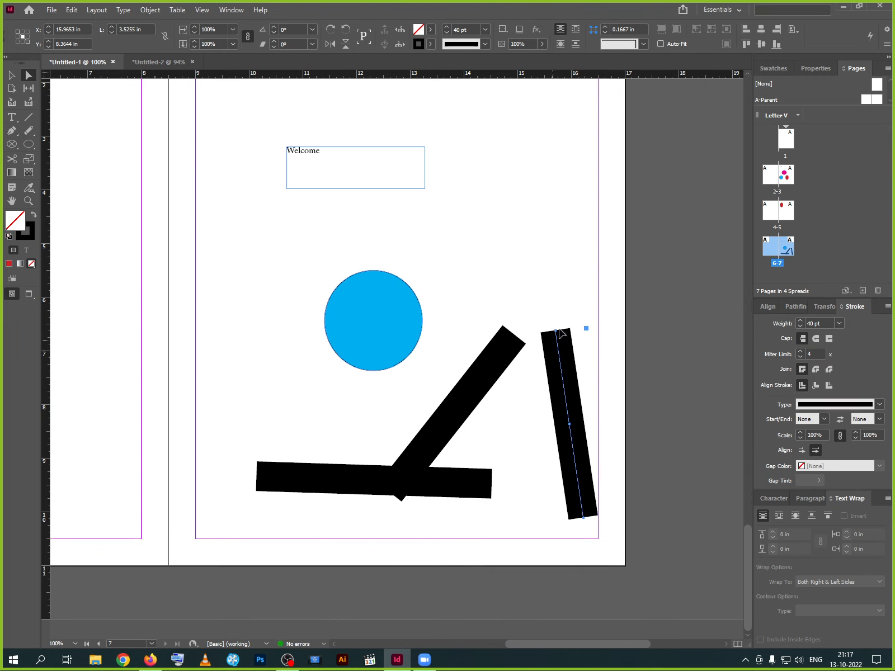
click(828, 339)
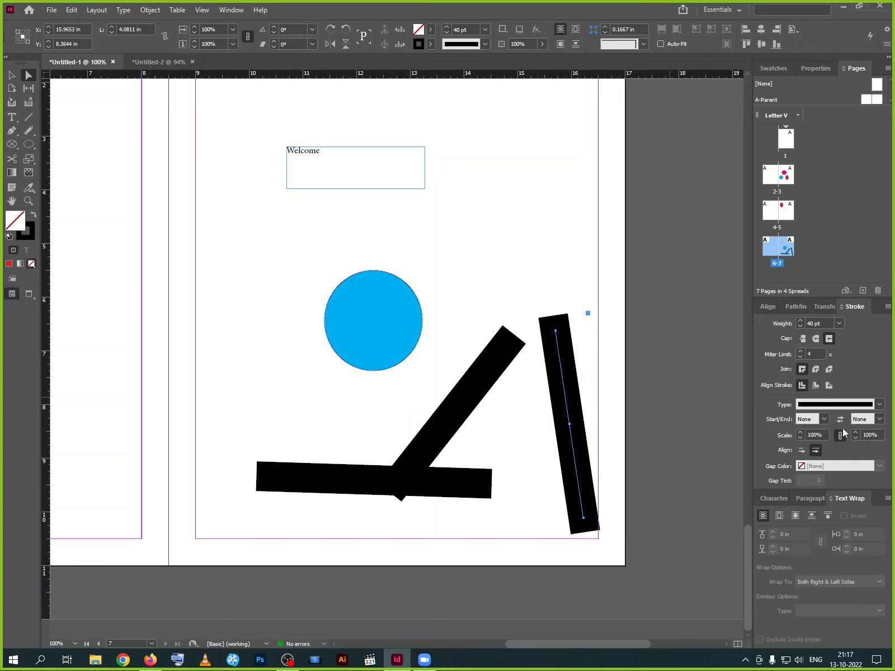
click(815, 339)
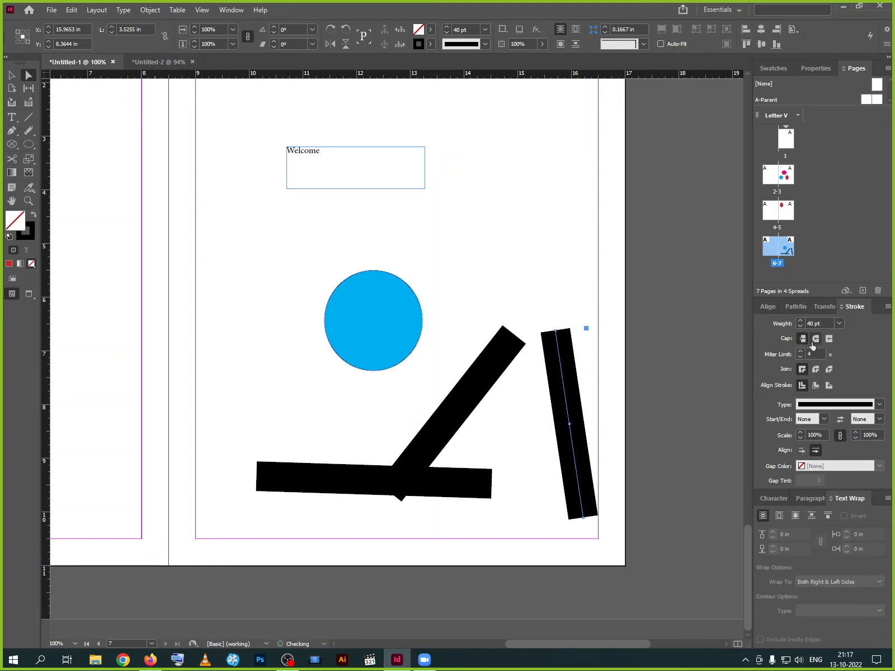
click(829, 339)
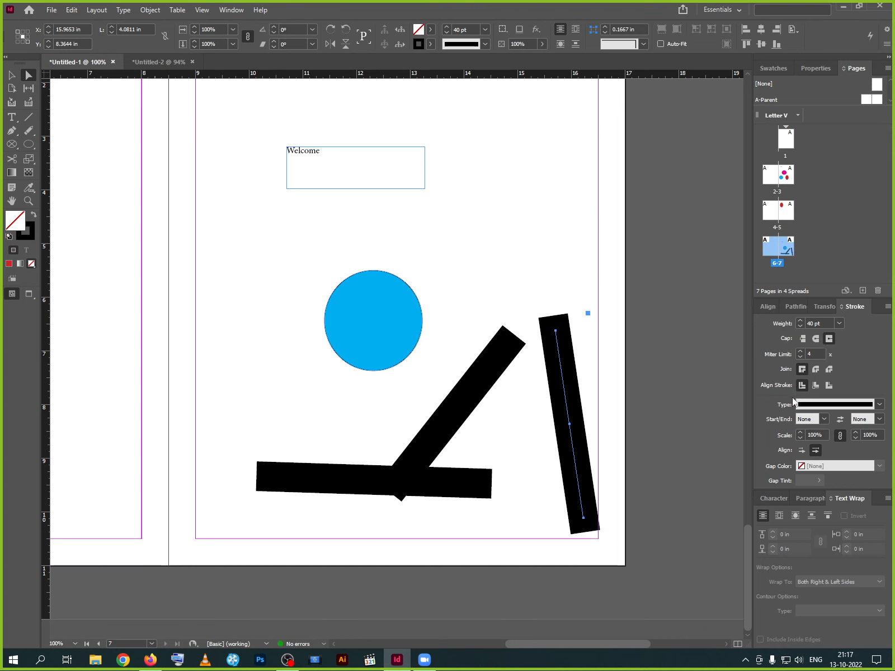
Set the moved line's stroke cap to round and its miter limit to 14
click(801, 352)
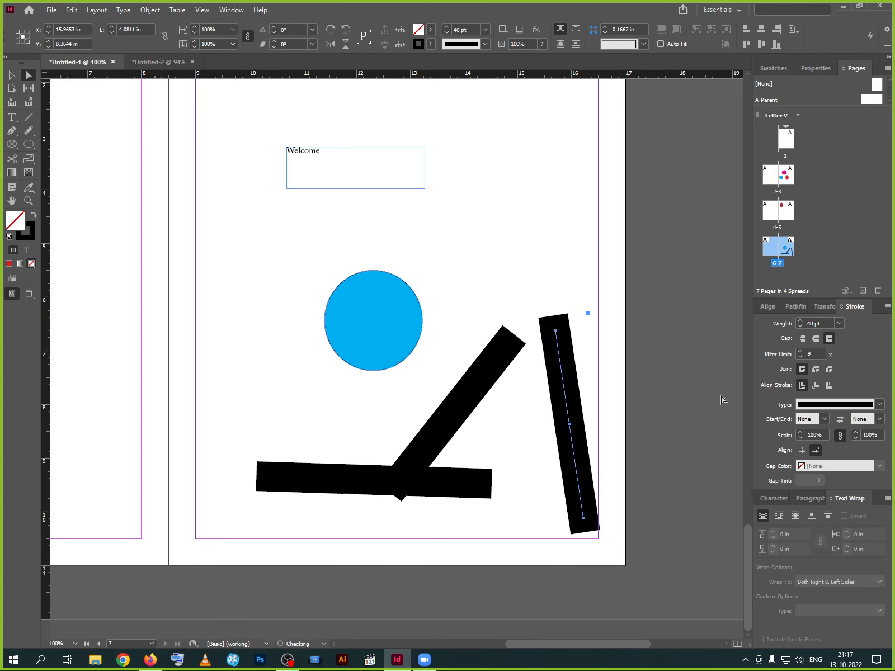
click(815, 339)
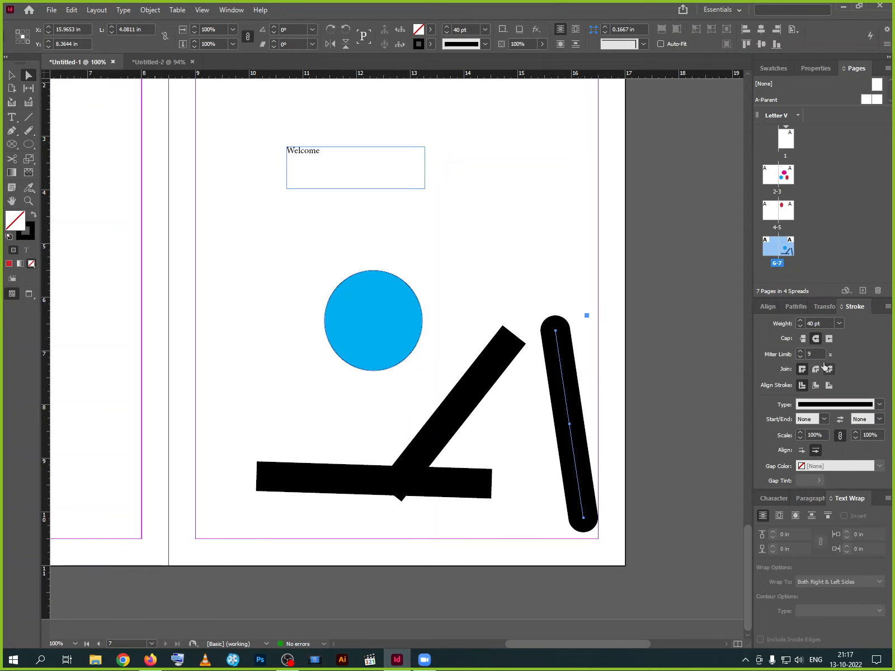
click(800, 352)
click(801, 353)
click(801, 352)
click(800, 352)
click(800, 353)
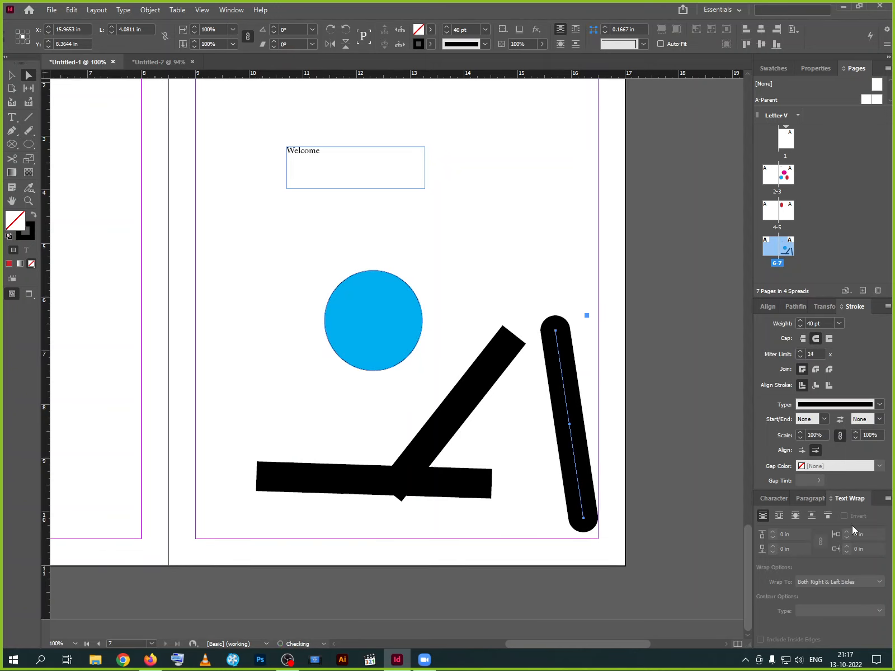
Change the moved line to a triple-line stroke type with a SquareSolid start and a Curved end arrowhead
click(817, 404)
click(800, 475)
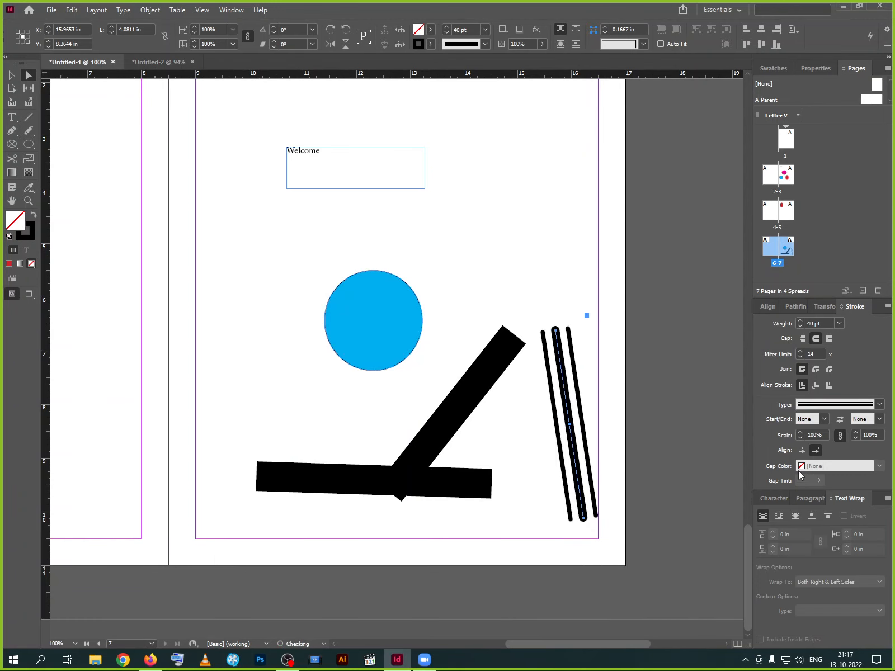
click(822, 419)
click(817, 452)
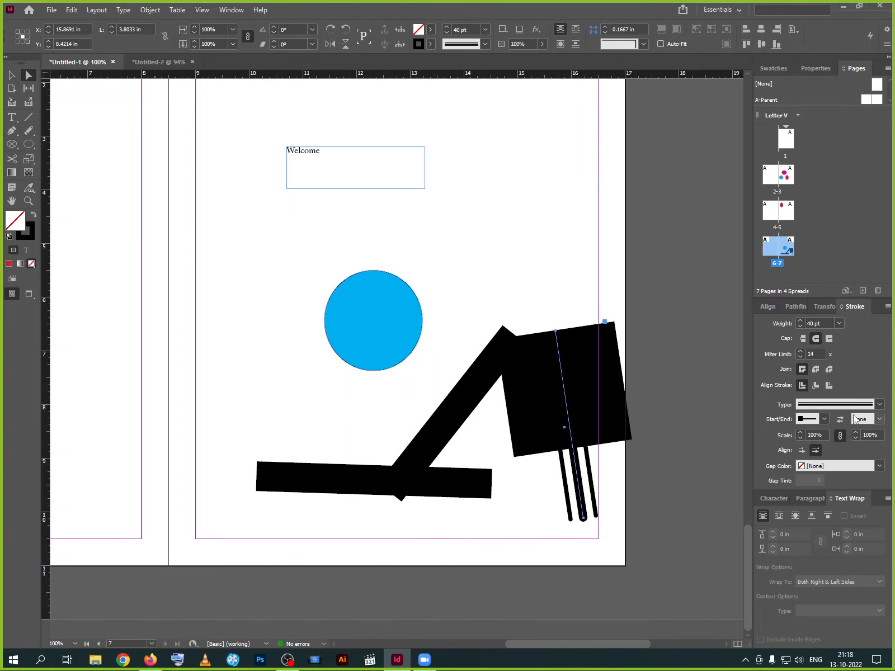
click(875, 420)
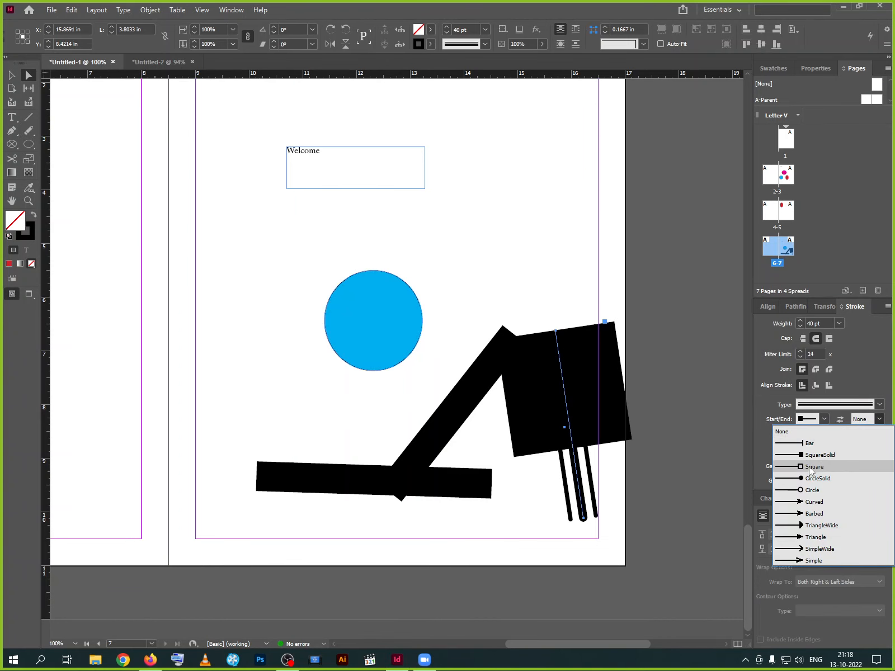
click(814, 502)
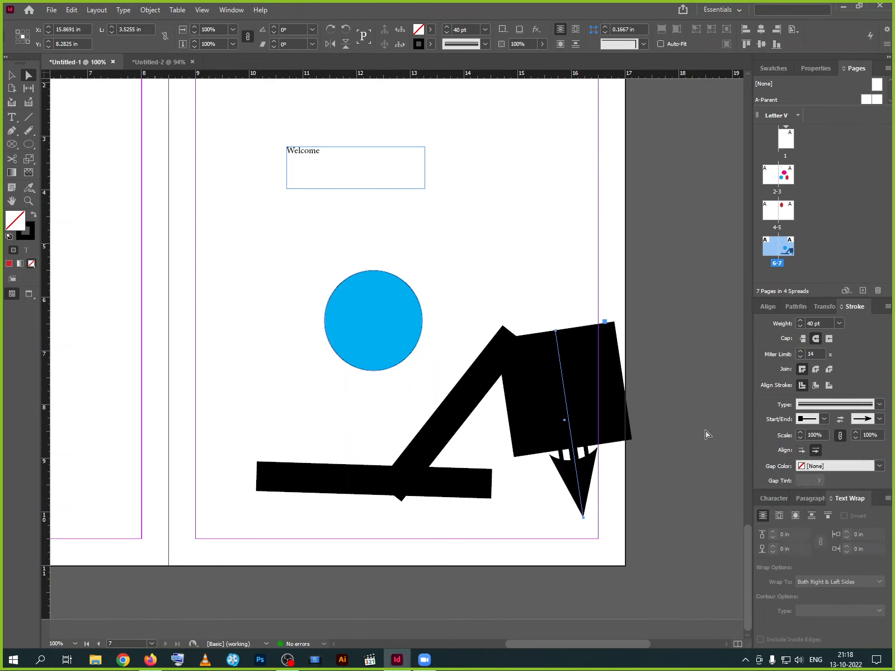
Unlink the start and end arrowhead scales and set the start arrowhead's scale to 50%
click(825, 438)
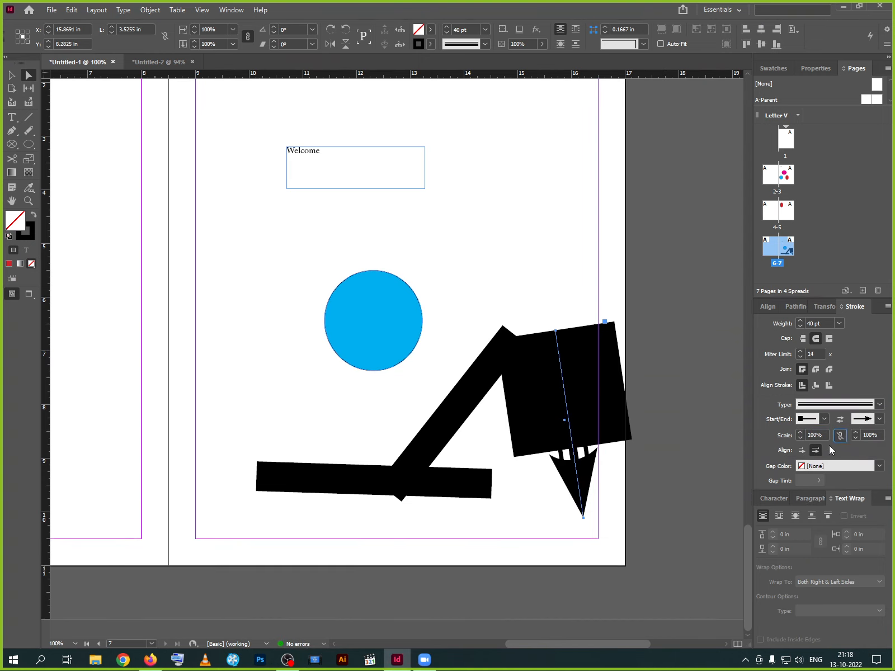
click(840, 436)
text(50)
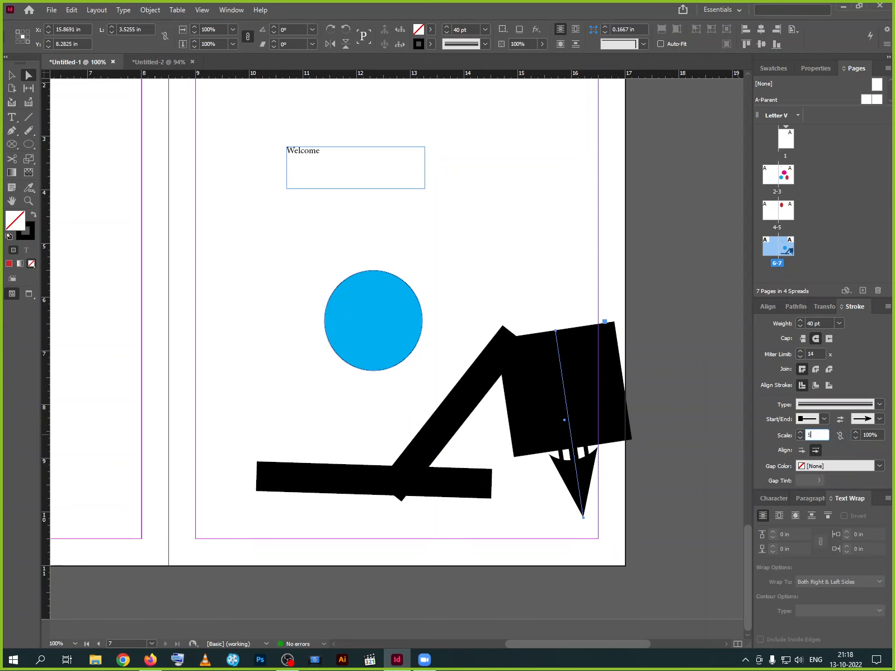
key(Return)
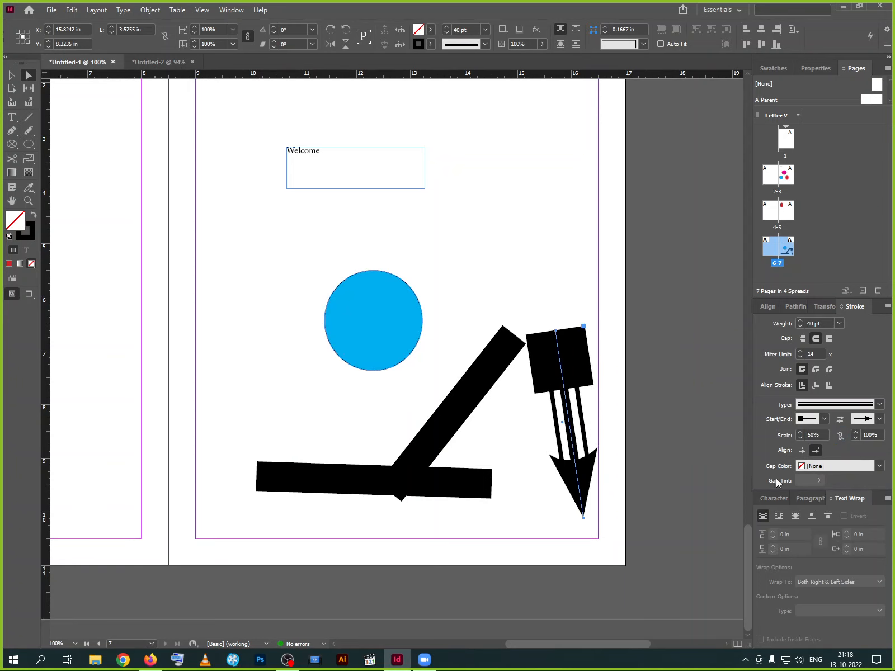
Change the triple-line stroke's start arrowhead to Bar and set its end arrowhead's scale to 200%
click(823, 419)
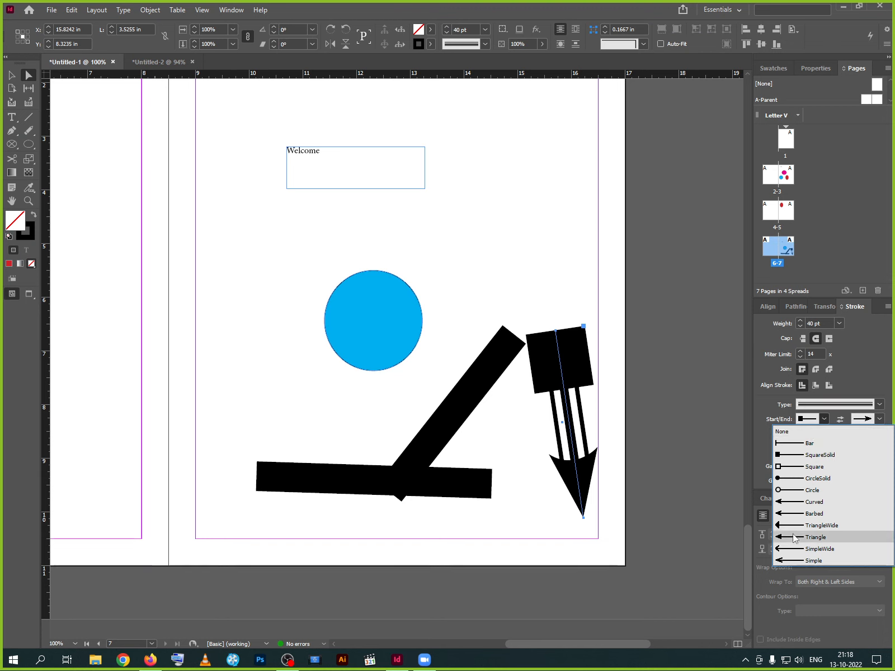
click(793, 448)
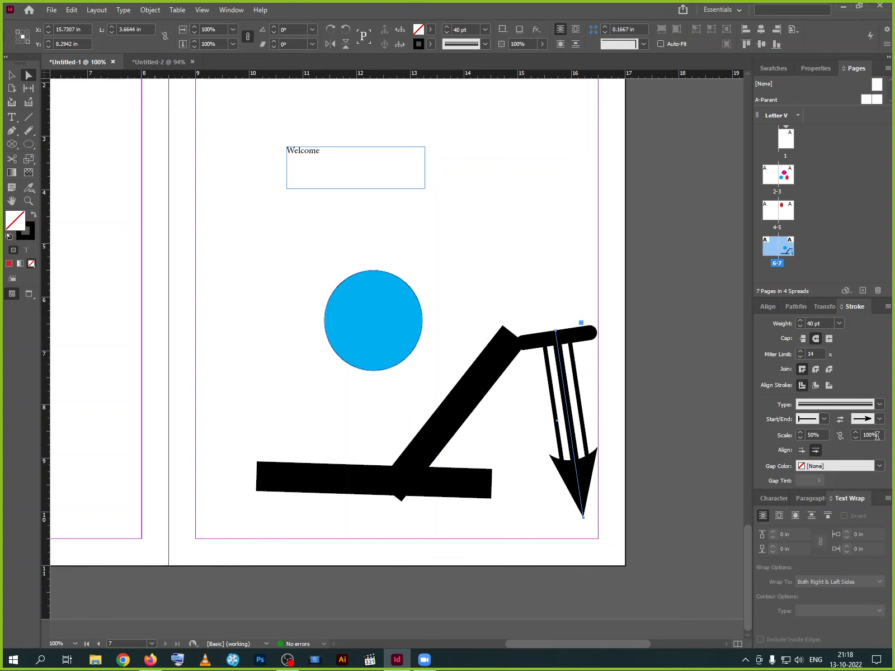
click(872, 435)
text(200)
key(Return)
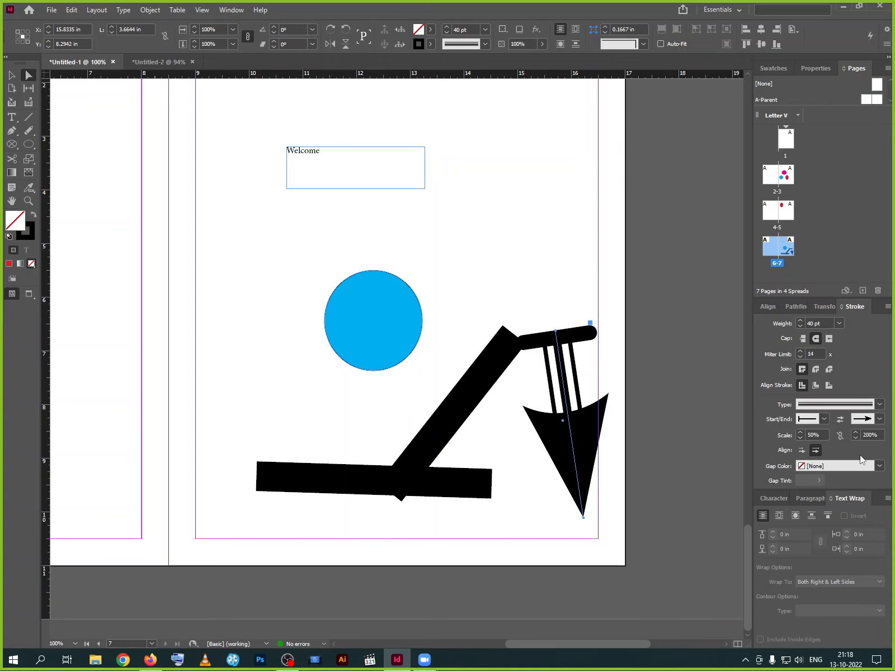
Try yellow as the line's gap color and set it to magenta, C=0 M=100 Y=0 K=0
click(879, 466)
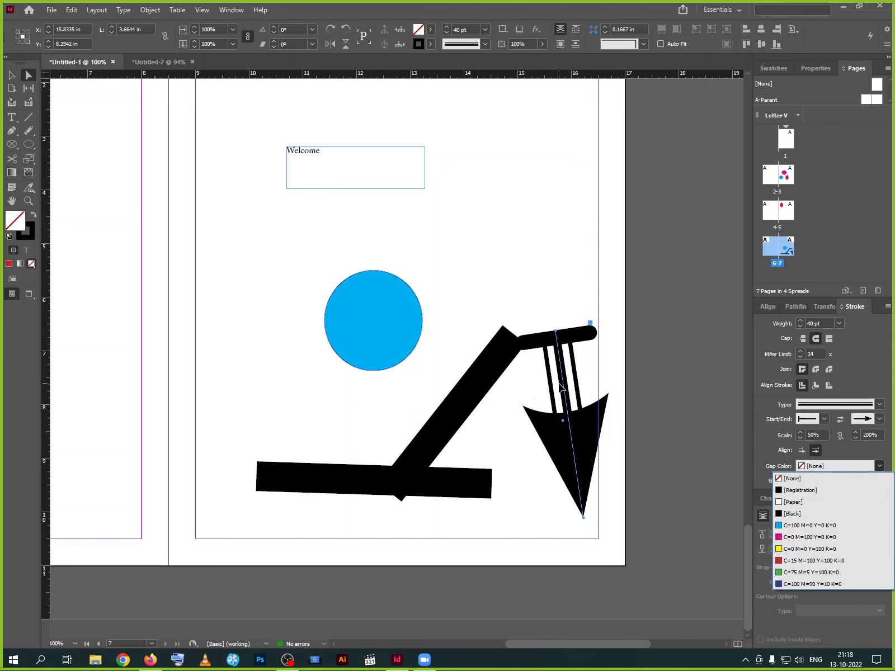
click(801, 549)
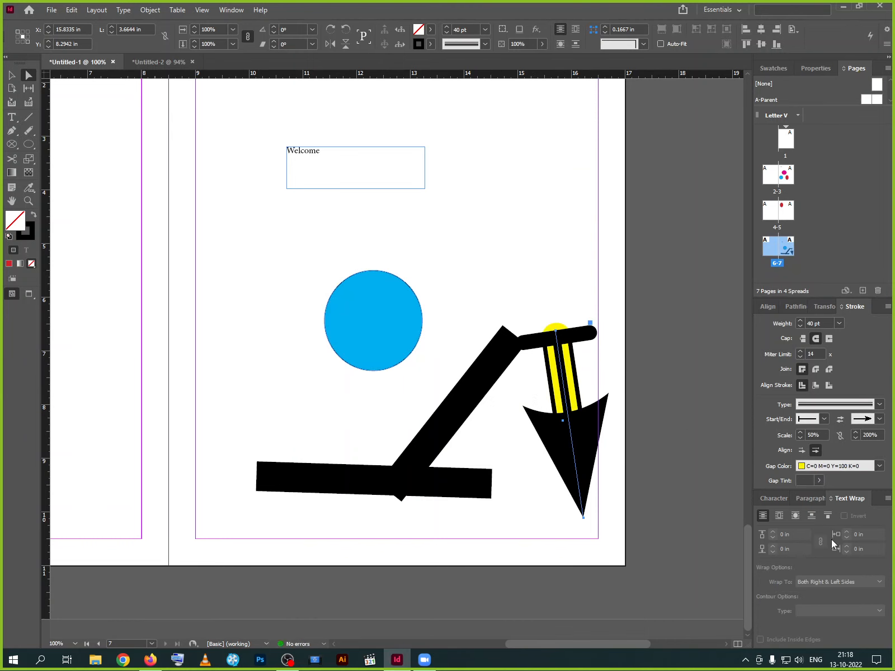
click(834, 466)
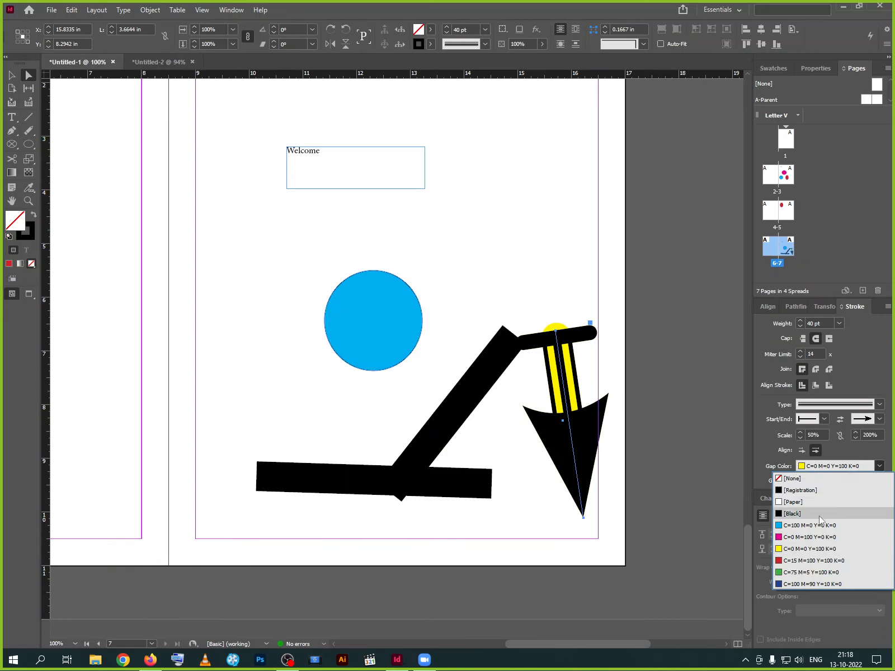
click(808, 536)
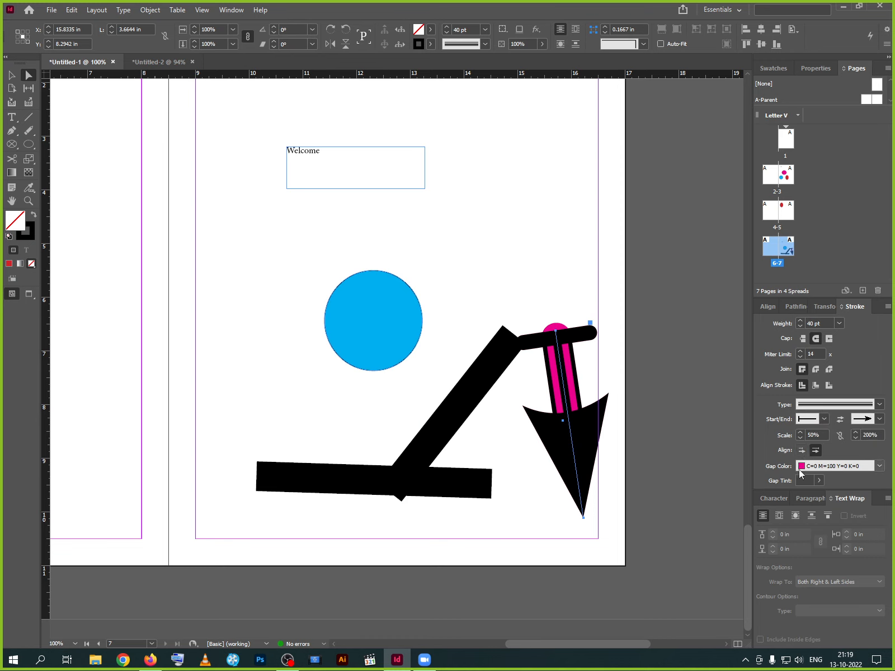
Compare the two arrowhead alignment options on the line
click(804, 450)
click(815, 450)
click(802, 450)
click(815, 451)
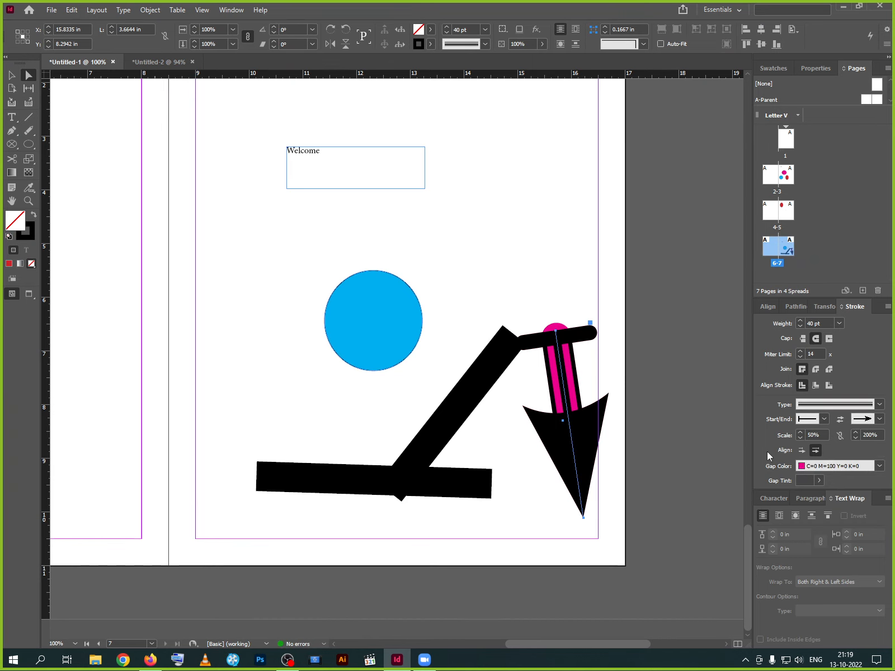
Try a 59% gap tint on the line and return the tint to 100%
click(818, 479)
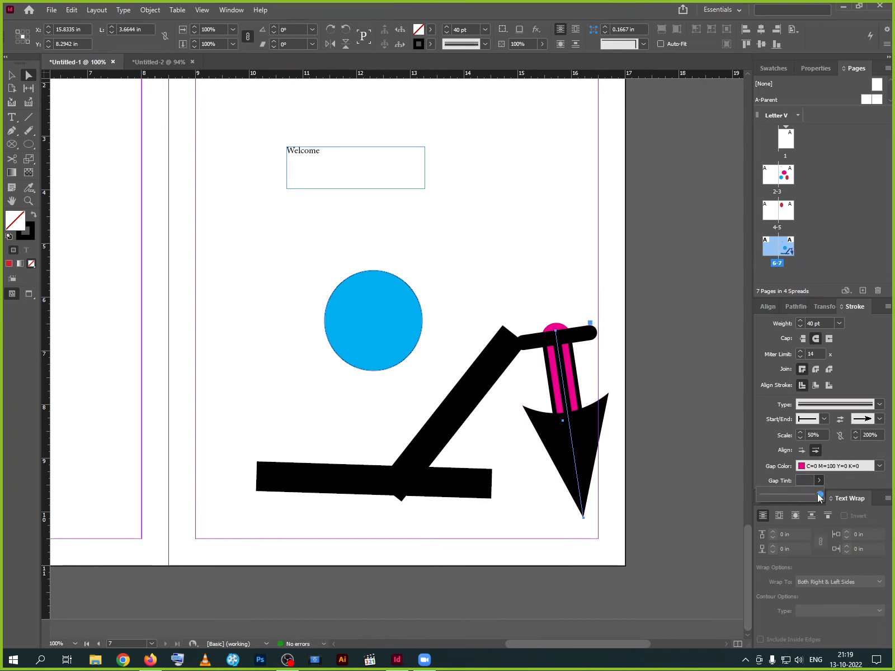
drag(817, 495, 793, 493)
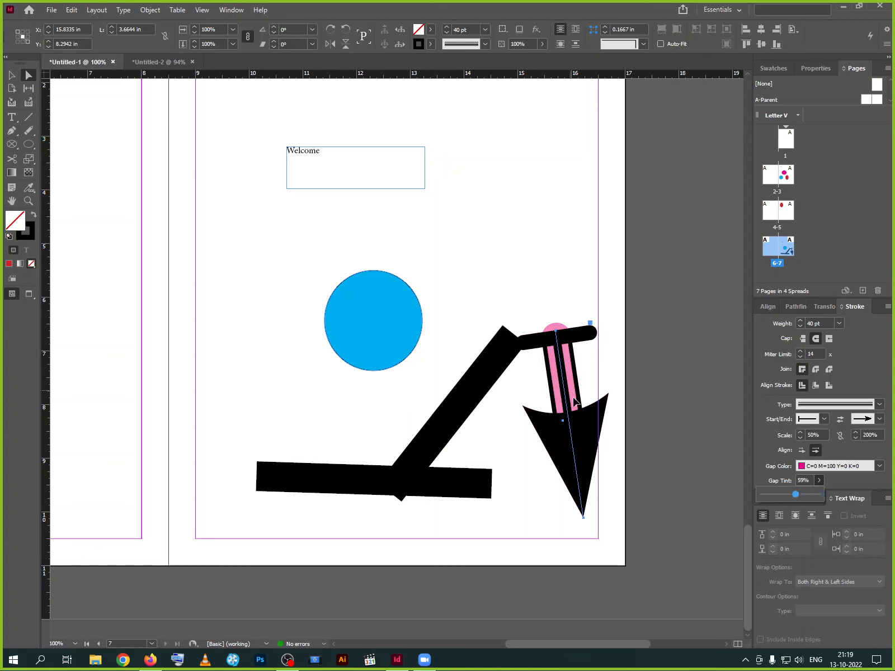
drag(799, 495, 844, 494)
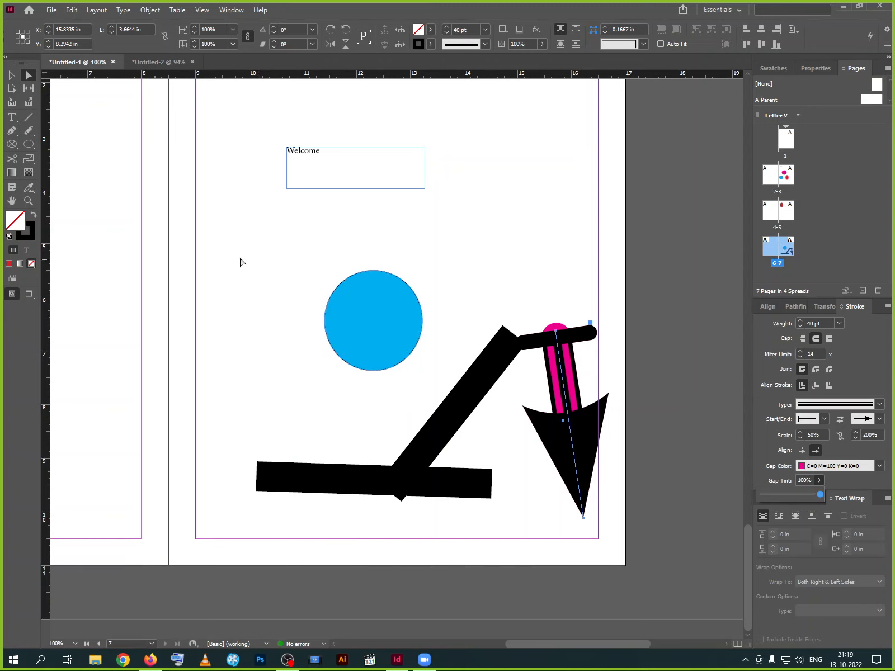
Draw a rectangle below the Welcome text frame, overlapping the upper edge of the blue circle
drag(29, 145, 56, 156)
drag(223, 223, 327, 284)
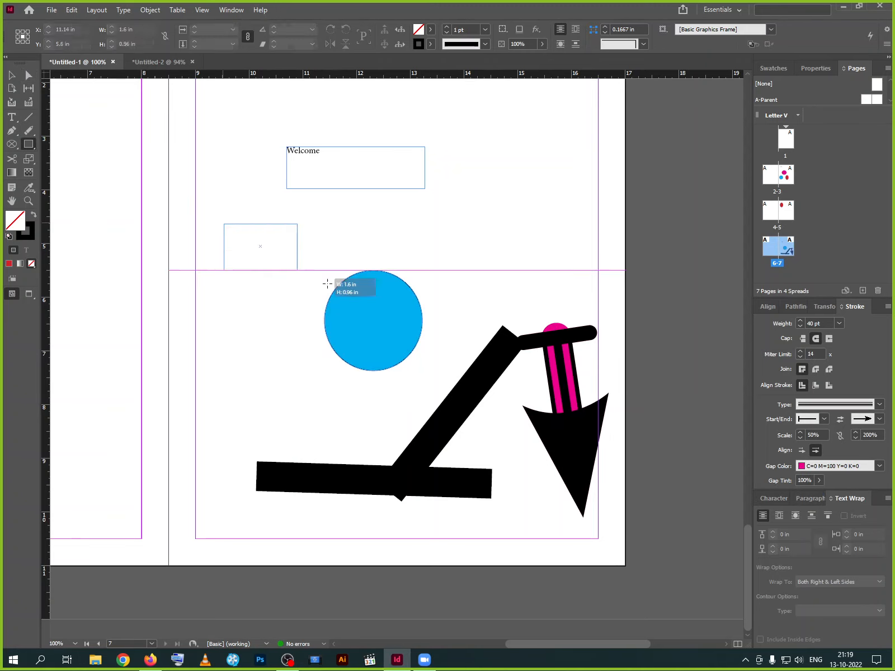
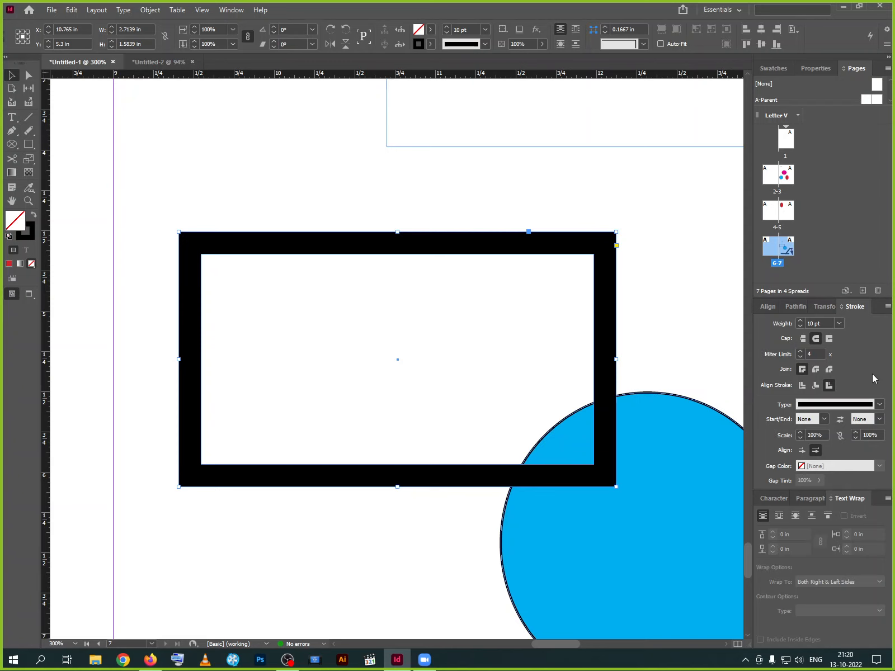
Delete the rectangle that overlaps the blue circle
click(32, 118)
click(11, 75)
key(Delete)
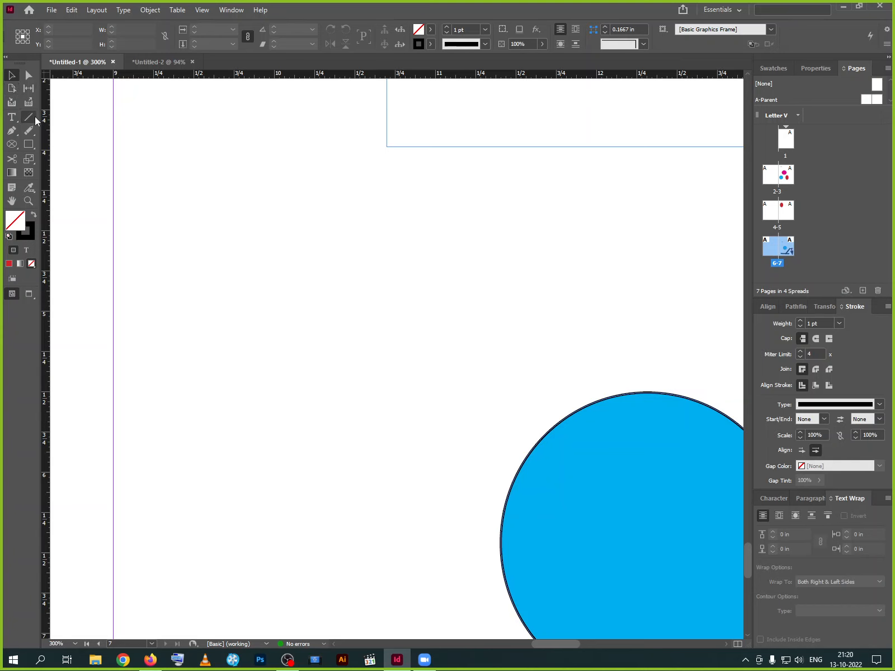
Sketch a freehand face profile about 1.42 by 3.57 in beside the blue circle with the Pencil tool
click(33, 133)
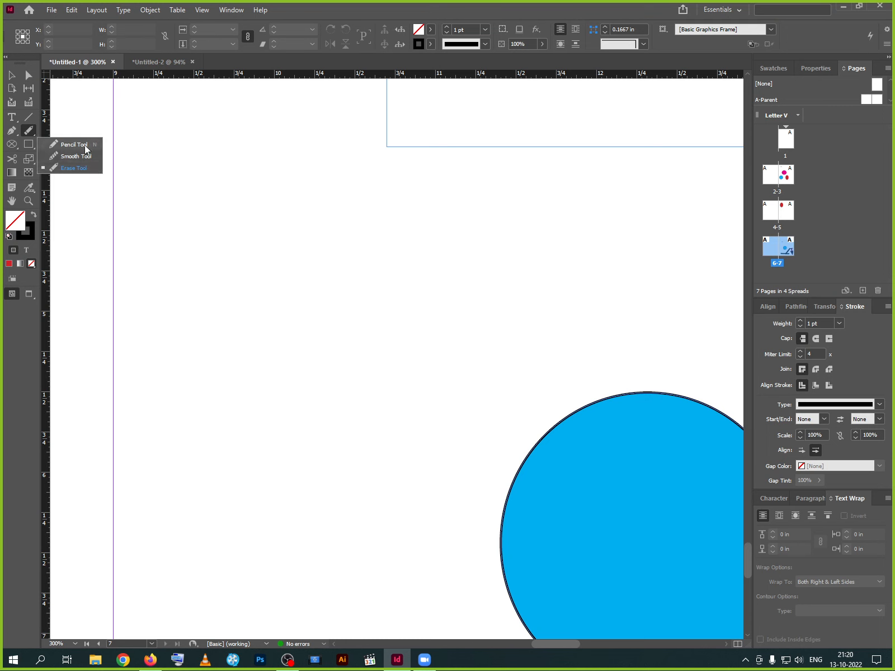
click(81, 144)
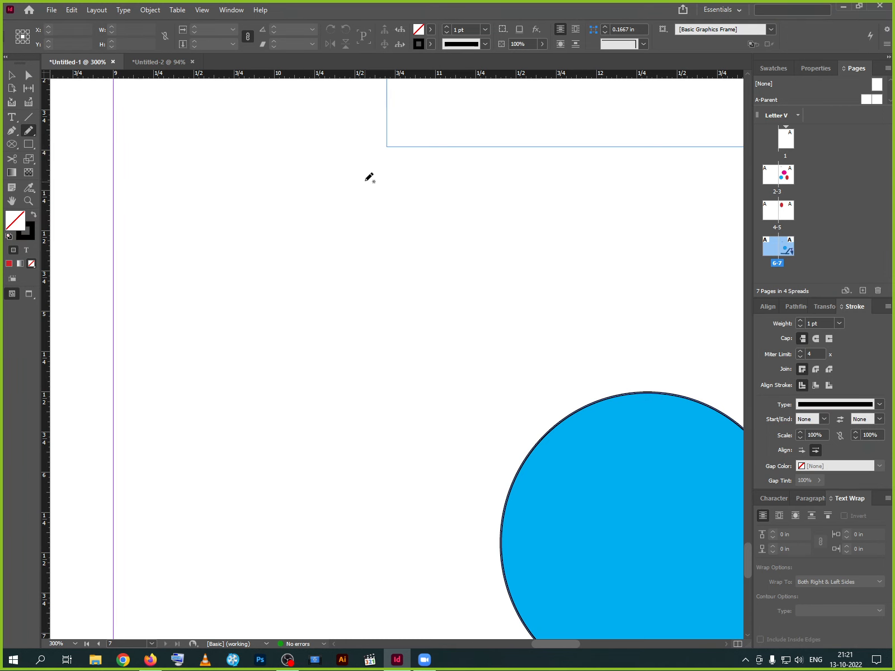
mouse_move(366, 180)
mouse_down()
mouse_move(356, 243)
mouse_move(257, 364)
mouse_move(255, 411)
mouse_move(320, 397)
mouse_move(323, 427)
mouse_move(291, 463)
mouse_move(314, 479)
mouse_move(297, 498)
mouse_move(330, 572)
mouse_move(326, 632)
mouse_move(417, 633)
mouse_move(474, 565)
mouse_up()
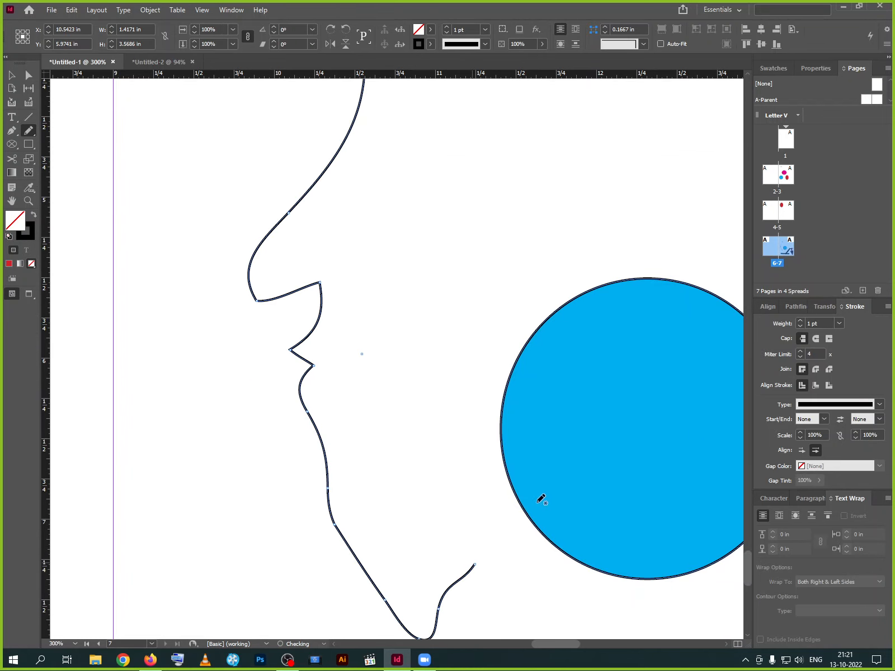
Duplicate the face profile about 0.49 in to the right and 0.21 in up
scroll(412, 443, up, 3)
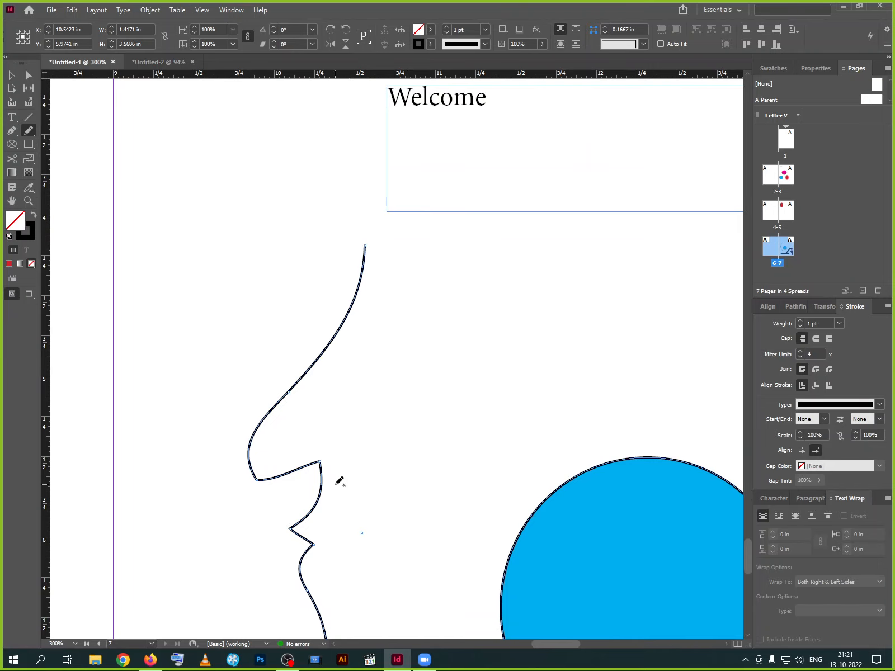
click(11, 75)
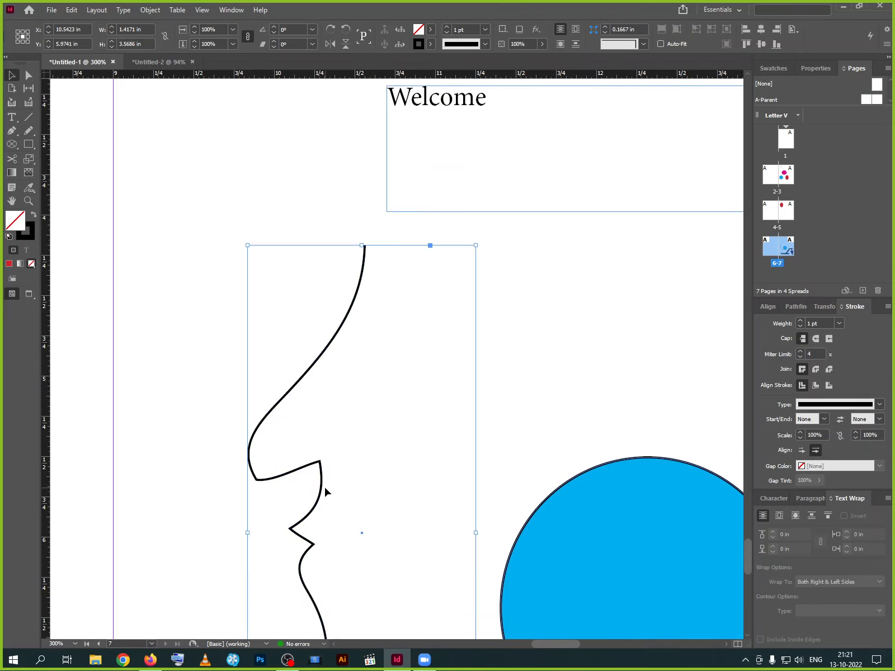
drag(317, 503, 398, 461)
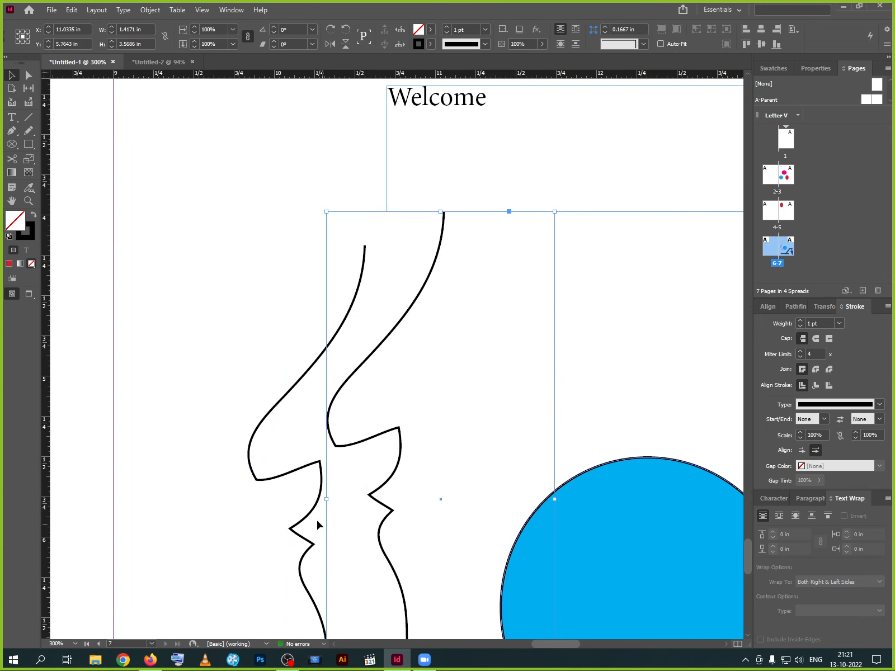
Smooth the nose tip, the corner beneath the nose and the upper lip of the original profile with the Smooth tool
click(310, 472)
click(308, 465)
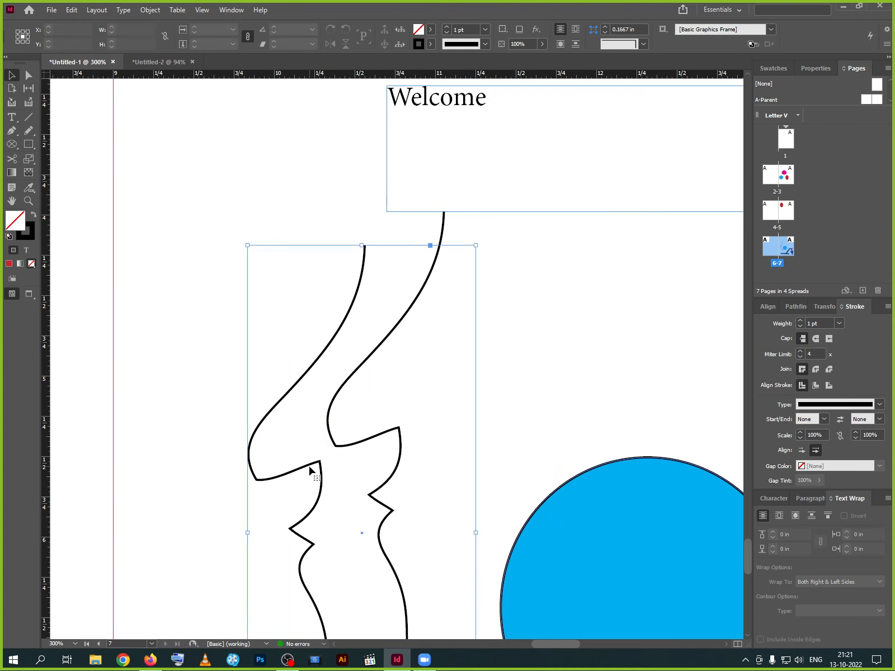
click(32, 130)
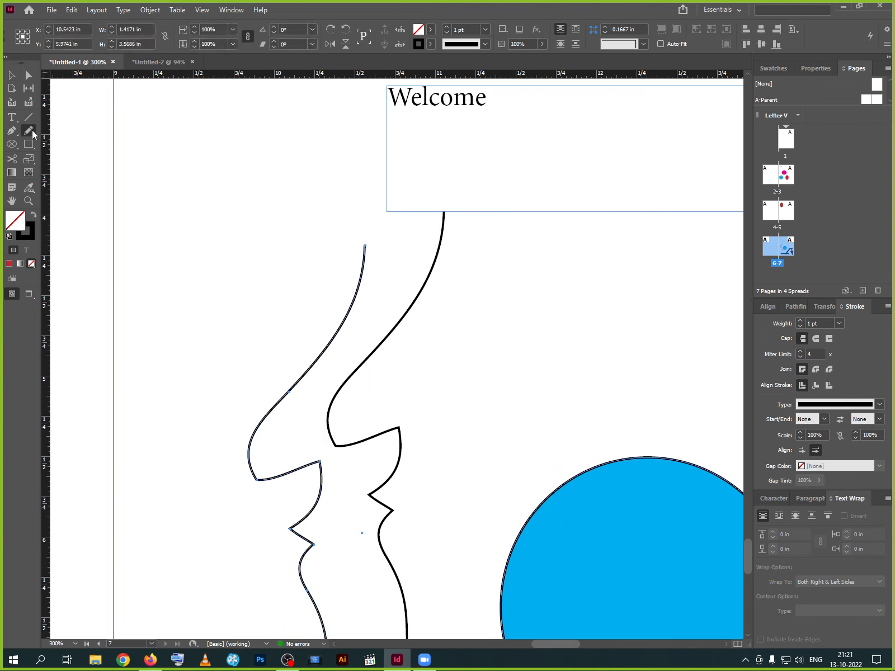
click(72, 156)
drag(319, 458, 317, 462)
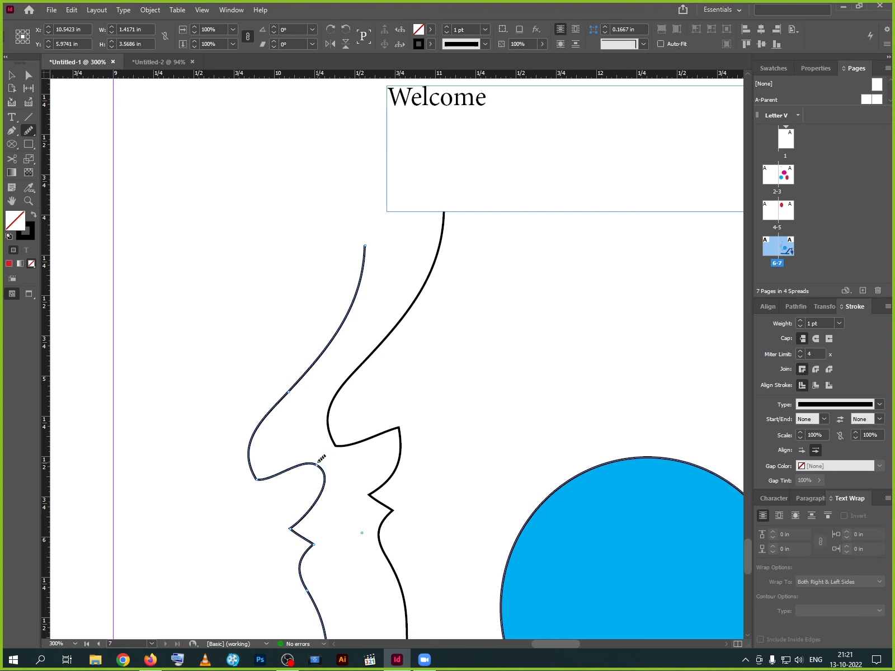
drag(258, 474, 254, 419)
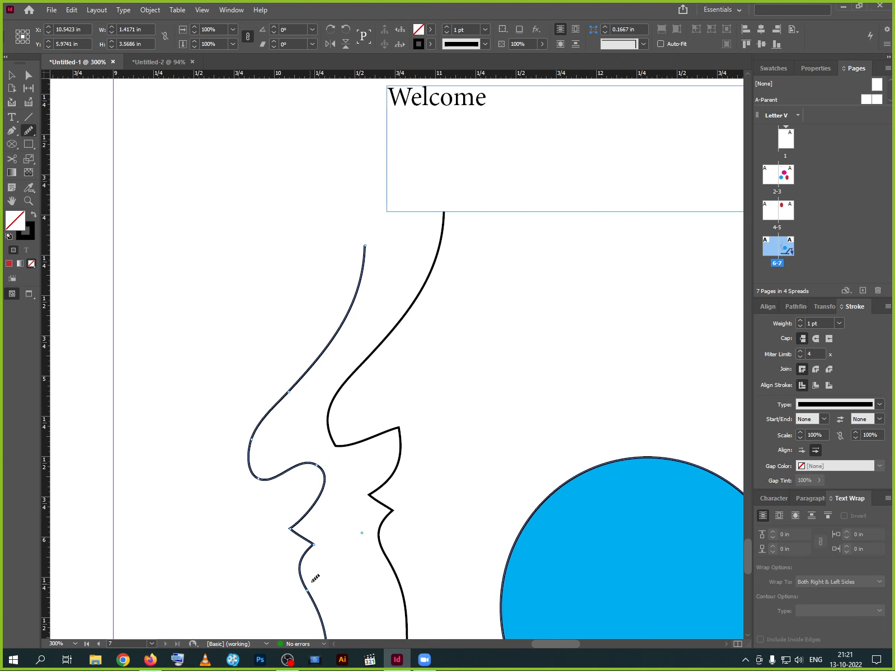
mouse_move(299, 523)
mouse_down()
mouse_move(319, 555)
mouse_move(300, 534)
mouse_up()
Smooth the lower part of the original profile from the chin down to the curve's end
scroll(312, 495, down, 5)
drag(338, 398, 412, 534)
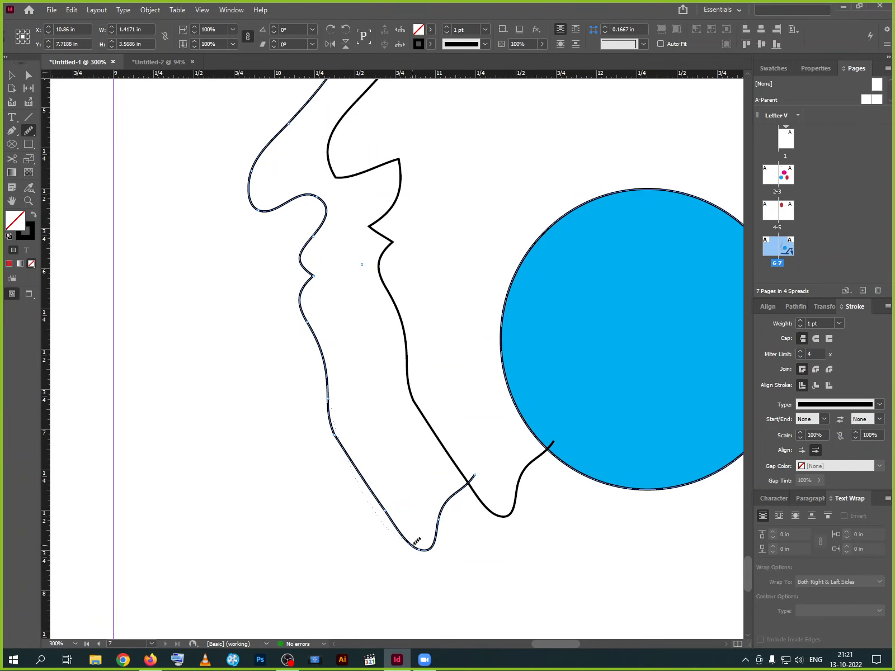
mouse_move(340, 405)
mouse_down()
mouse_move(410, 527)
mouse_move(339, 409)
mouse_move(406, 535)
mouse_move(313, 337)
mouse_move(357, 460)
mouse_move(406, 525)
mouse_move(393, 527)
mouse_move(447, 563)
mouse_move(444, 537)
mouse_move(469, 487)
mouse_up()
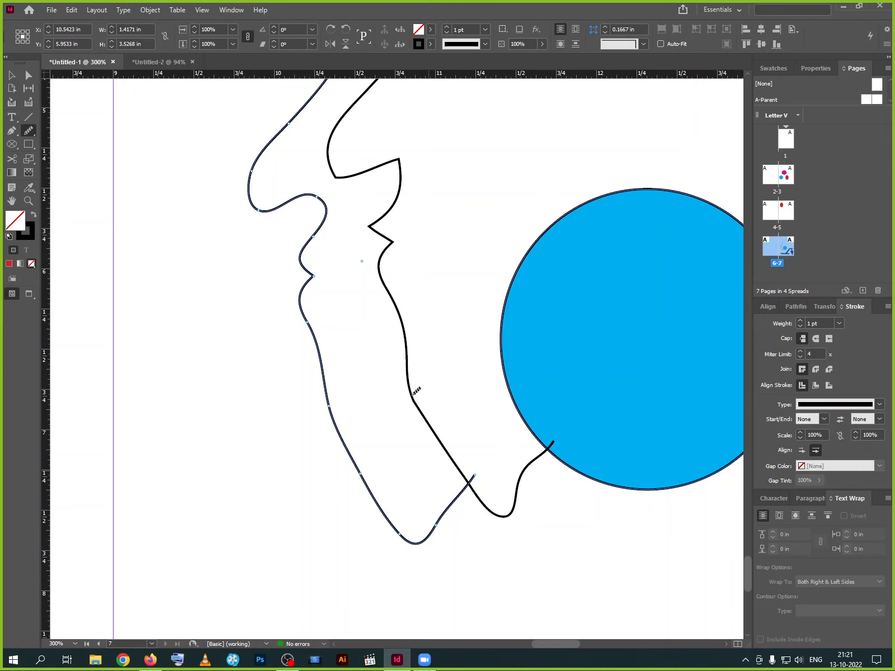
Erase a section of the original profile along the bridge of the nose with the Erase tool
scroll(296, 200, up, 5)
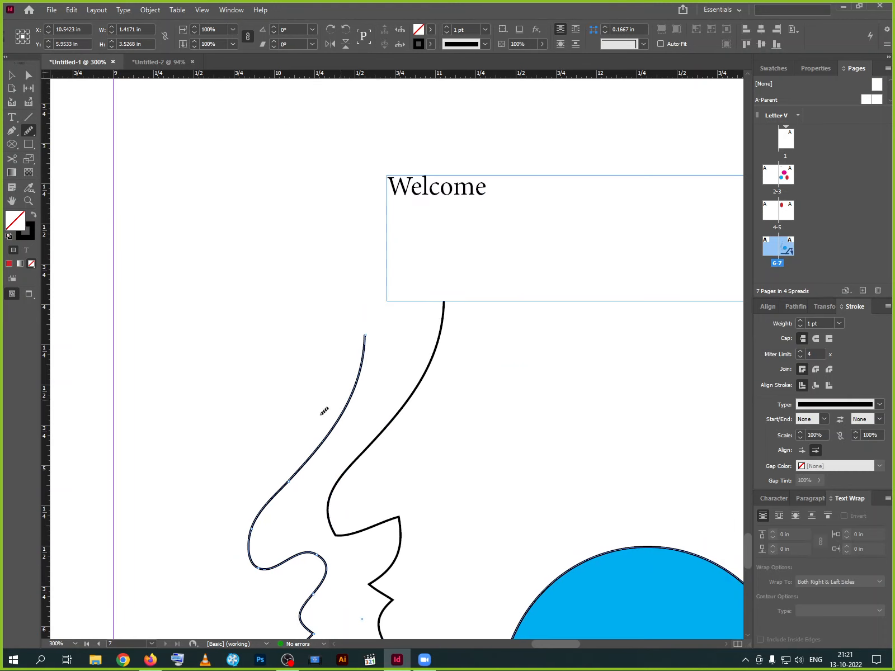
right_click(32, 133)
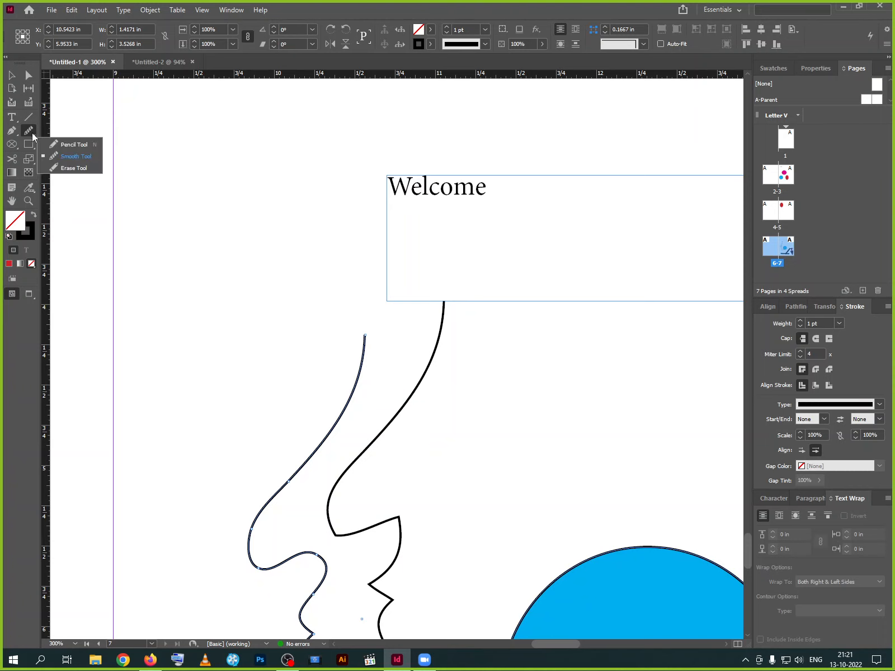
click(77, 157)
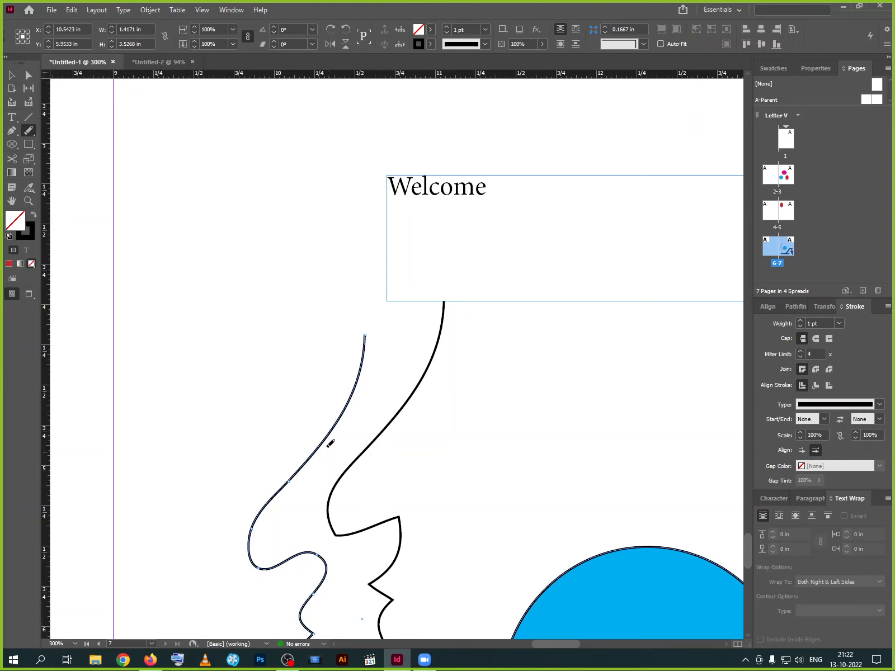
mouse_move(329, 443)
mouse_down()
mouse_move(336, 421)
mouse_move(269, 493)
mouse_up()
Erase sections of the original profile below the lips, along the lower slope and under the nose, and return to the Selection tool
scroll(327, 506, down, 5)
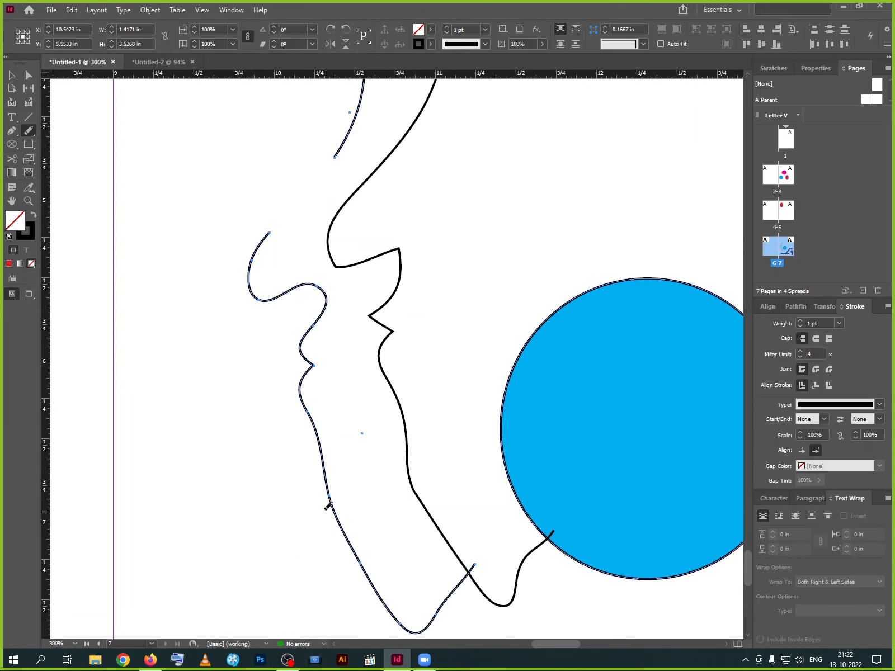
scroll(327, 506, down, 3)
mouse_move(324, 331)
mouse_down()
mouse_move(330, 366)
mouse_move(358, 422)
mouse_up()
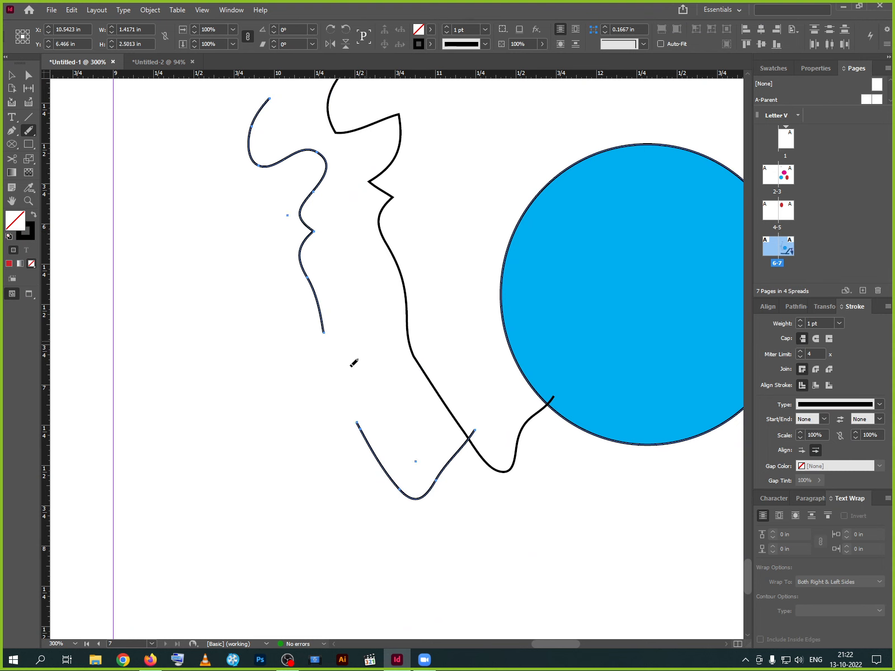
drag(308, 302, 305, 274)
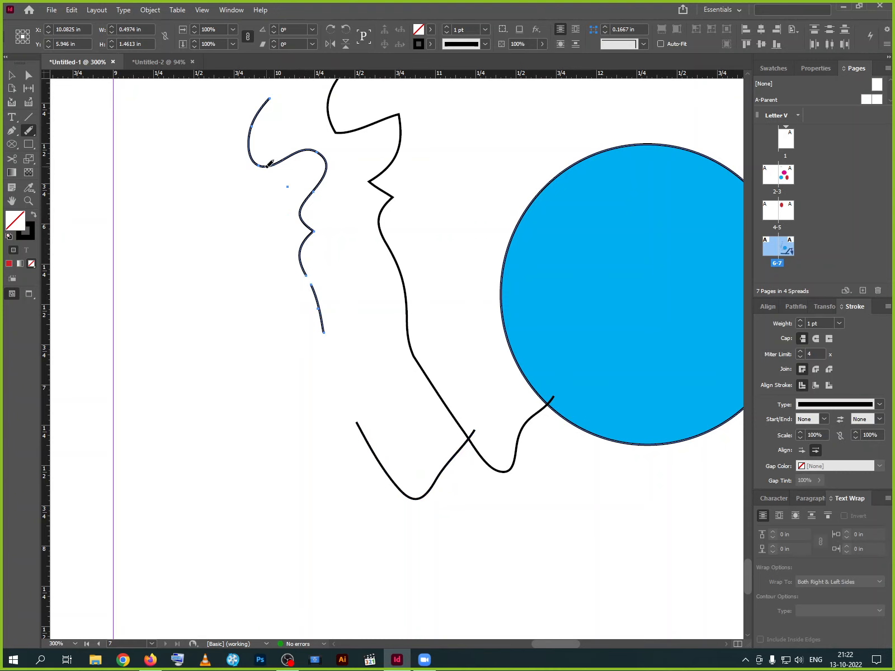
drag(269, 163, 306, 149)
click(28, 131)
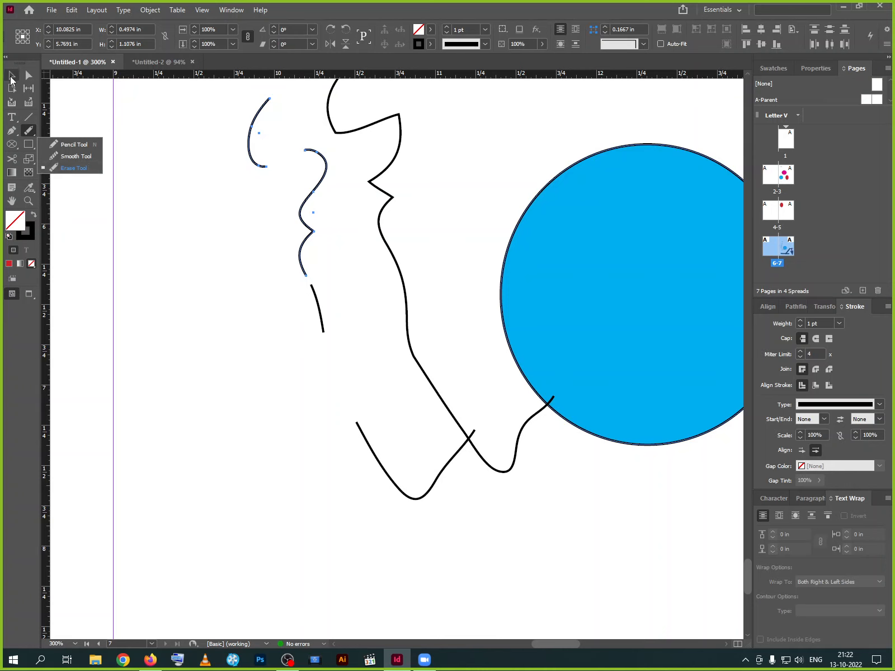
click(83, 167)
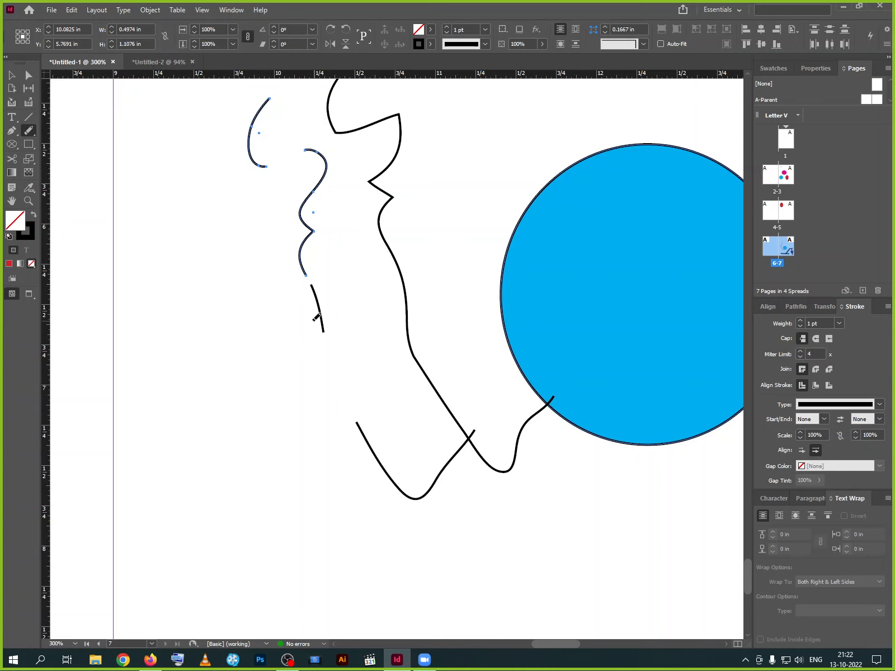
click(12, 75)
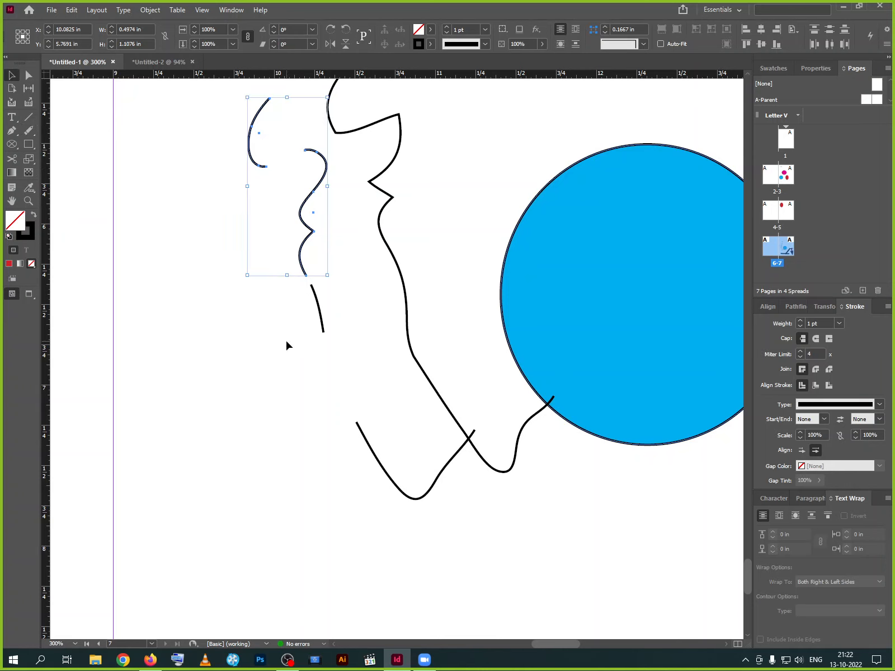
Move the erased profile's separate pieces apart from each other and delete all objects on the spread
click(296, 352)
drag(378, 464, 348, 495)
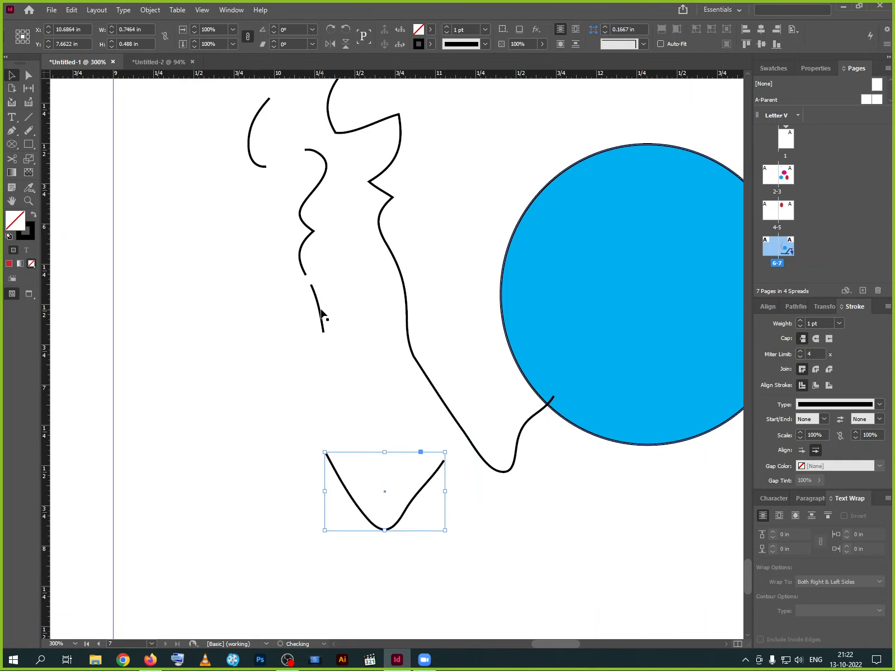
mouse_move(322, 313)
mouse_down()
mouse_move(294, 367)
mouse_move(303, 381)
mouse_up()
mouse_move(317, 231)
mouse_down()
mouse_move(251, 336)
mouse_move(297, 300)
mouse_up()
drag(309, 241, 257, 337)
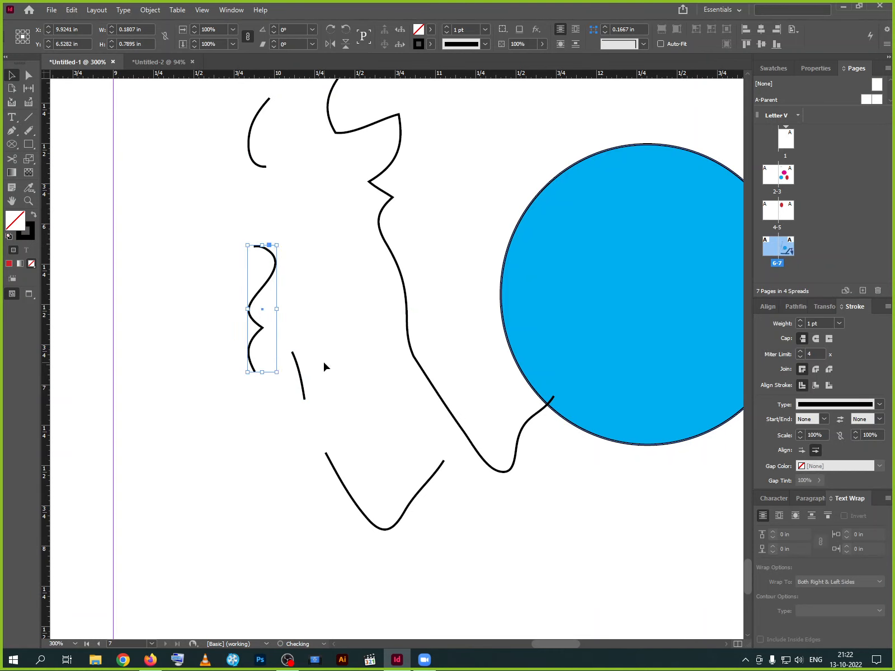
key(ctrl+a)
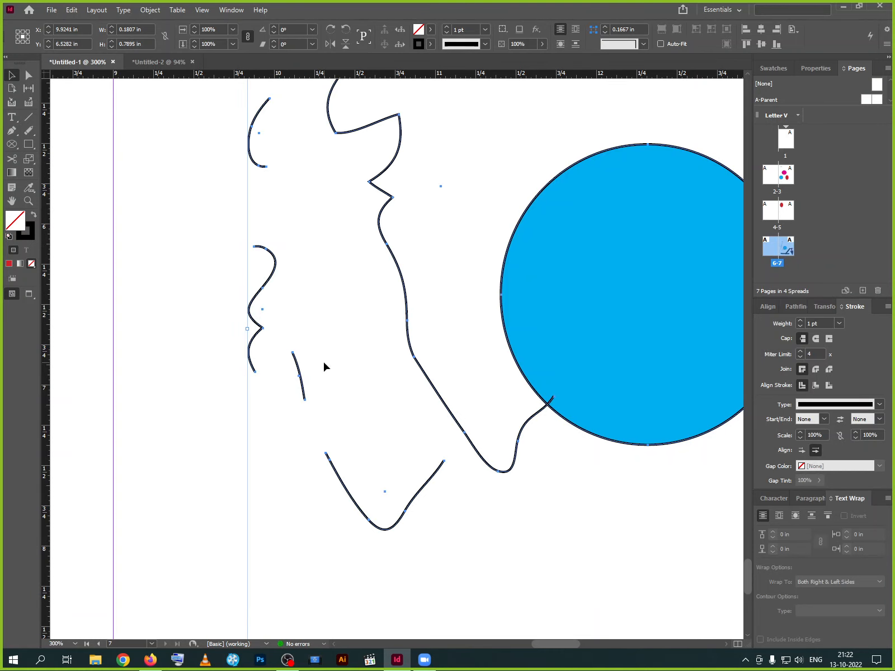
key(Delete)
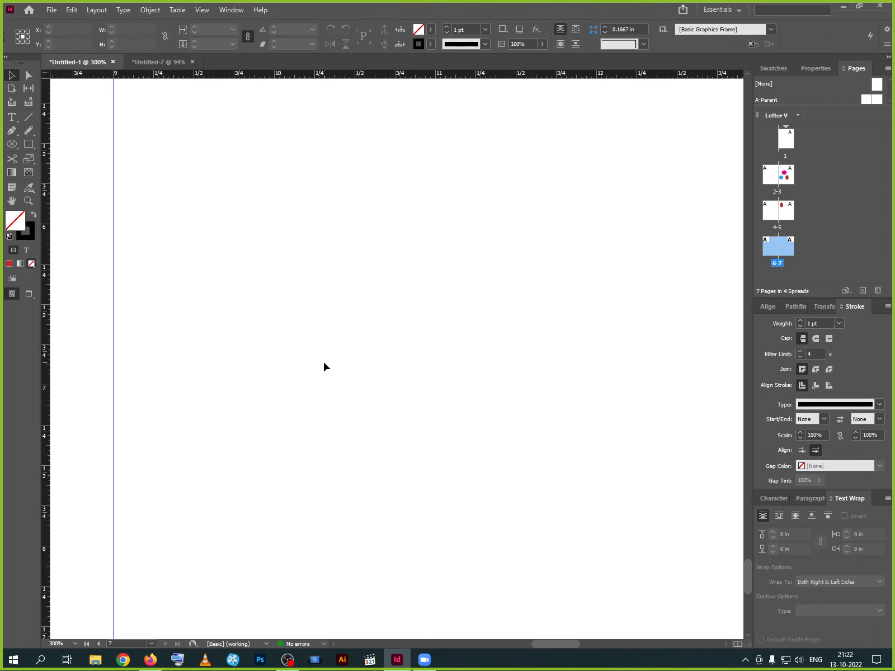
Draw a text frame about 2.1 in wide and 1.6 in high on the empty page 7 with the Type tool
click(31, 135)
right_click(31, 135)
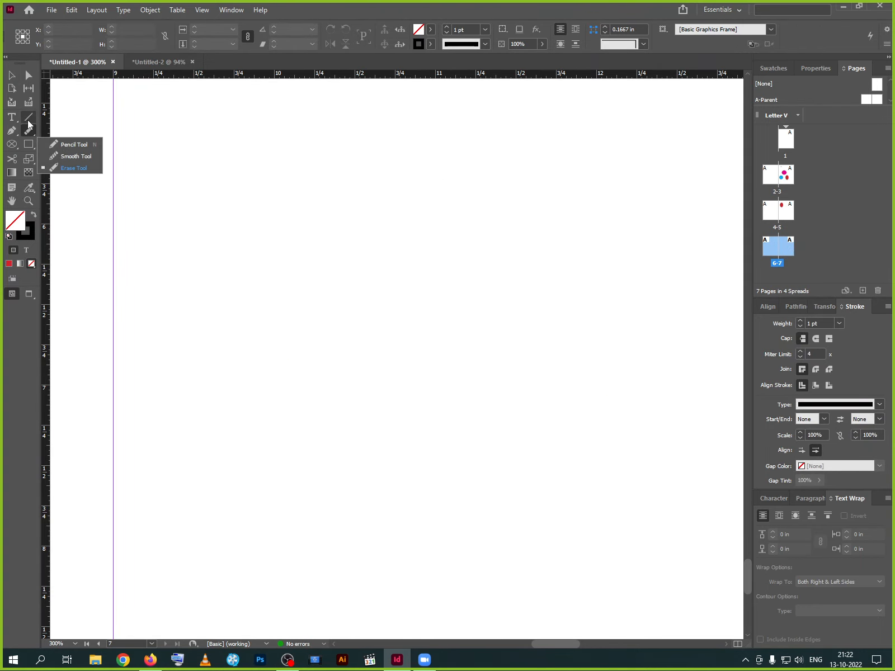
click(12, 117)
right_click(12, 117)
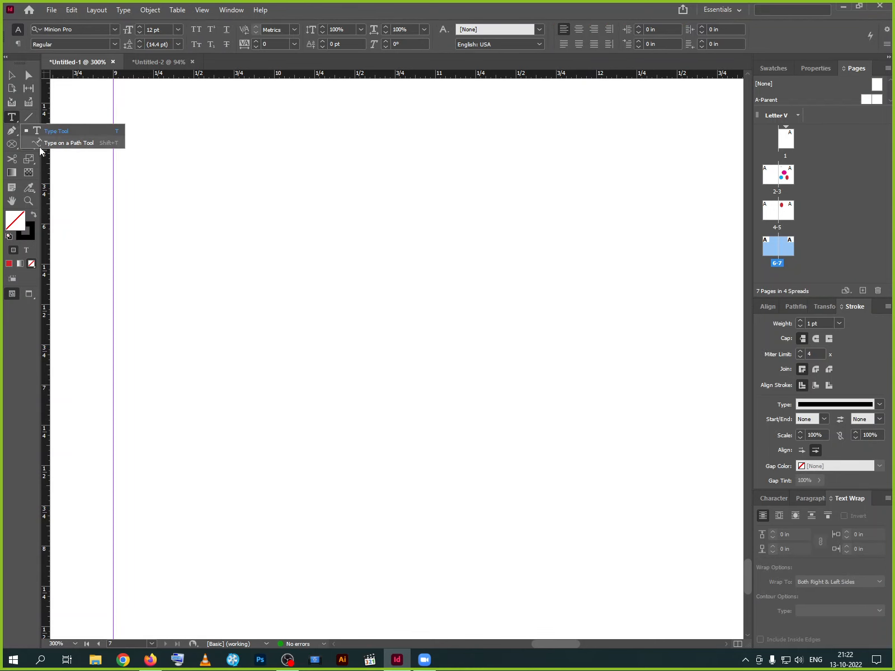
click(66, 134)
drag(184, 170, 524, 424)
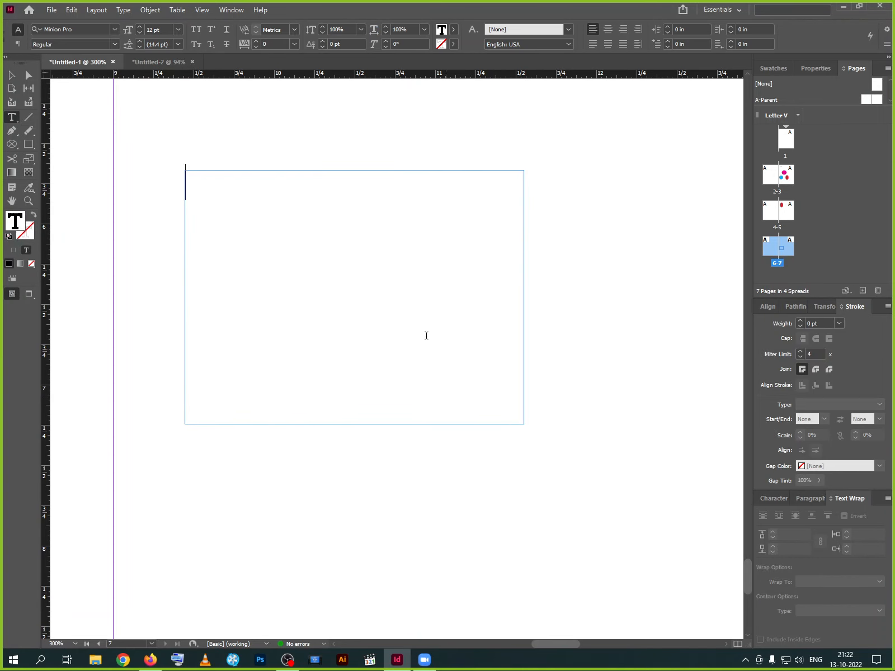
Switch to Firefox, search the web for "Loremeppsum" in a new tab and open the lipsum.com generator site
click(151, 659)
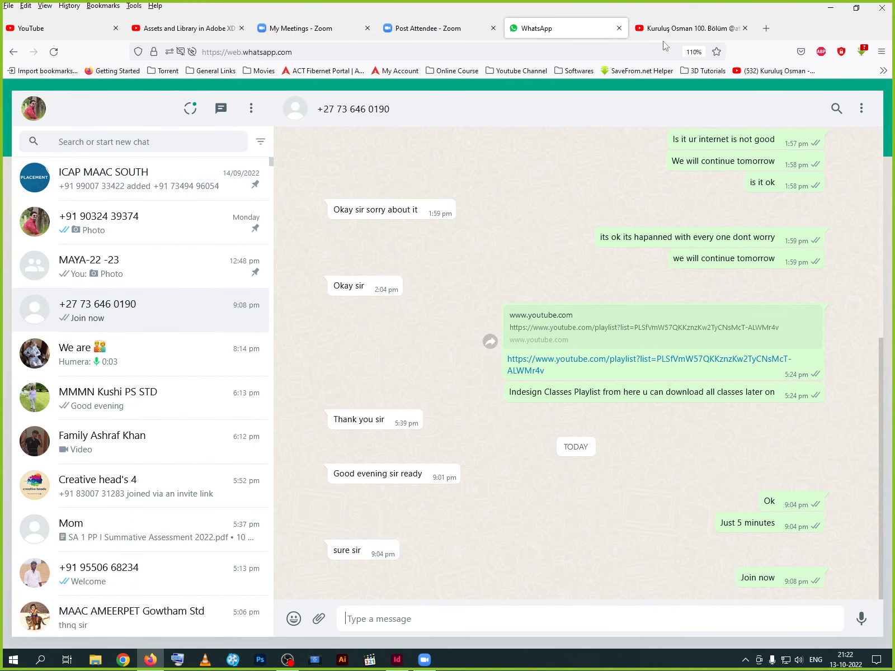
click(764, 28)
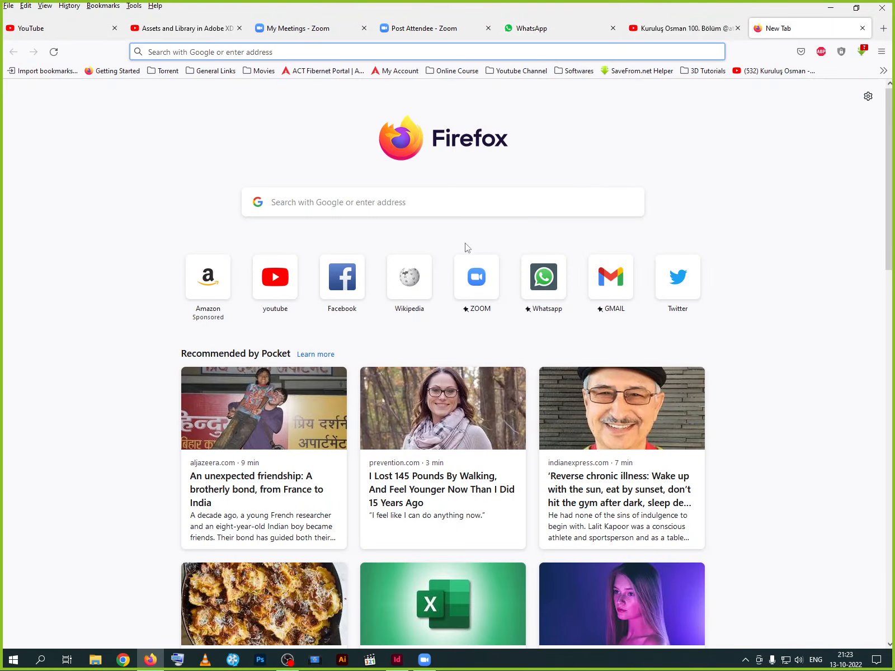
click(474, 205)
text(Lo)
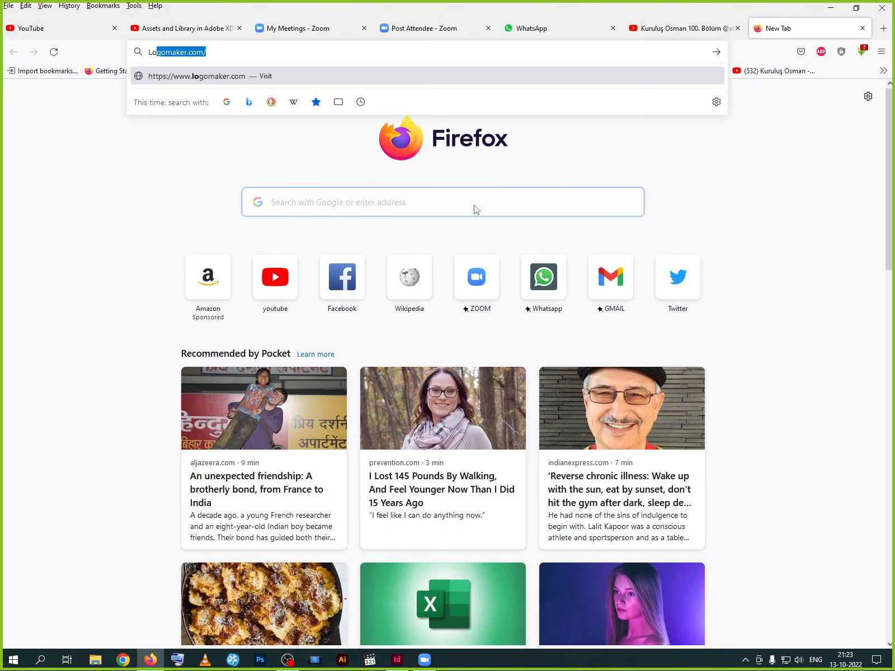
text(reme)
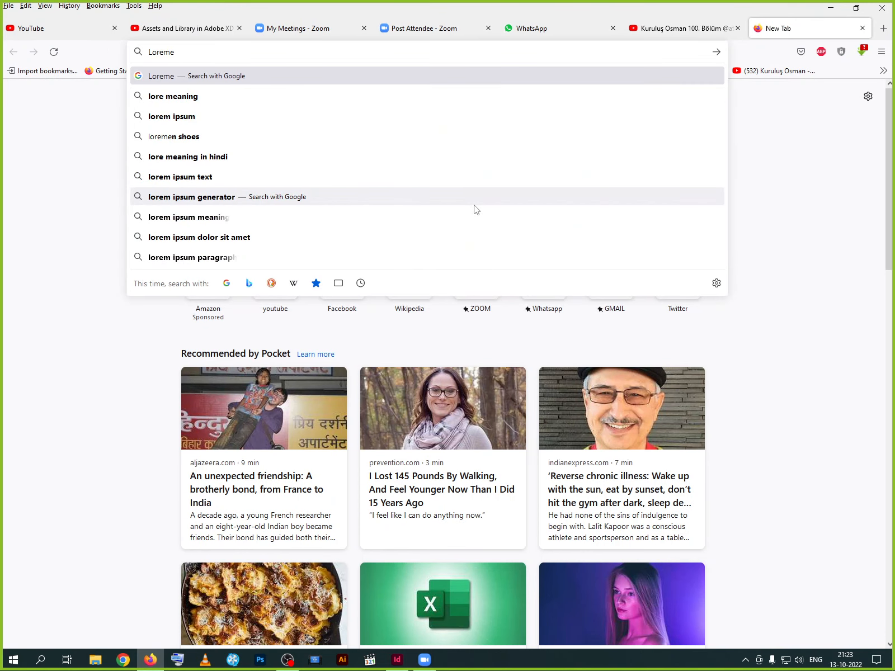
text(p[)
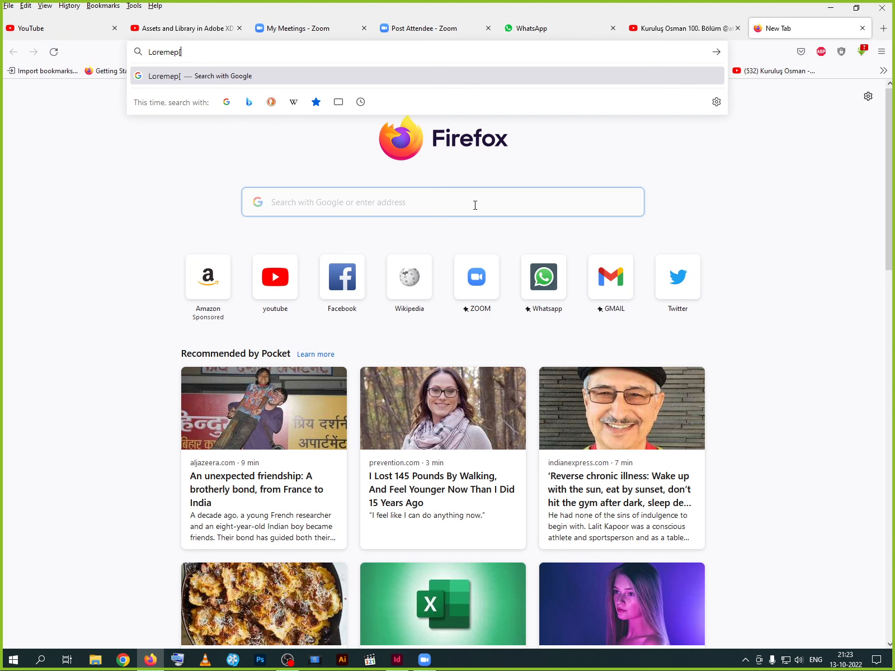
key(BackSpace)
text(psum)
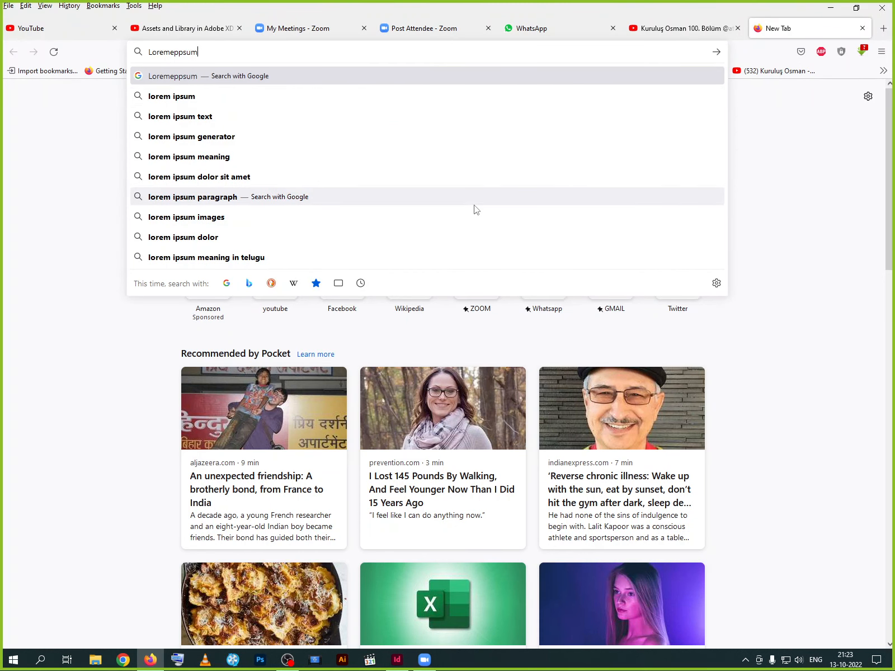
key(Return)
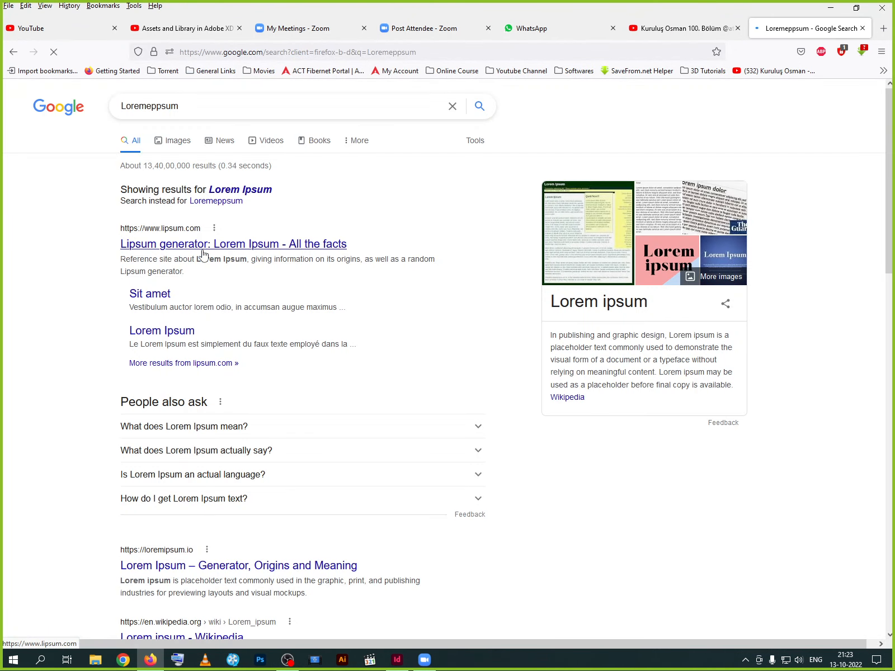
click(204, 244)
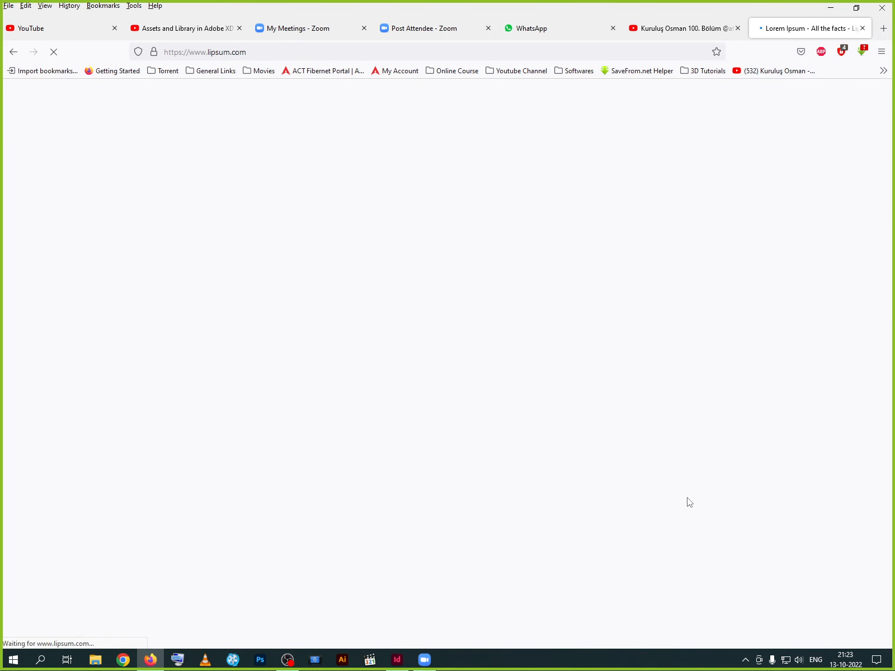
Generate 3 paragraphs of Lorem Ipsum placeholder text on the lipsum.com page
scroll(392, 354, down, 3)
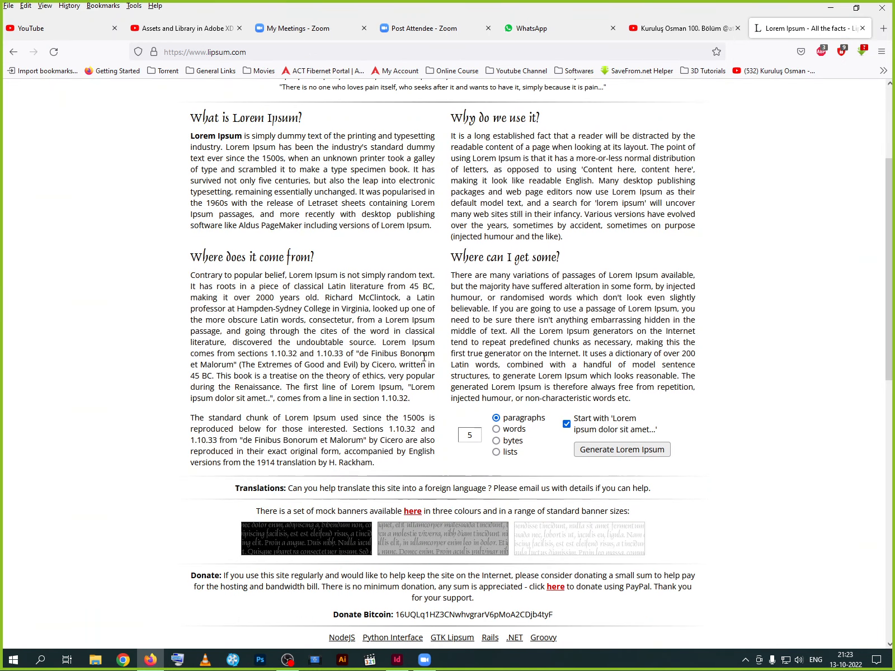
scroll(534, 419, up, 3)
scroll(531, 526, down, 2)
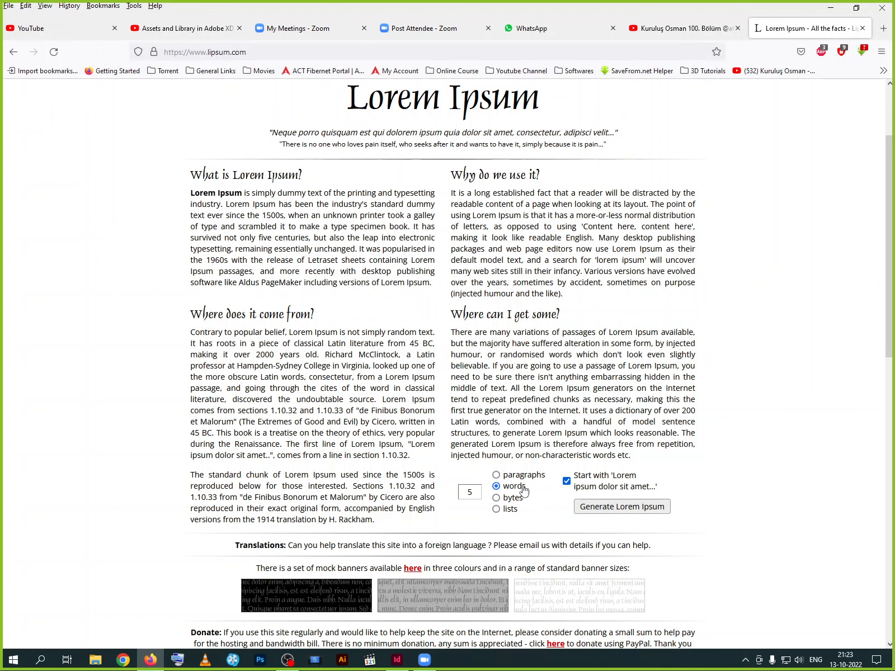
click(508, 511)
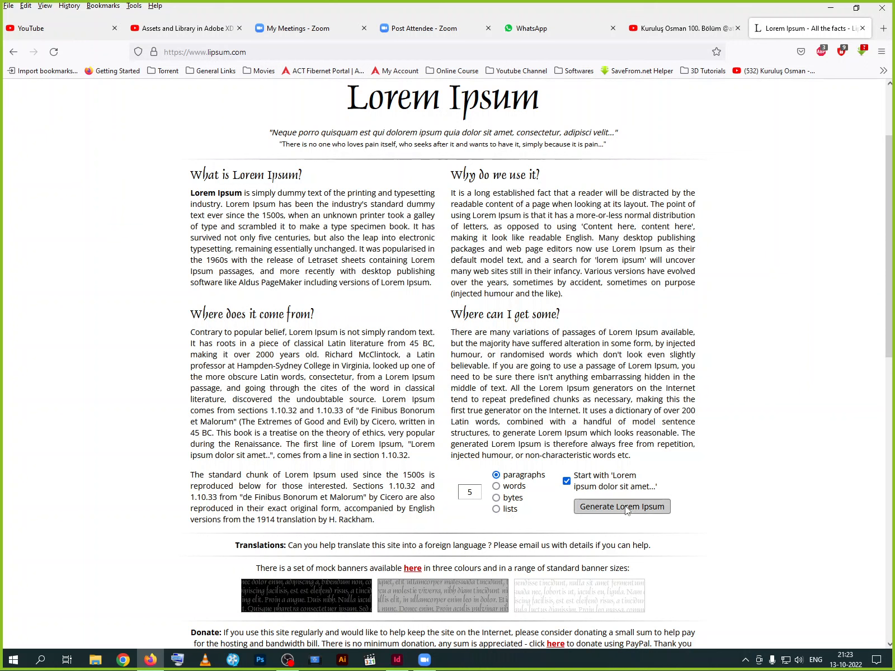
drag(478, 496, 463, 492)
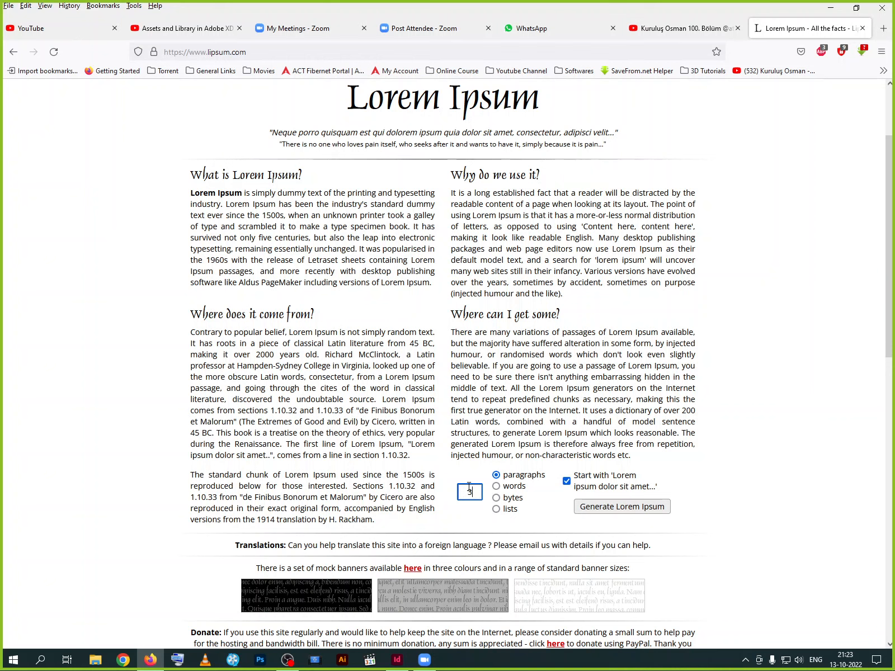
click(621, 511)
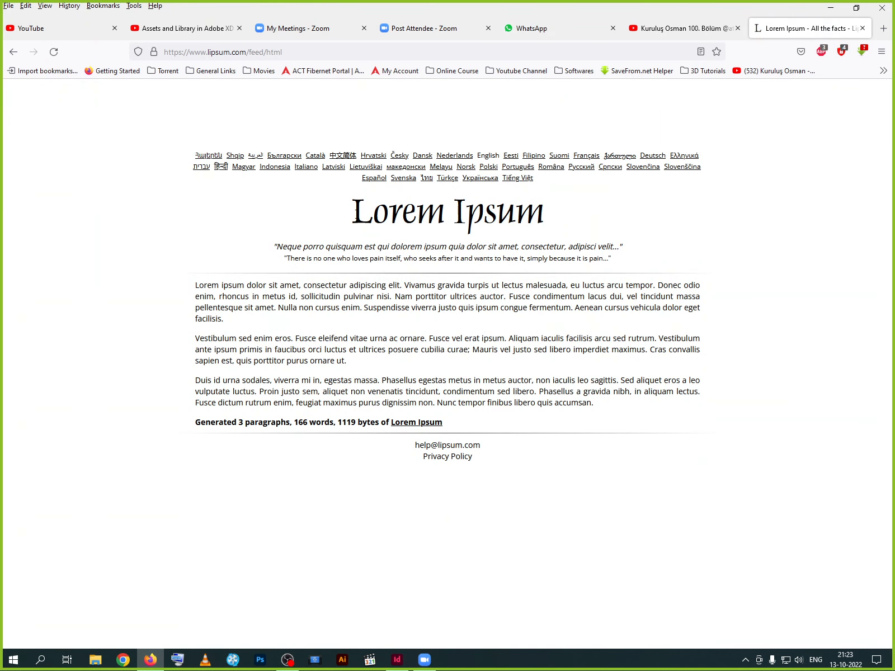
Copy the three generated Lorem Ipsum paragraphs, leaving out the summary line beneath them
drag(193, 288, 462, 426)
drag(602, 417, 604, 409)
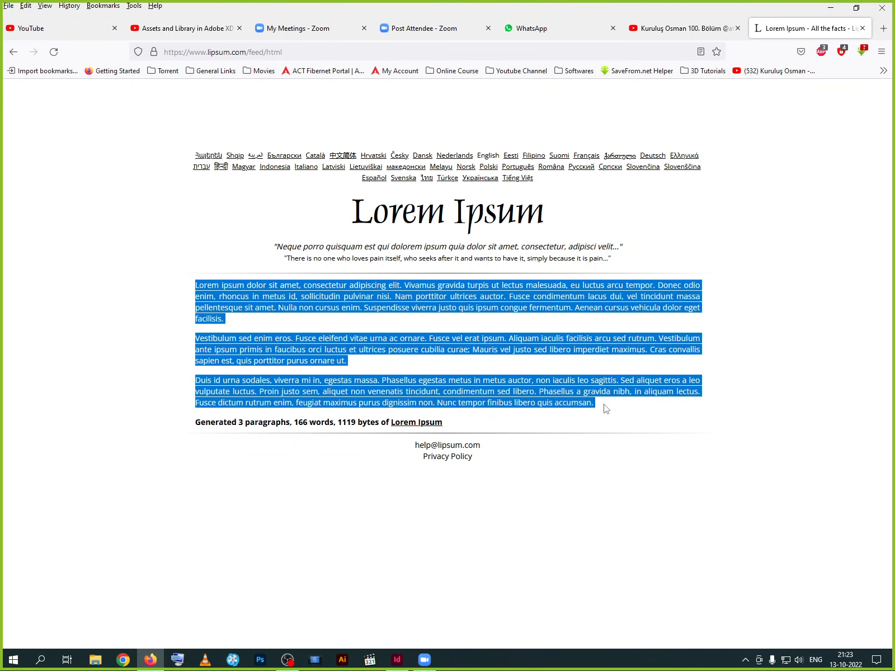
right_click(575, 402)
click(594, 420)
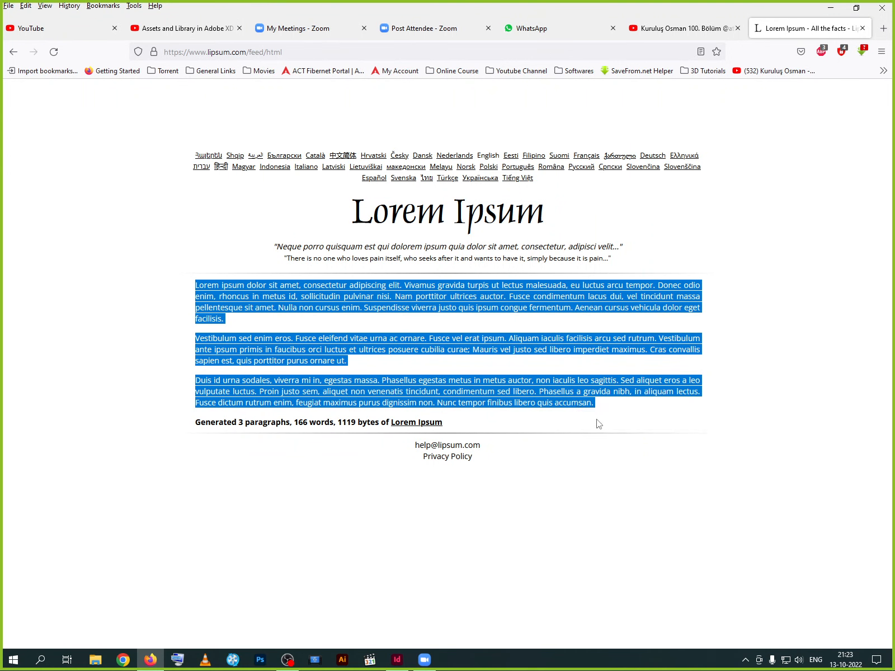
Switch back to InDesign and set the font size for the empty text frame to 10 pt
click(411, 666)
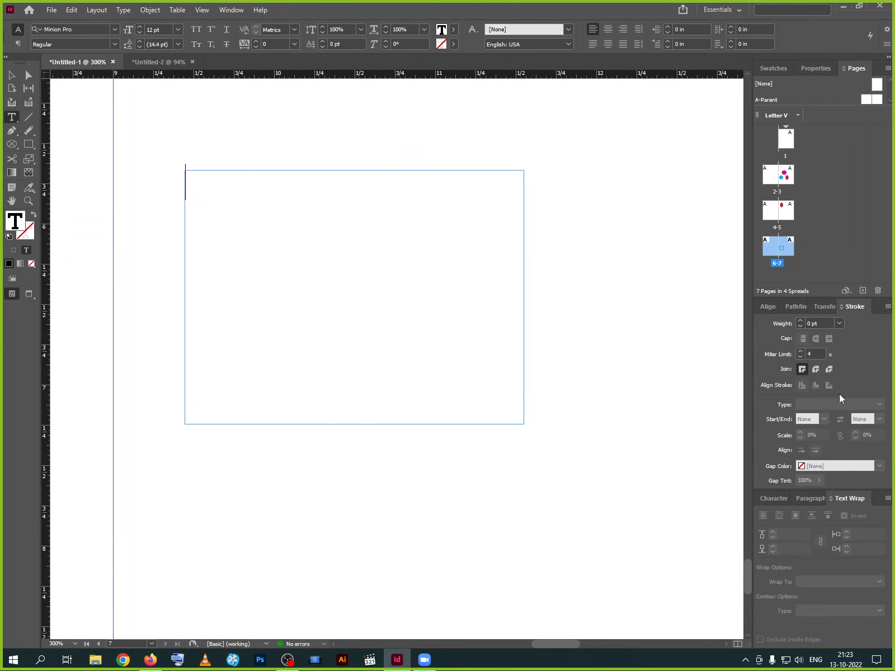
click(781, 500)
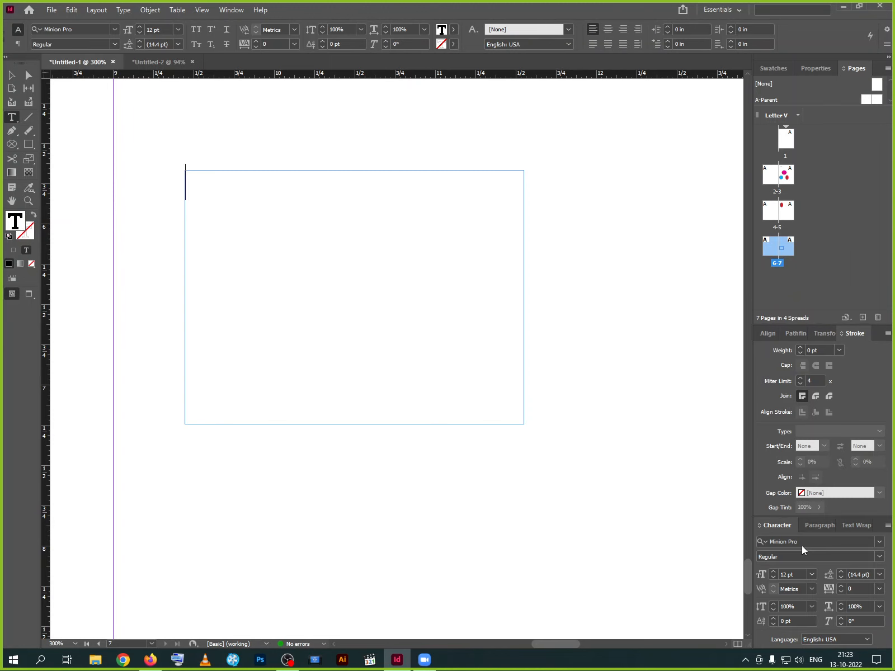
click(810, 575)
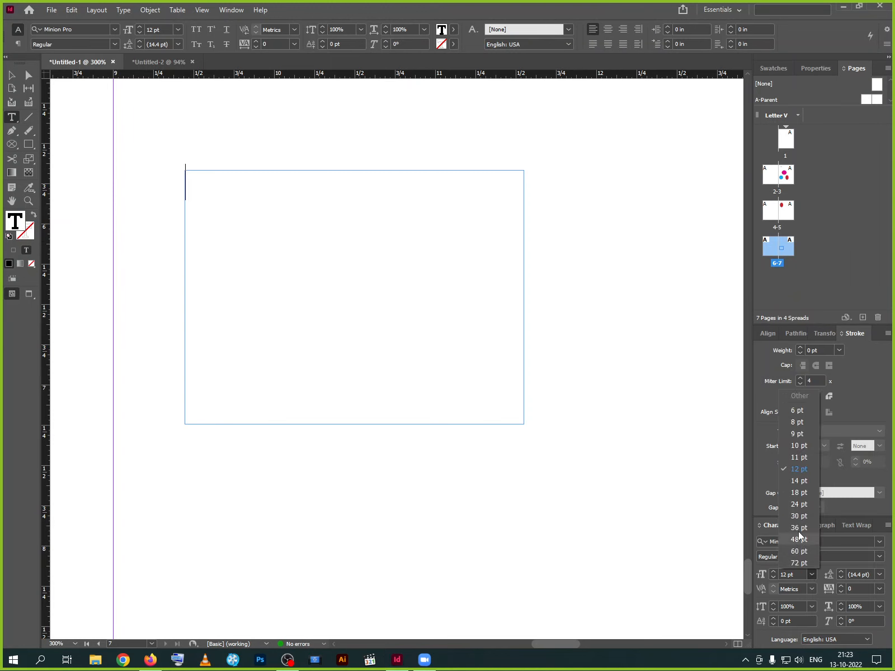
click(804, 446)
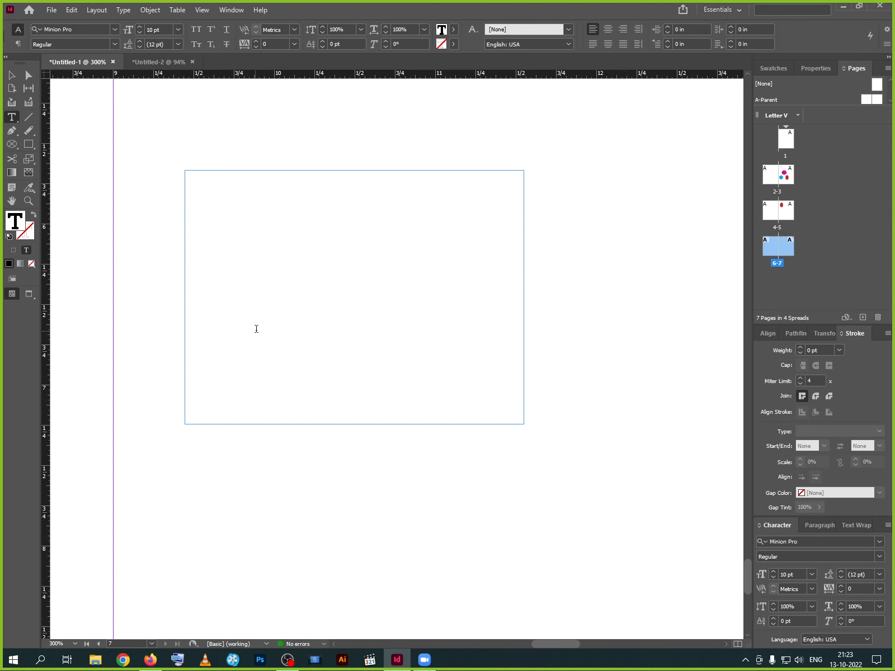
Paste the copied paragraphs into the text frame, remove the empty first line and return to the Selection tool
key(ctrl+v)
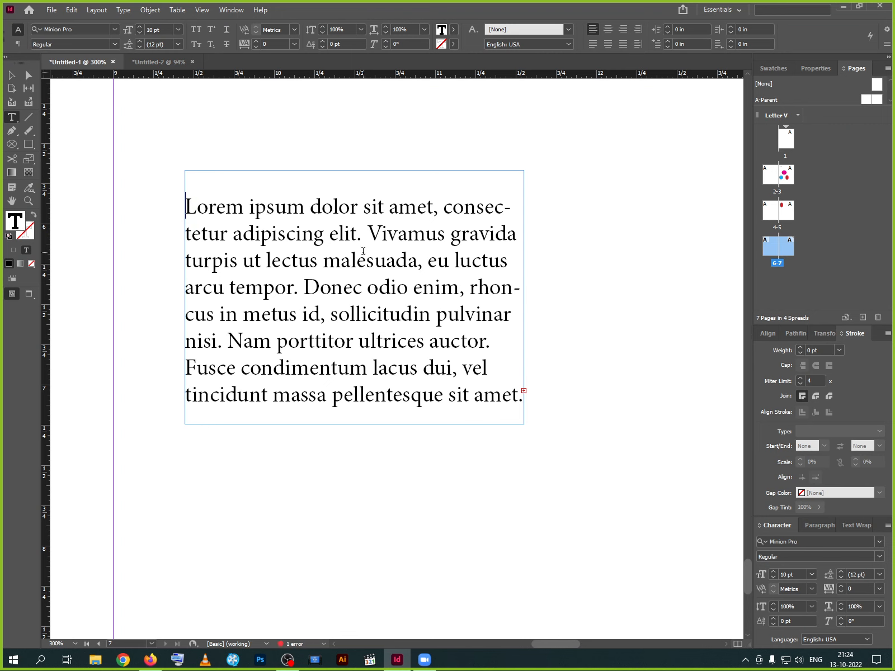
key(BackSpace)
click(12, 75)
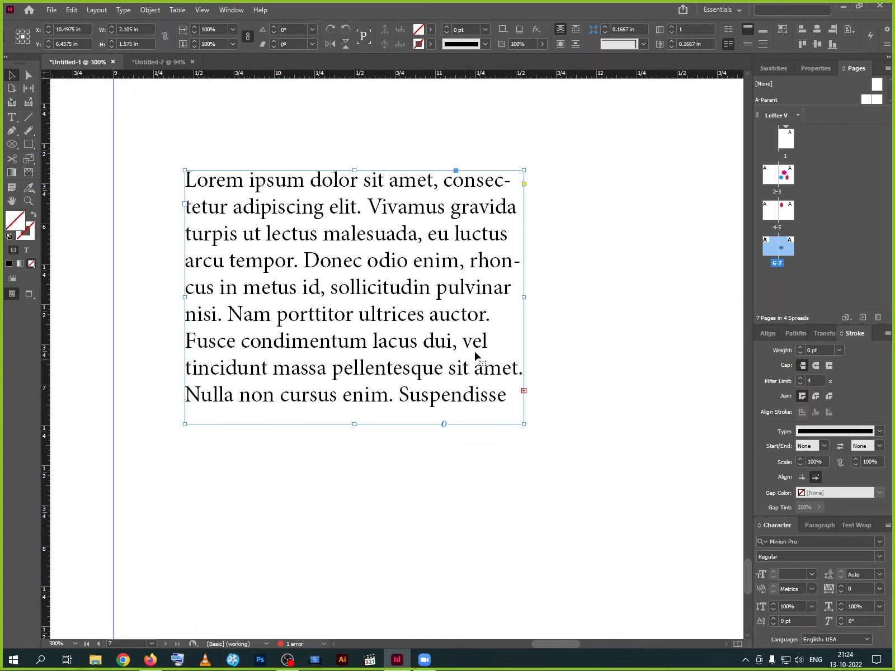
Move the text frame down slightly and enlarge it to about 2.8 in wide by 2.5 in high
drag(524, 297, 633, 299)
drag(407, 423, 402, 531)
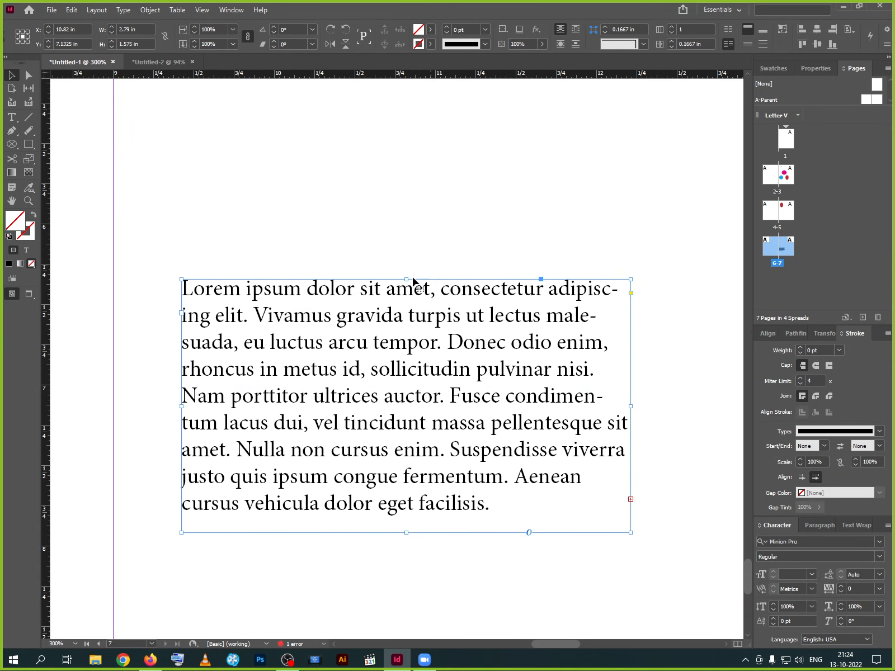
drag(407, 280, 425, 156)
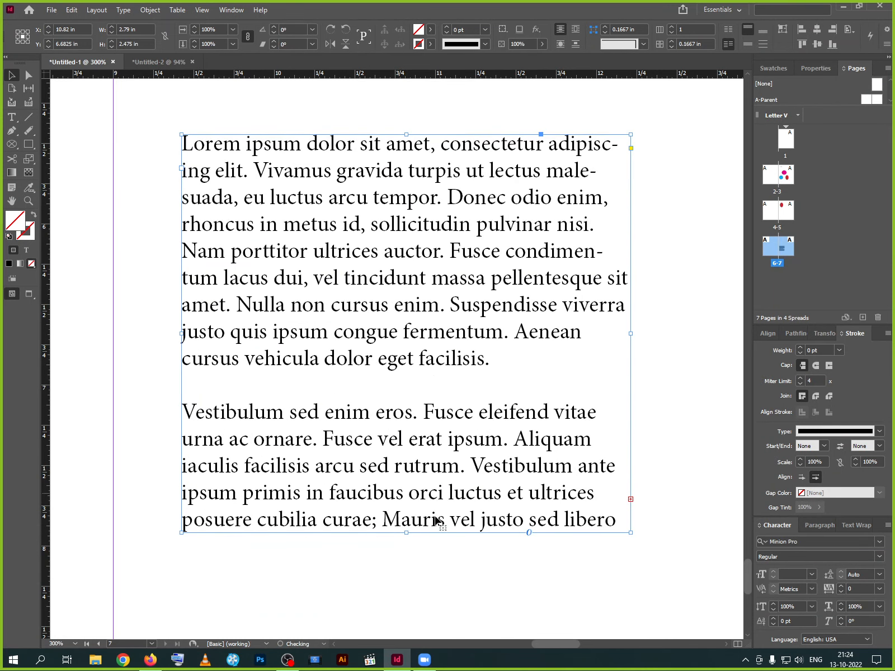
Extend the text frame downward and widen it to about 3.2 in by 4.3 in so all the pasted text fits
drag(406, 532, 407, 593)
scroll(450, 523, down, 3)
drag(407, 414, 407, 619)
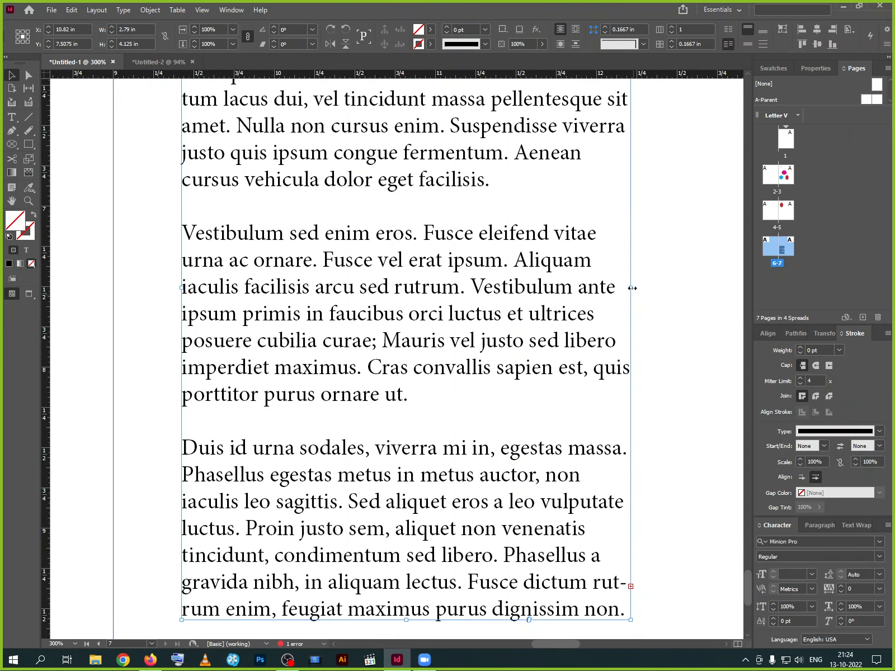
drag(630, 287, 690, 288)
scroll(468, 396, down, 5)
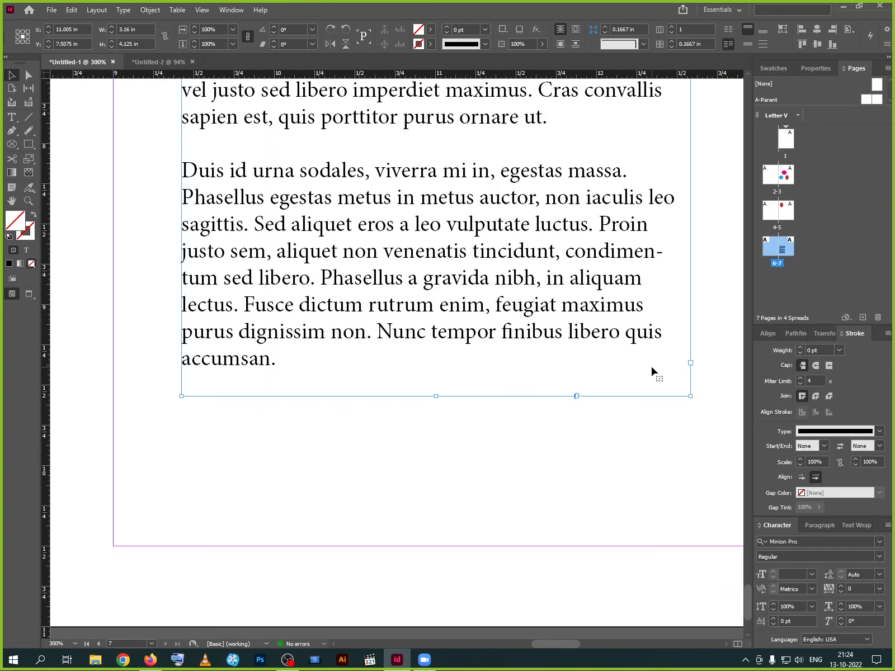
mouse_move(434, 395)
mouse_down()
mouse_move(436, 301)
mouse_move(436, 417)
mouse_up()
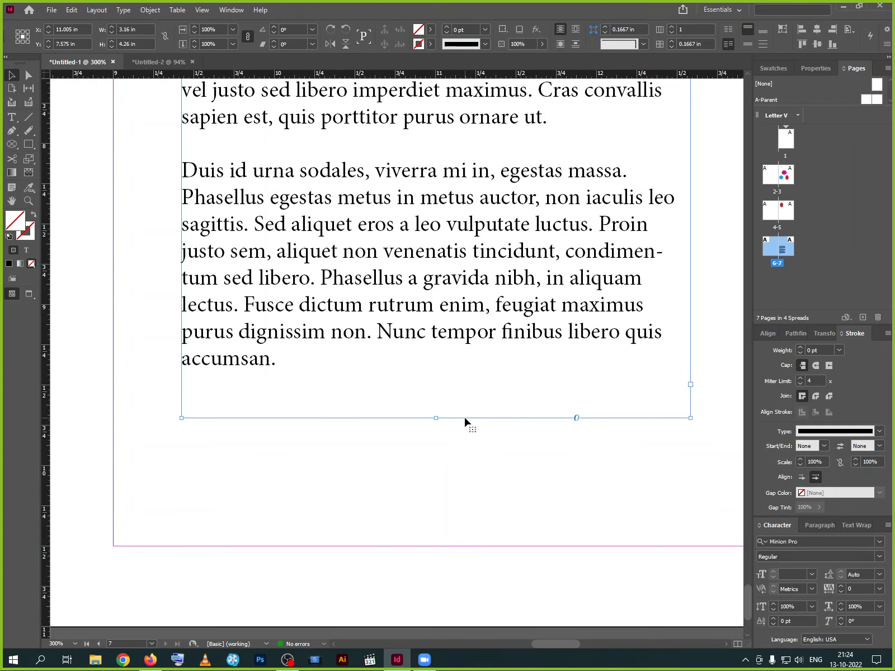
scroll(464, 421, up, 6)
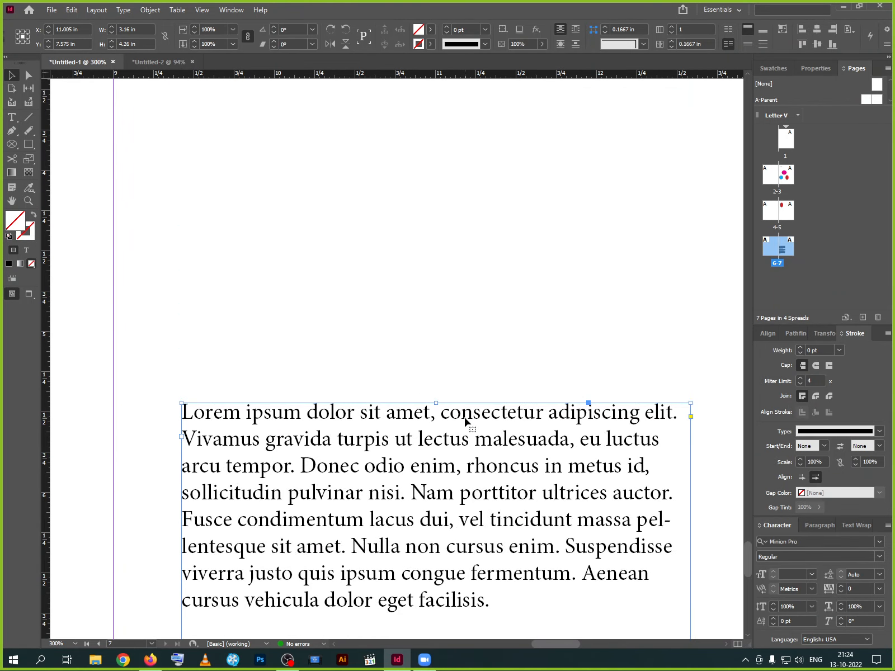
scroll(465, 421, down, 3)
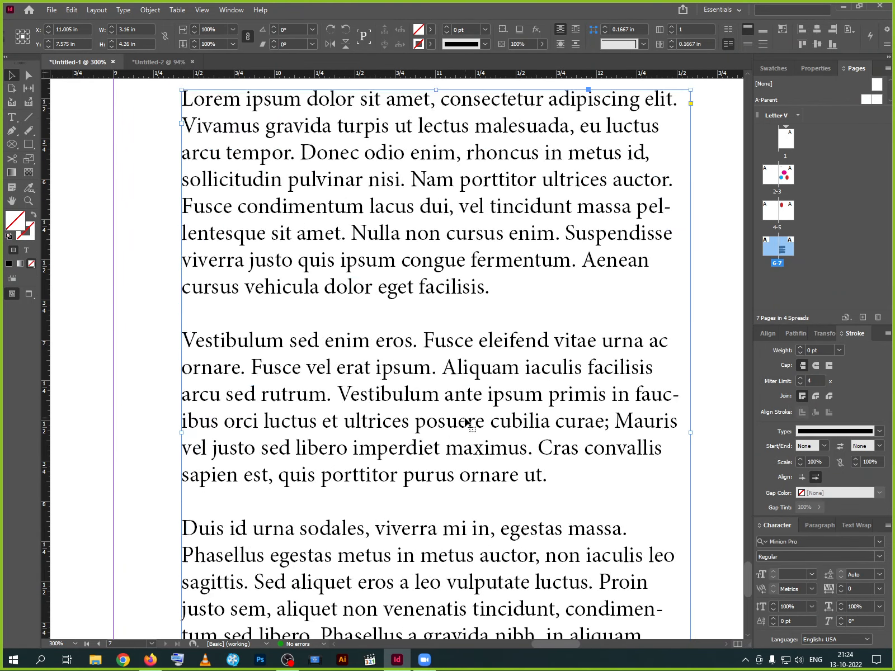
Choose the Type on a Path tool, and draw a circle about 1.6 in across in the empty area above the text frame
click(17, 122)
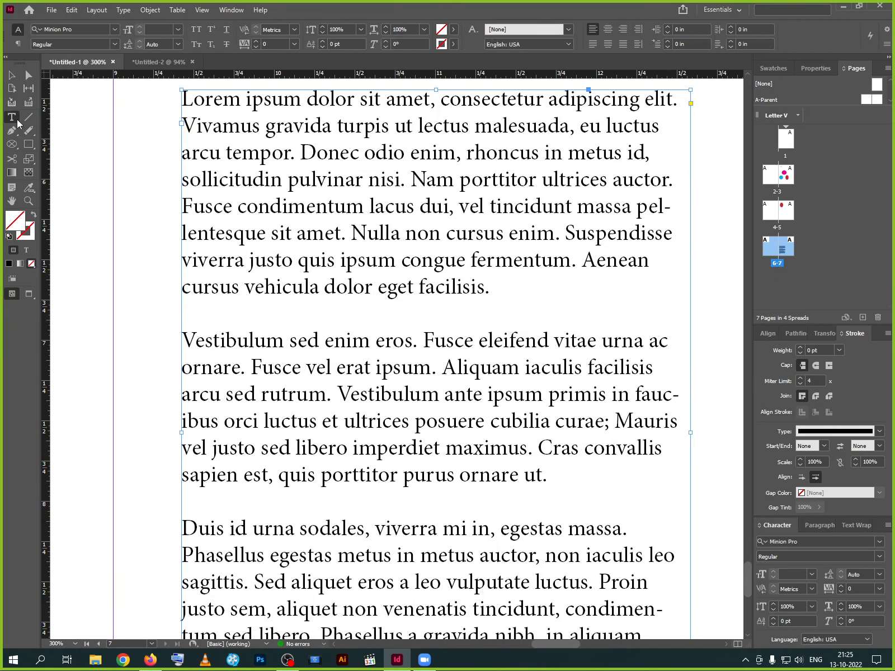
right_click(18, 122)
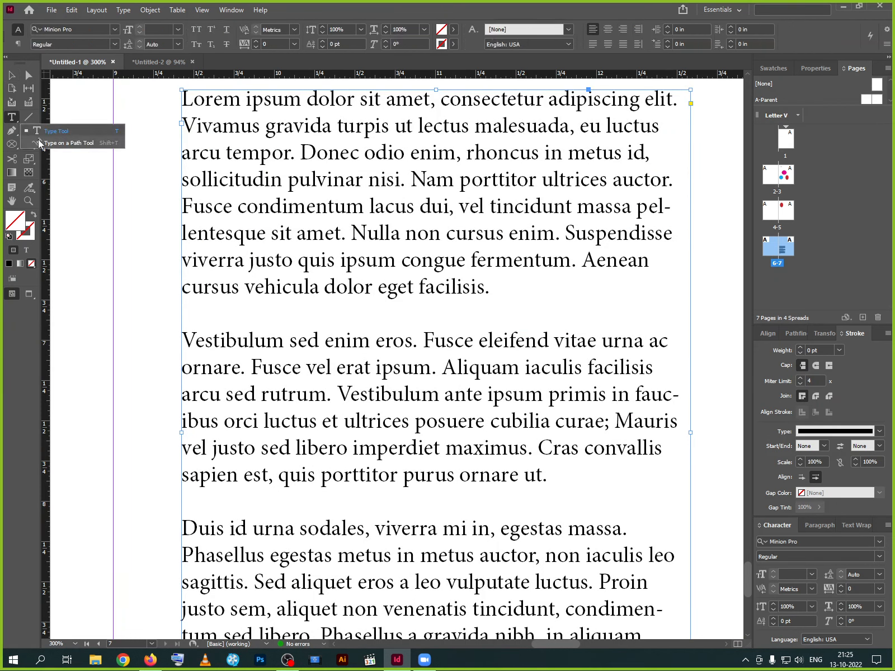
click(82, 144)
scroll(168, 206, up, 8)
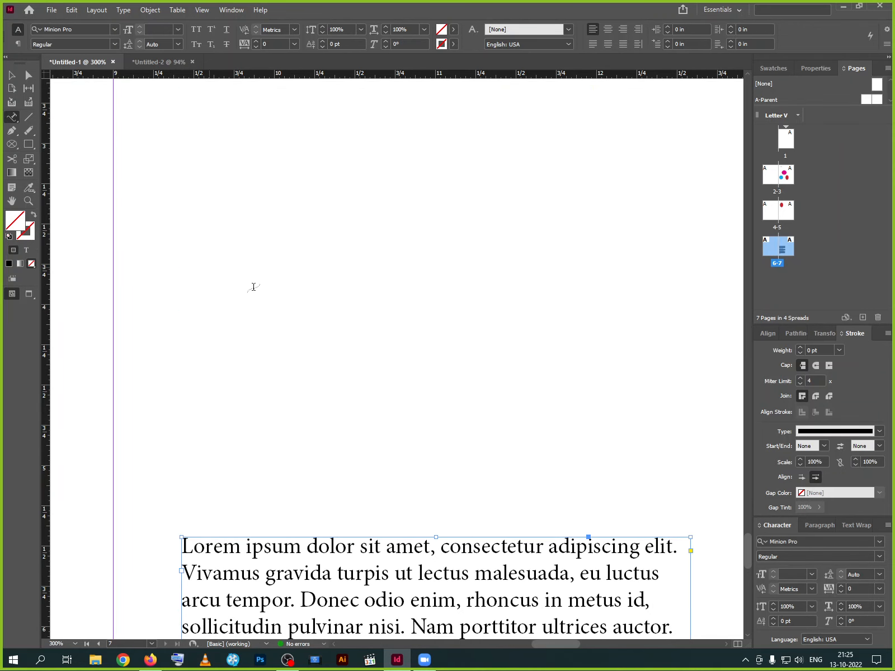
click(29, 144)
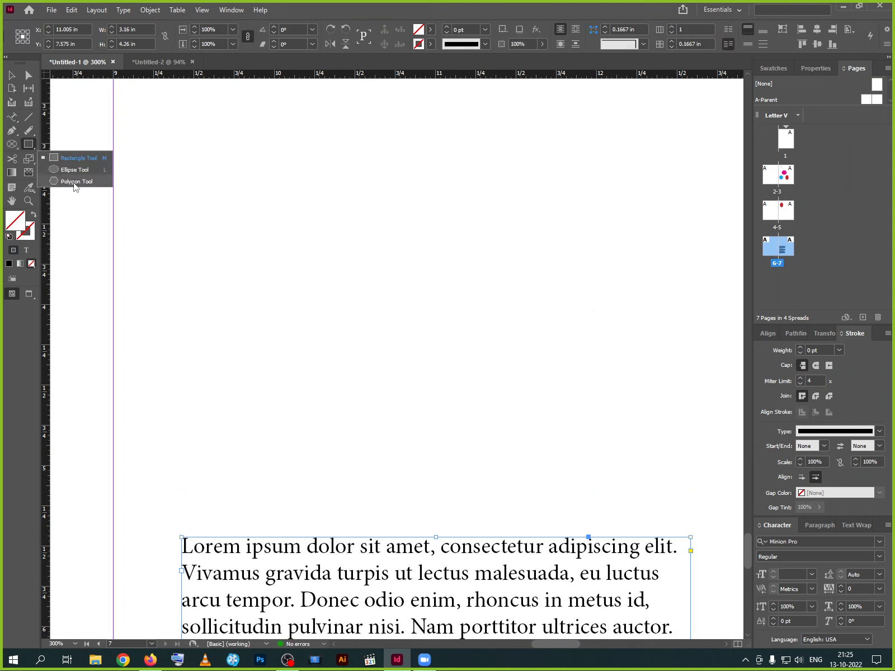
click(72, 169)
mouse_move(276, 166)
mouse_down()
mouse_move(434, 334)
mouse_move(537, 422)
mouse_up()
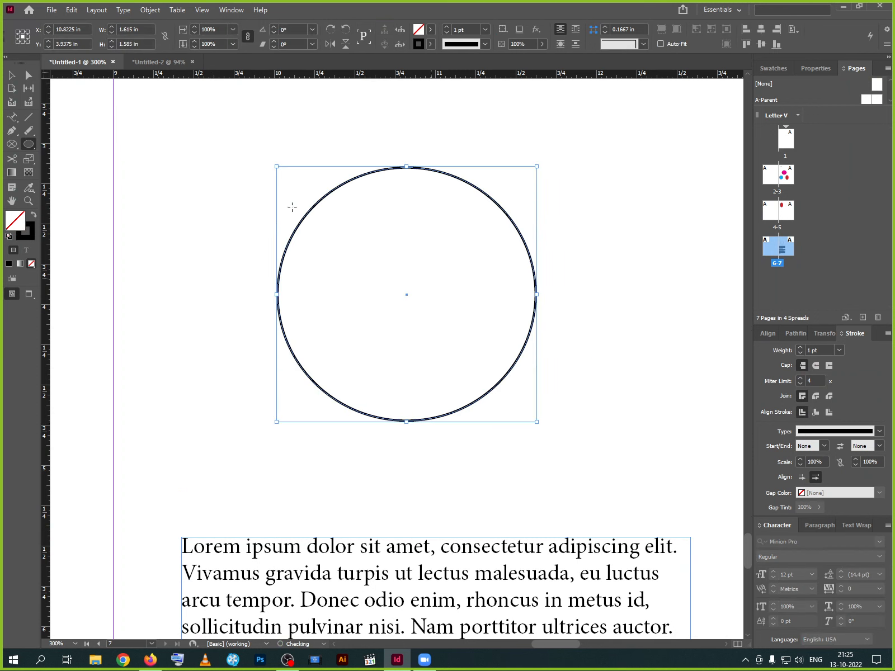
Add the path text "Welcome to My World Of Computer" along the circle's outline, starting at its upper left, and deselect it
click(12, 116)
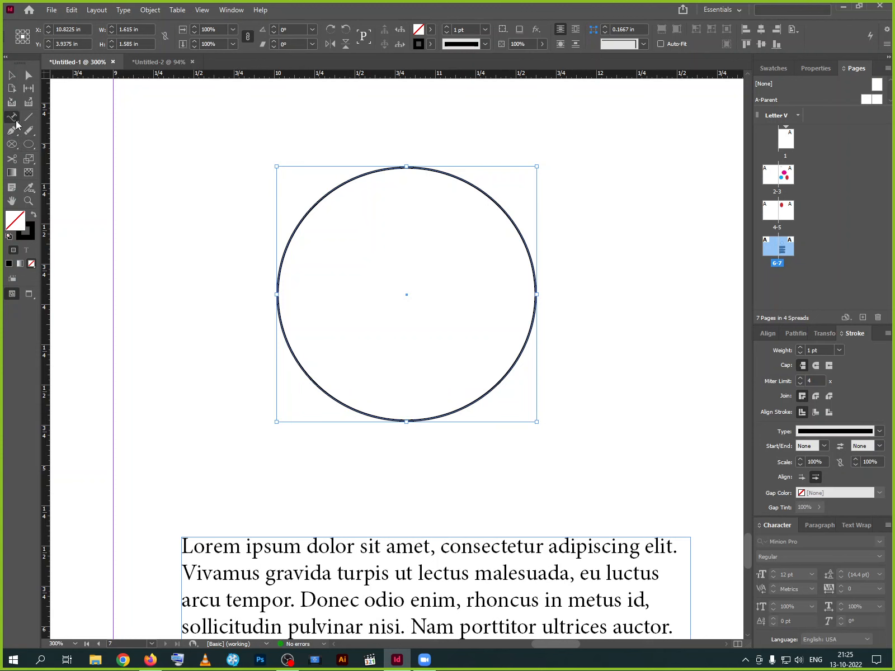
click(286, 249)
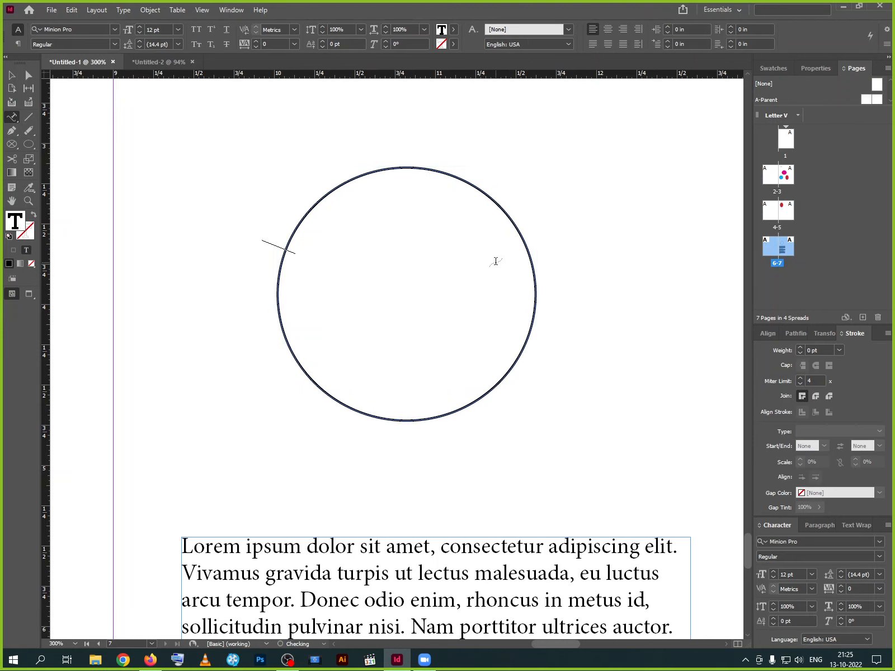
text(Welco)
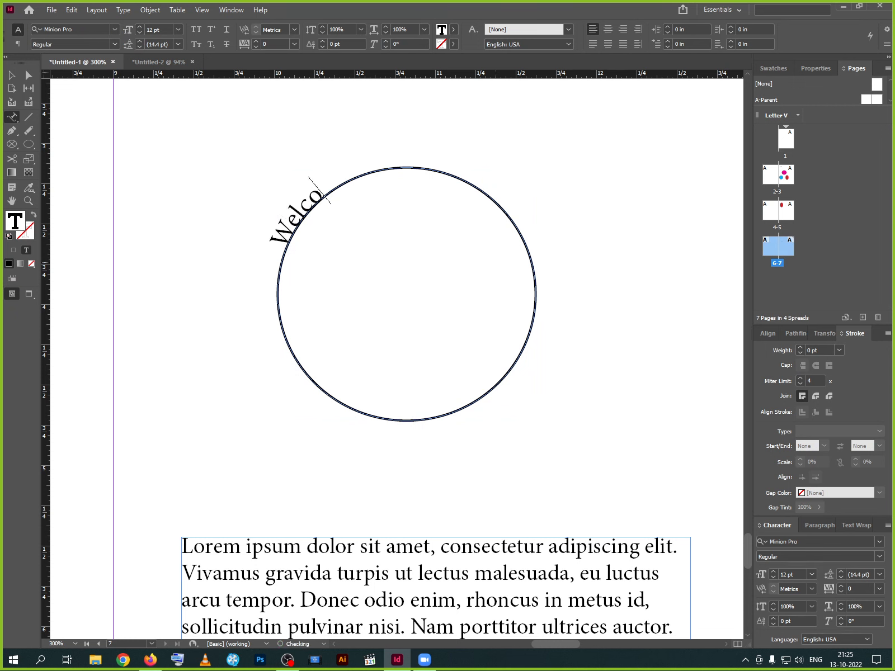
text(me to My)
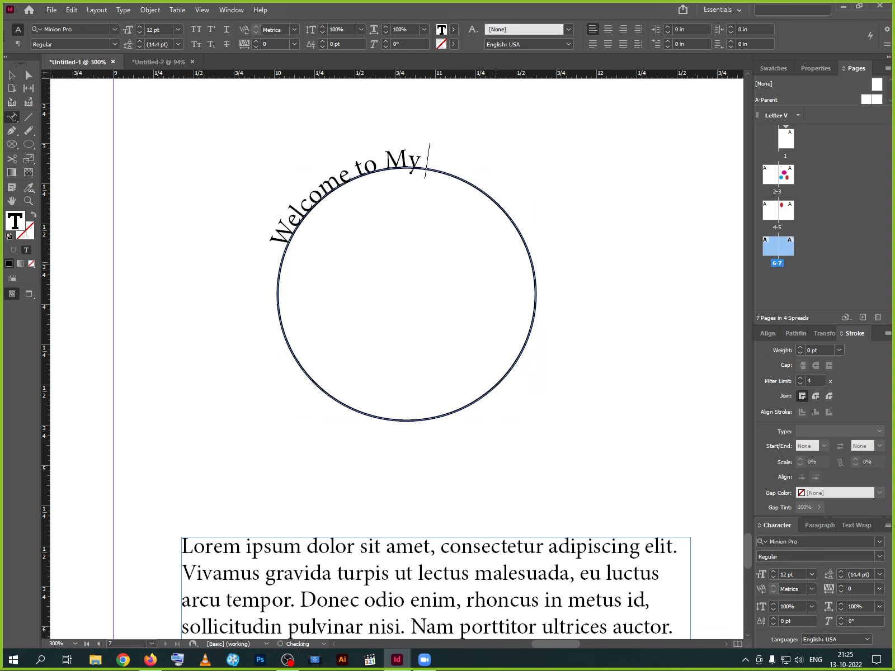
text( World Of C)
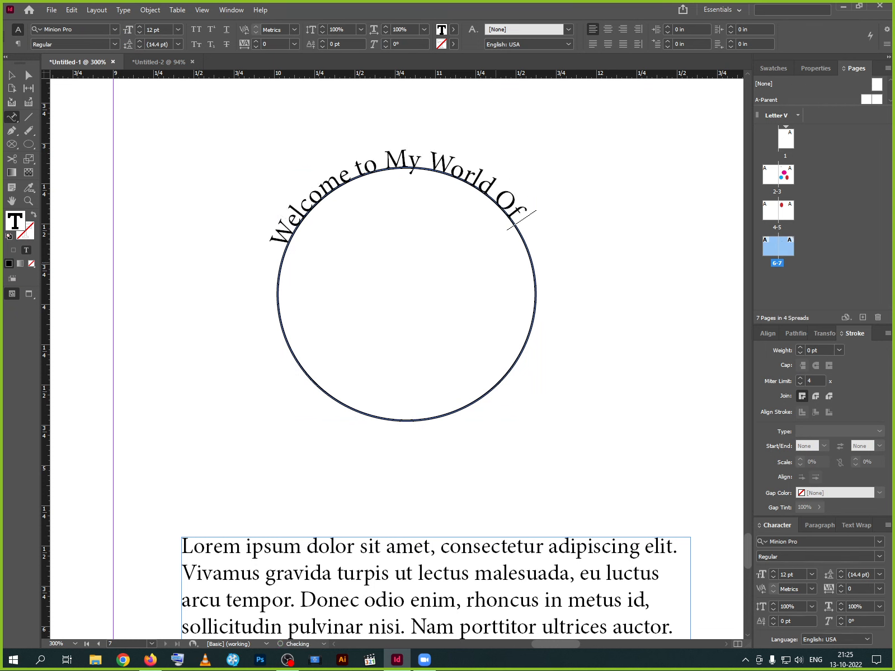
text(omputer)
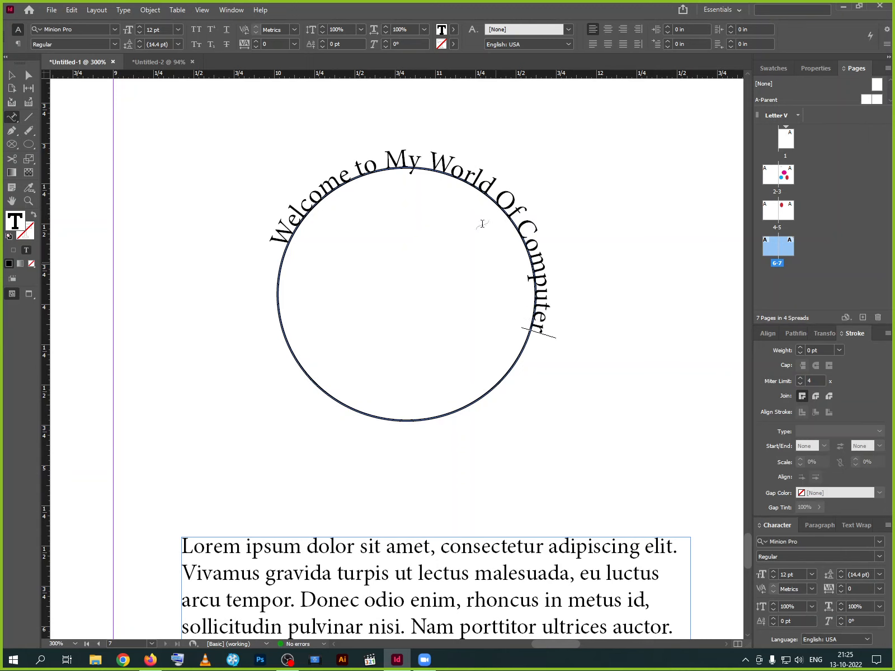
click(12, 76)
click(148, 269)
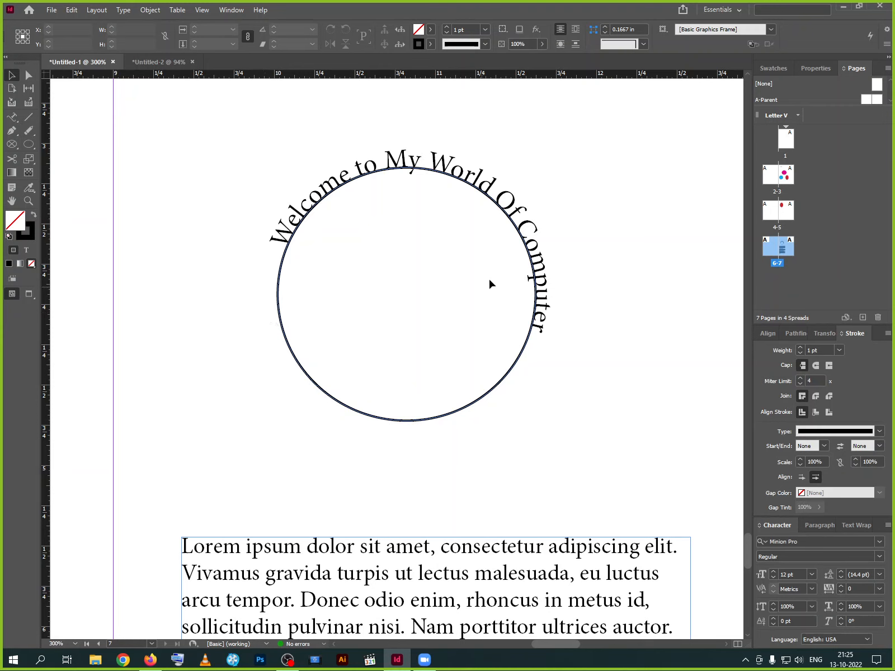
Shift the path text's start and end brackets to the circle's left edge so the text arcs evenly over the upper half
click(289, 255)
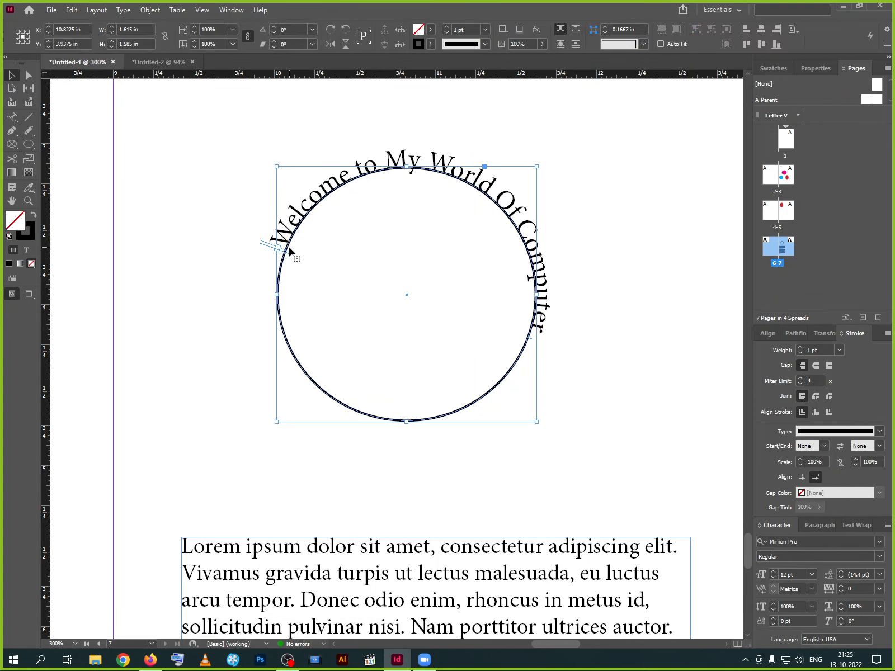
key(ctrl+=)
key(ctrl+=)
key(ctrl+=)
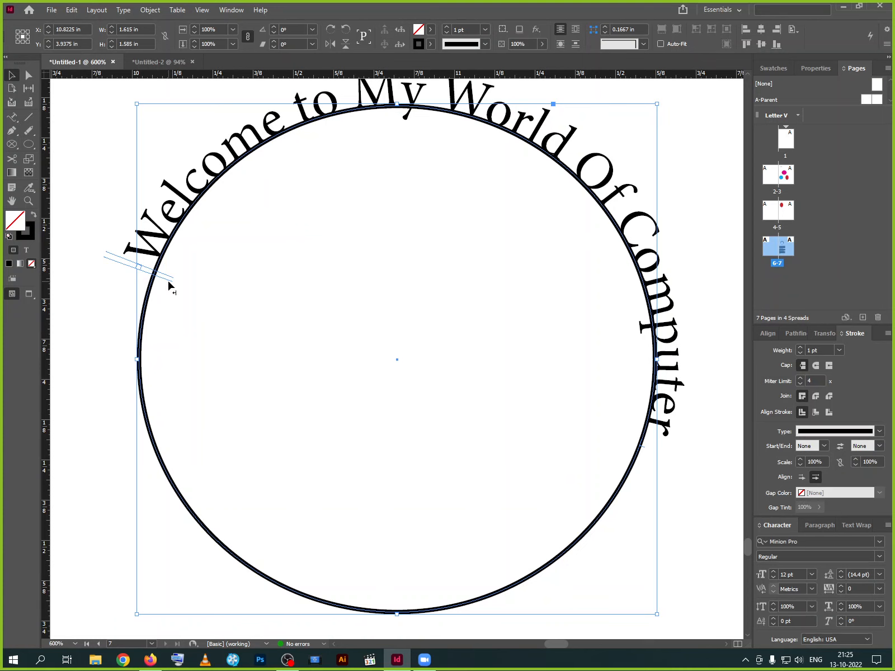
mouse_move(169, 282)
mouse_down()
mouse_move(169, 333)
mouse_move(365, 505)
mouse_move(605, 409)
mouse_move(618, 253)
mouse_up()
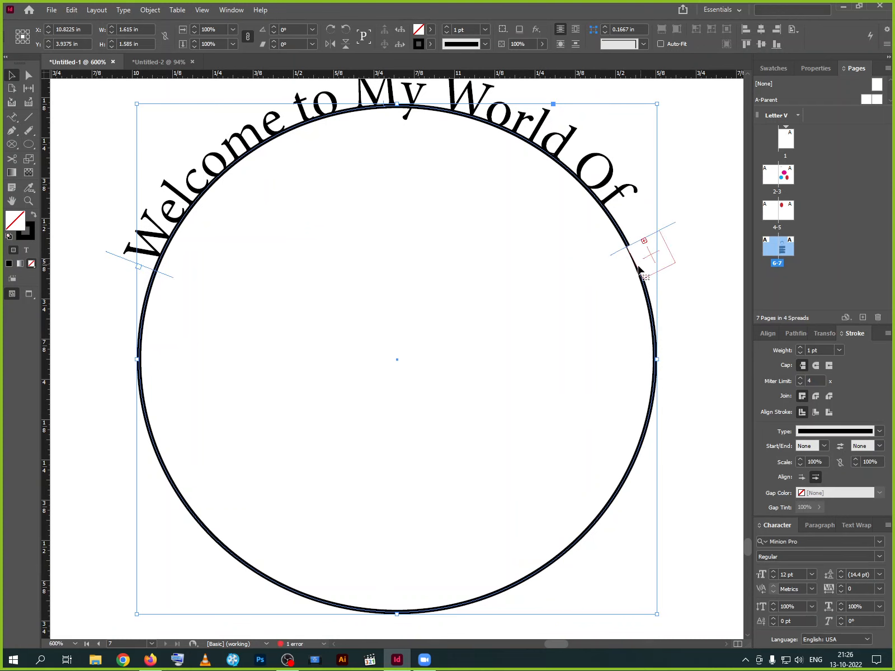
drag(614, 253, 202, 336)
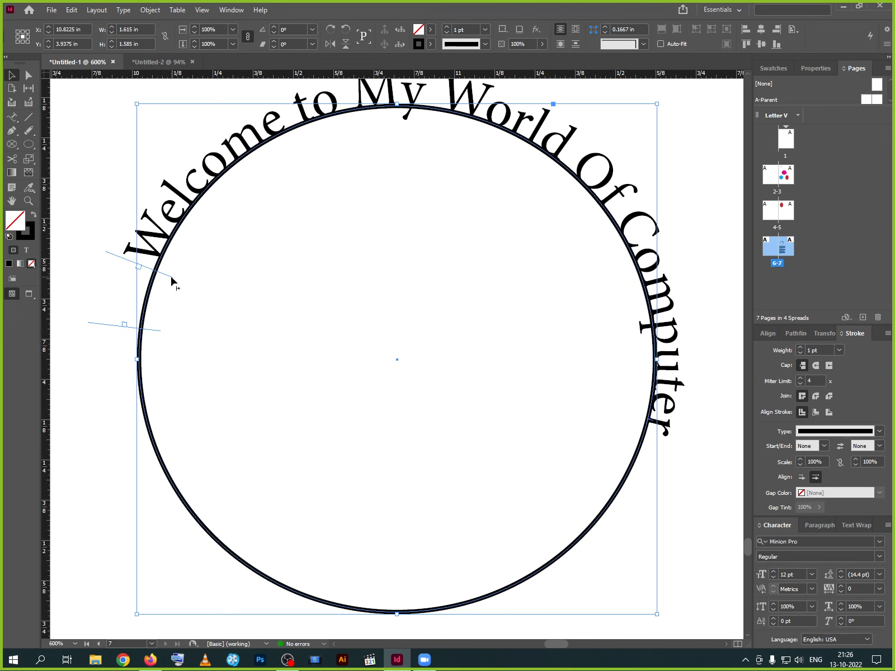
drag(170, 274, 157, 314)
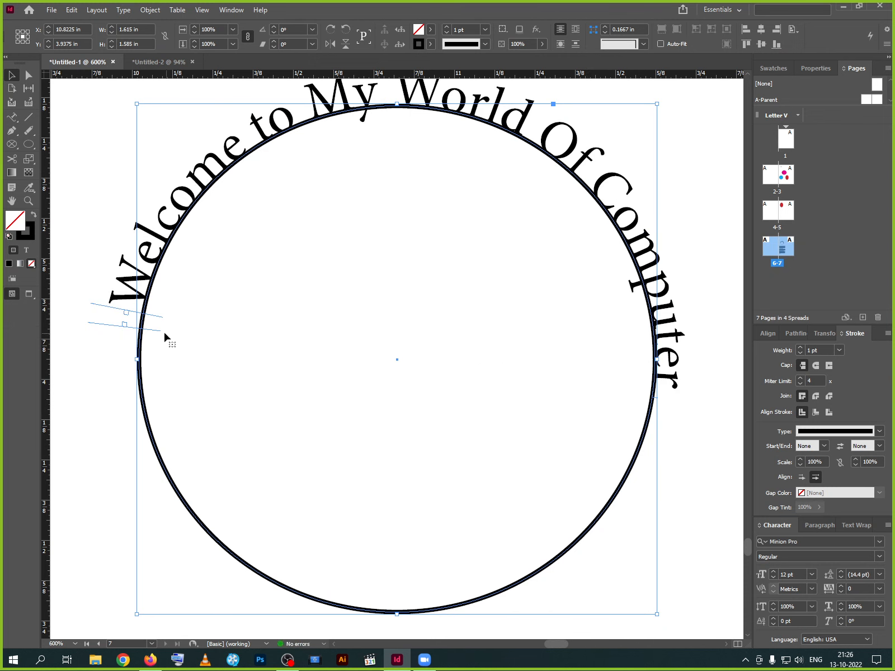
drag(159, 331, 157, 348)
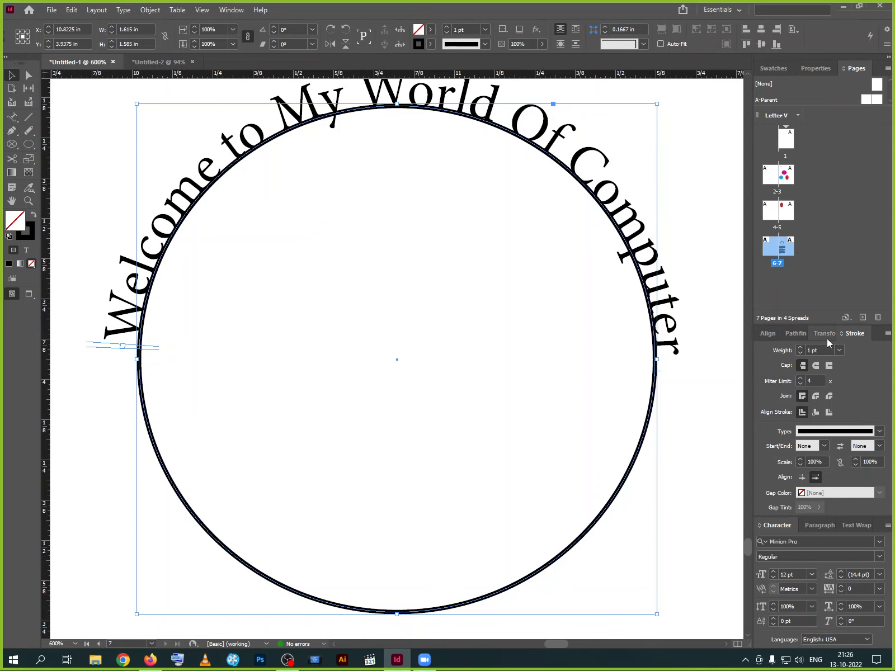
Fill the circle with the cyan swatch C=100 M=0 Y=0 K=0
click(431, 33)
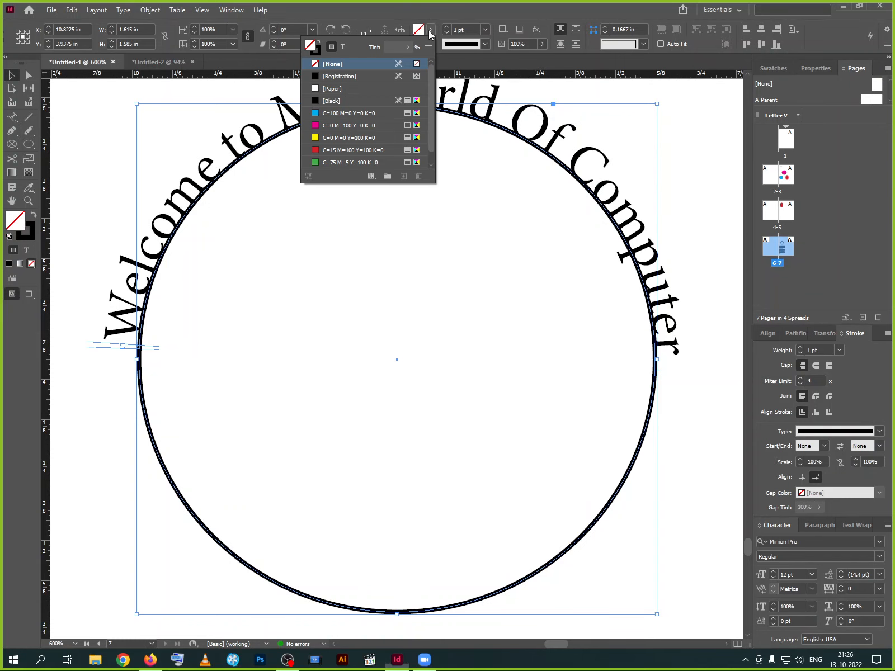
click(338, 114)
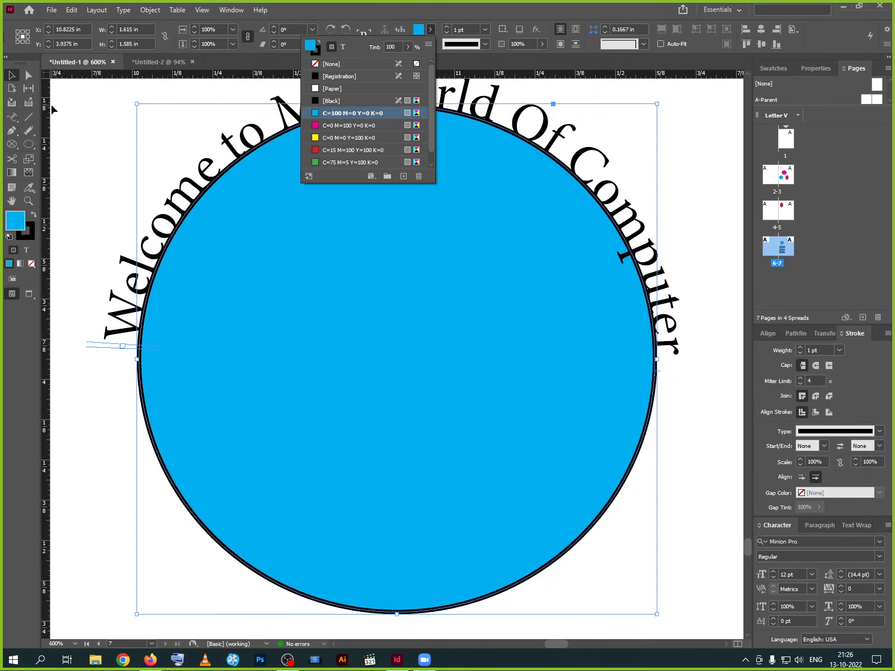
click(11, 75)
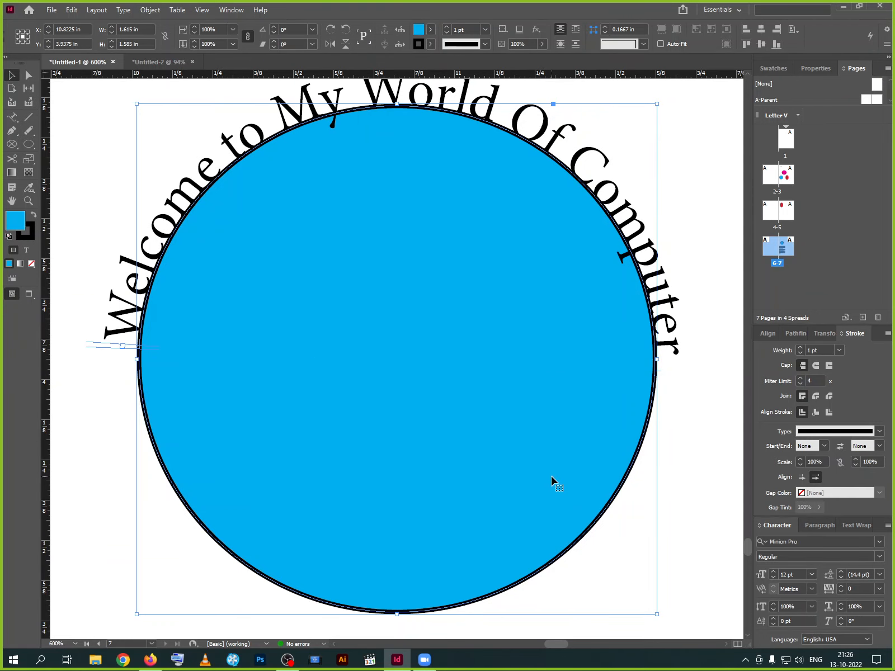
Try deleting the circle with the Selection and Direct Selection tools, undoing each deletion
key(Delete)
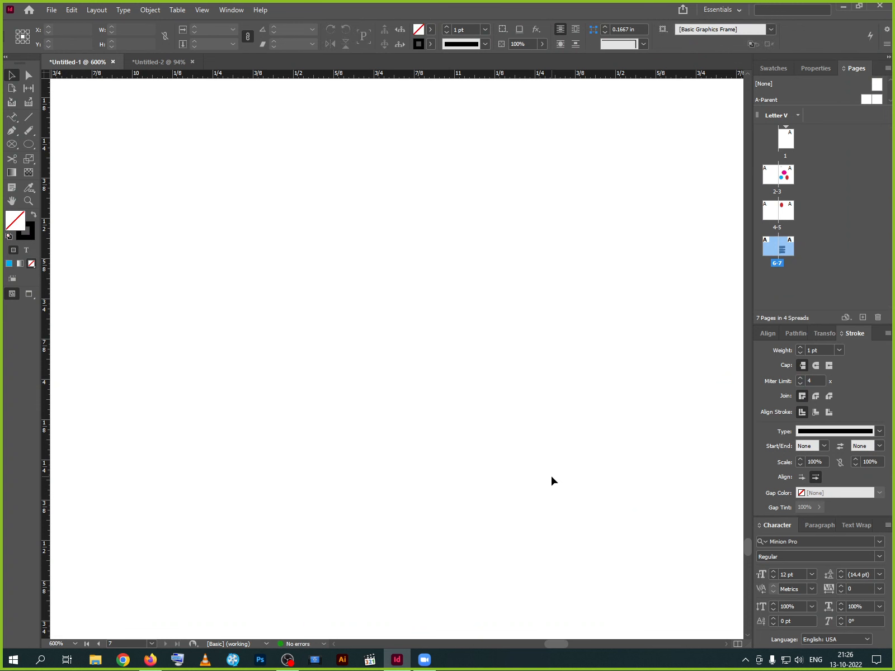
key(ctrl+z)
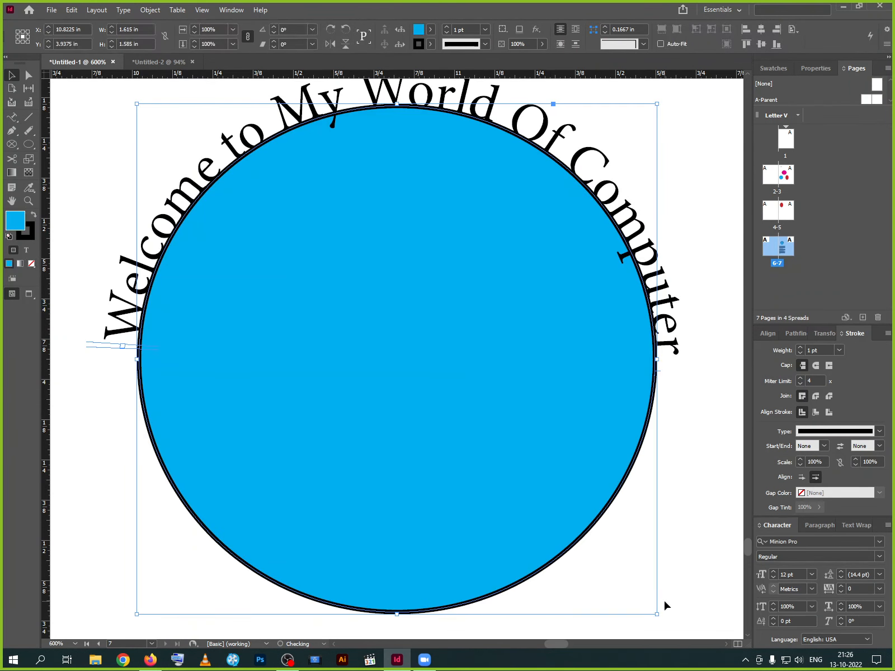
click(665, 601)
key(t)
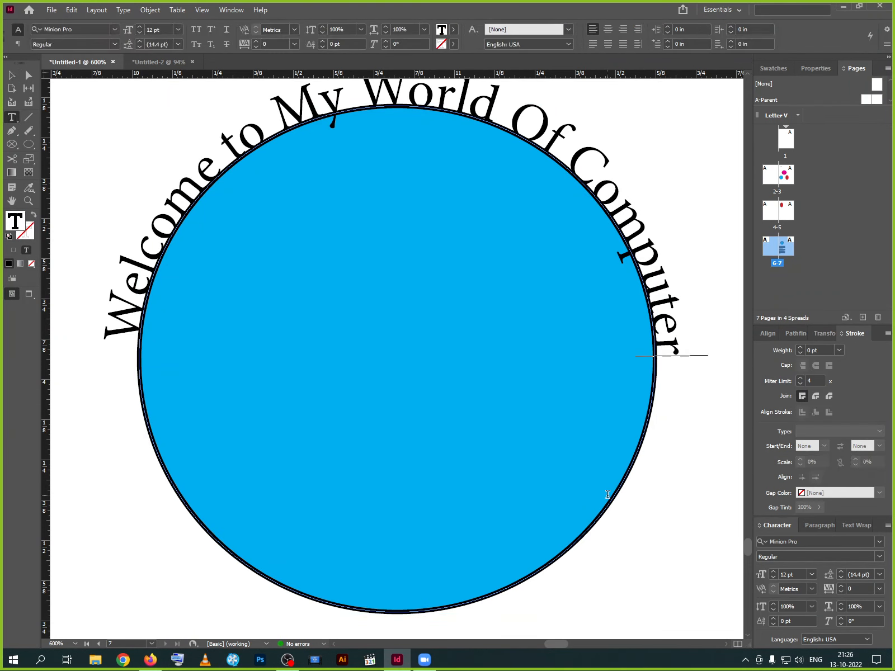
key(a)
click(332, 354)
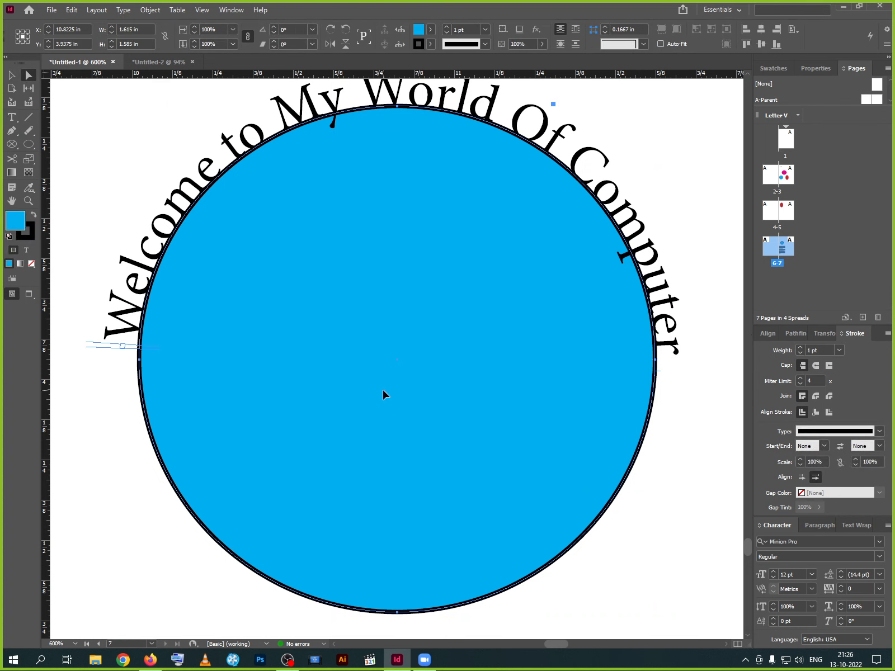
key(Delete)
key(ctrl+z)
click(12, 75)
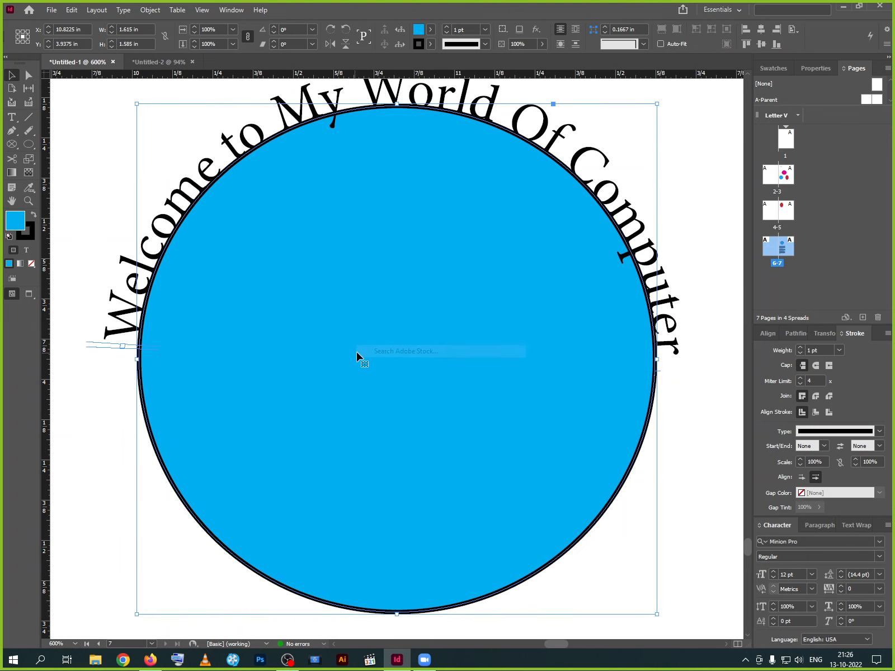
right_click(356, 354)
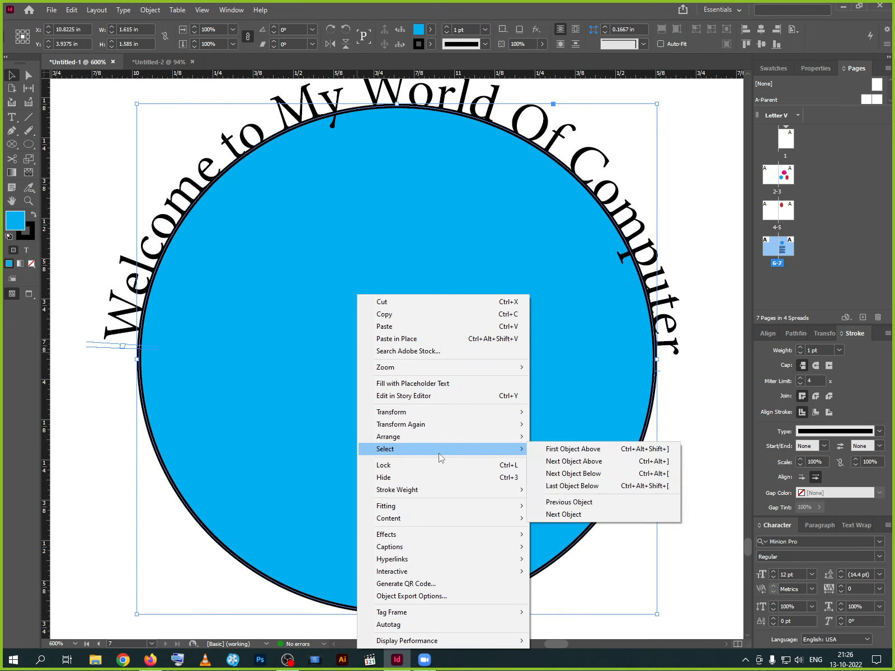
mouse_move(422, 432)
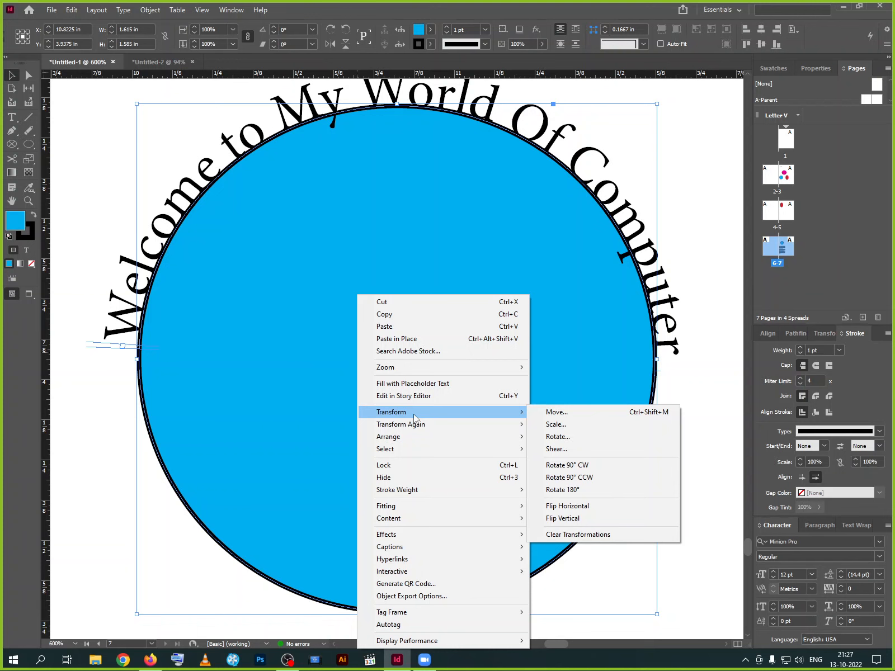
mouse_move(452, 559)
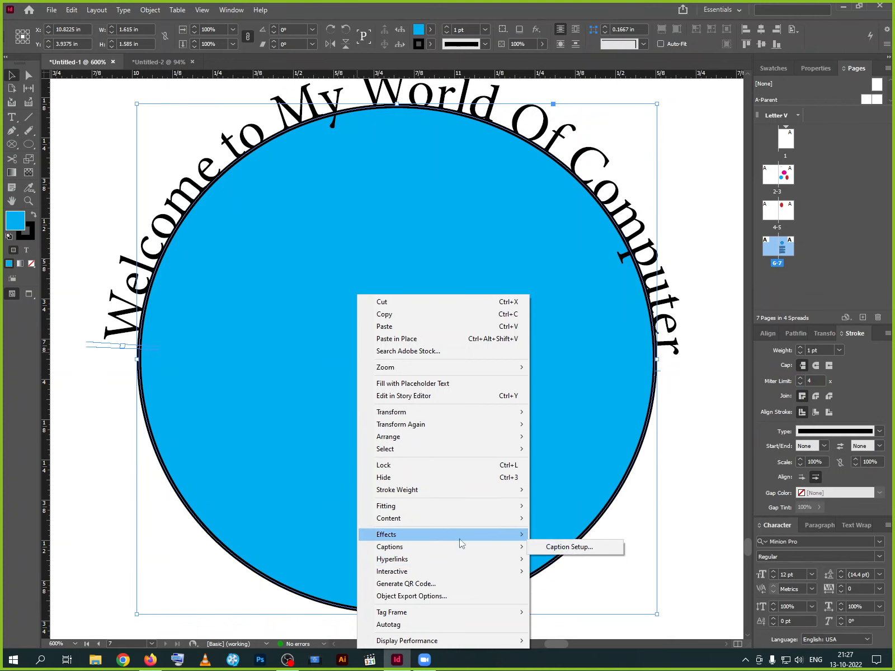
click(346, 394)
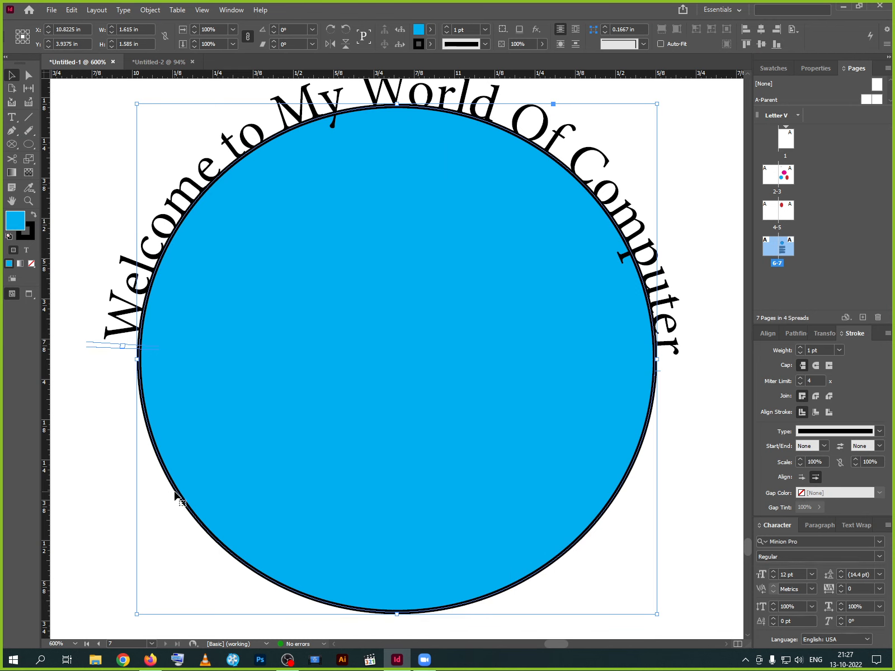
Try deleting the blue circle on its own from beneath the curved text, and undo the deletion
key(t)
click(188, 441)
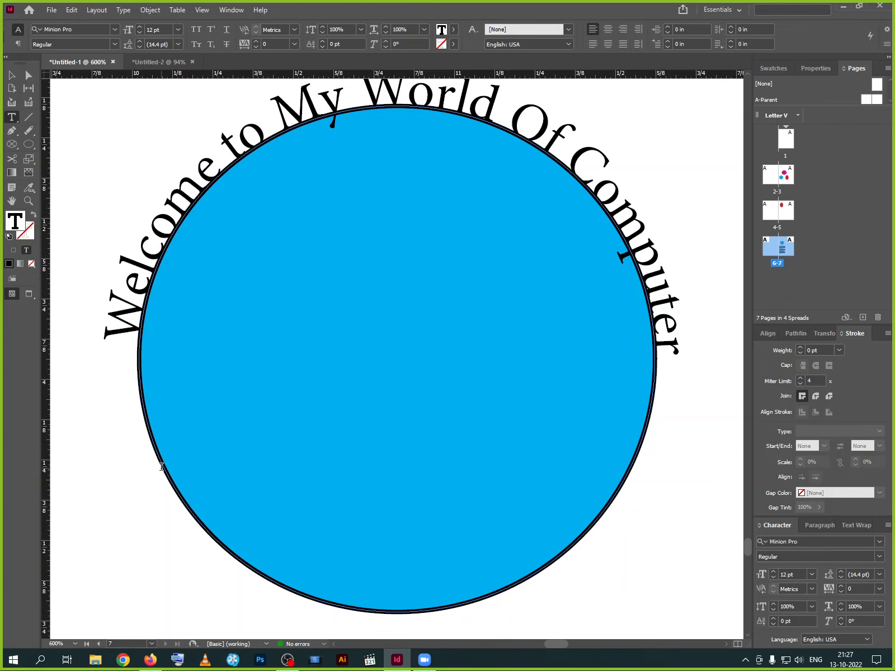
click(219, 451)
click(28, 74)
click(165, 406)
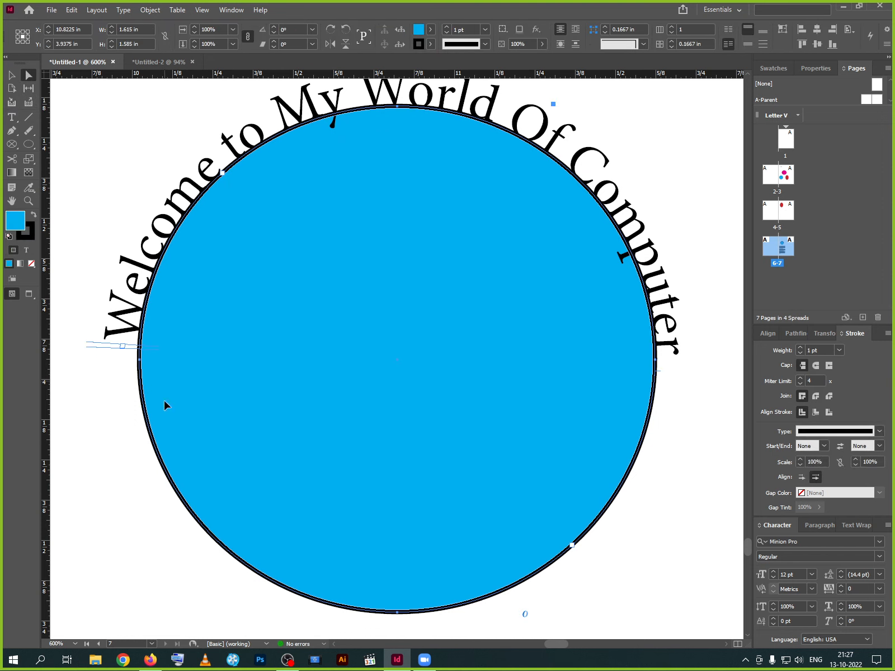
double_click(157, 450)
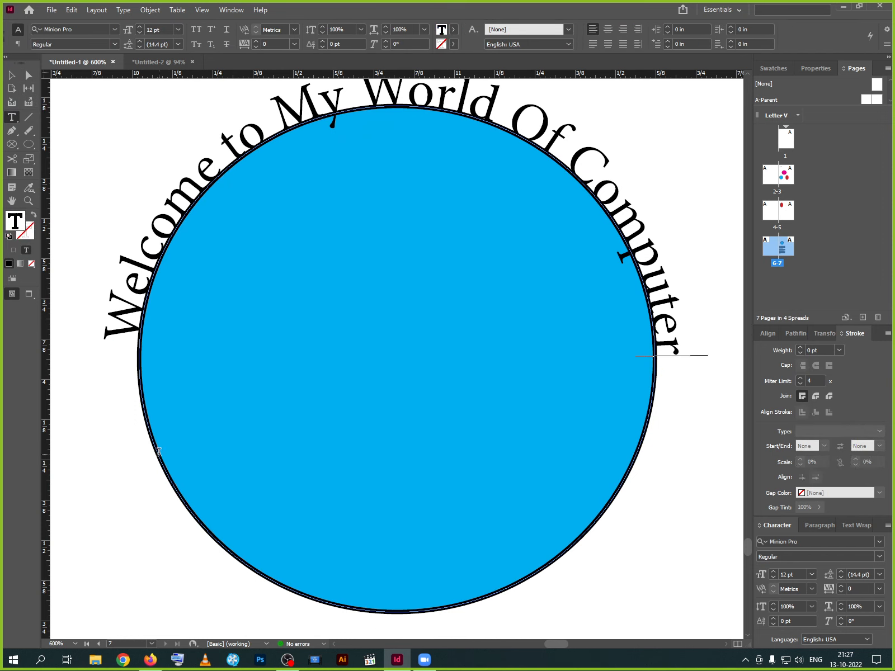
click(28, 75)
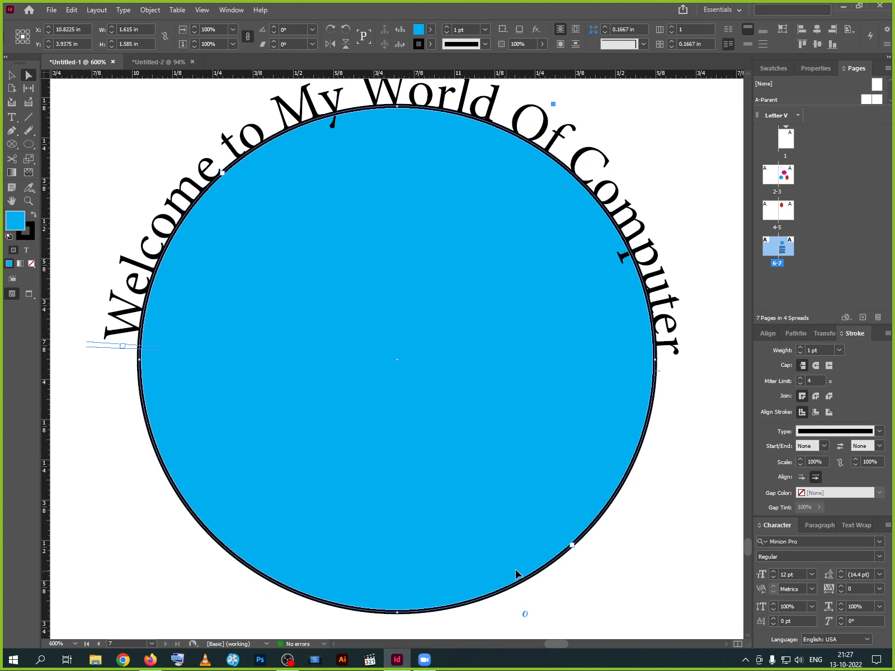
key(Delete)
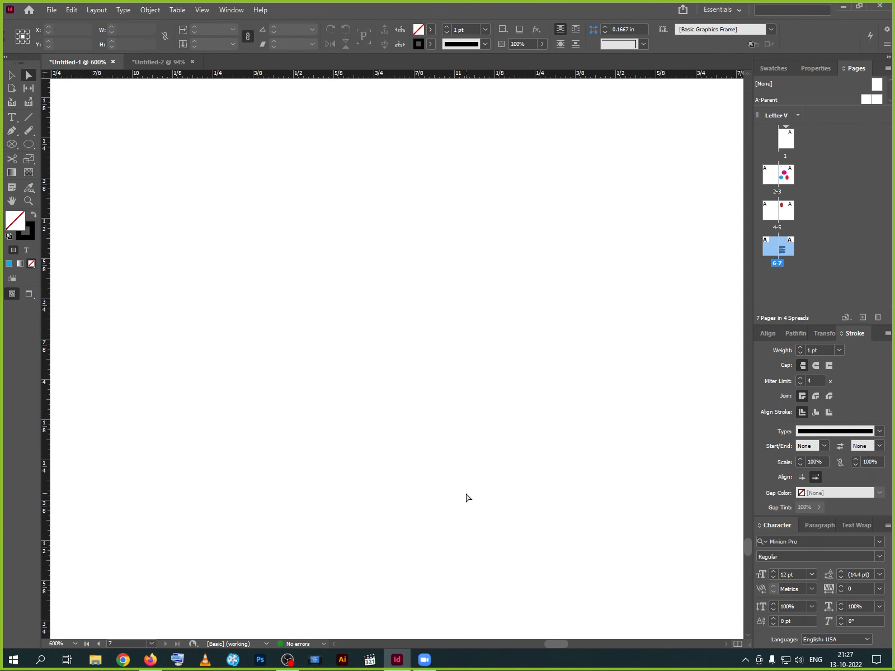
key(ctrl+z)
Move the blue circle with its curved text up the page to about X 10.81 in, Y 3.72 in
scroll(357, 358, up, 3)
drag(614, 315, 629, 287)
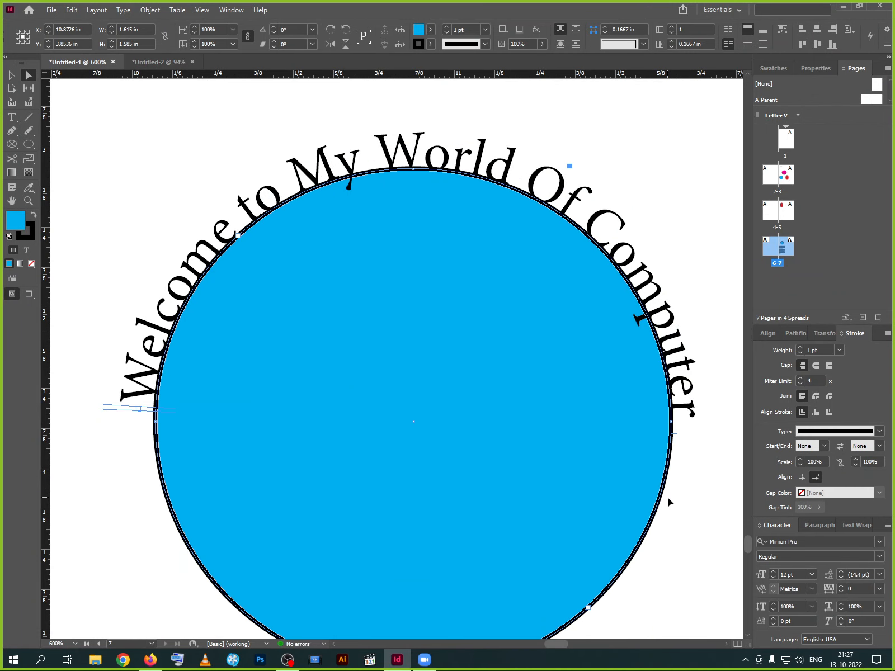
key(t)
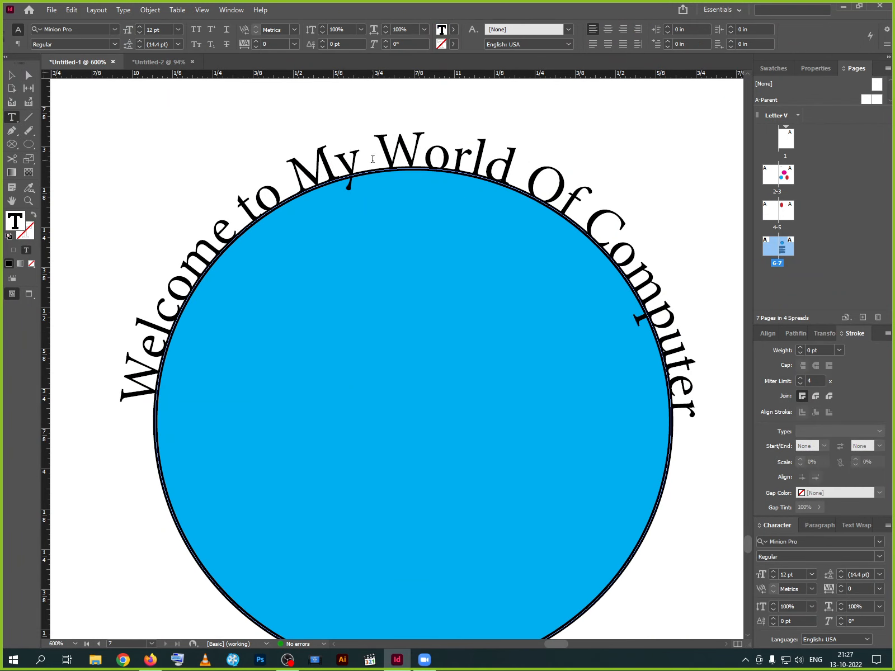
click(12, 75)
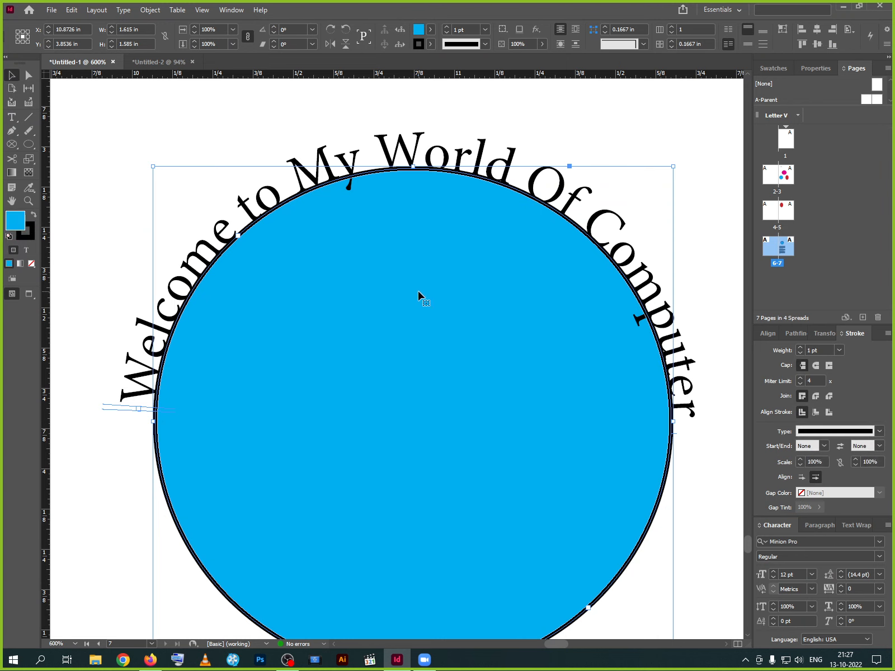
drag(418, 297, 396, 254)
Look through the object commands for the circle and review its General Text Frame Options without changing them
right_click(390, 279)
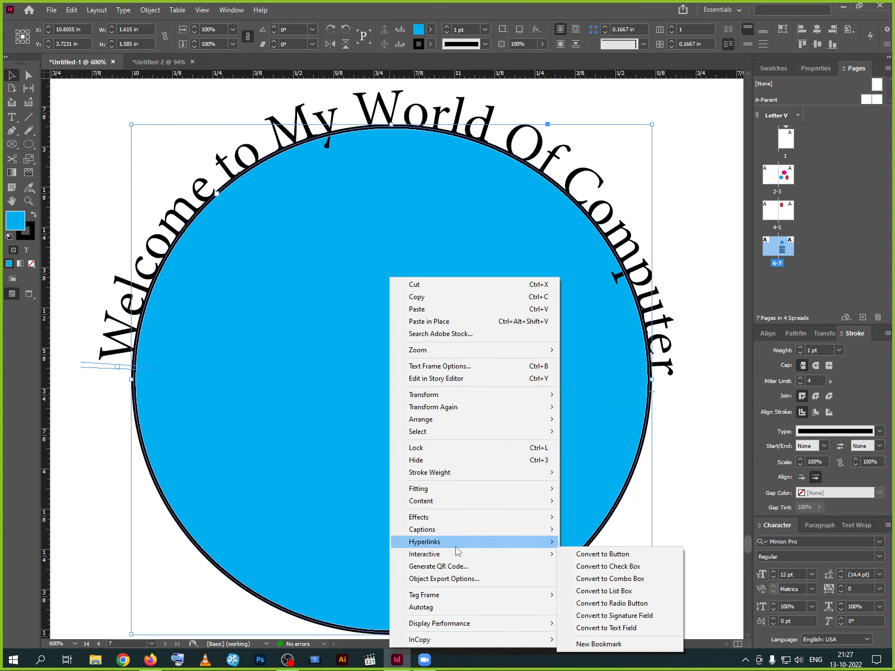
click(105, 11)
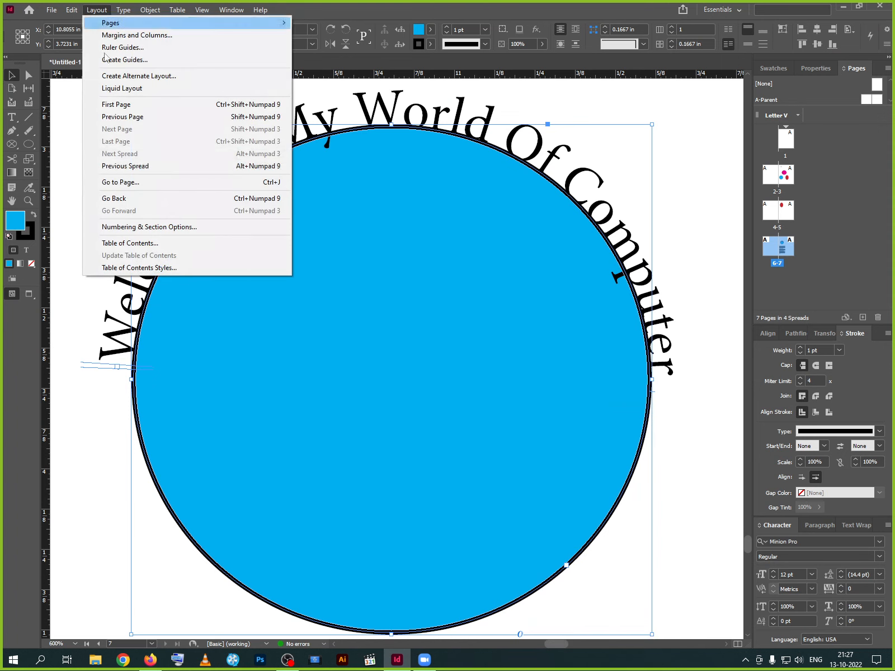
mouse_move(147, 12)
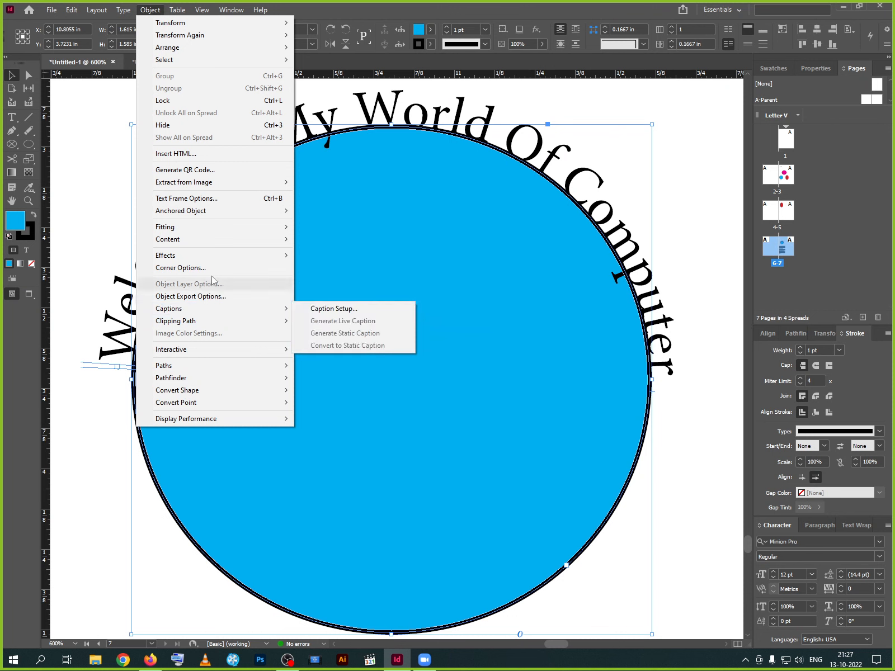
mouse_move(221, 227)
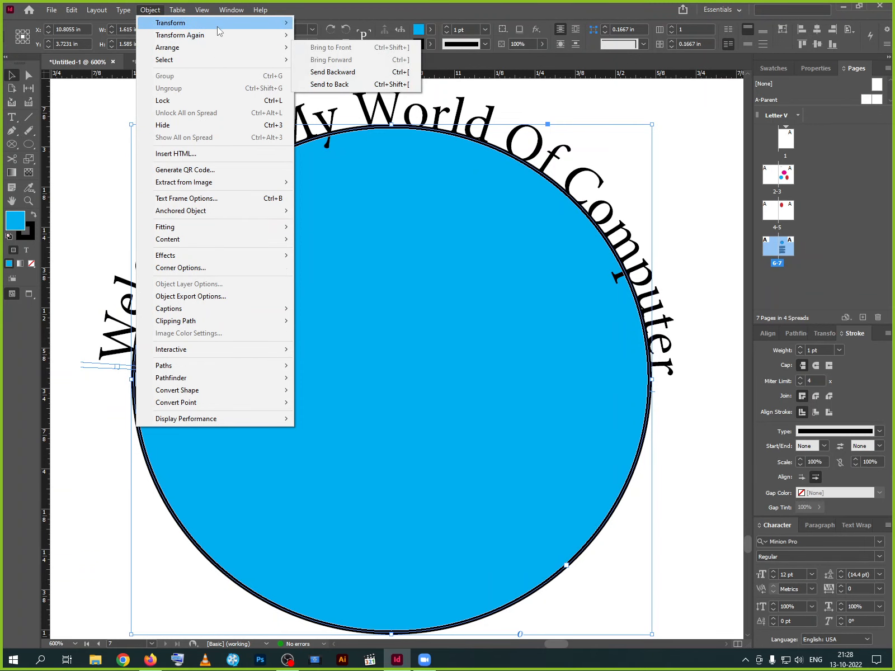
mouse_move(218, 28)
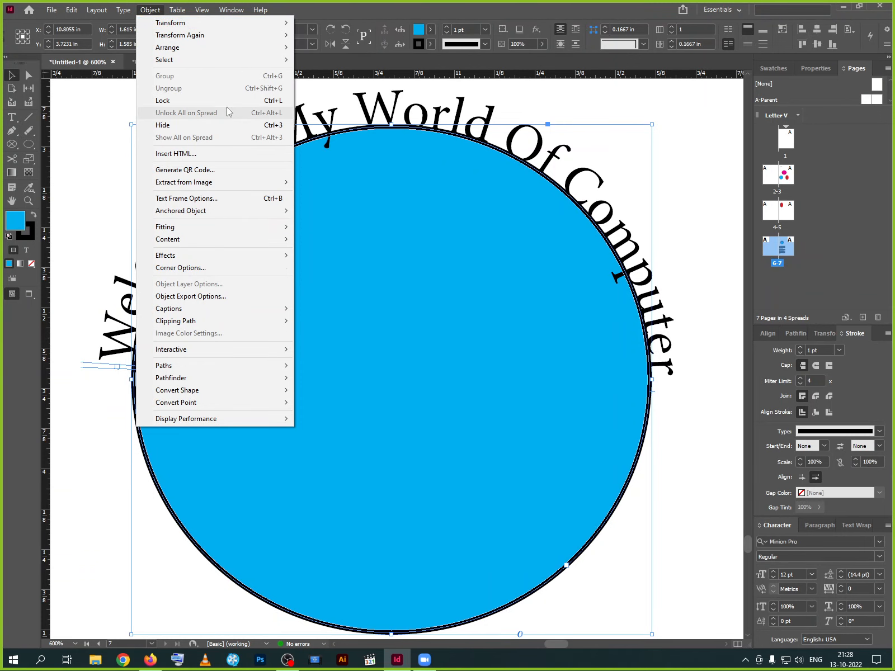
click(187, 199)
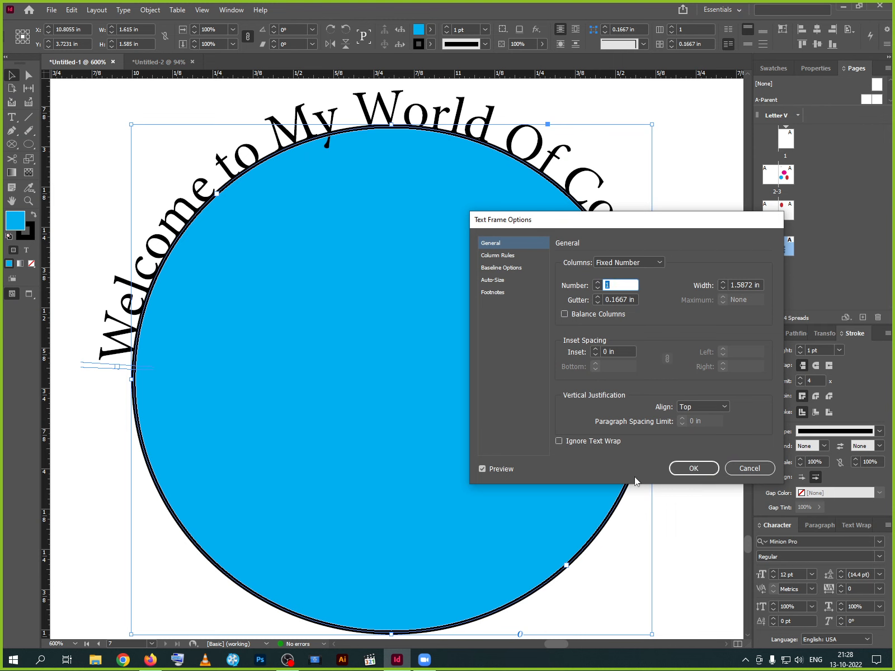
click(690, 471)
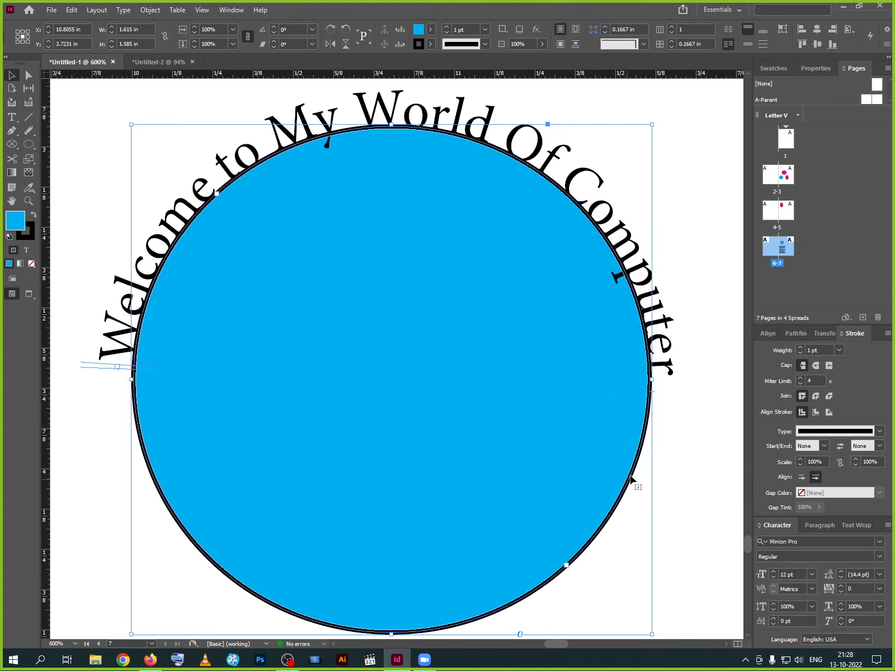
Reposition the blue circle with its curved text to about X 11.01 in, Y 3.78 in
click(29, 75)
click(127, 171)
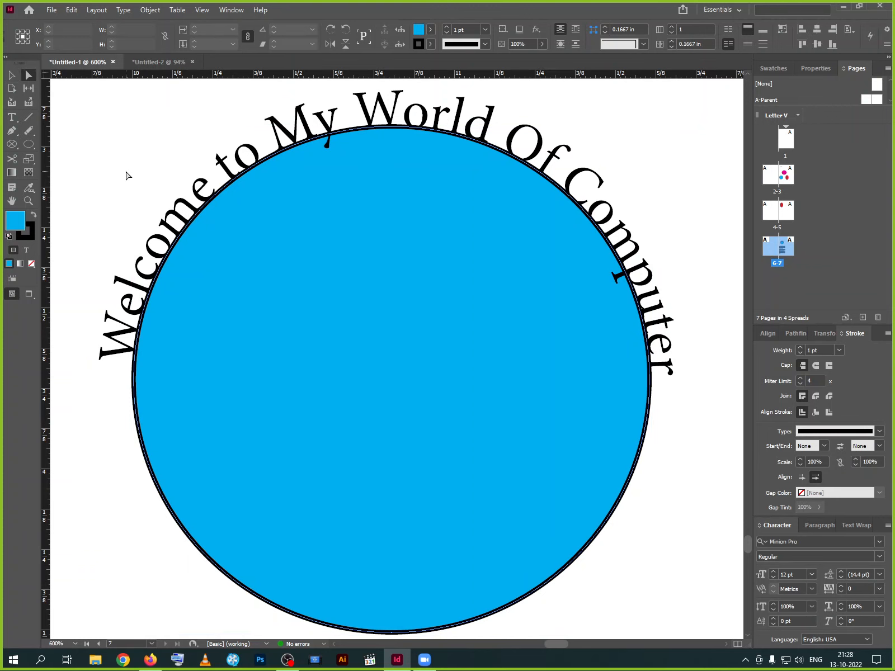
click(188, 206)
drag(188, 206, 166, 209)
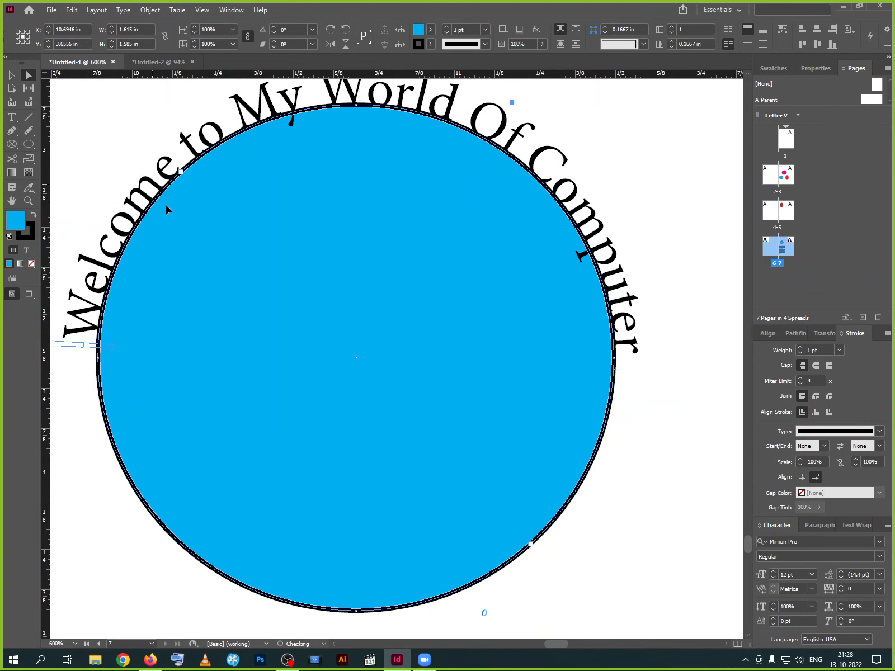
click(12, 75)
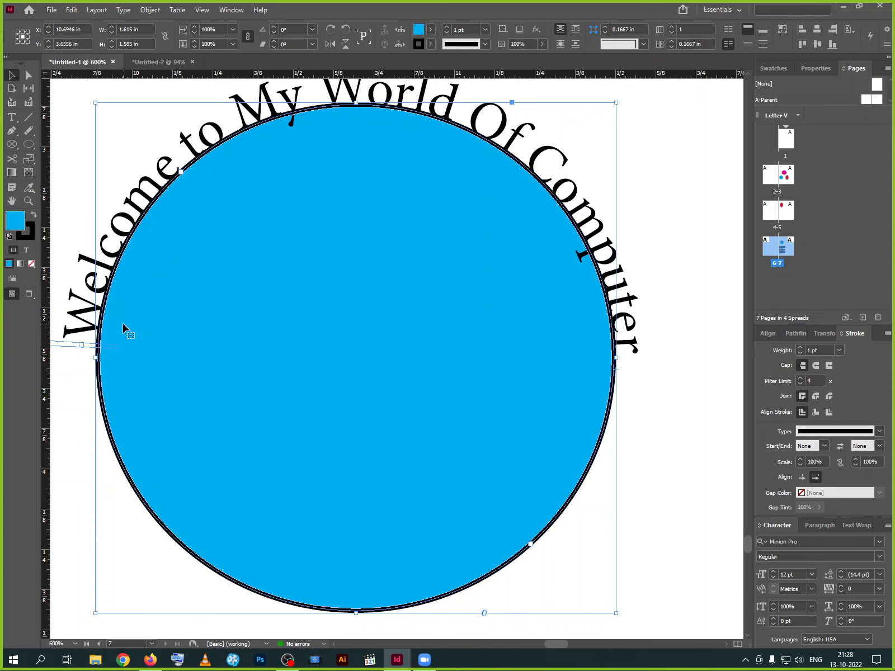
drag(349, 287, 395, 360)
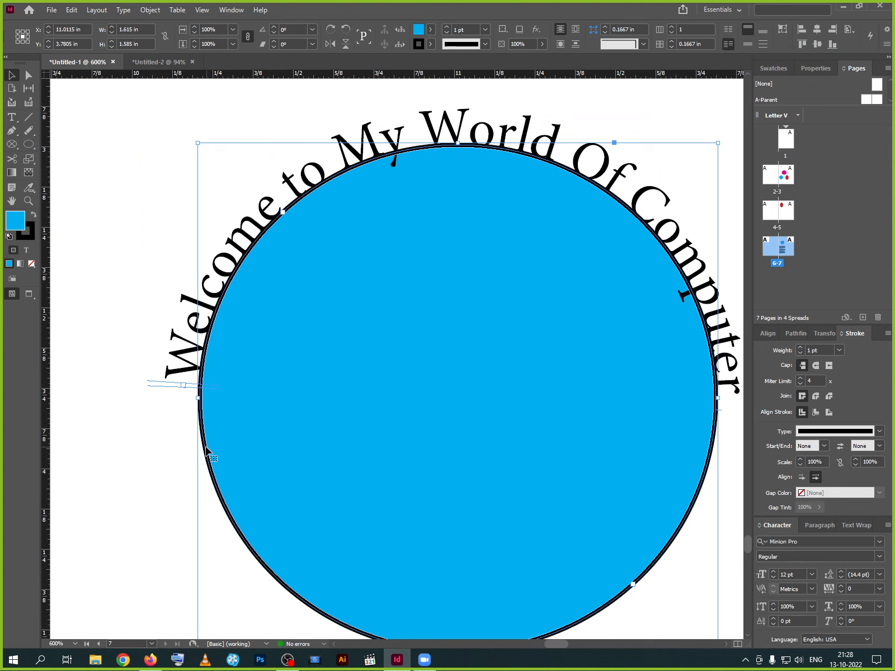
Set both the fill and the stroke of the text circle to None, and deselect it
key(ctrl+shift+a)
key(t)
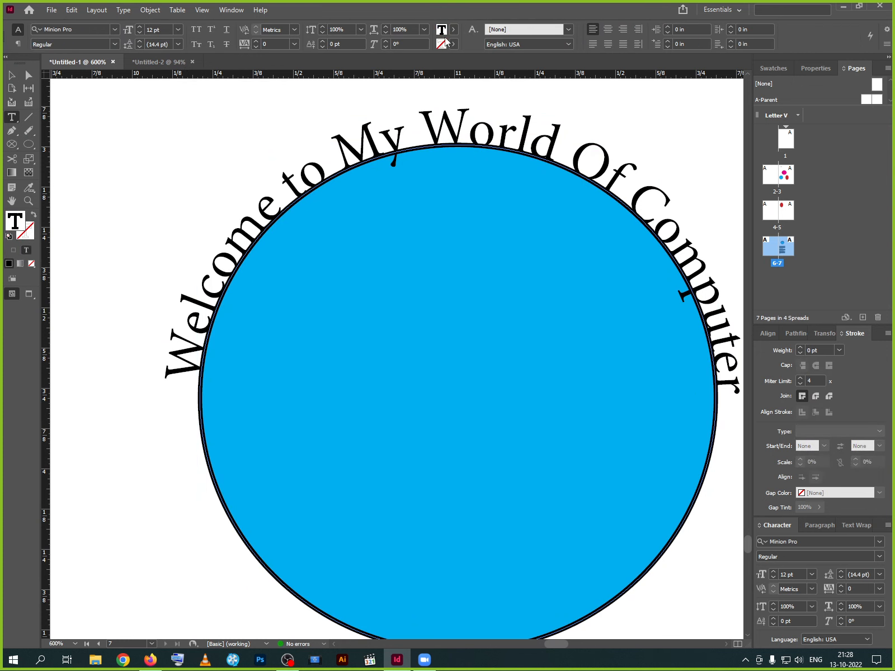
click(12, 76)
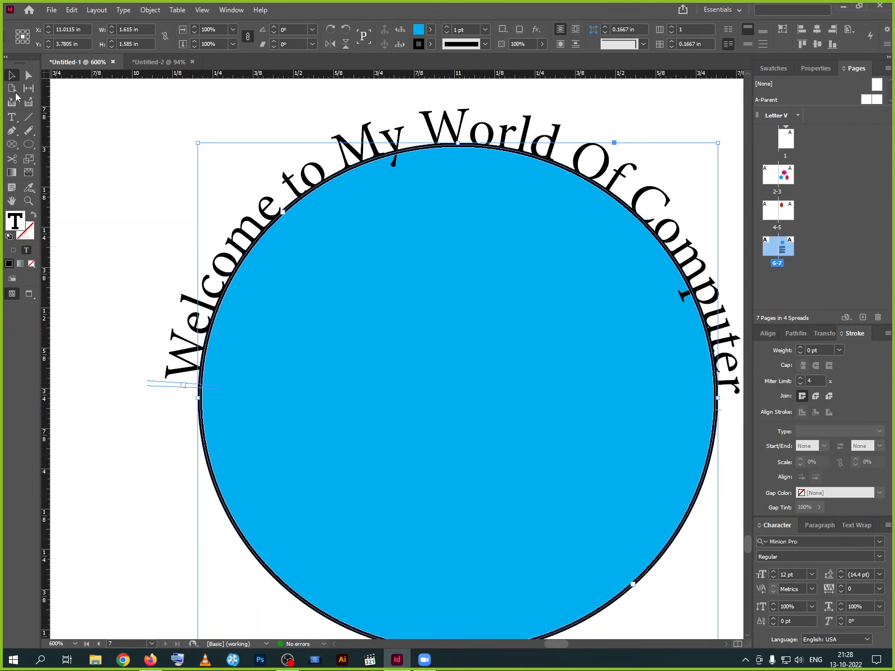
click(431, 30)
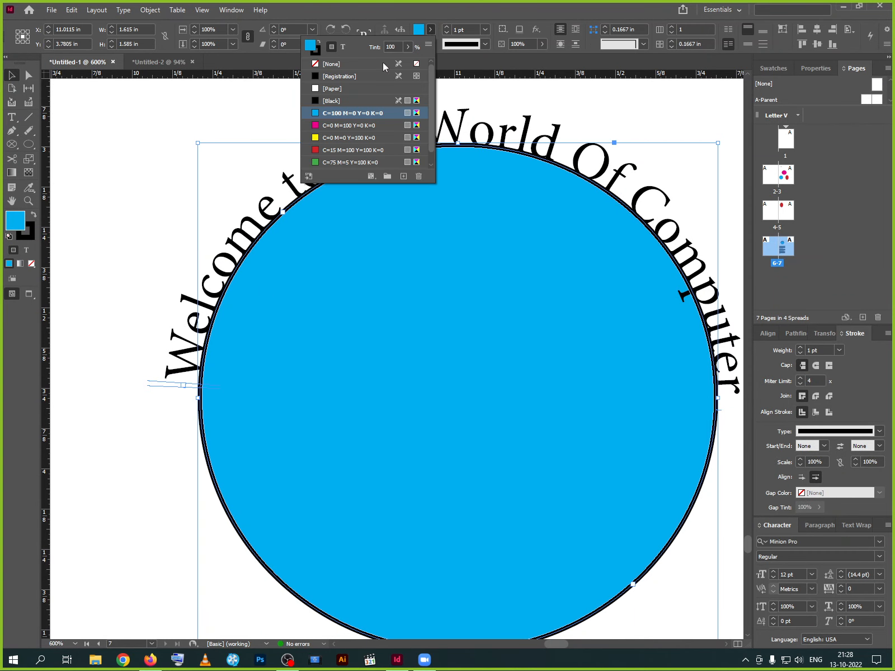
click(330, 64)
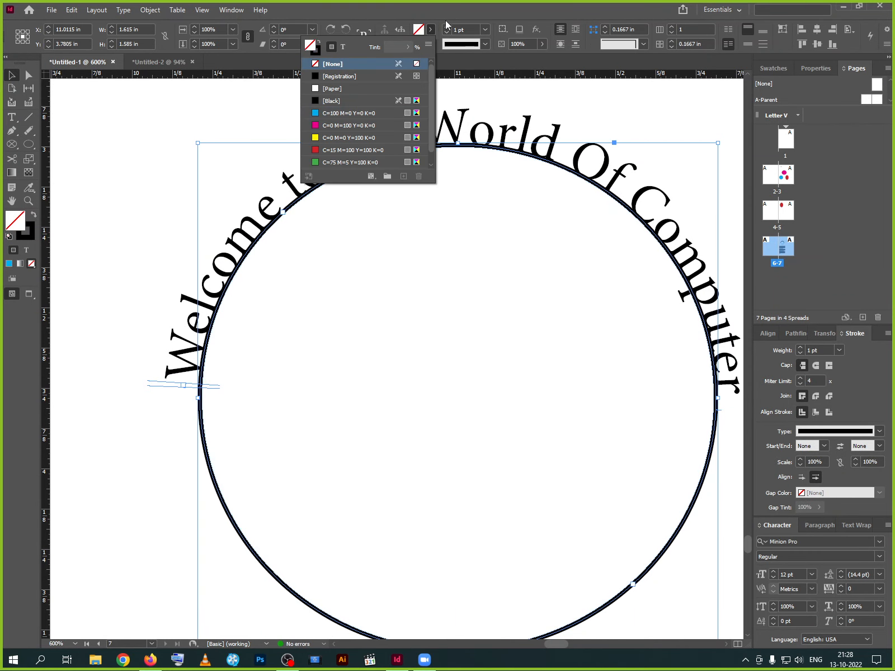
click(429, 44)
click(325, 79)
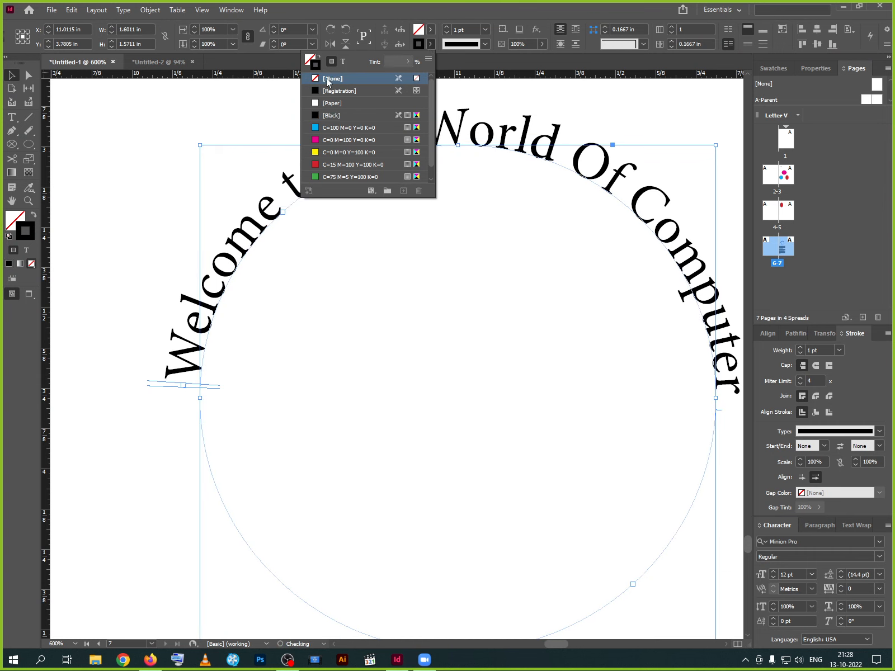
click(131, 357)
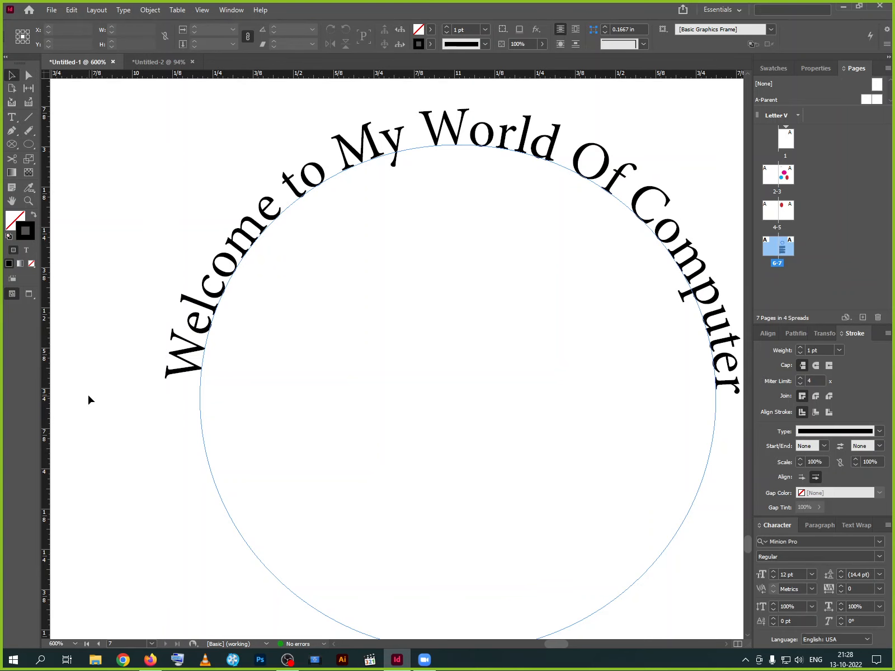
Examine the curved text on page 7 at 200% magnification and check the Type tool's variants
key(ctrl+minus)
key(ctrl+minus)
key(ctrl+minus)
key(ctrl+minus)
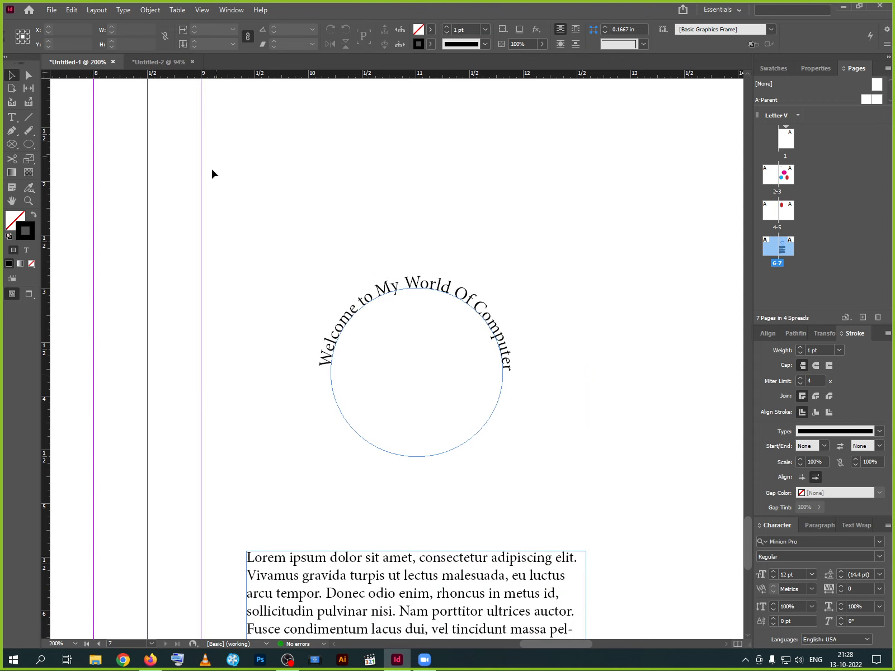
drag(268, 159, 80, 422)
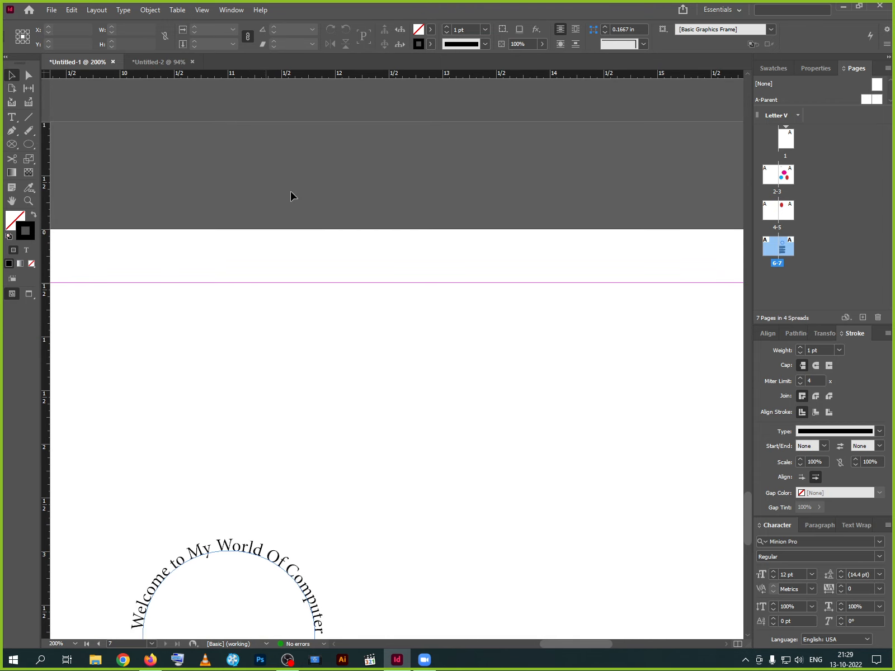
drag(234, 342, 326, 215)
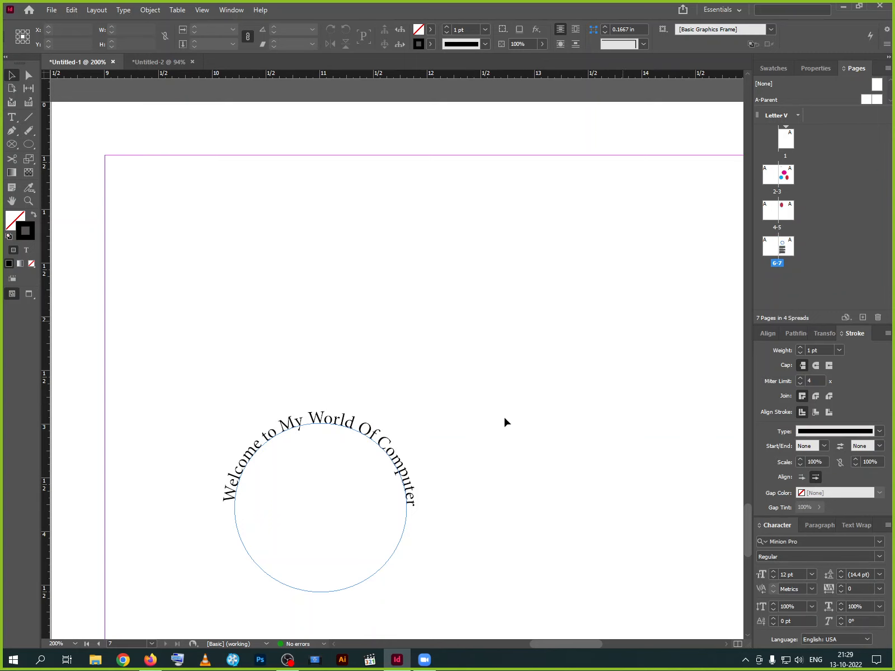
click(419, 497)
click(460, 503)
click(11, 117)
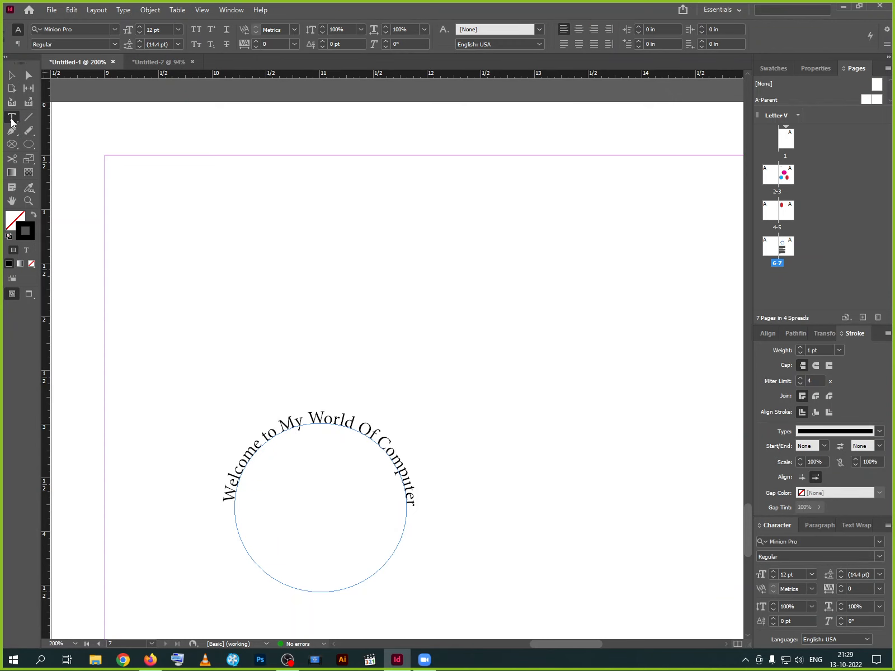
click(11, 118)
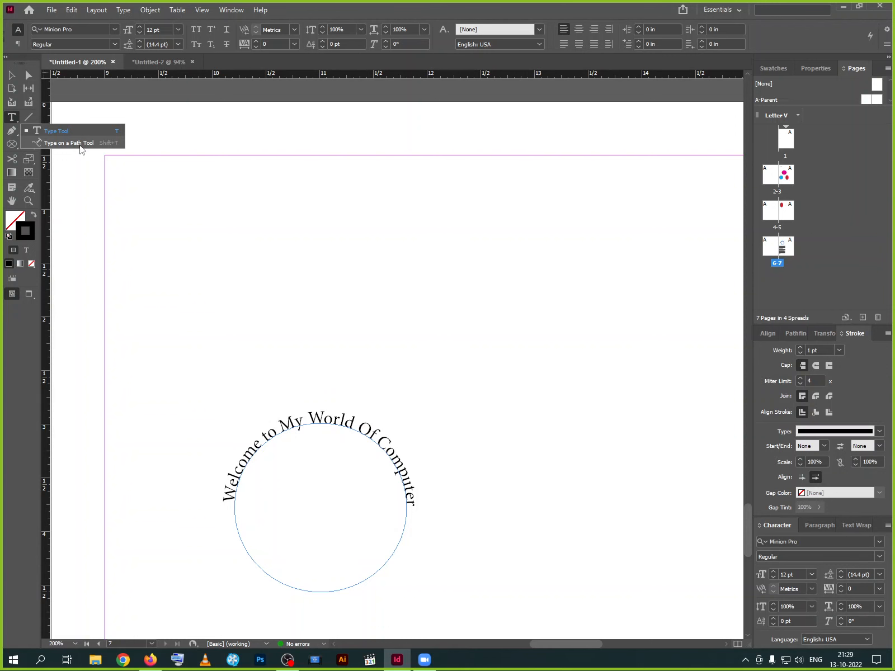
Delete the circle with its curved text and move the Lorem ipsum text frame to about X 11.59 in, Y 5.37 in
key(v)
scroll(340, 367, down, 5)
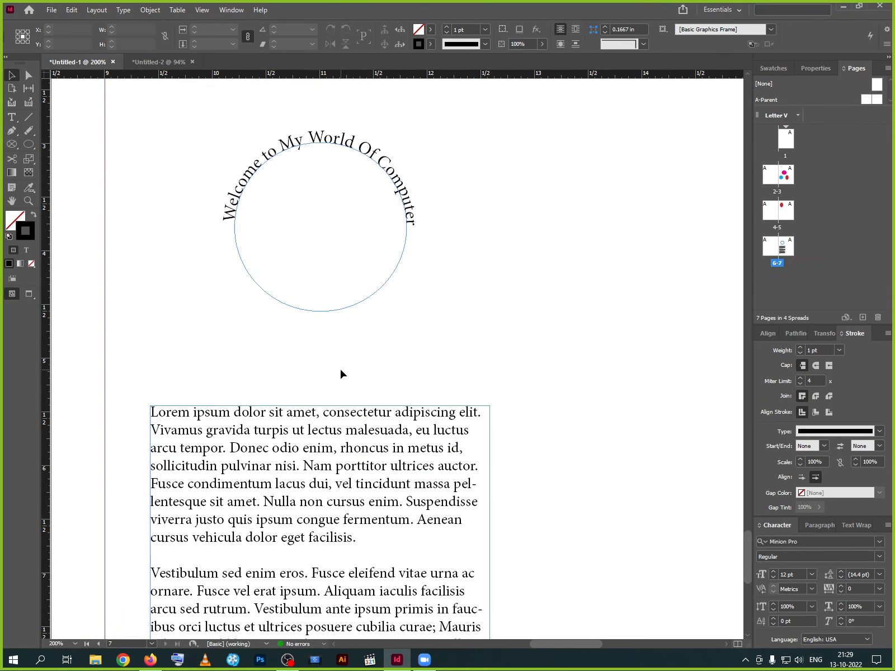
click(352, 262)
key(Delete)
click(372, 480)
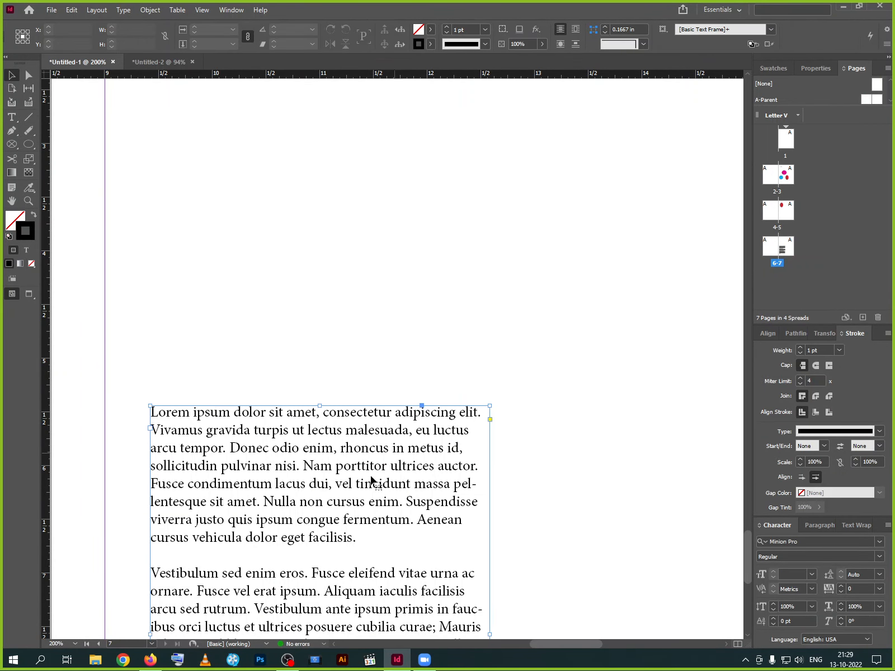
mouse_move(372, 480)
mouse_down()
mouse_move(415, 249)
mouse_move(435, 243)
mouse_up()
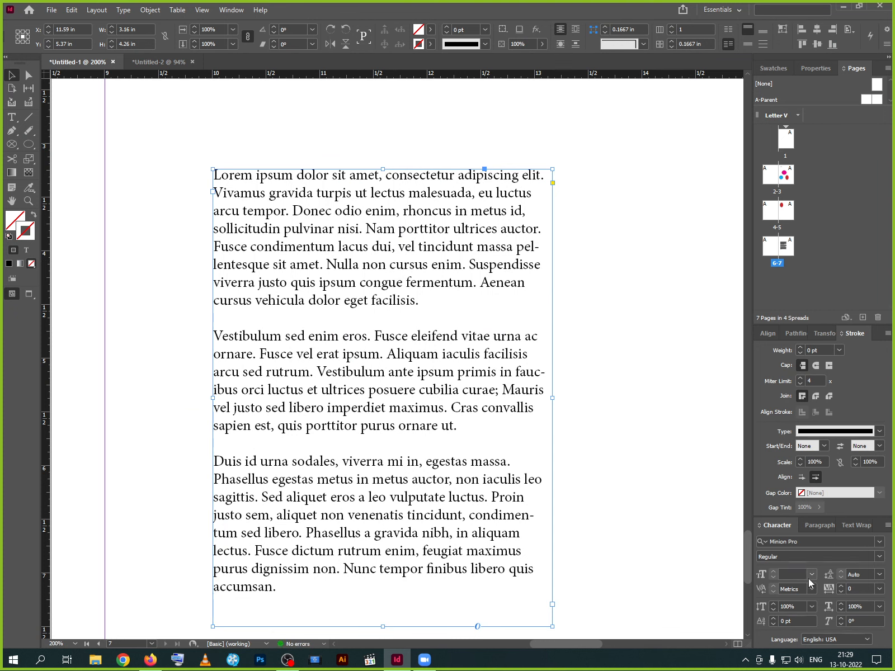
Change the Lorem ipsum text's font to Agency FB in the Bold style
click(809, 541)
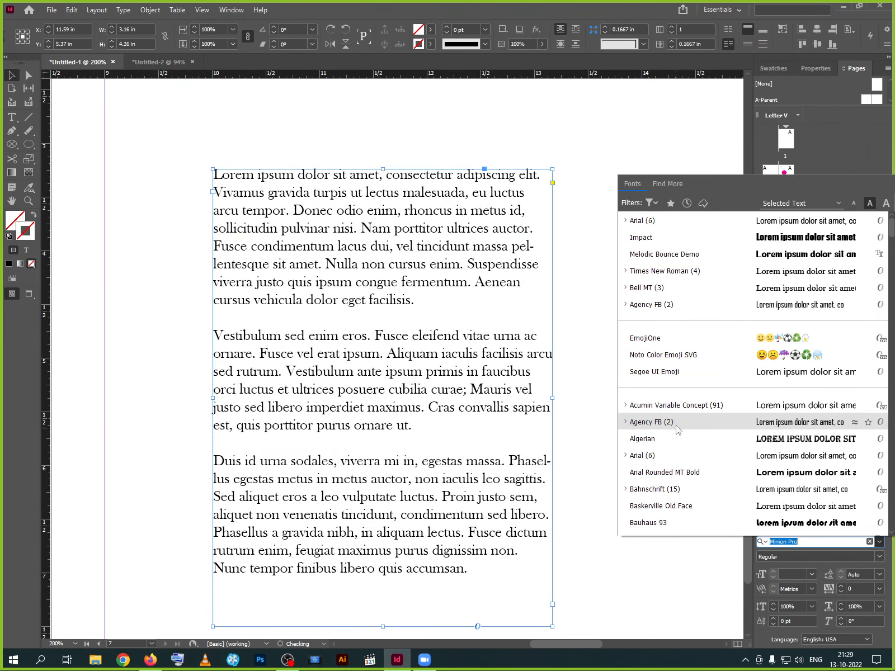
click(677, 428)
click(879, 556)
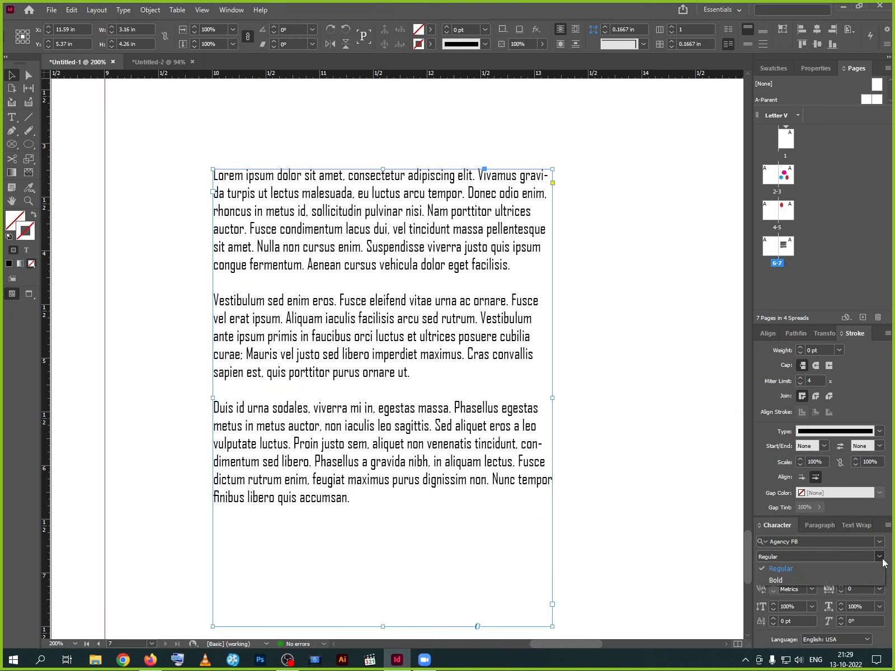
click(780, 580)
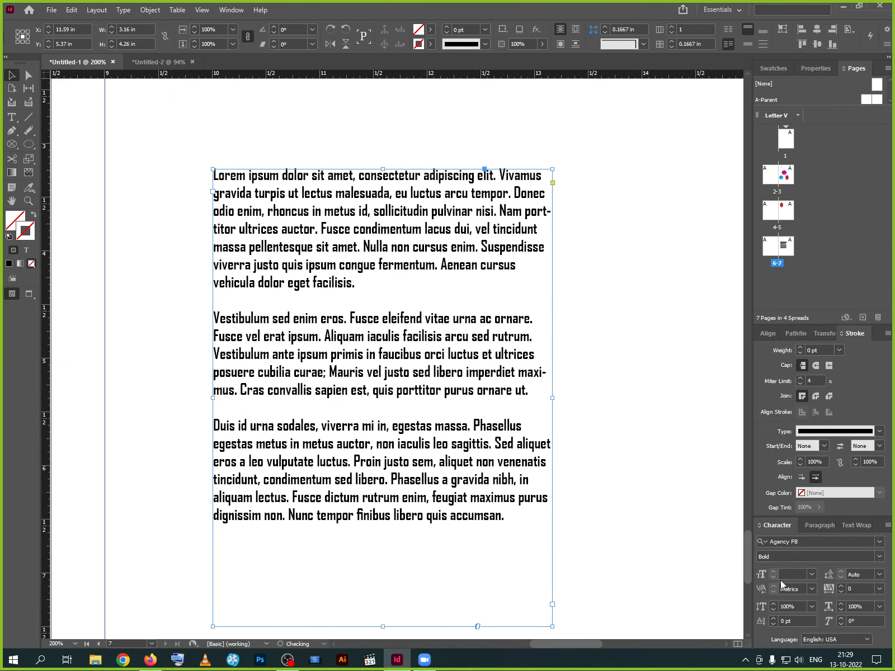
Try font sizes of 48 pt and 14 pt on the text, and settle on 10 pt
click(811, 574)
click(805, 534)
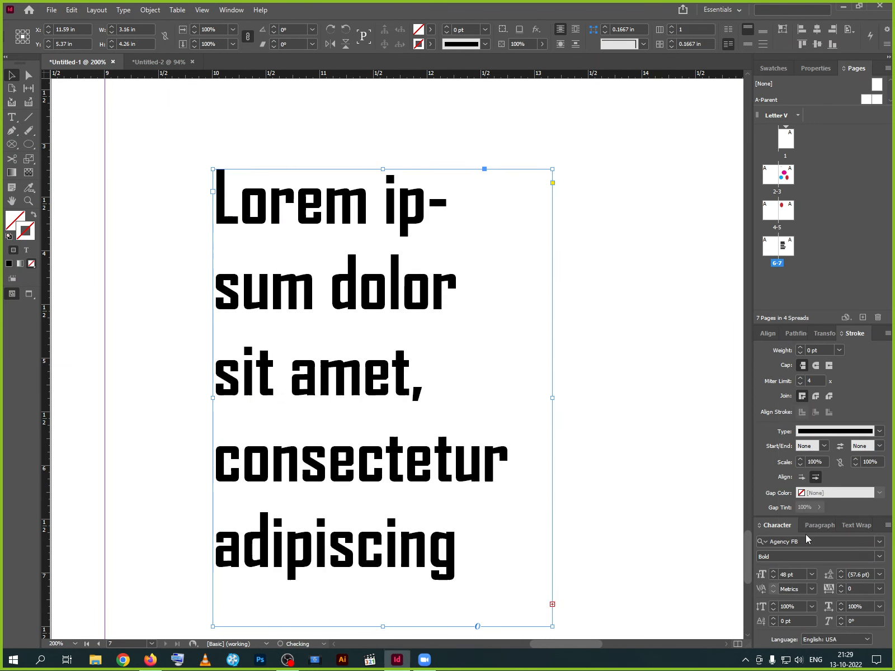
click(812, 576)
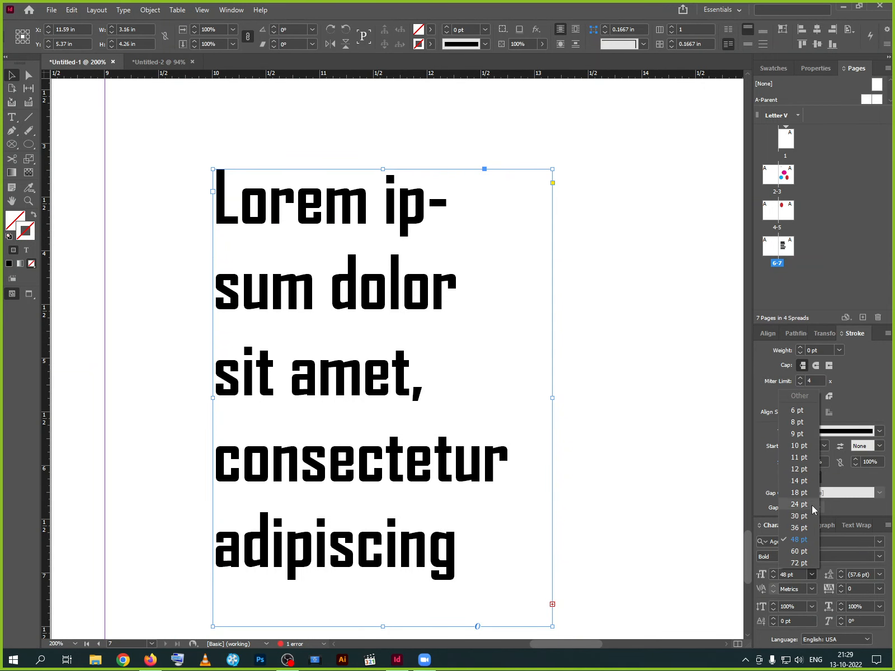
click(810, 486)
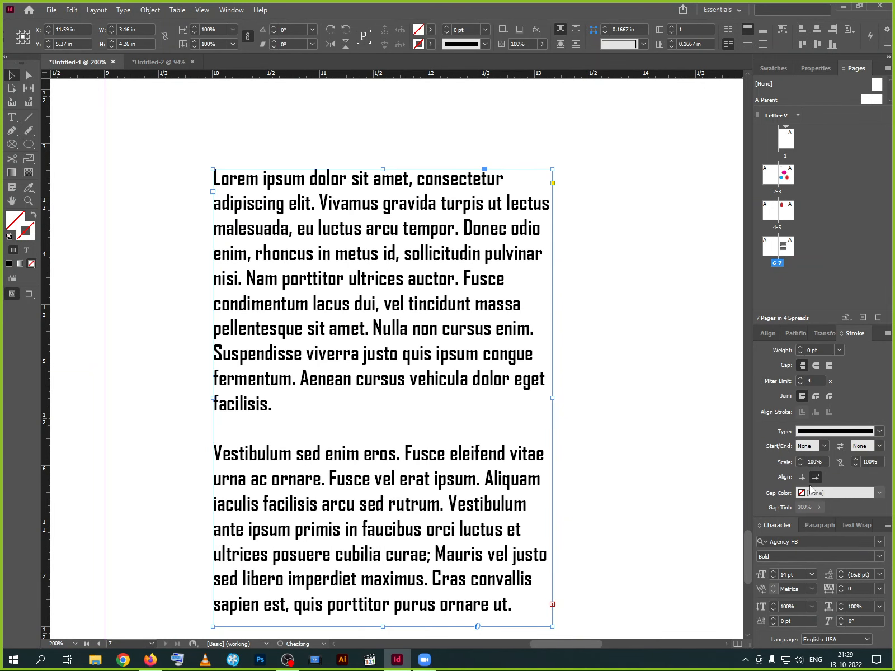
click(812, 574)
click(795, 445)
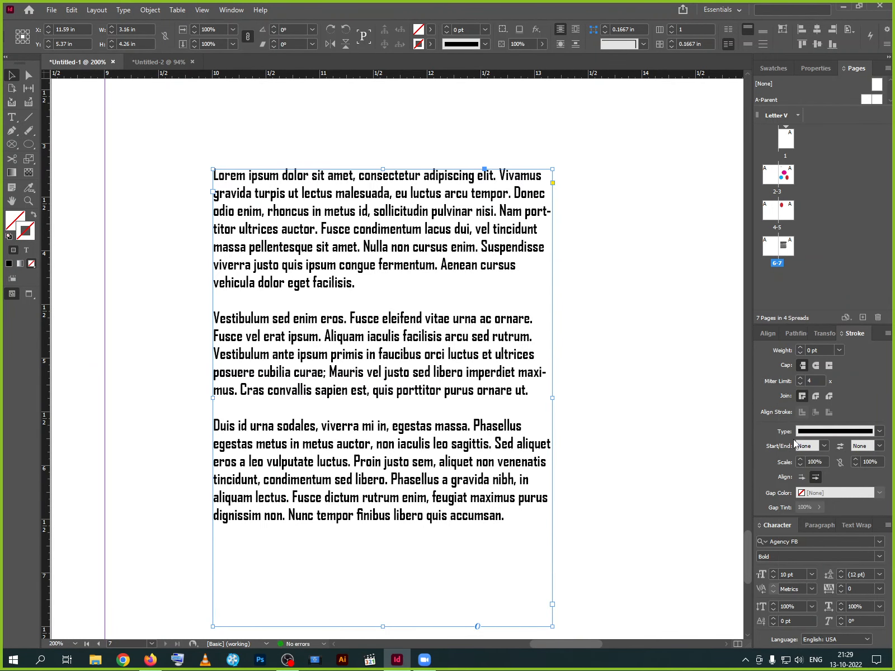
Try a leading of 36 pt on the text, and settle on 12 pt
click(879, 574)
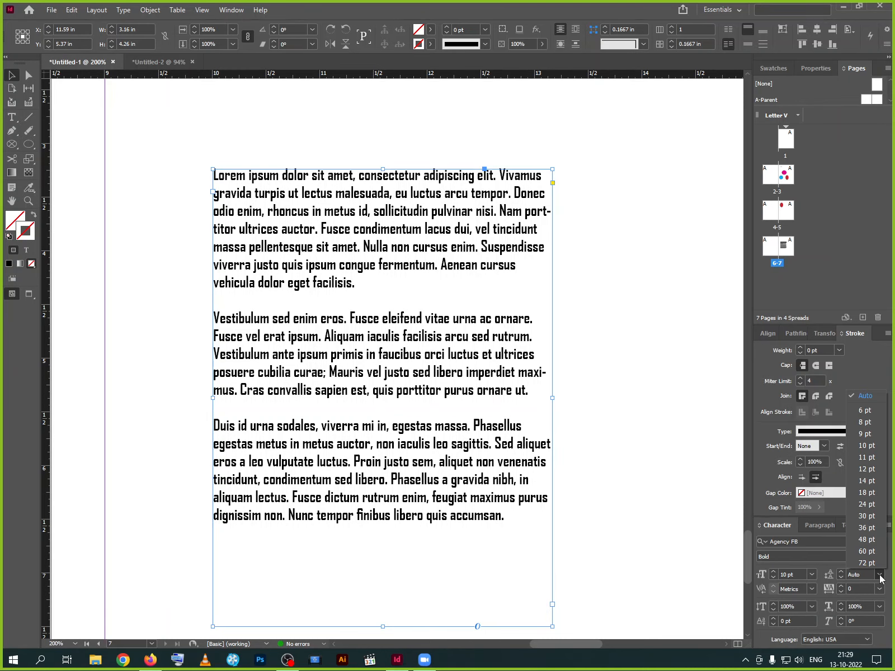
click(867, 528)
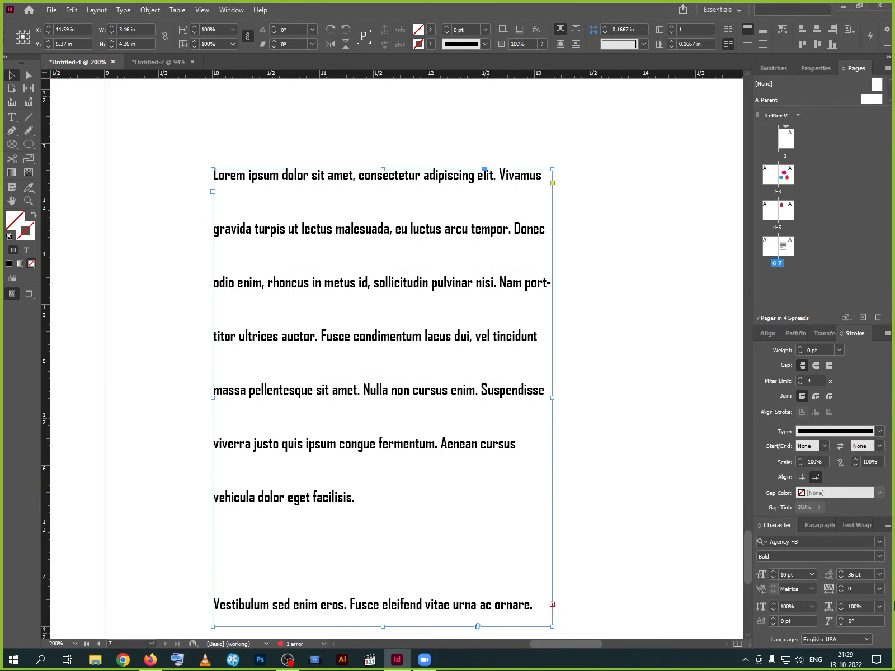
click(880, 576)
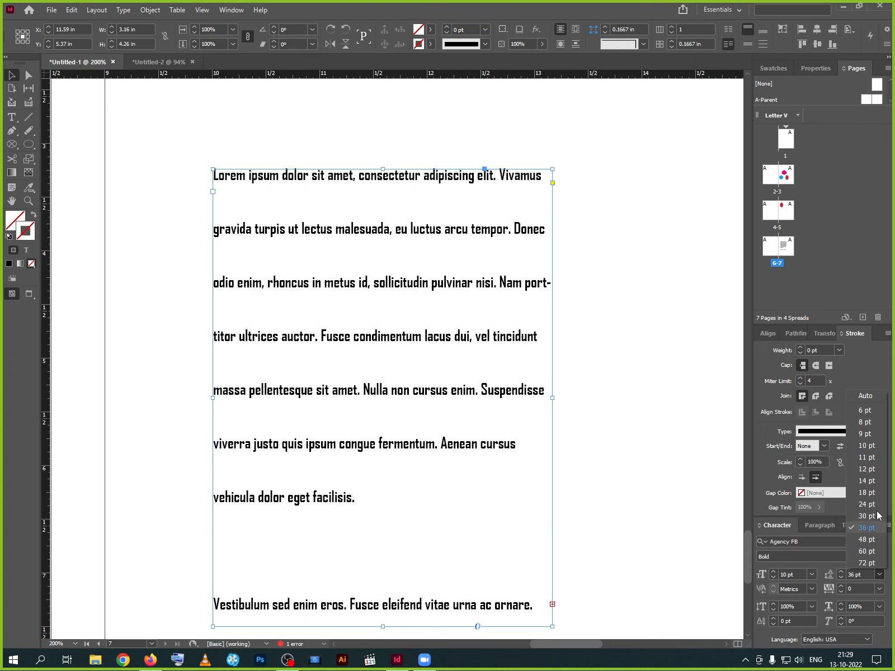
click(876, 475)
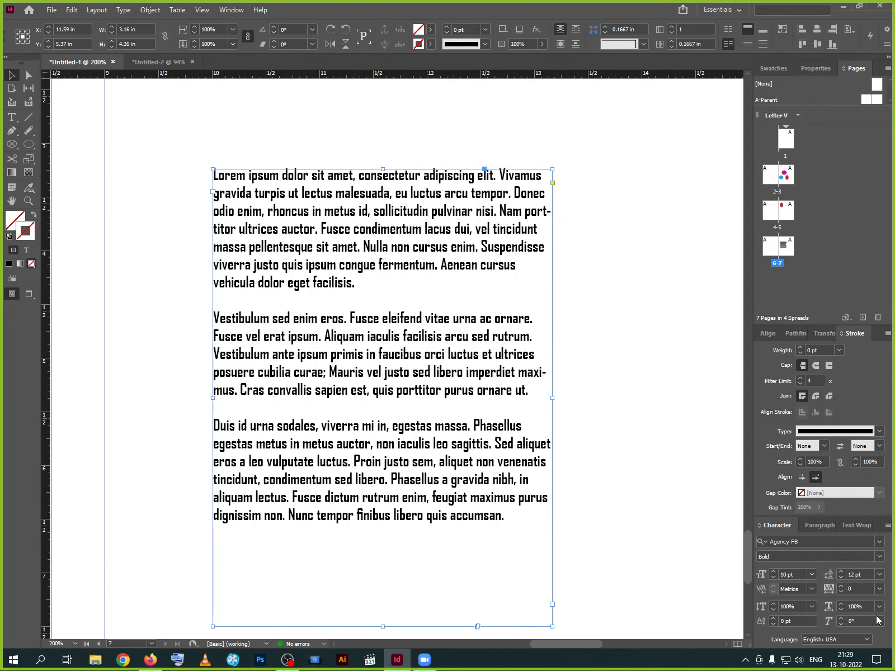
Spread the letters with a tracking of 200, and reset the tracking to 0
click(879, 588)
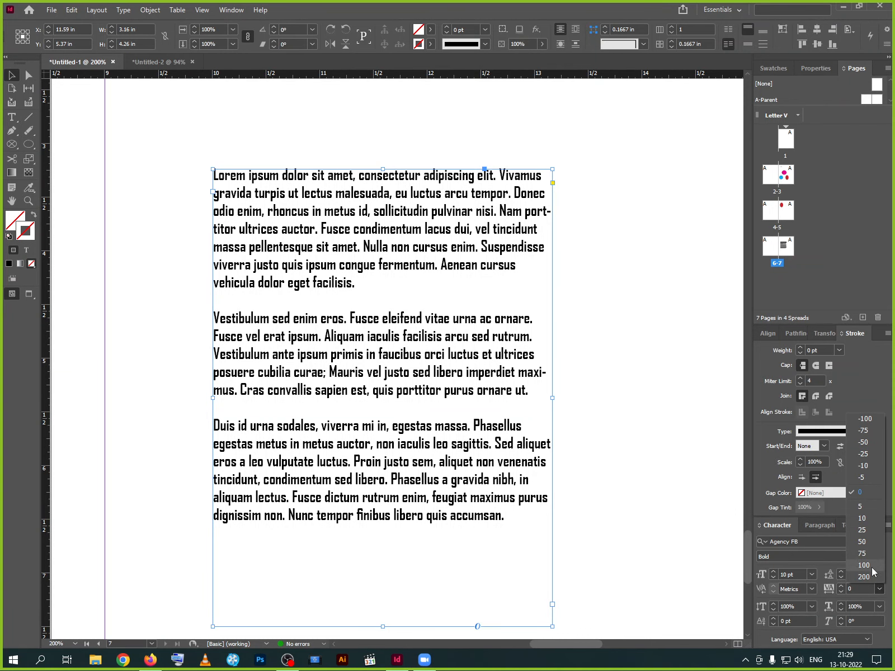
click(870, 577)
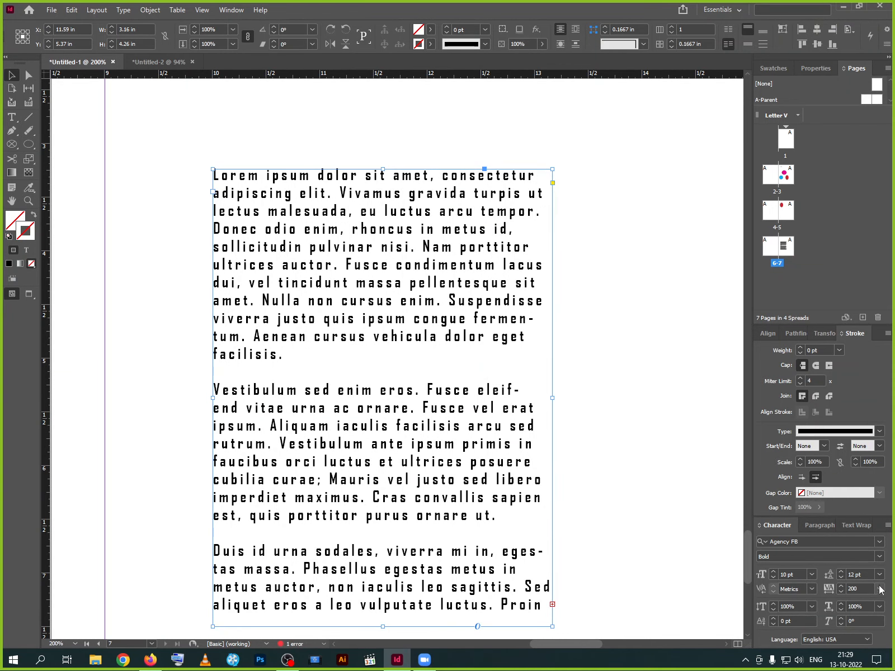
click(879, 591)
click(865, 494)
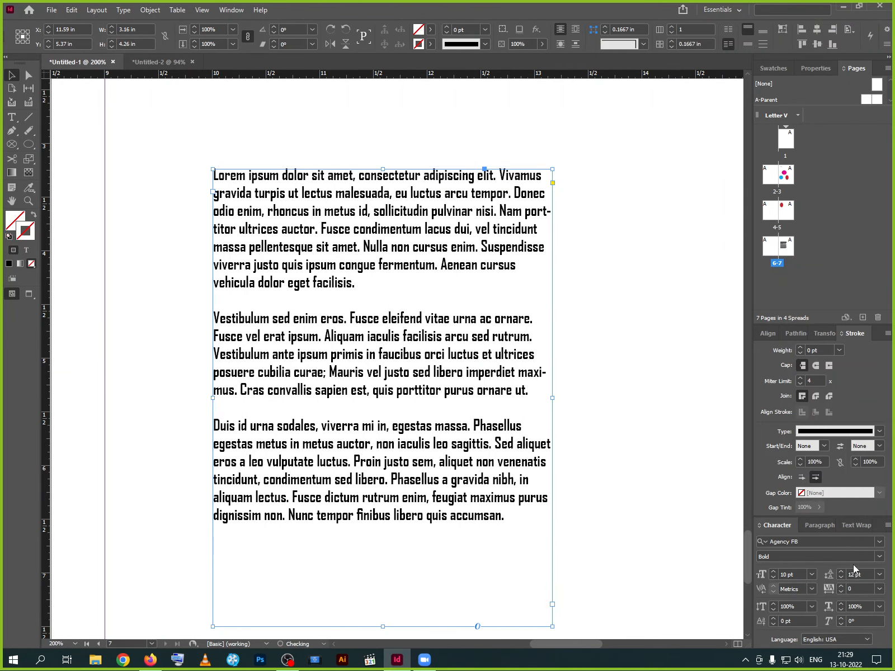
Slant the Lorem ipsum text by gradually increasing its skew to 29°
click(880, 606)
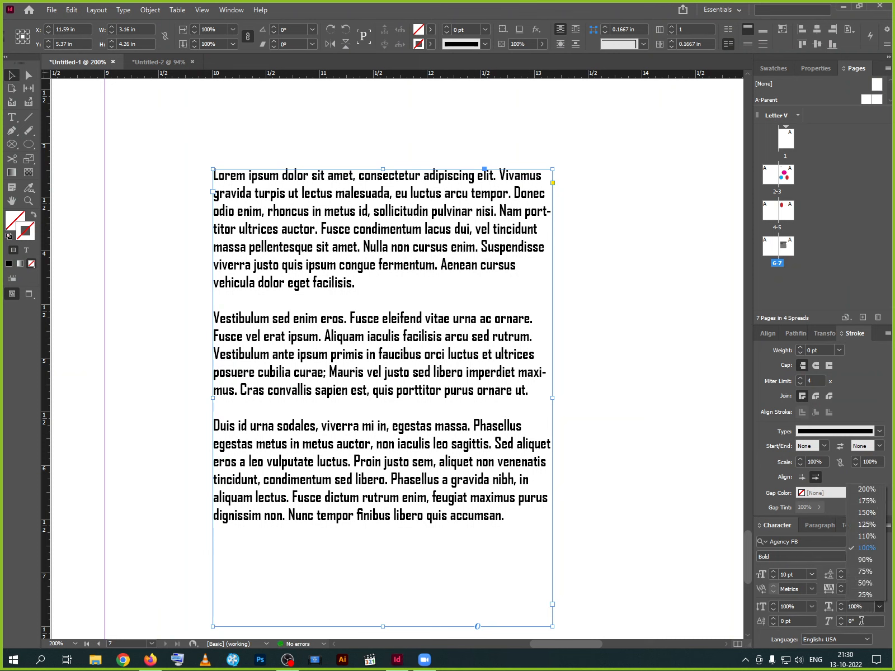
click(842, 617)
click(841, 618)
click(841, 617)
click(842, 617)
click(842, 617)
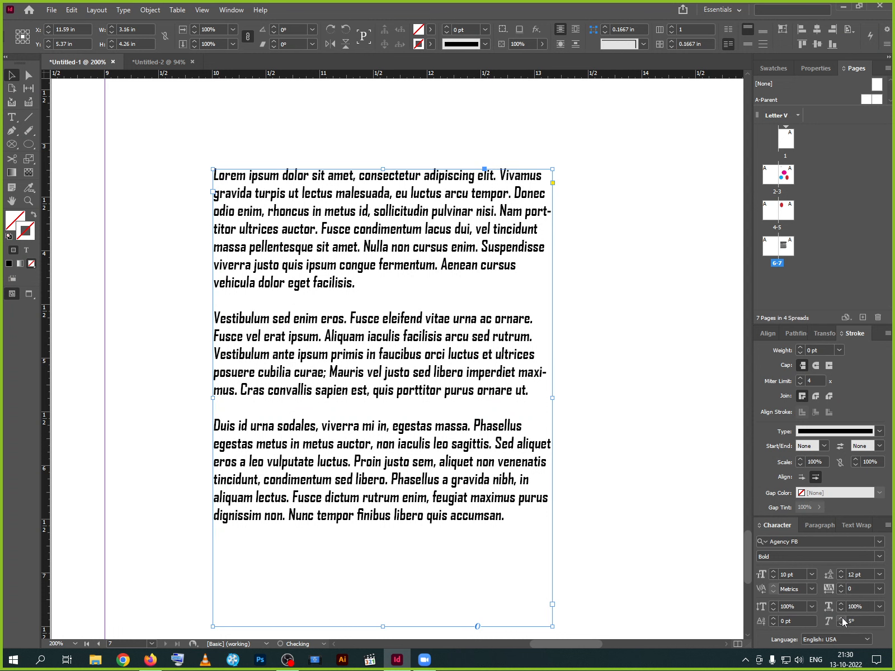
click(841, 617)
click(842, 618)
click(841, 618)
click(841, 617)
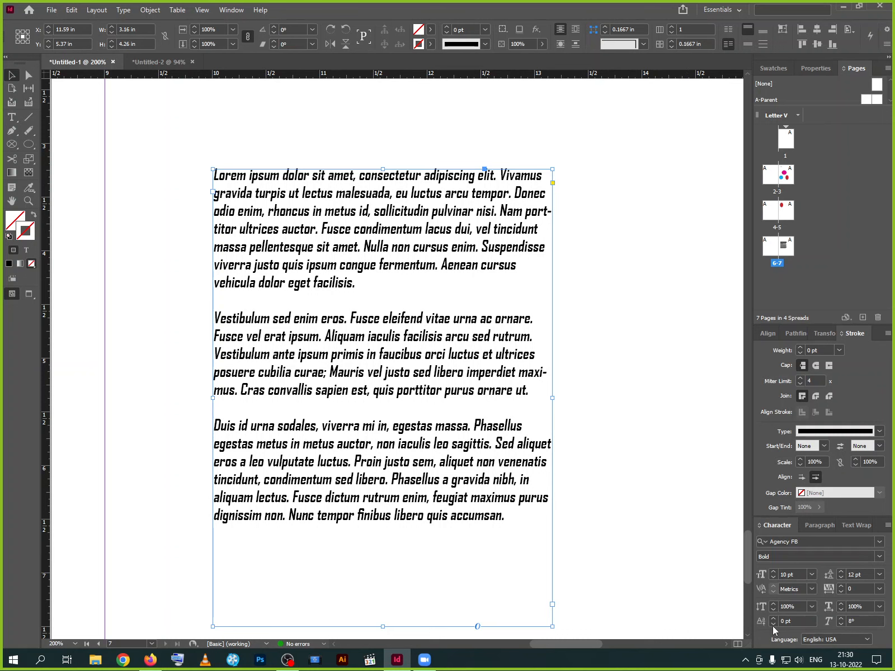
click(841, 617)
click(840, 617)
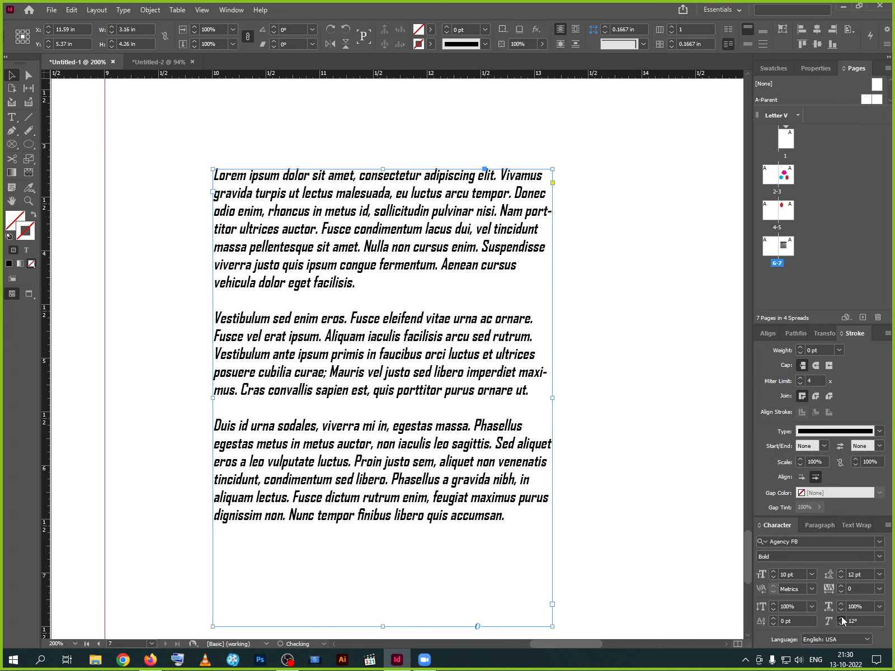
click(841, 618)
click(840, 616)
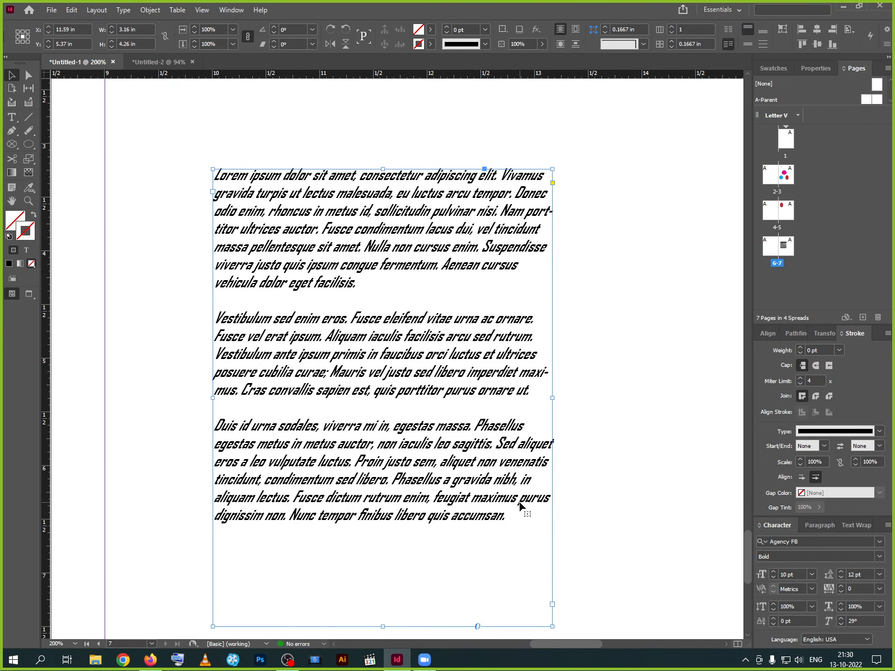
Increase the text's skew to 34° while viewing it at 600%, and try to set the skew to 180°
key(ctrl+equal)
key(ctrl+equal)
key(ctrl+equal)
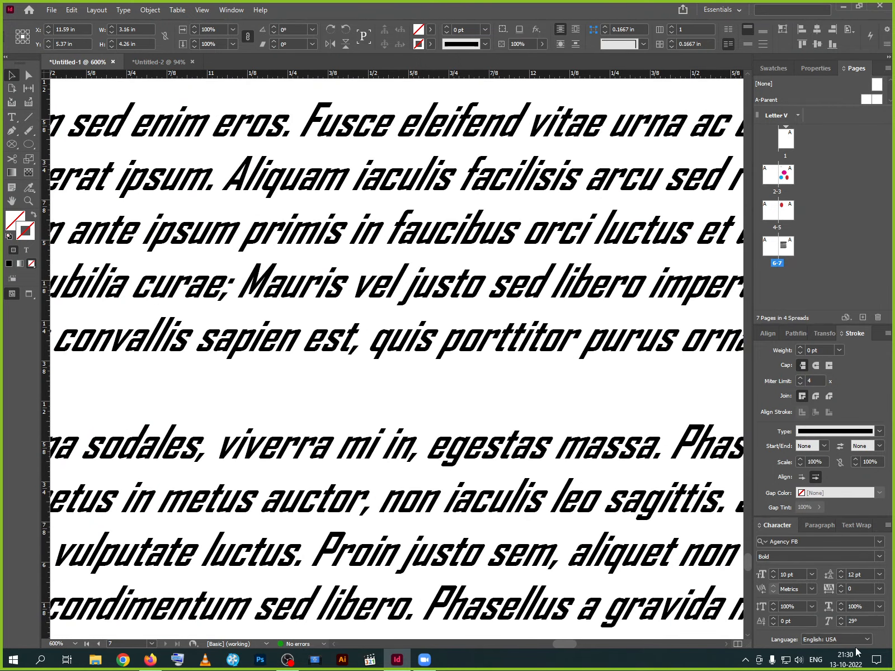
click(842, 618)
click(863, 618)
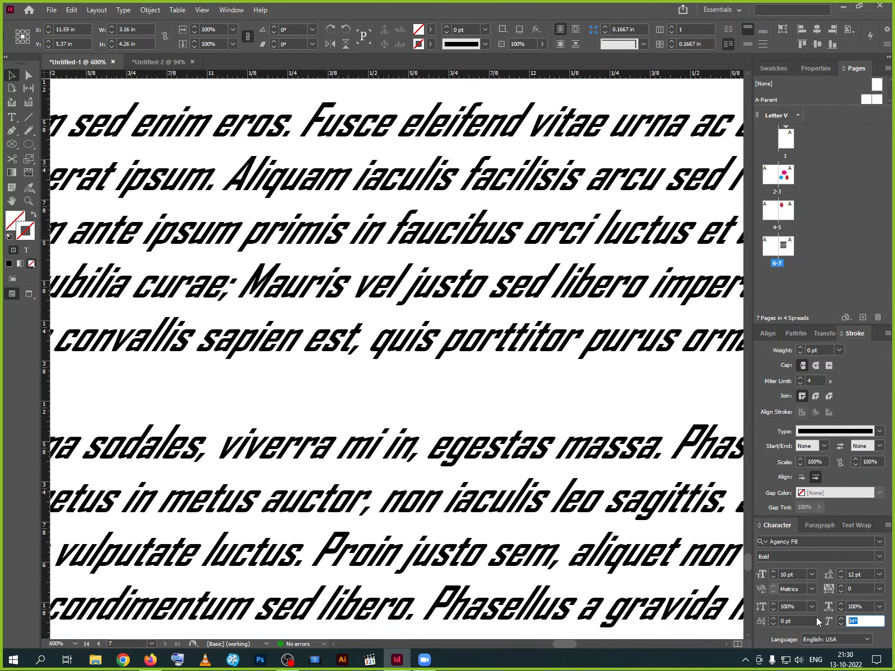
text(180)
key(Return)
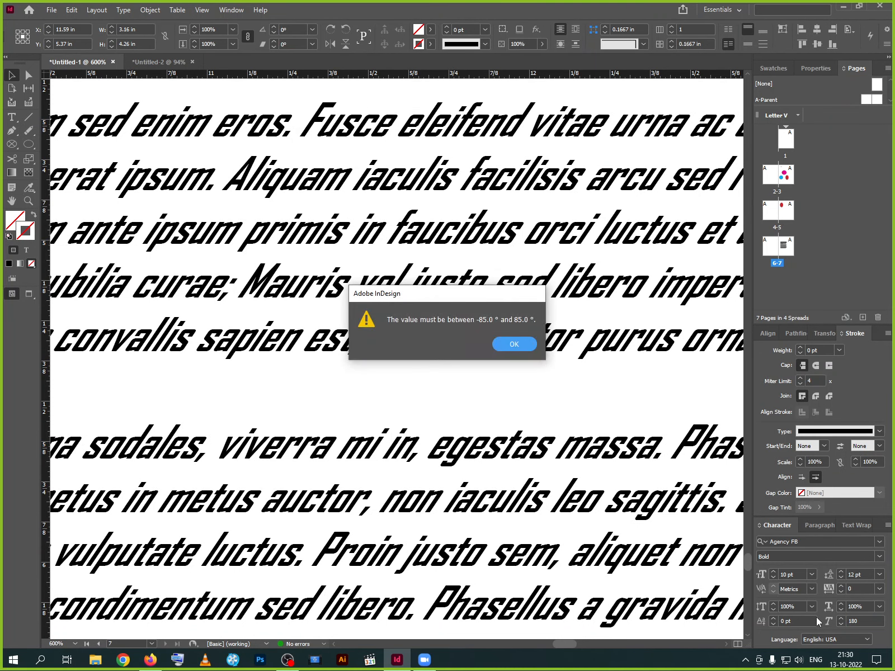
click(502, 347)
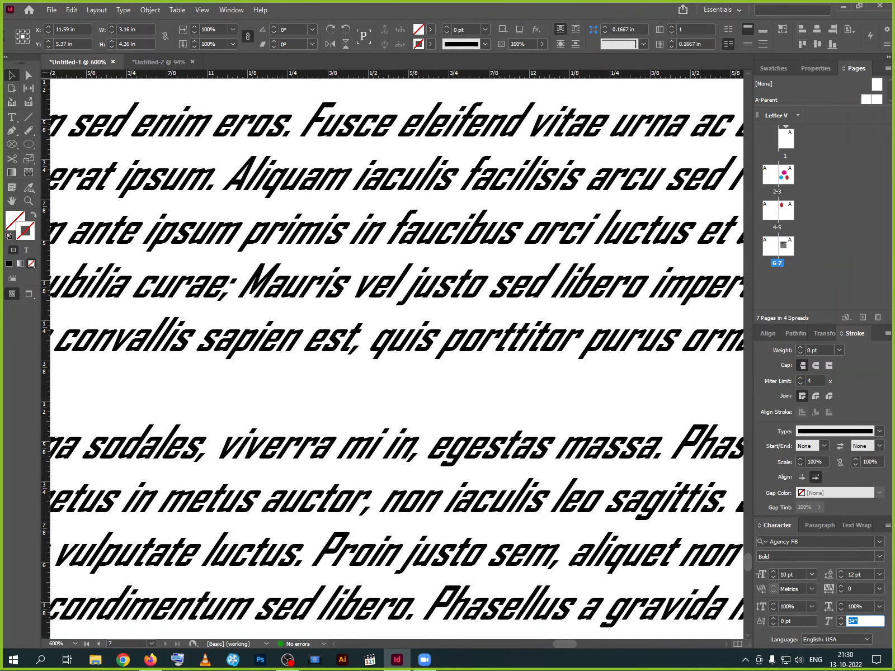
Set the text's skew to 85°, and reset it to 0°
text(85)
key(Return)
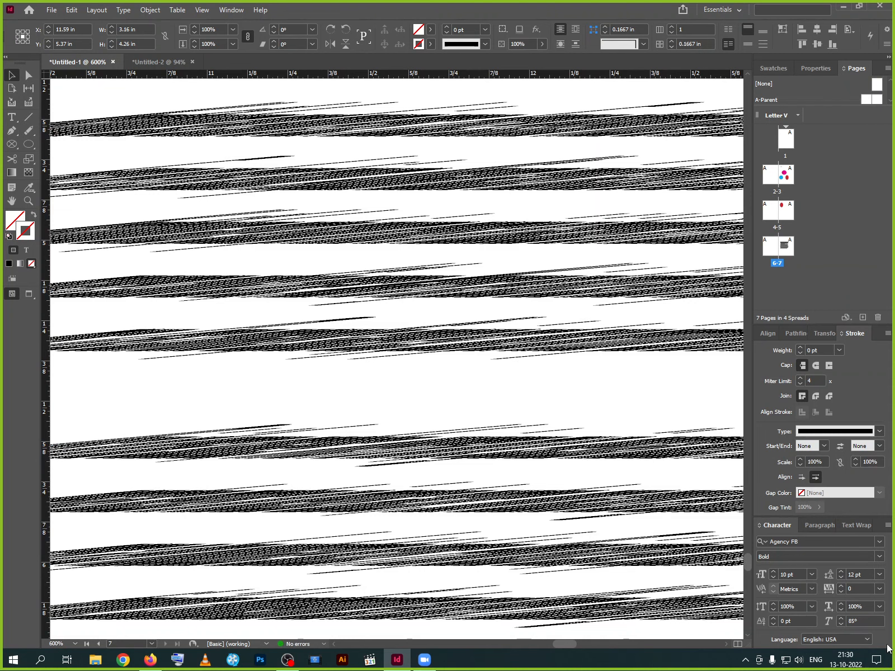
click(847, 623)
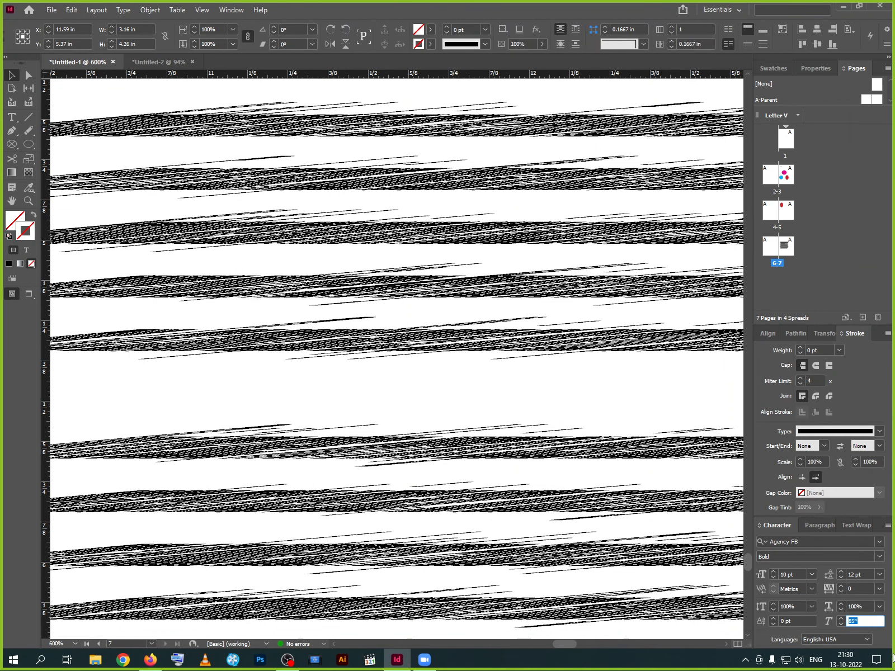
key(Return)
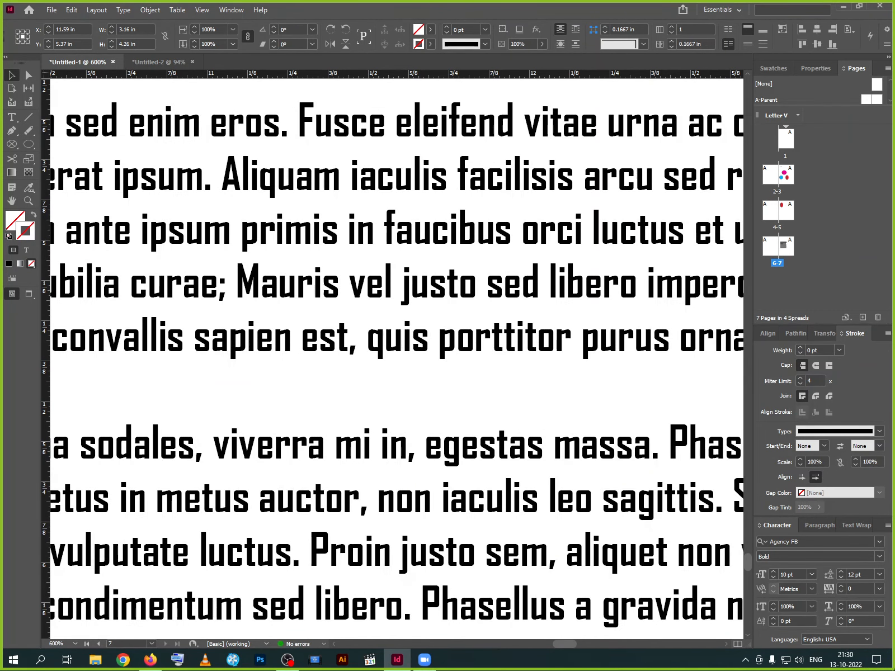
Slant the text in the opposite direction with a skew of -85°, and return the skew to 0°
click(851, 622)
key(Return)
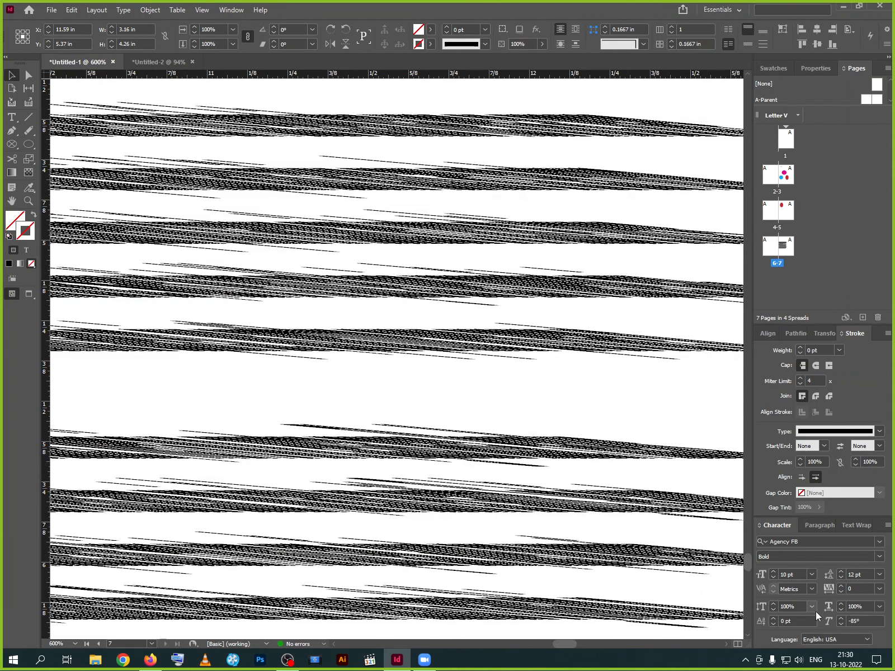
click(858, 622)
click(824, 638)
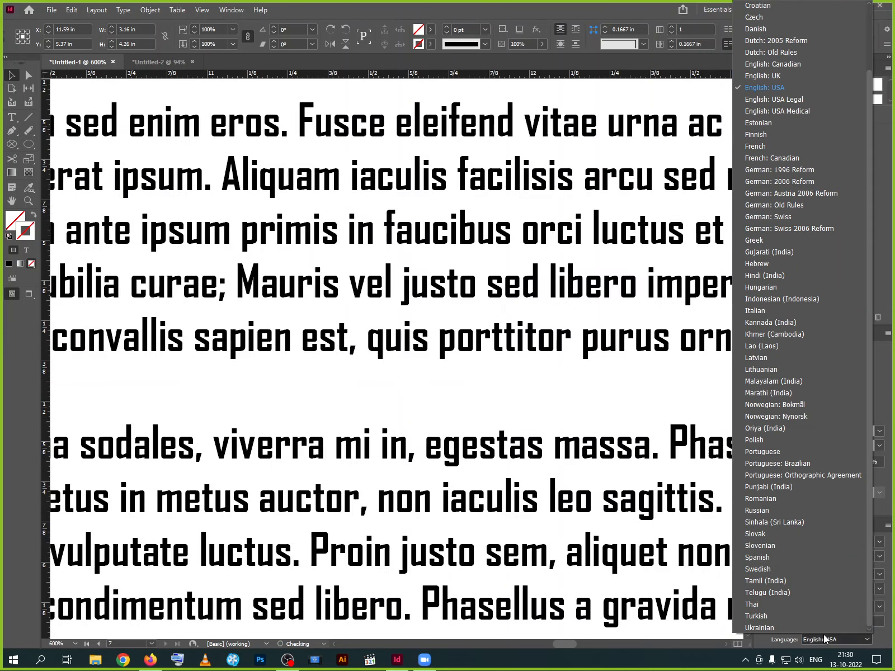
click(876, 639)
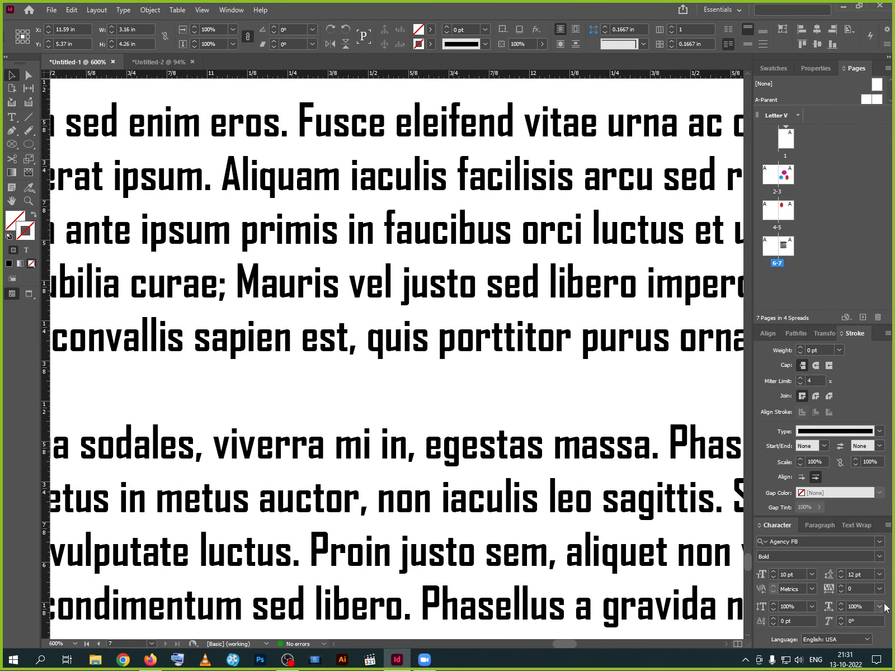
Justify the Lorem ipsum paragraphs with their last lines aligned left
click(820, 525)
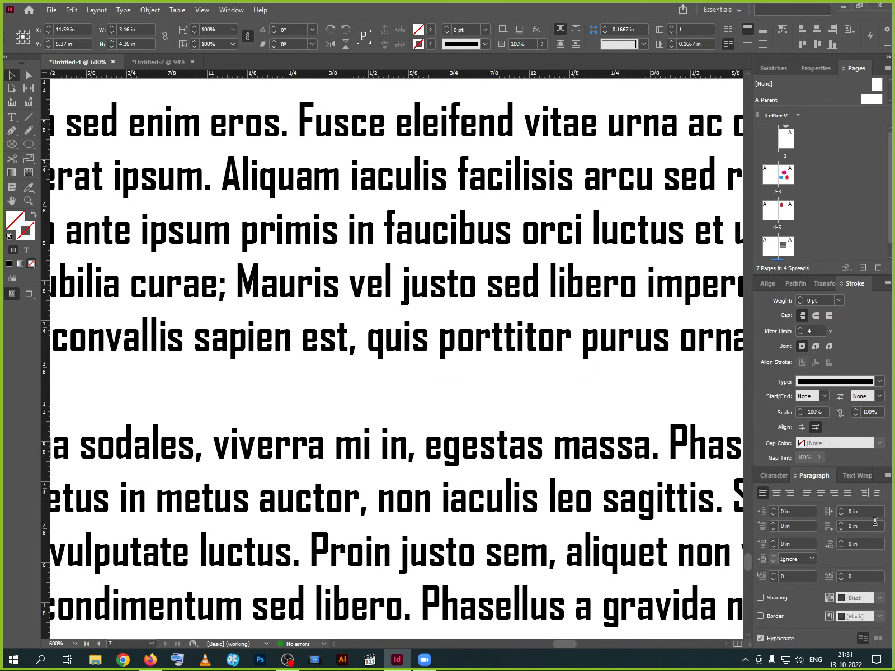
click(805, 494)
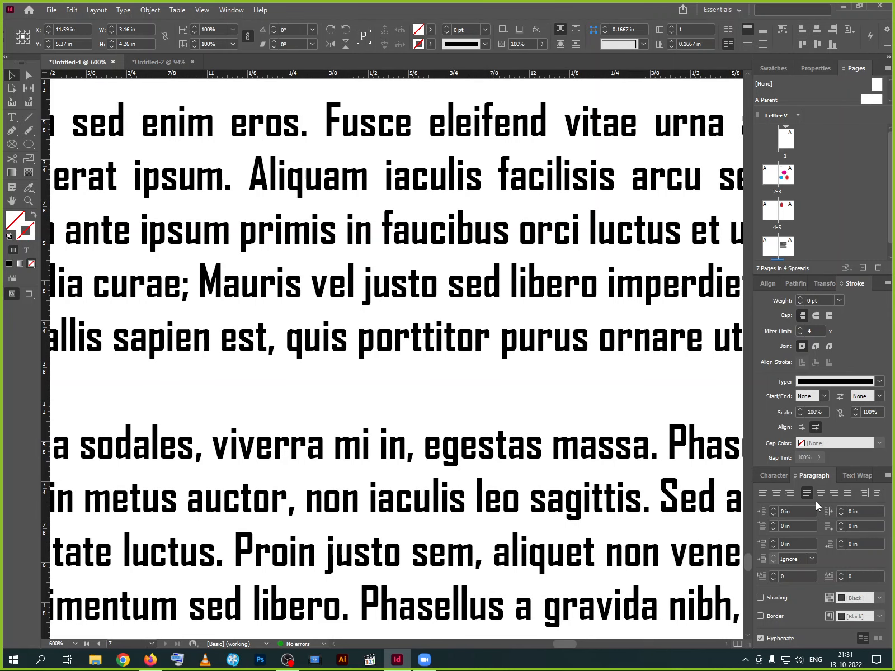
Indent the paragraphs 0.5 in from the left and 0.0625 in from the right
click(772, 507)
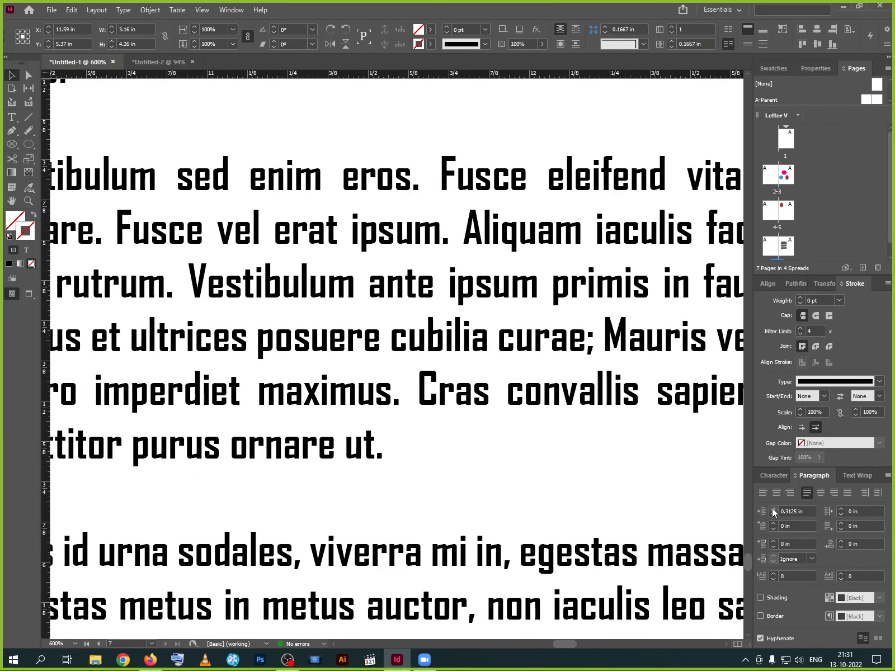
key(ctrl+1)
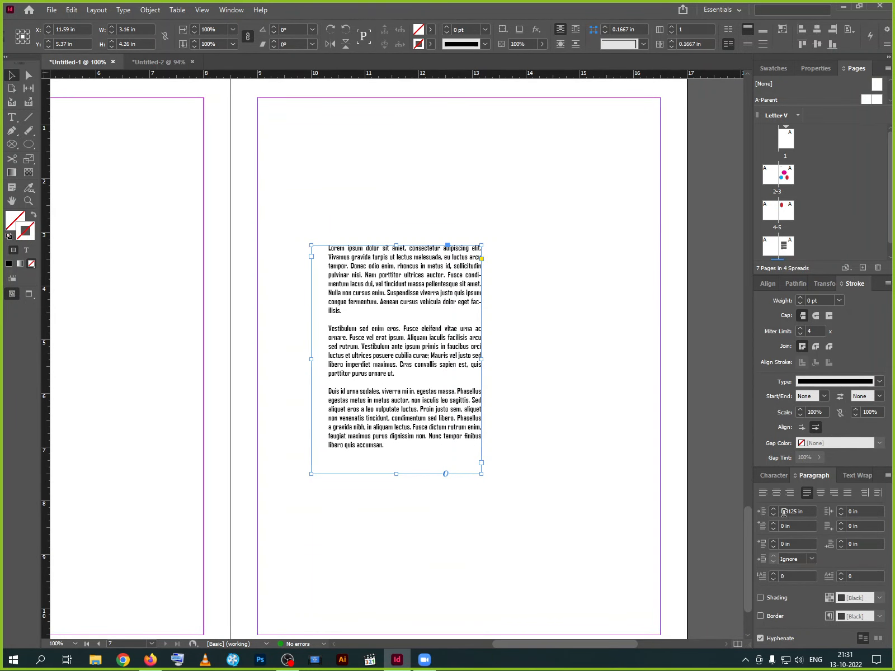
click(775, 509)
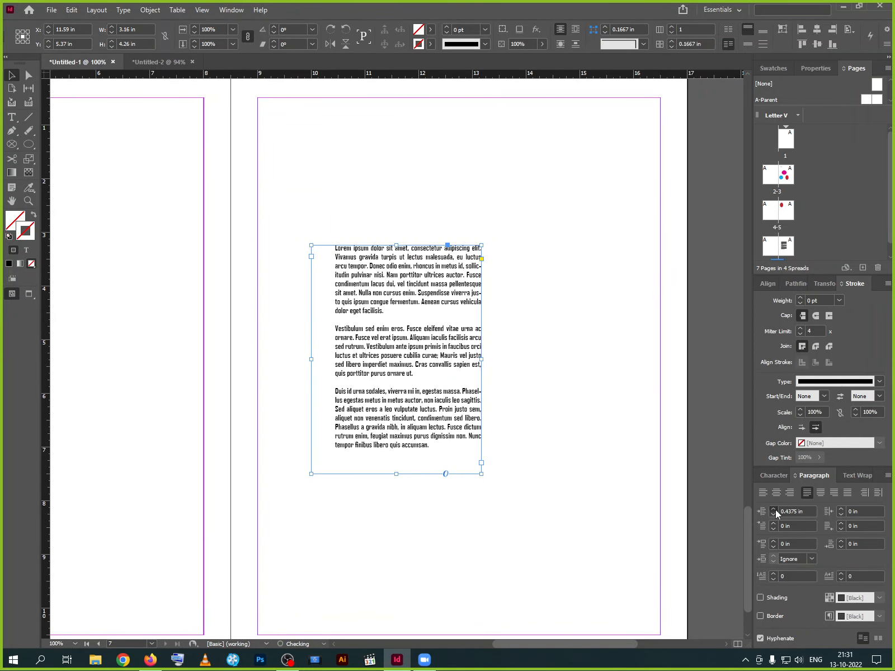
click(843, 507)
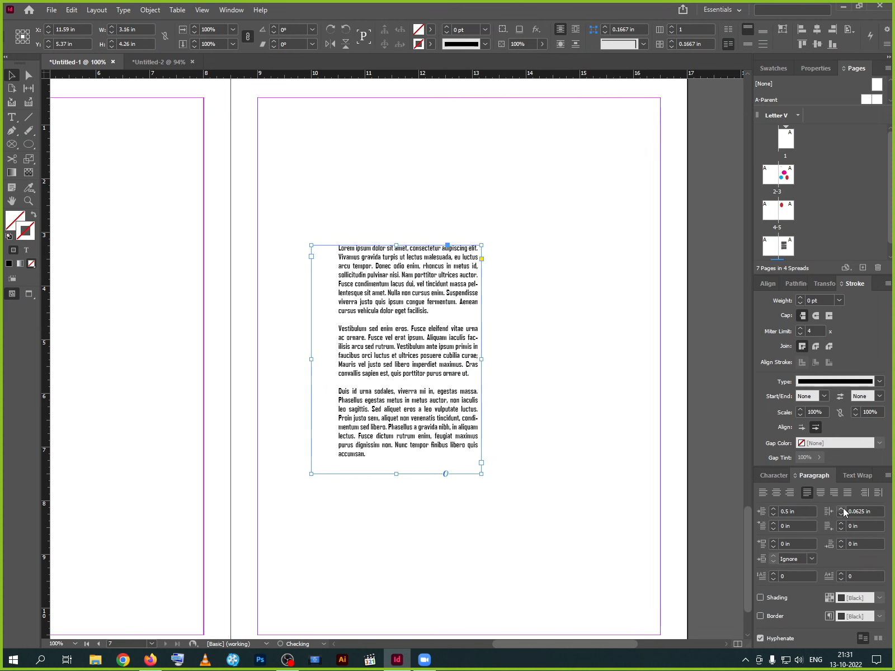
Set the first-line left indent of the Lorem ipsum paragraphs to 0.6875 in
click(774, 525)
click(775, 524)
click(775, 525)
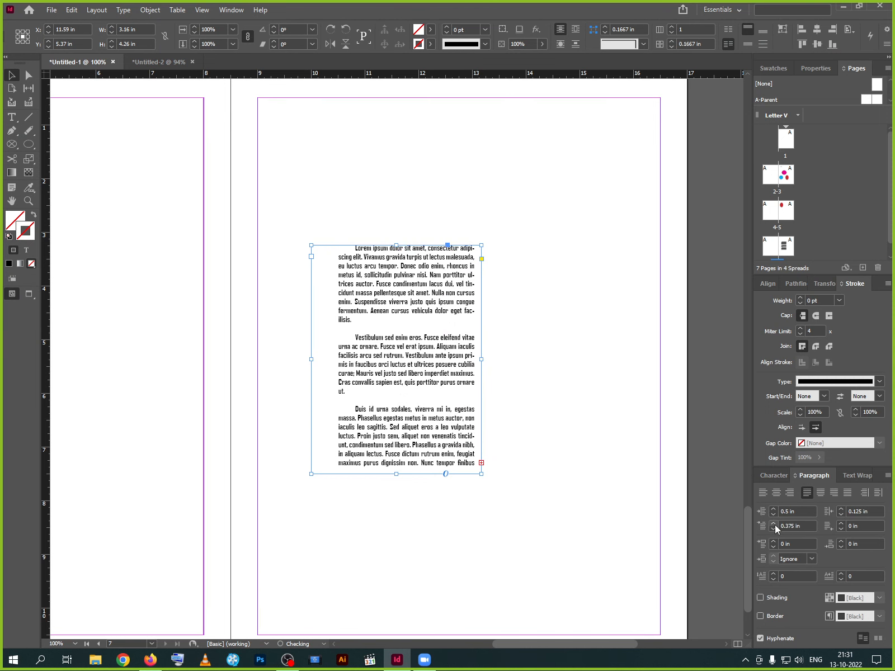
click(774, 524)
click(774, 524)
click(774, 524)
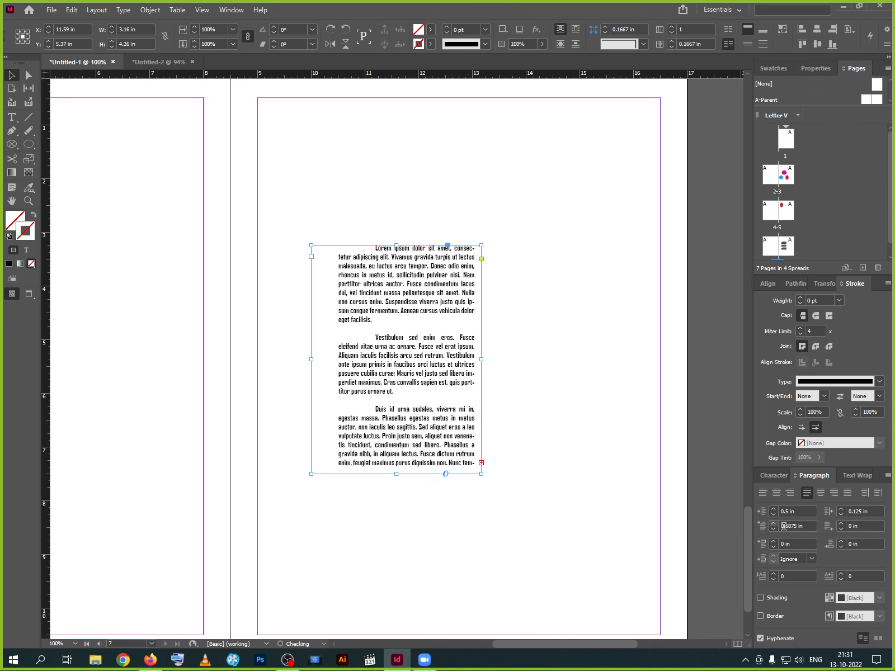
Set the last-line right indent of the paragraphs to 0.9375 in
click(842, 523)
click(842, 523)
click(842, 522)
click(842, 523)
click(842, 523)
click(842, 523)
click(842, 523)
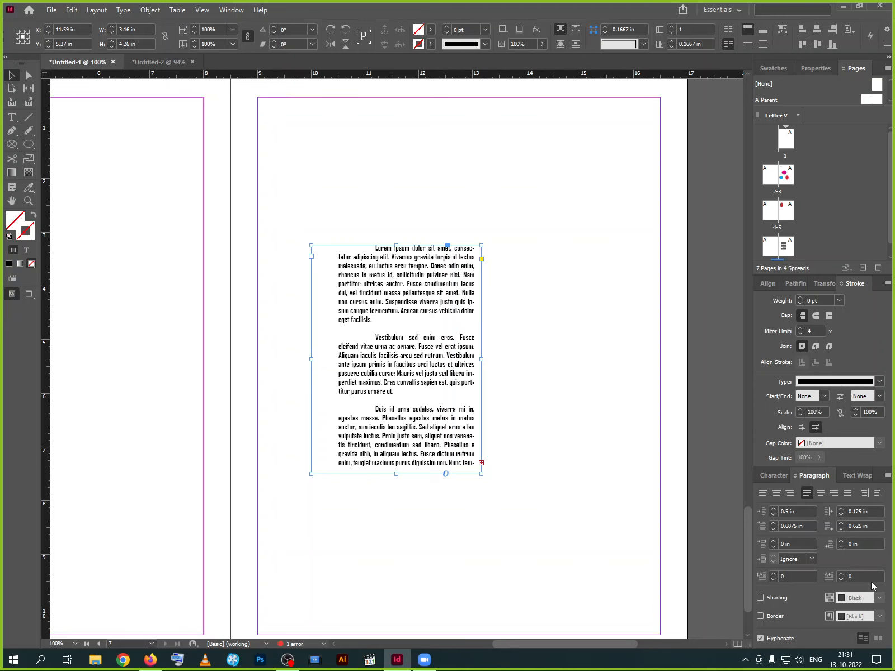
click(841, 522)
click(841, 522)
click(841, 522)
click(841, 522)
click(841, 523)
Raise the space before the paragraphs to 0.25 in, and reduce it to 0.0625 in
click(773, 542)
click(772, 542)
click(773, 542)
click(773, 542)
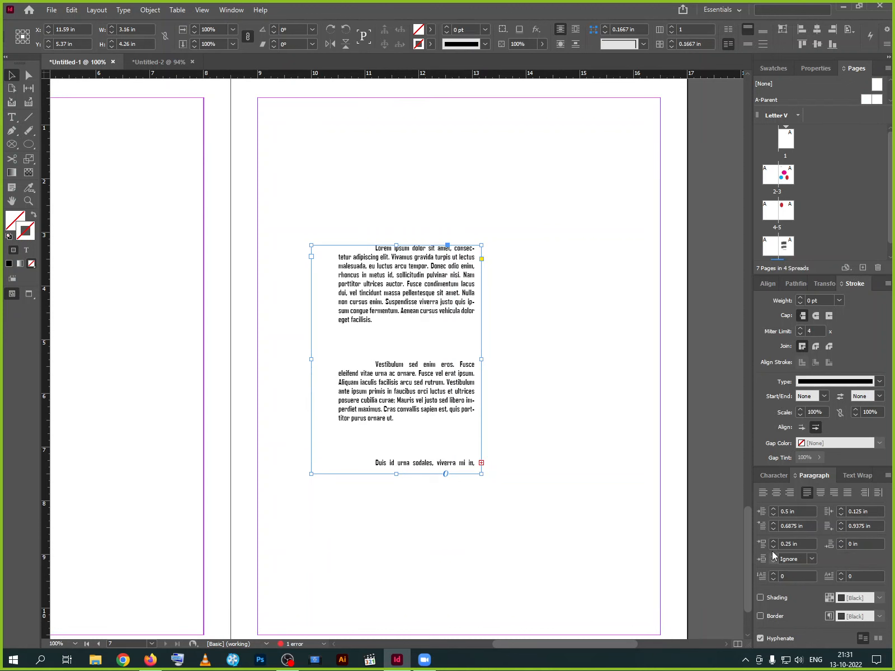
click(773, 548)
click(772, 548)
click(772, 548)
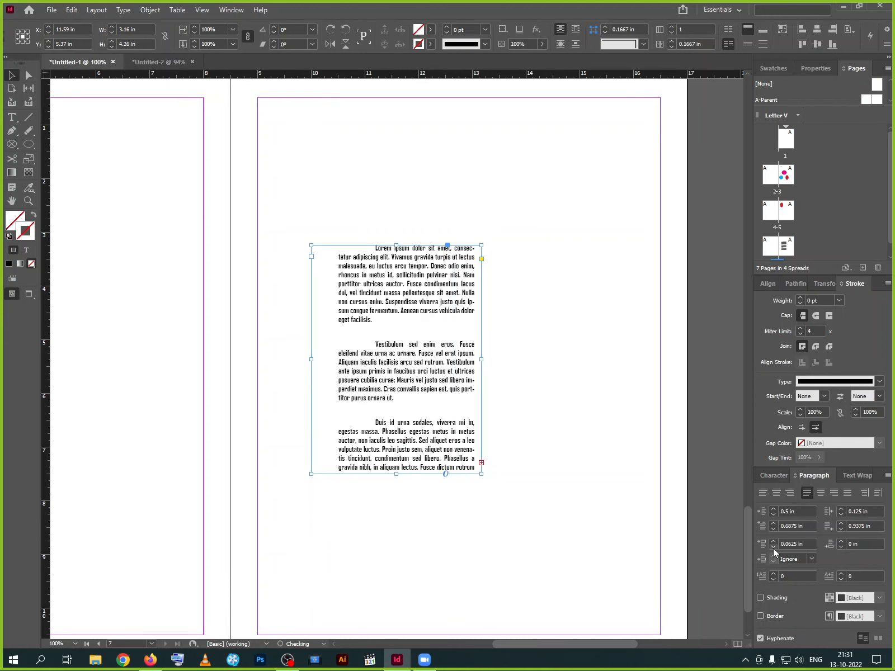
Raise the space after the paragraphs to 0.3125 in, and reduce it to 0.125 in
click(840, 541)
click(839, 541)
click(840, 541)
click(839, 540)
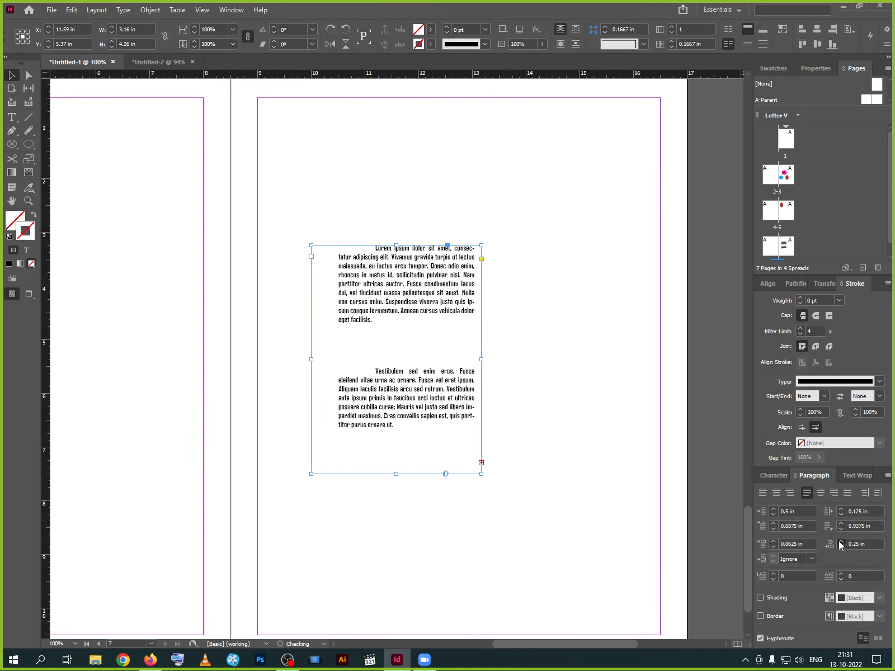
click(839, 541)
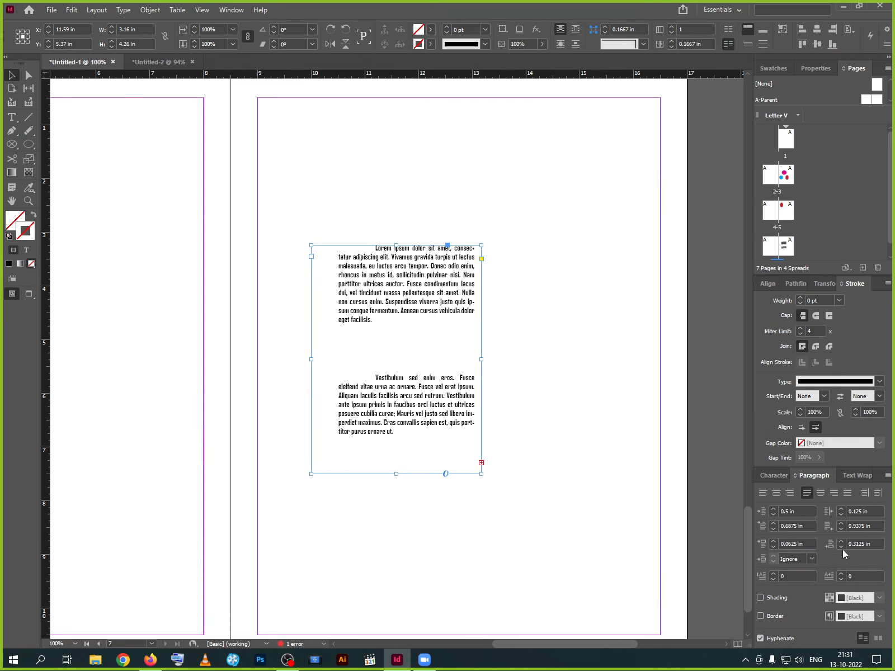
click(842, 545)
click(842, 546)
click(842, 546)
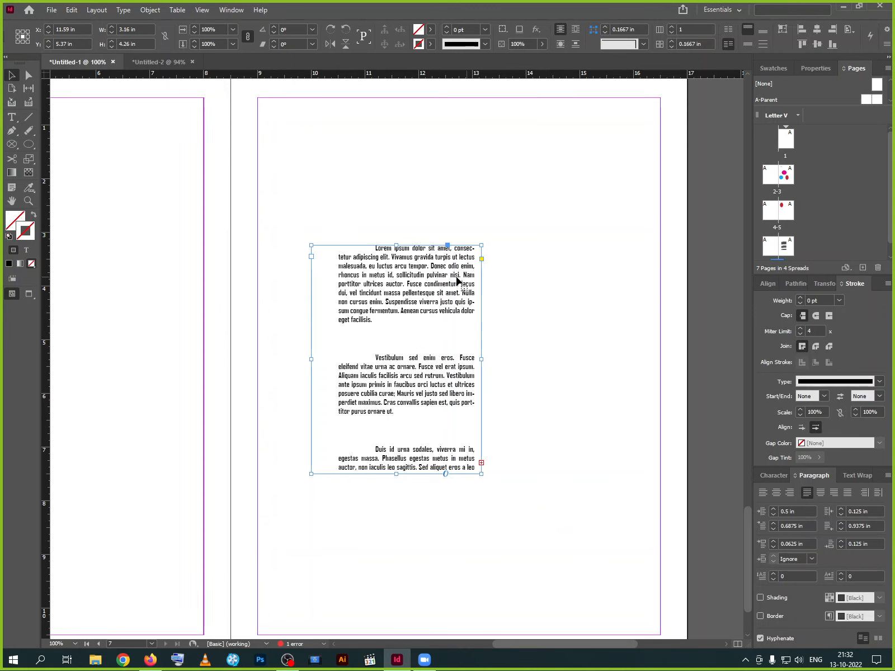
Delete the text frame and draw a closed, straight-sided quadrilateral about 3.4 by 3.08 in with the Pen tool
key(Delete)
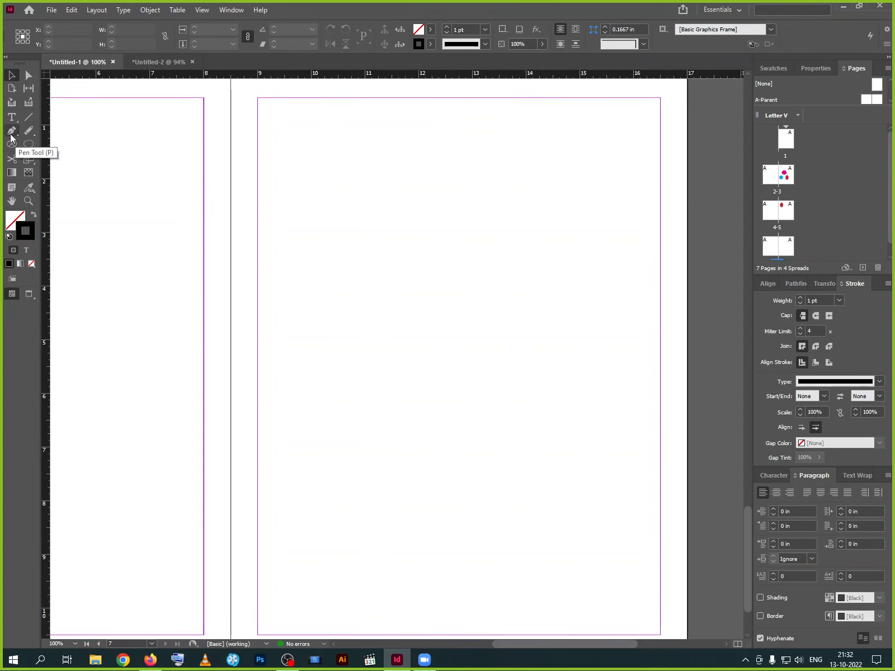
click(10, 132)
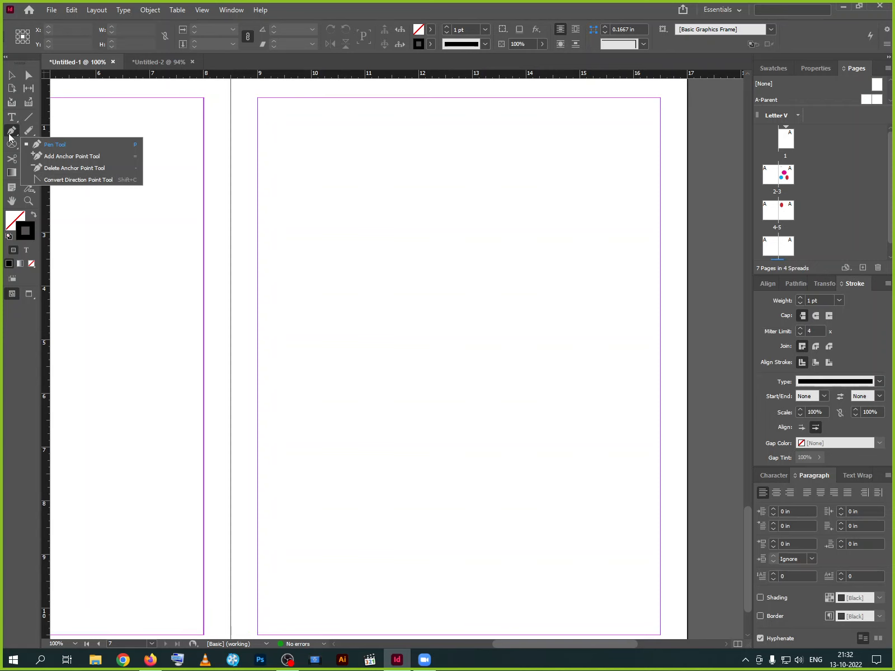
click(63, 149)
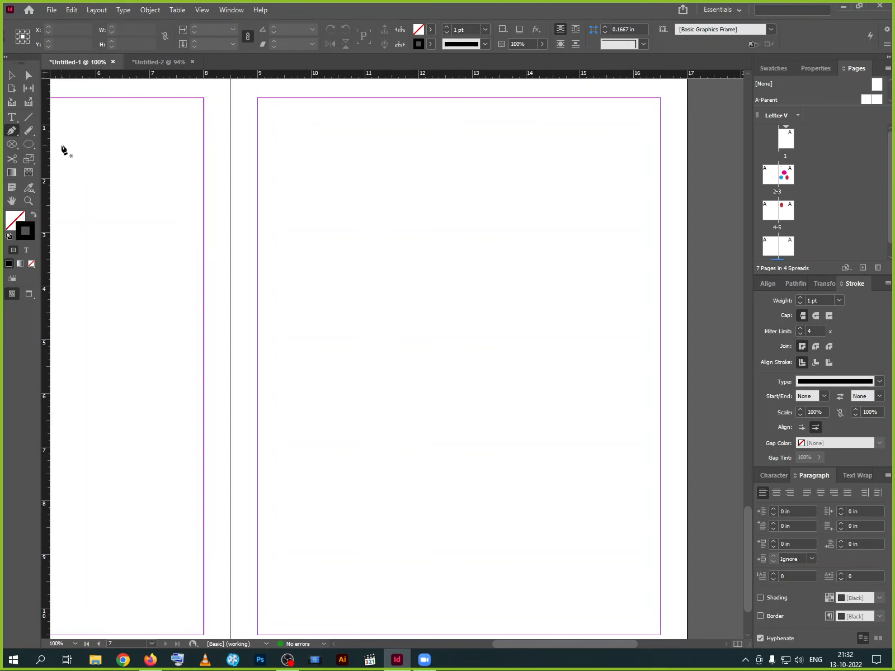
click(316, 377)
click(398, 268)
click(498, 348)
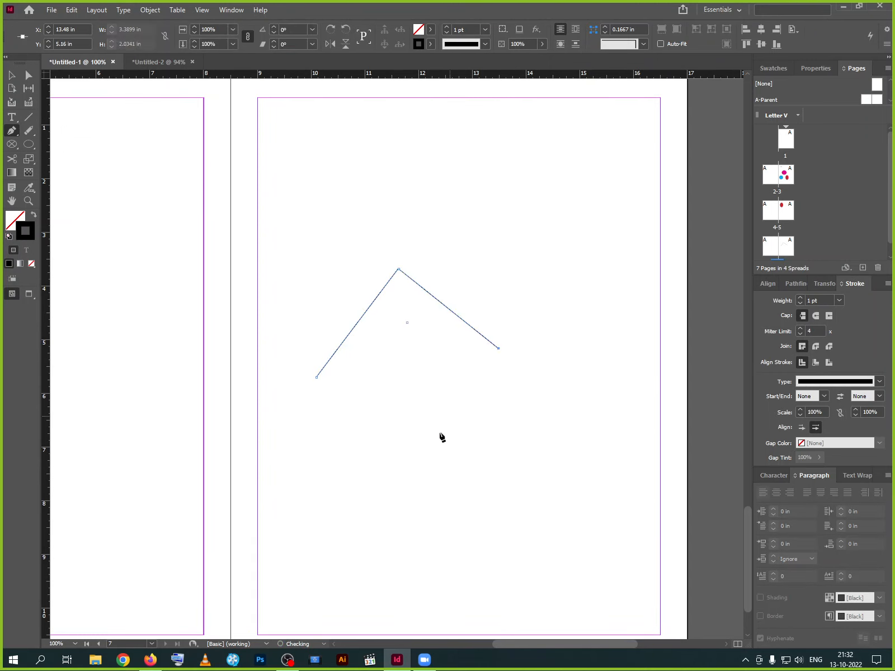
click(440, 432)
click(317, 378)
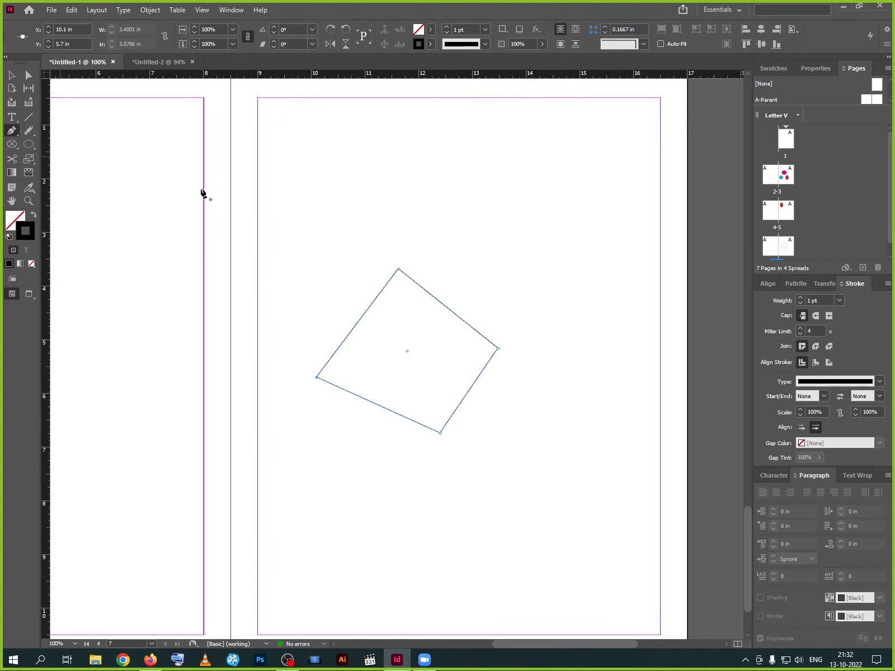
Draw a closed Pen tool shape above the quadrilateral, about 4.23 by 2.6 in, with one straight edge and three curved segments
click(310, 228)
drag(410, 156, 492, 178)
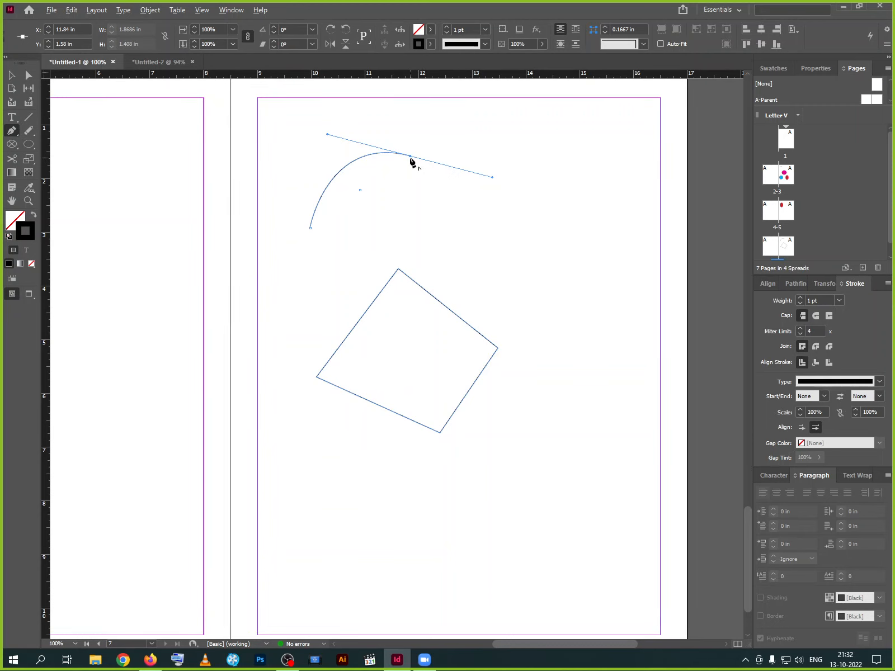
click(410, 156)
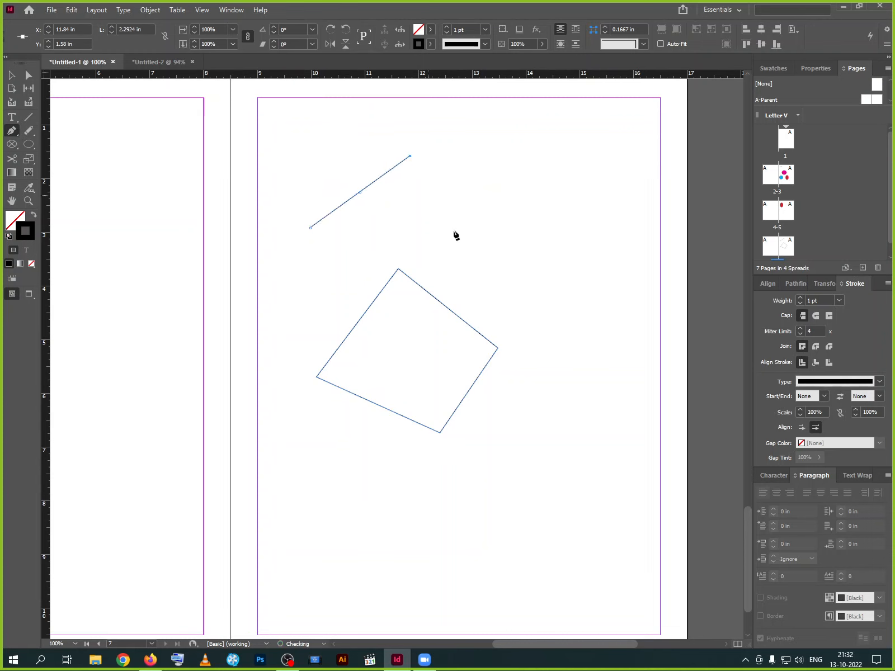
drag(464, 241, 570, 245)
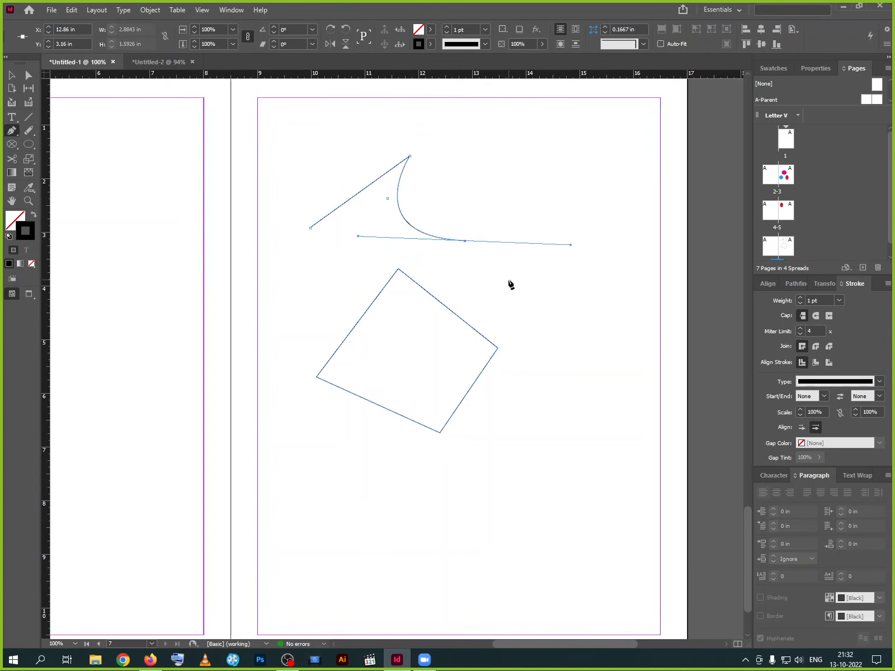
click(464, 241)
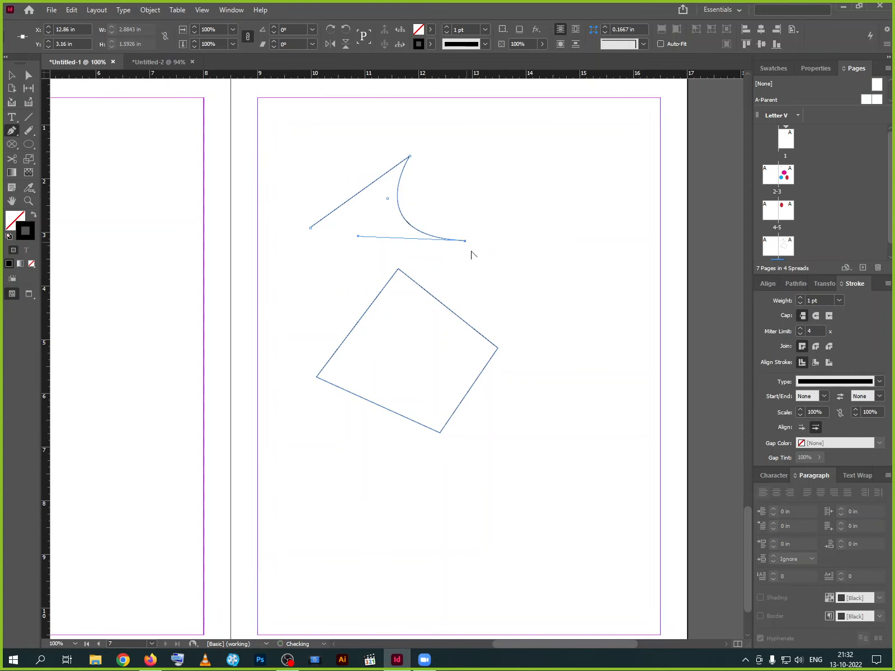
drag(536, 281, 530, 388)
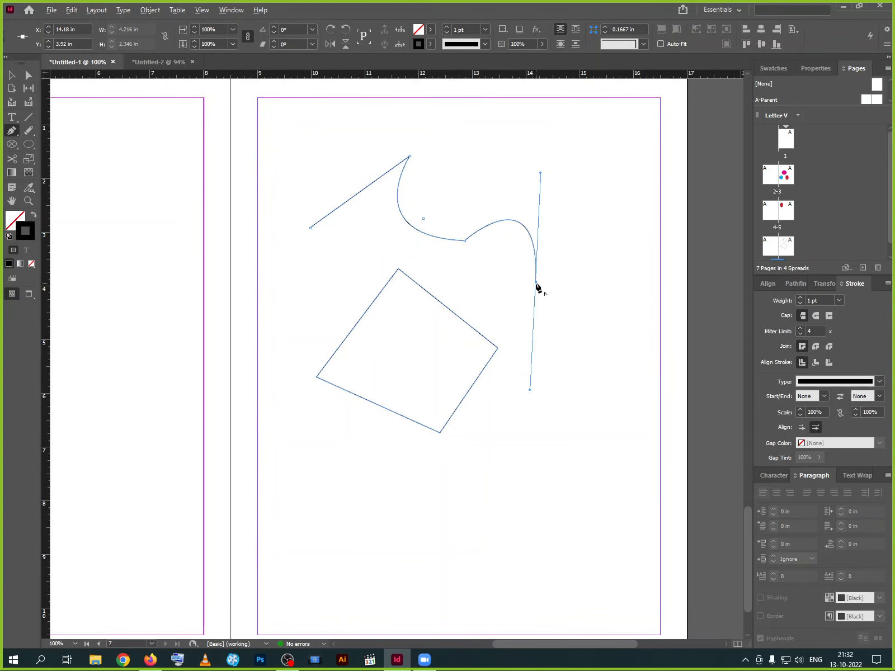
click(536, 282)
drag(310, 229, 295, 334)
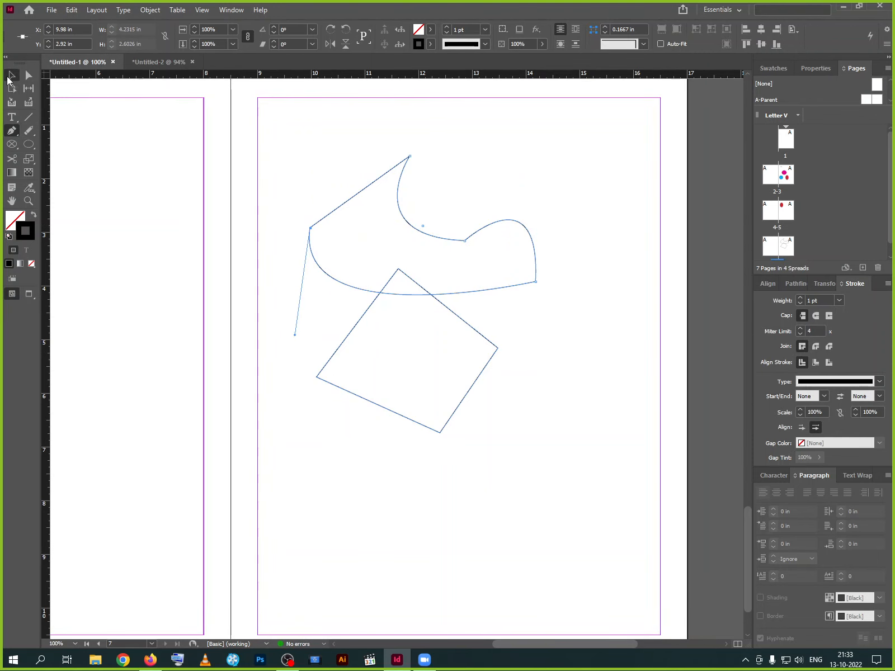
click(11, 76)
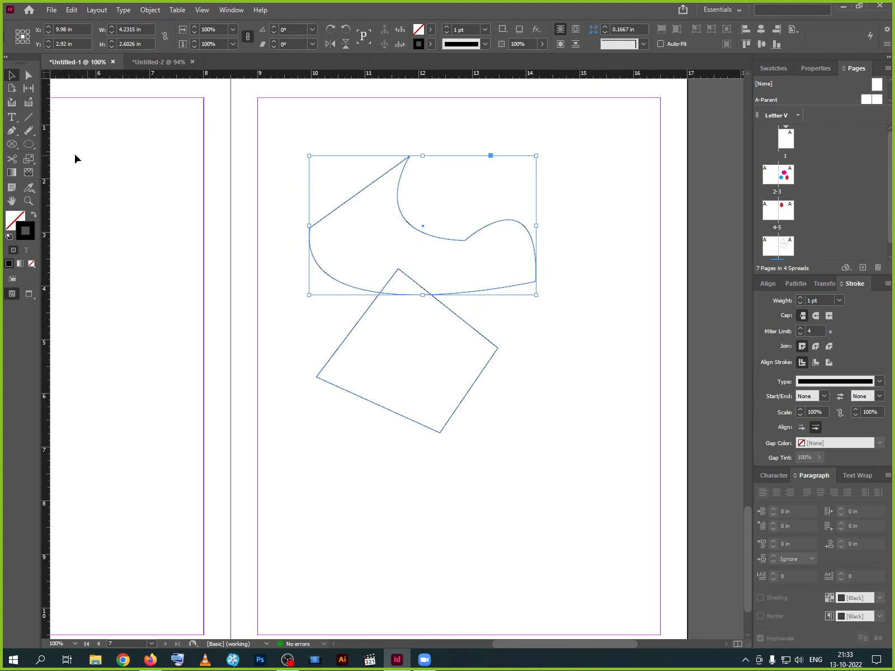
Add an anchor point midway along the upper shape's straight edge and another midway along its bottom curve
click(12, 133)
drag(13, 137, 53, 153)
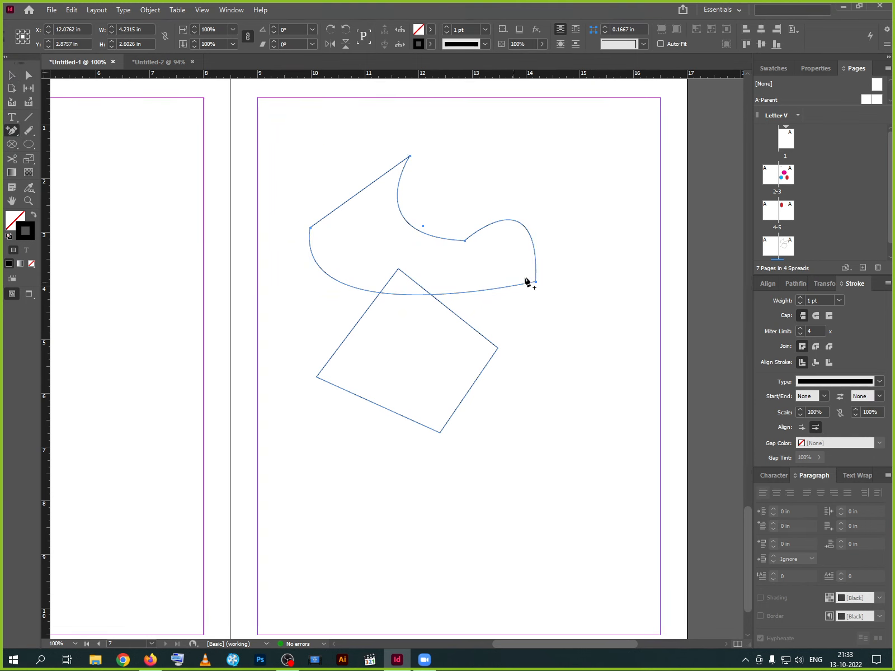
click(357, 195)
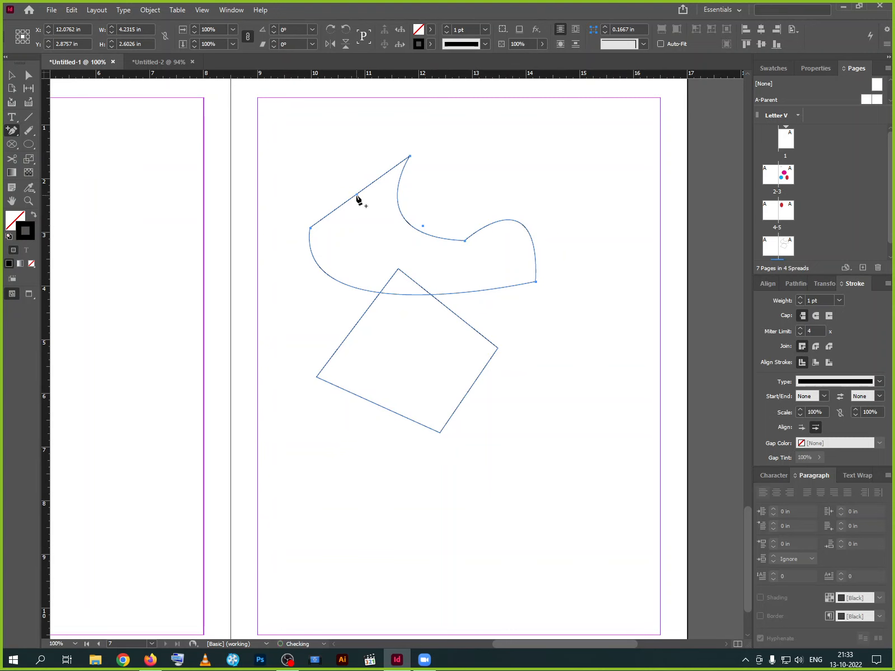
click(415, 295)
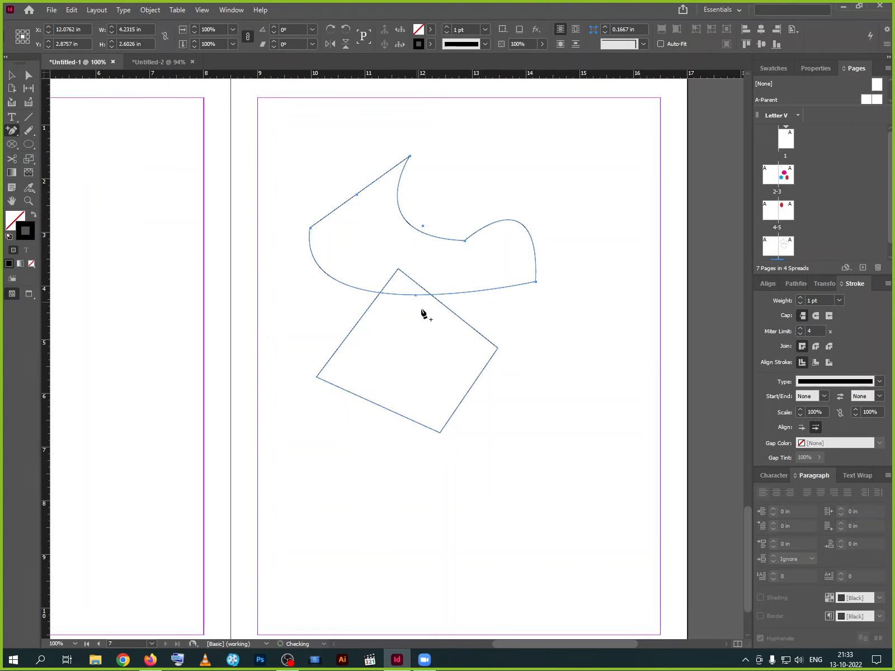
Move the straight edge's added anchor up and left to about X 10.02, Y 1.32 in, and the bottom one down to about X 11.94, Y 4.84 in
key(a)
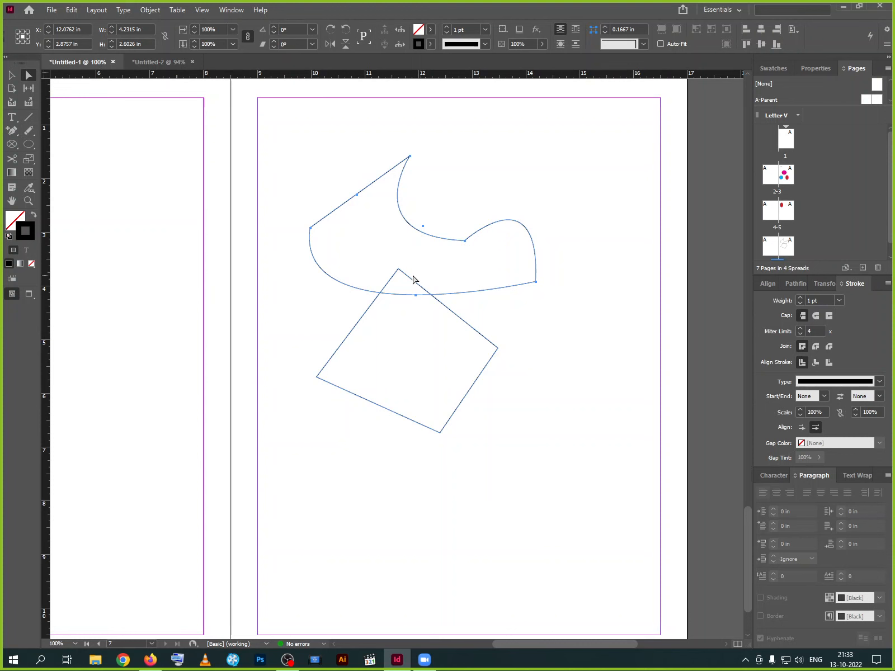
click(346, 192)
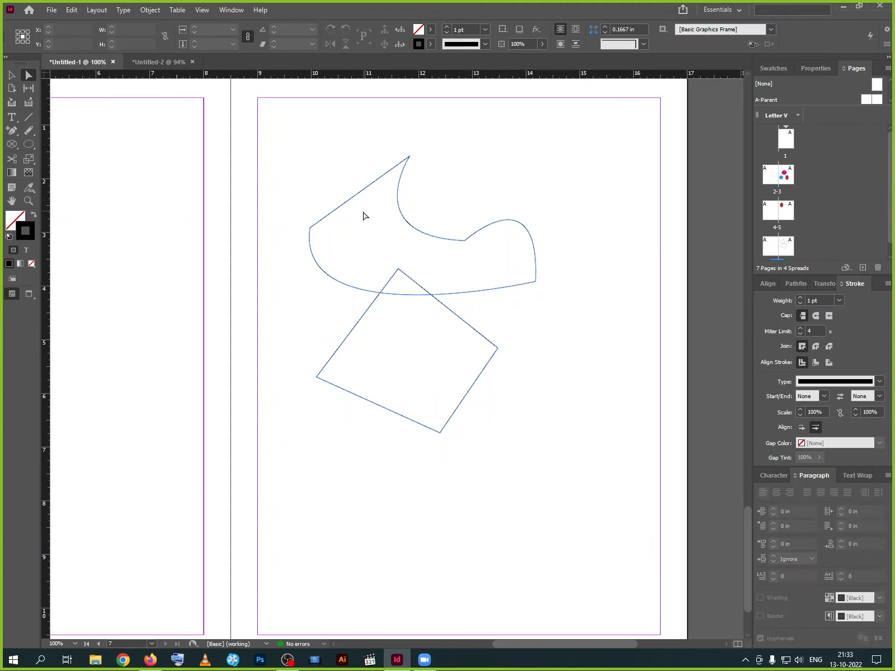
click(358, 195)
drag(358, 195, 312, 143)
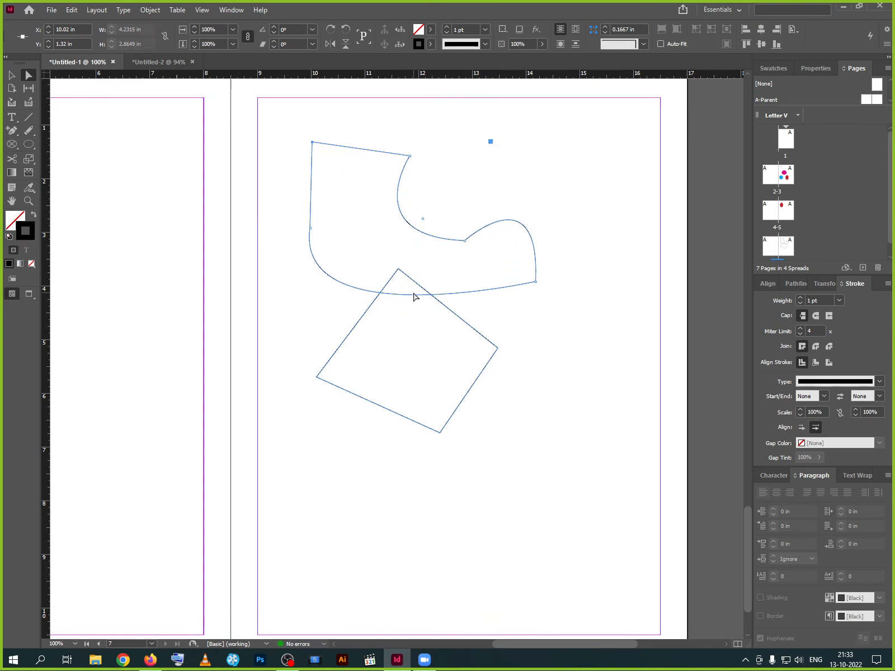
click(424, 319)
drag(409, 291, 416, 331)
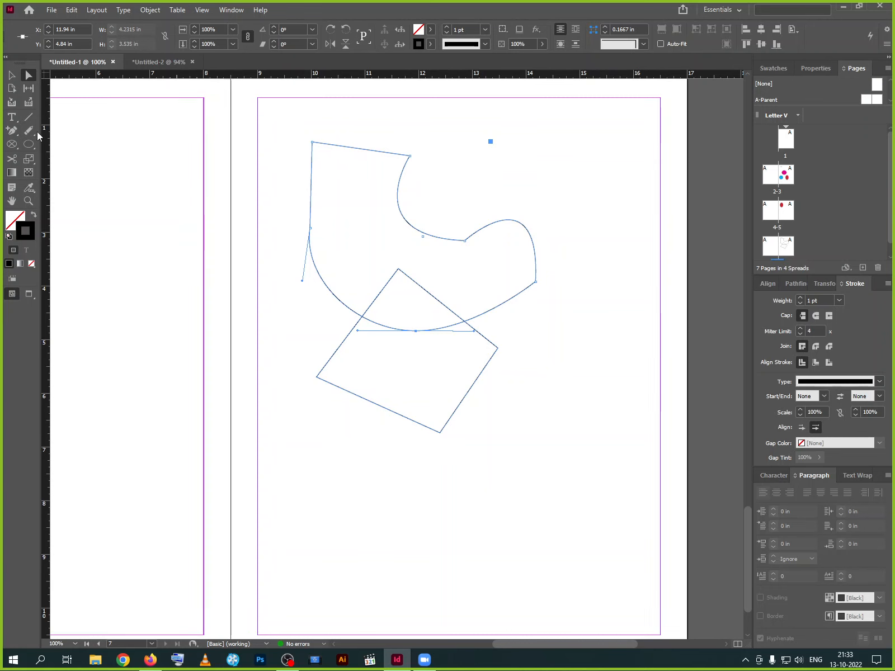
Delete the curved shape's anchor point between its two upper curves and the one at its far right corner
drag(11, 131, 63, 163)
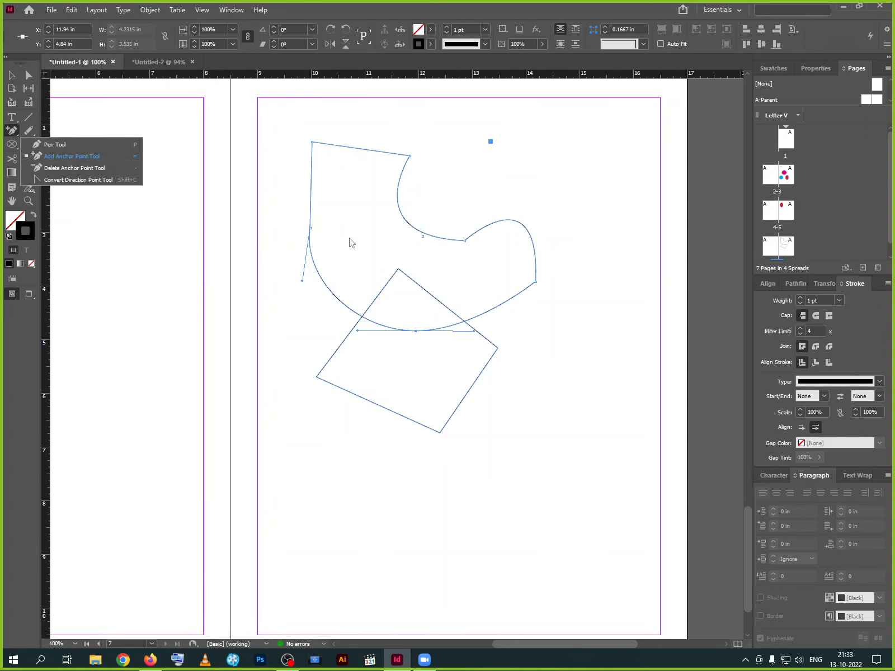
click(93, 170)
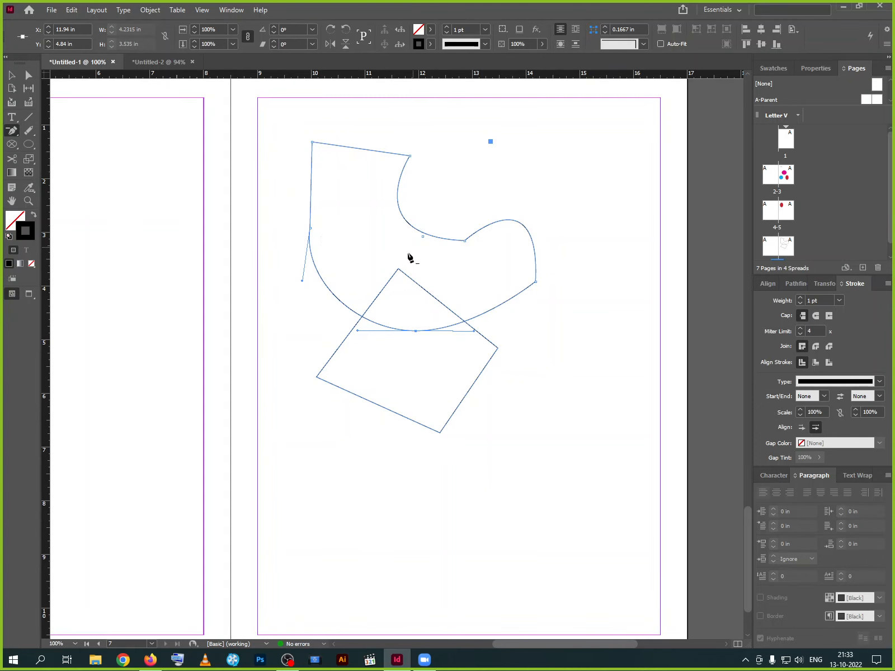
click(464, 241)
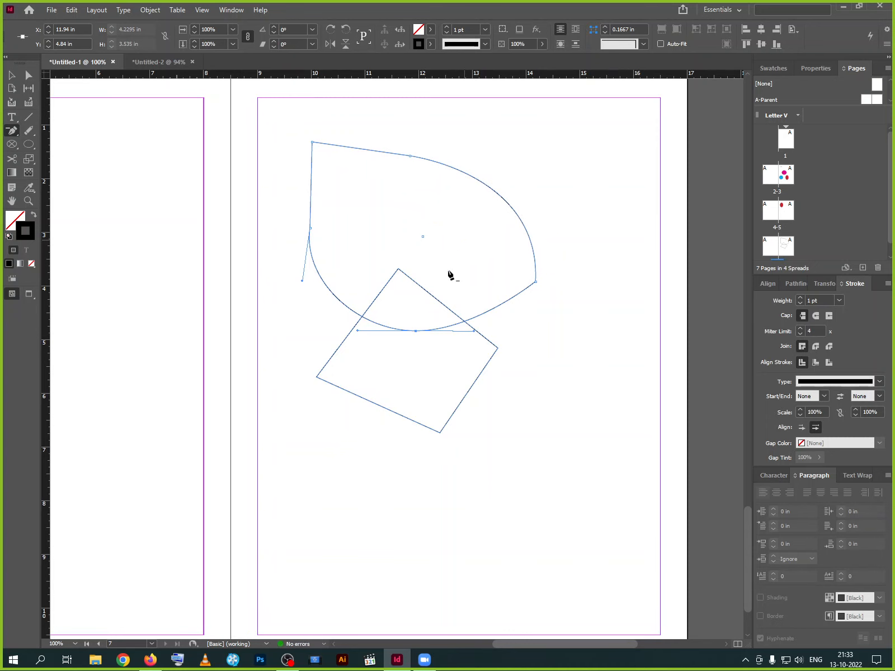
click(535, 281)
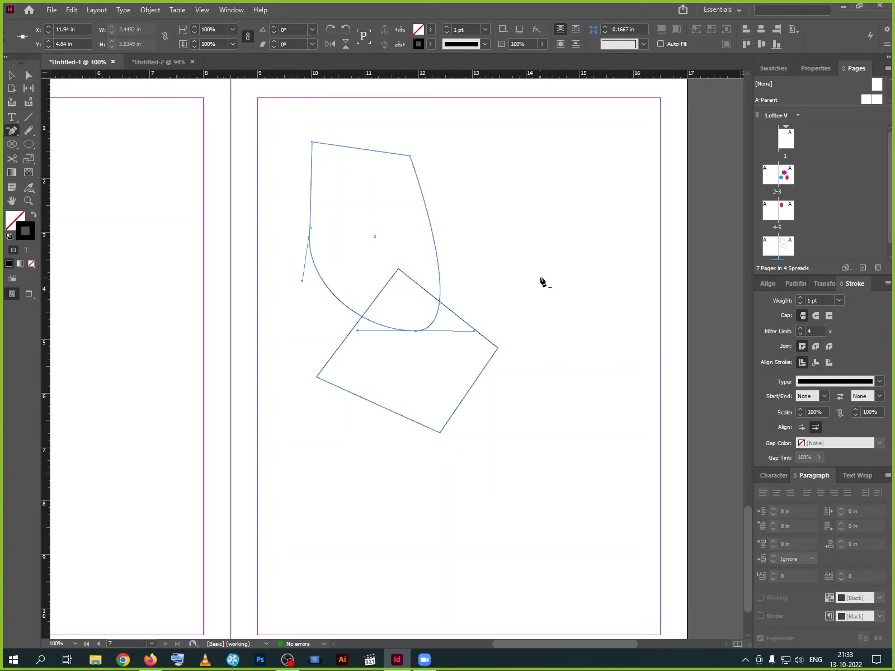
Convert the curved shape's two top corner points to smooth points with the Convert Direction Point tool, pulling their handles up and right
click(7, 134)
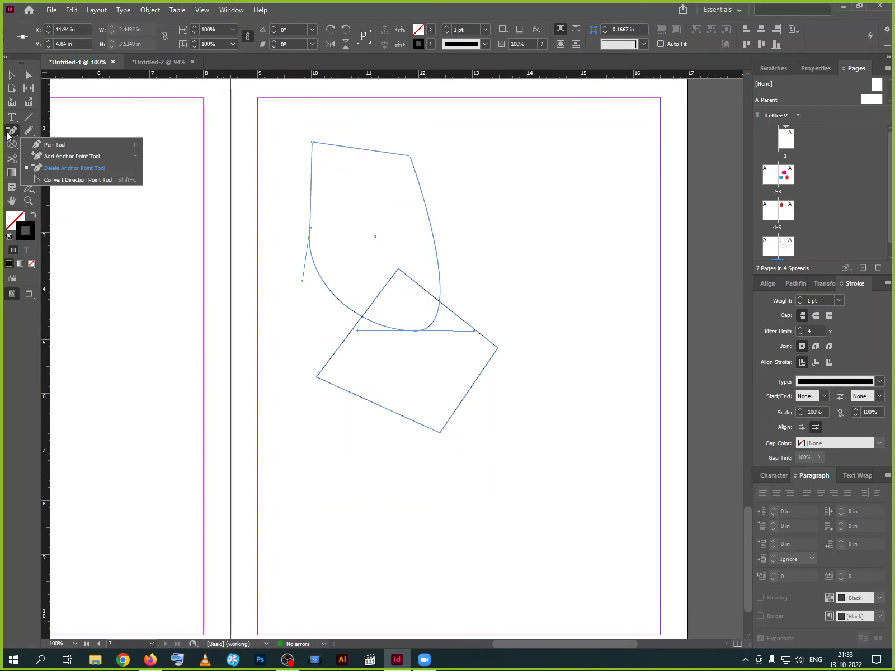
click(72, 180)
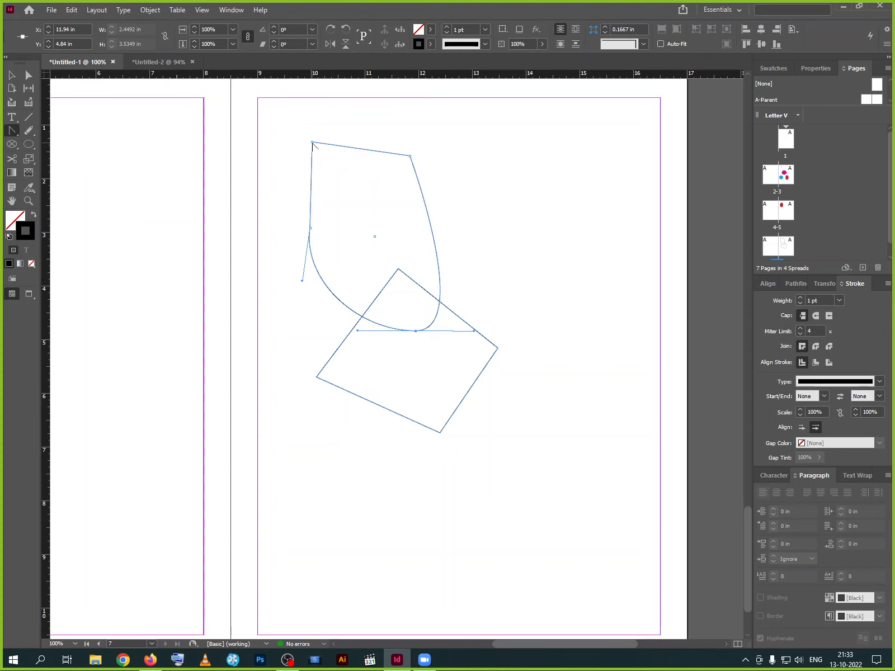
drag(312, 143, 358, 120)
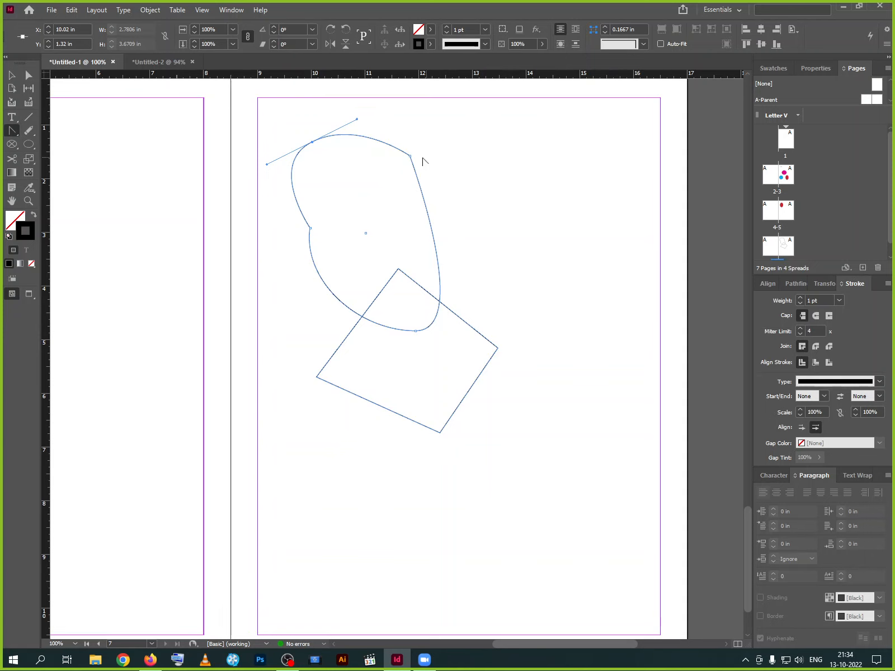
drag(410, 156, 502, 103)
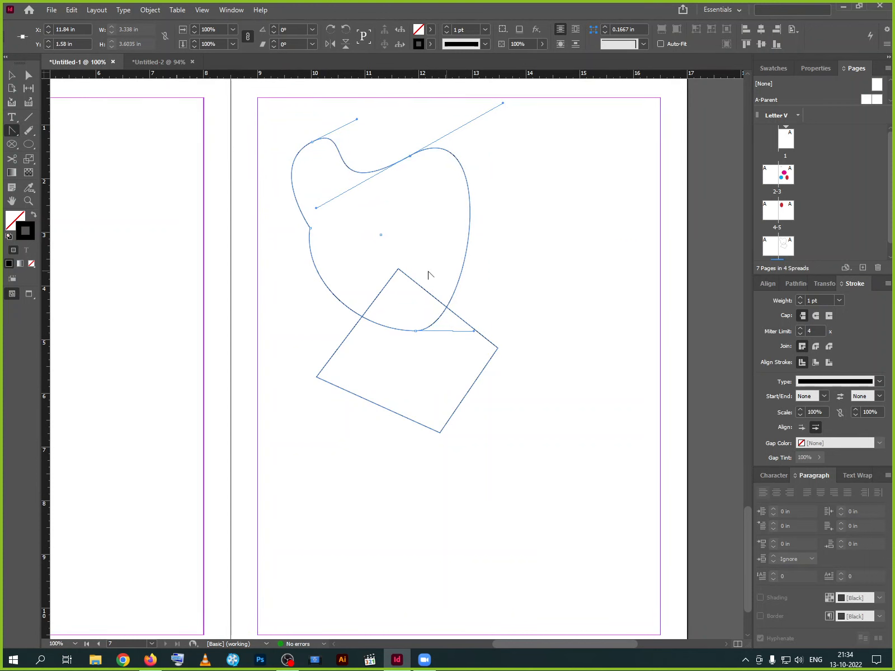
Convert the curved shape's anchors to corner points with the Convert Direction Point tool, and pull long handles out of its bottom anchor
mouse_move(310, 227)
mouse_down()
mouse_move(259, 296)
mouse_move(347, 167)
mouse_move(313, 232)
mouse_up()
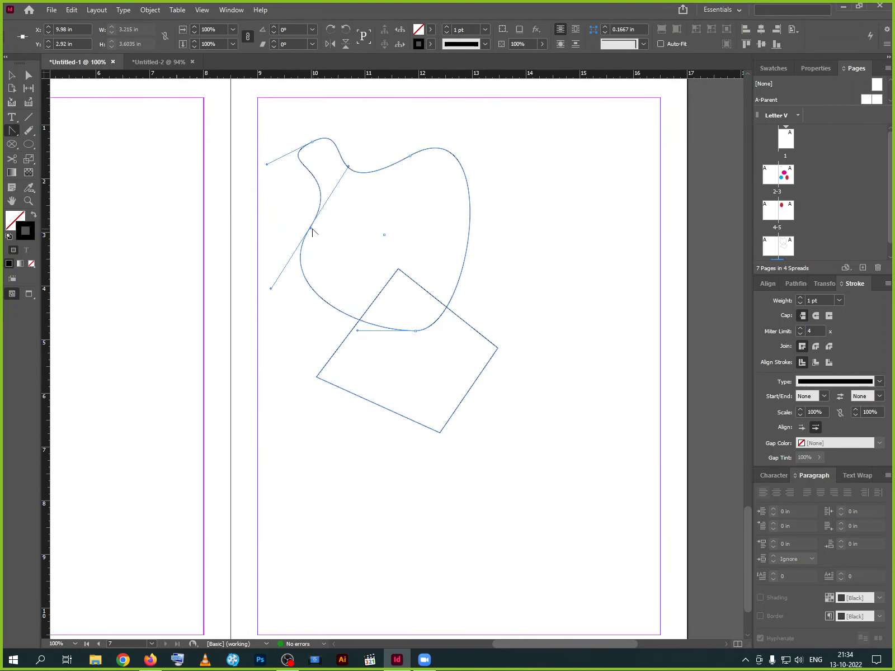
click(409, 157)
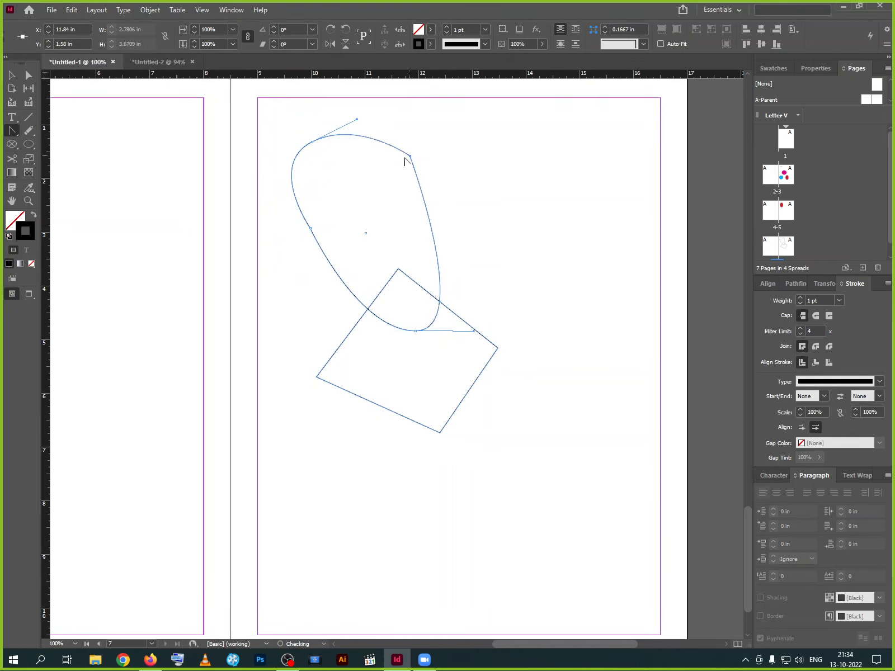
click(312, 143)
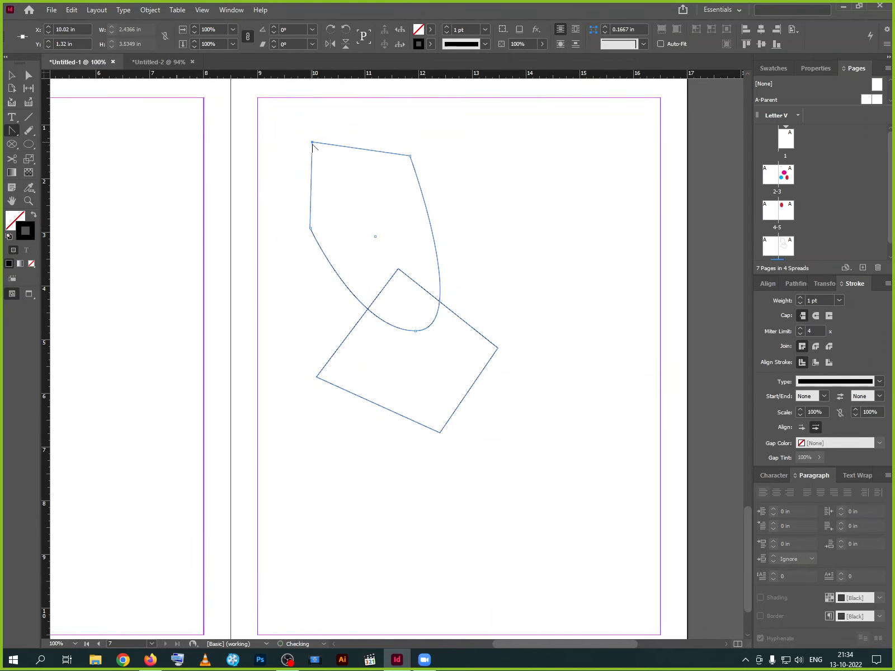
click(415, 329)
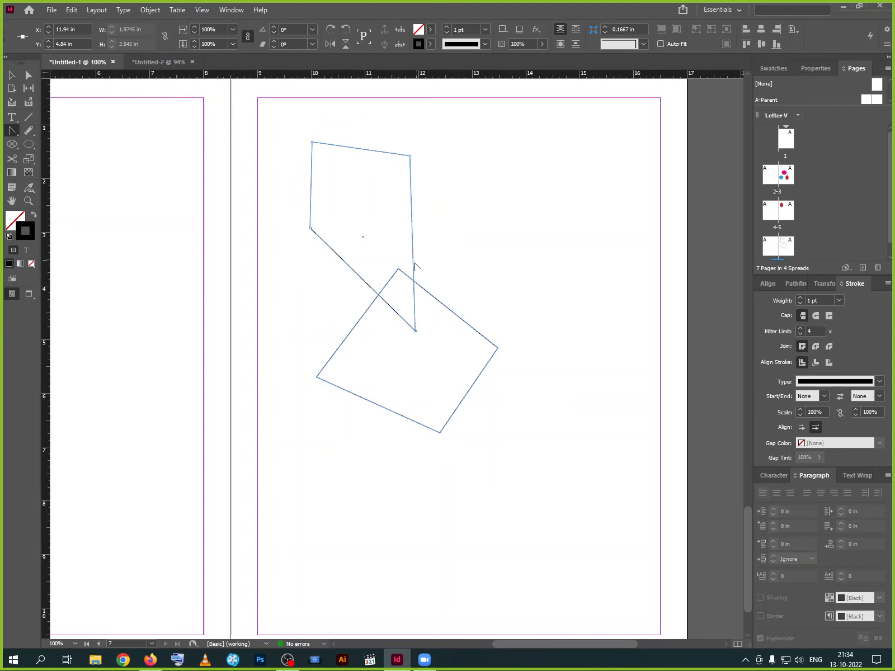
drag(415, 331, 252, 376)
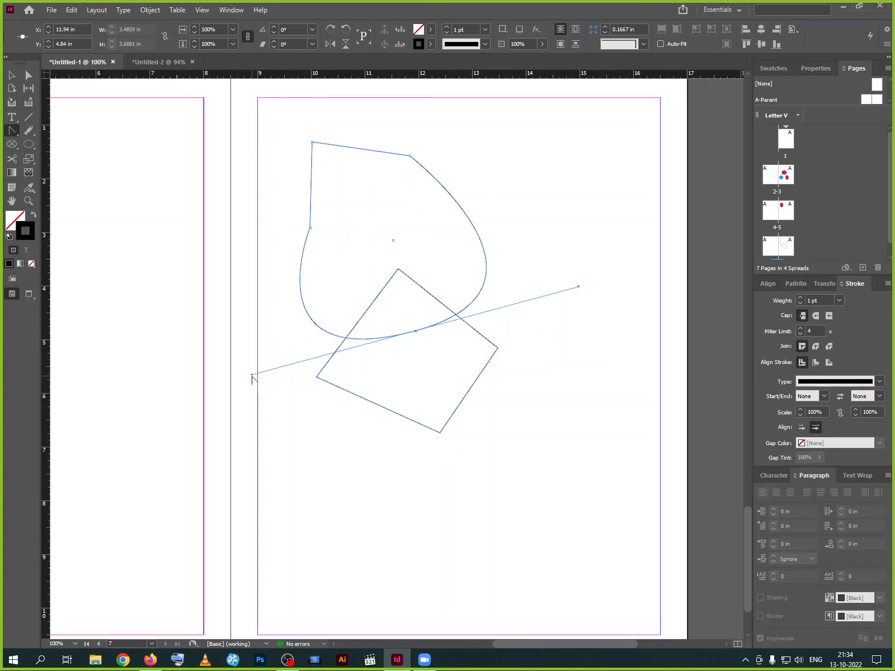
Close the Untitled-1 document without saving it
click(29, 162)
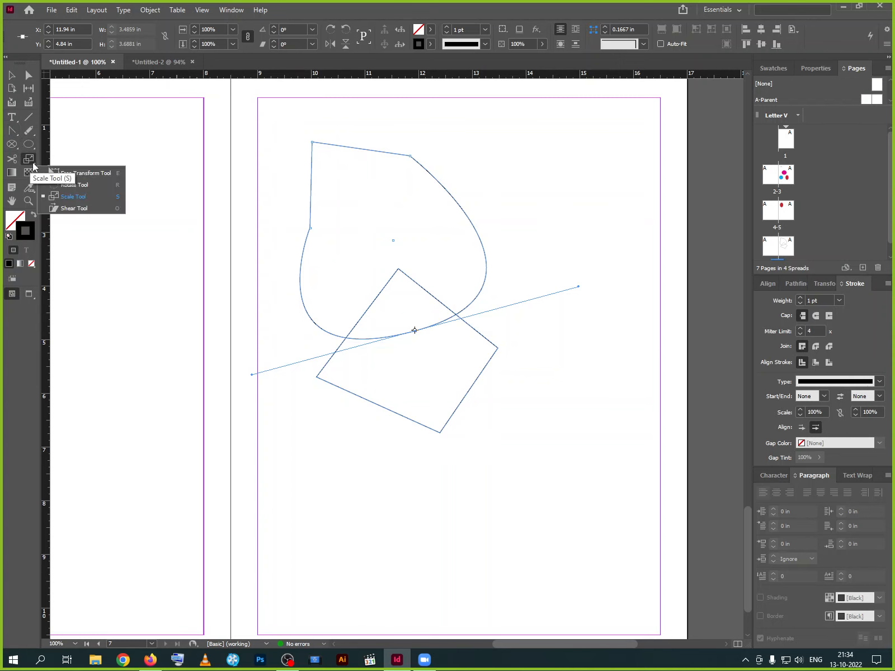
click(92, 173)
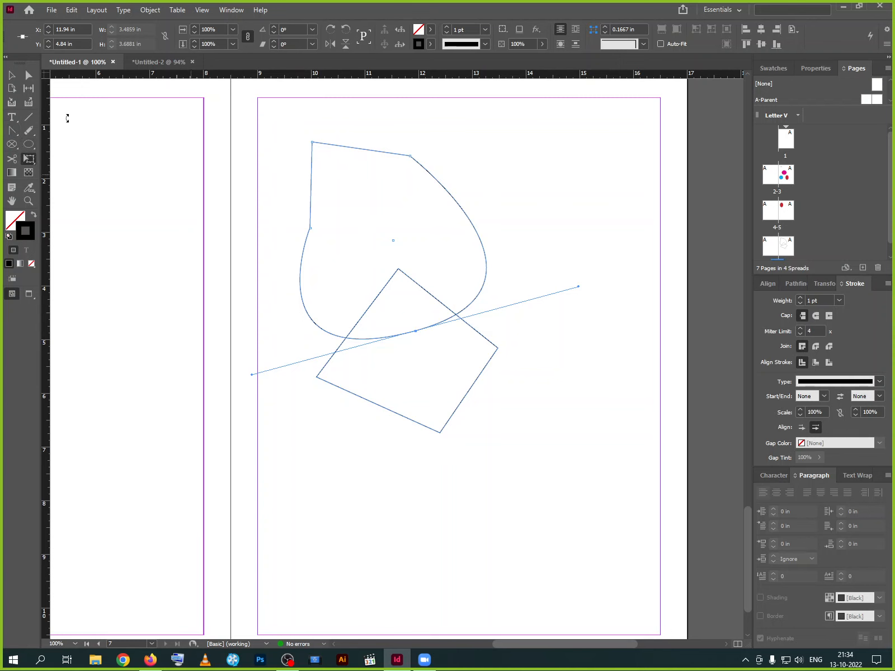
key(v)
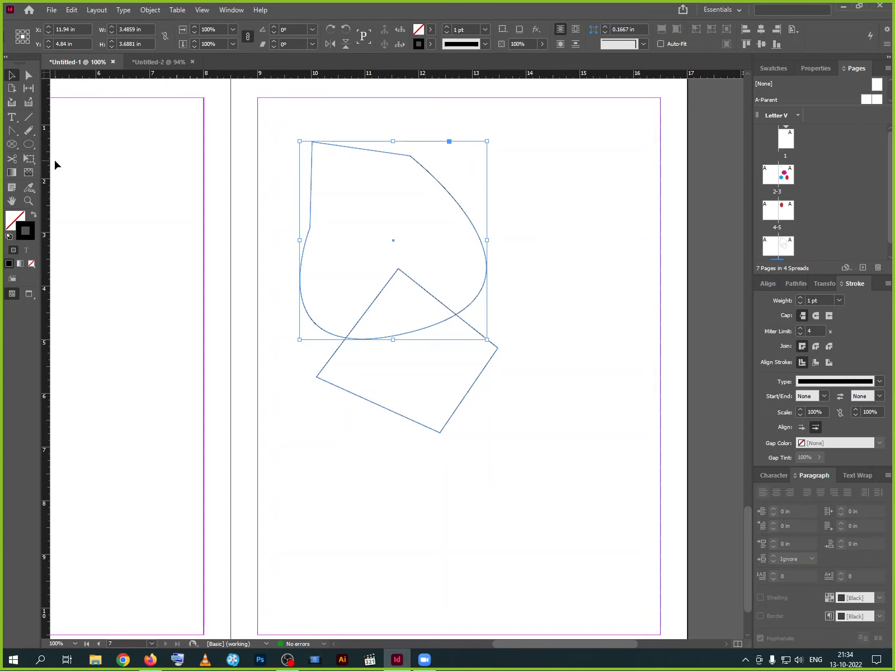
key(ctrl+minus)
key(ctrl+minus)
key(ctrl+minus)
key(ctrl+minus)
key(ctrl+minus)
key(ctrl+minus)
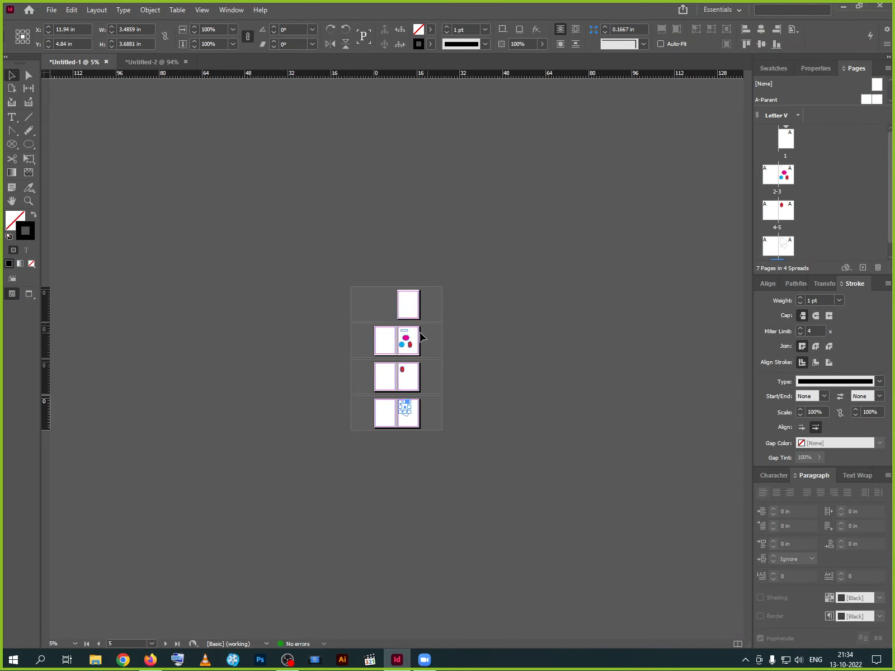
click(106, 62)
click(504, 343)
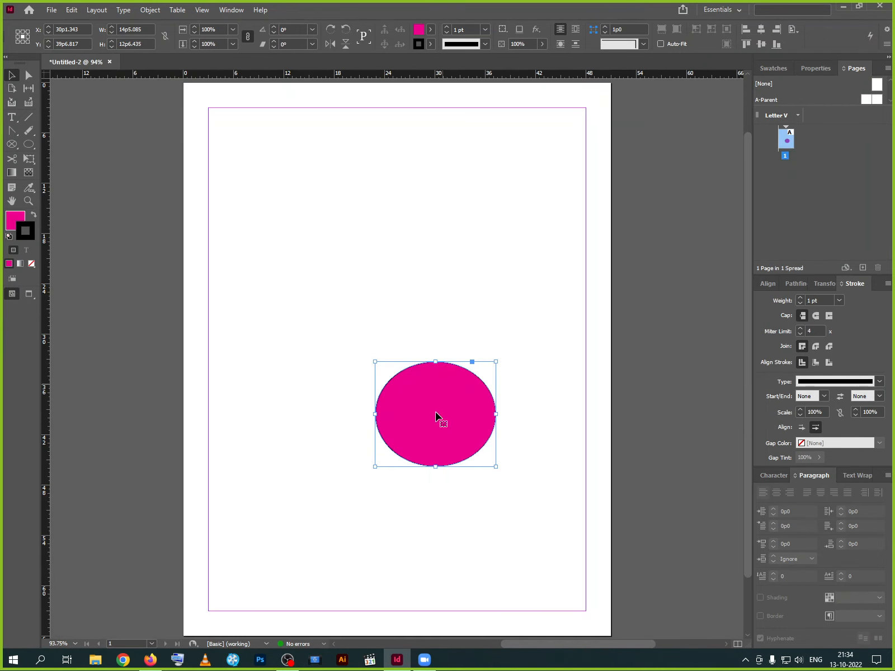
Move the pink ellipse to about X 25p6, Y 31p2 and set its width and height to 15 picas
drag(396, 301, 396, 280)
click(153, 29)
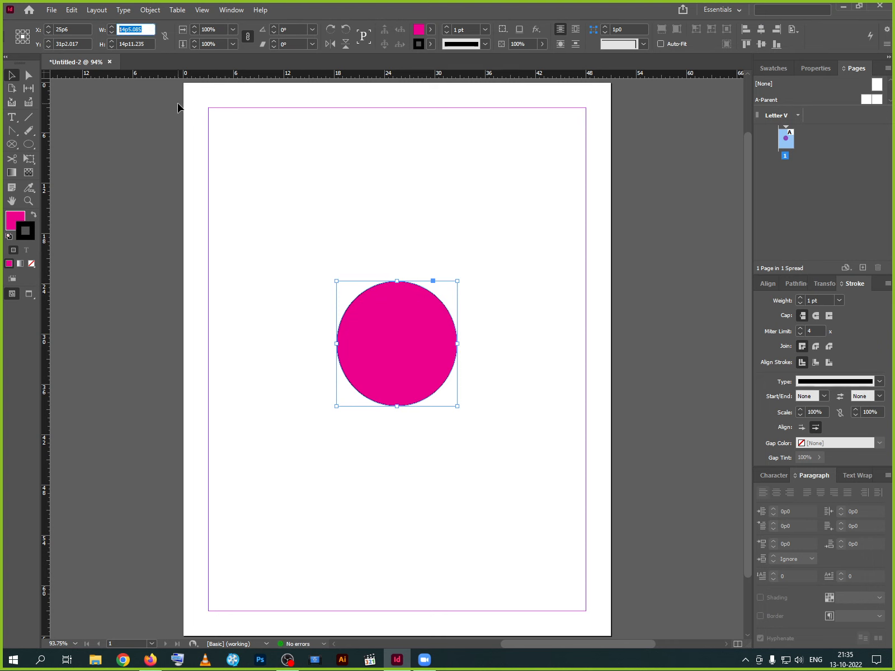
text(15)
key(Tab)
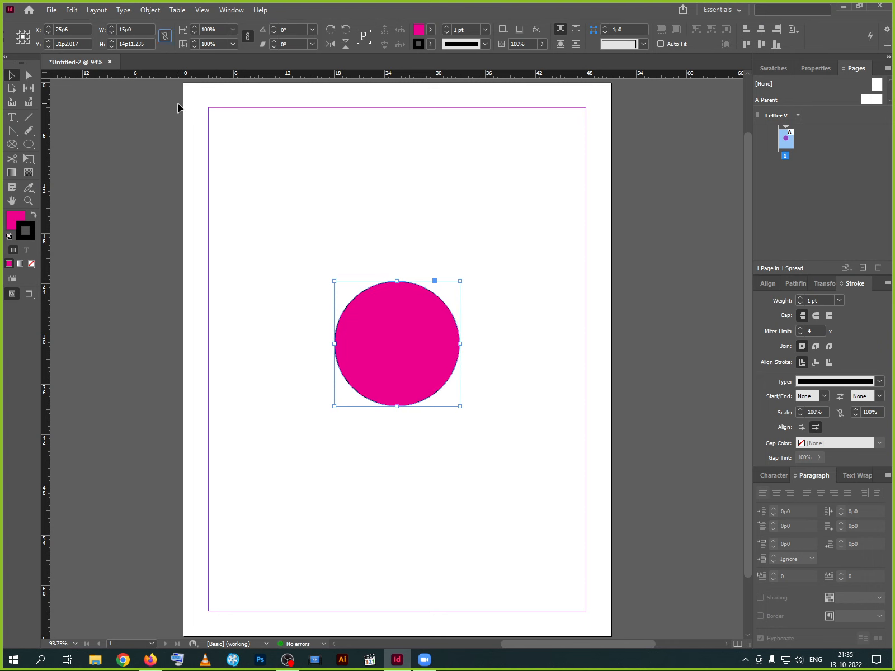
text(15)
key(Return)
click(441, 294)
click(417, 348)
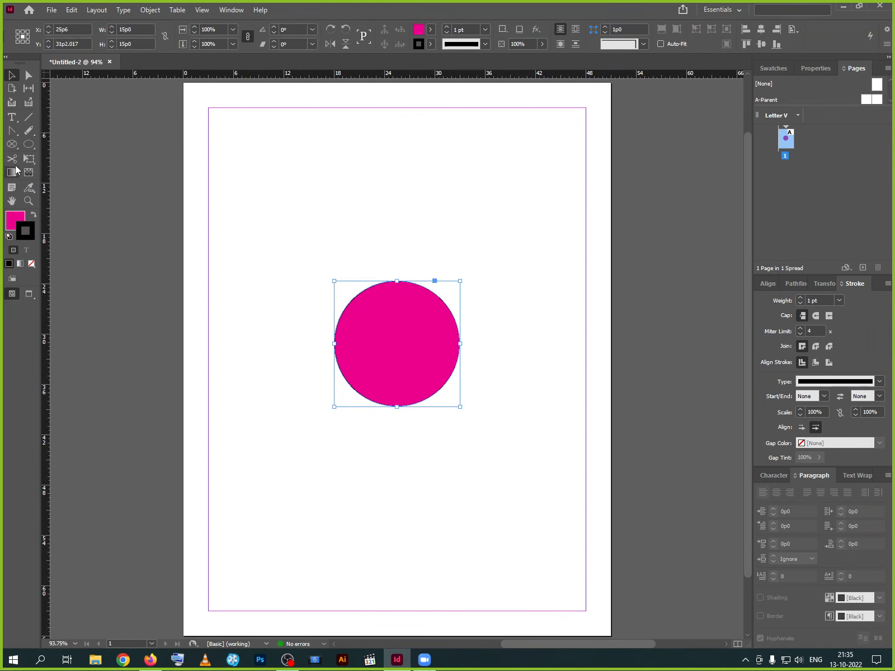
Use Free Transform to move the circle to about X 24p1, Y 26p4 and enlarge it up and right to about 22p6 by 21p12
click(29, 159)
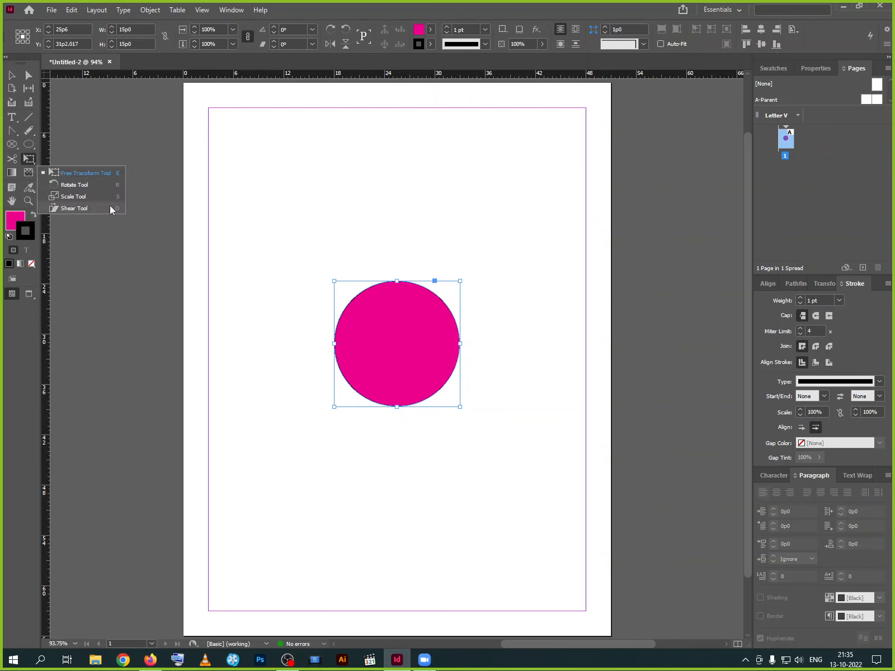
click(85, 173)
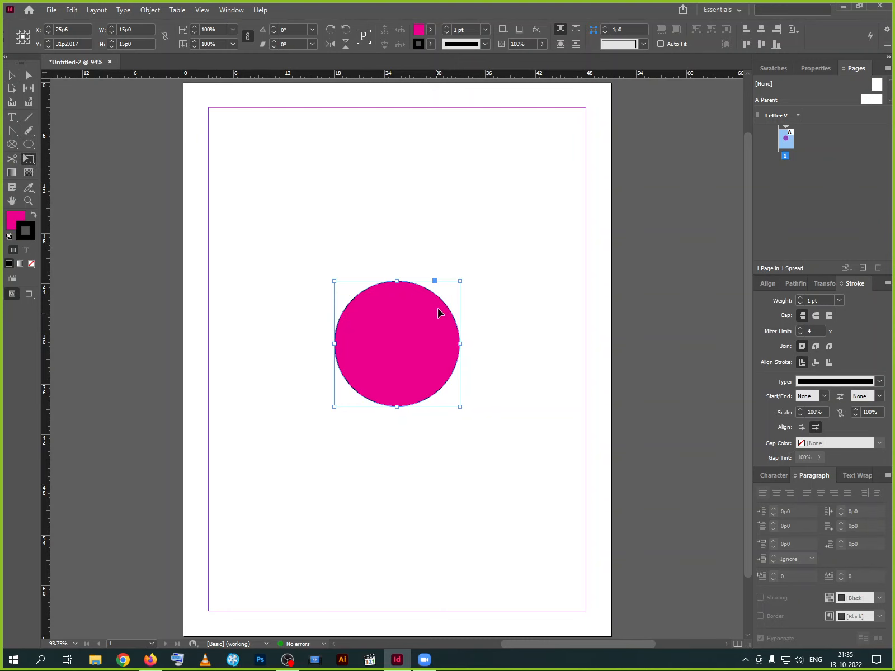
drag(405, 325, 416, 291)
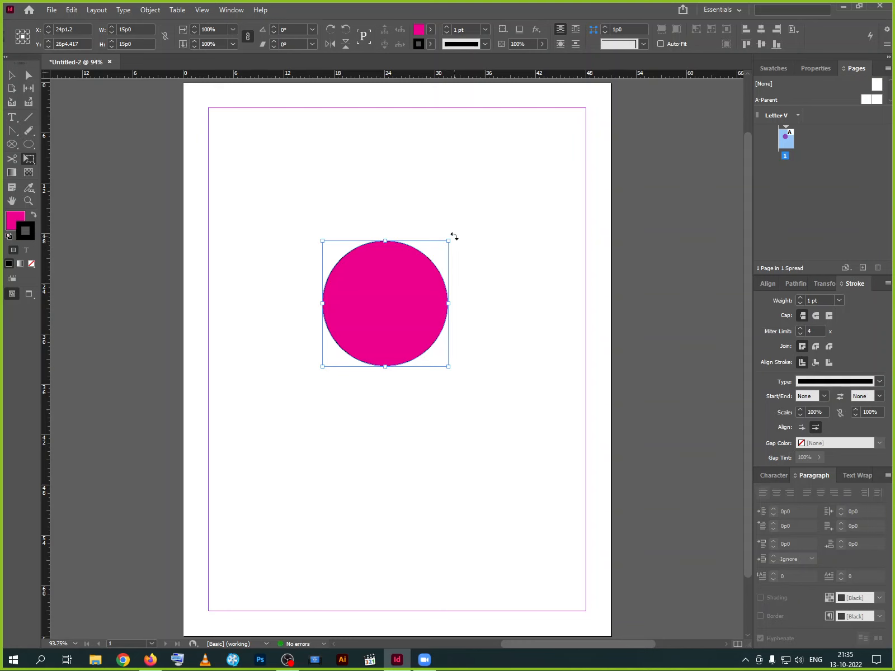
mouse_move(449, 240)
mouse_down()
mouse_move(497, 204)
mouse_move(483, 217)
mouse_move(517, 177)
mouse_move(450, 231)
mouse_move(511, 171)
mouse_move(499, 190)
mouse_move(511, 182)
mouse_up()
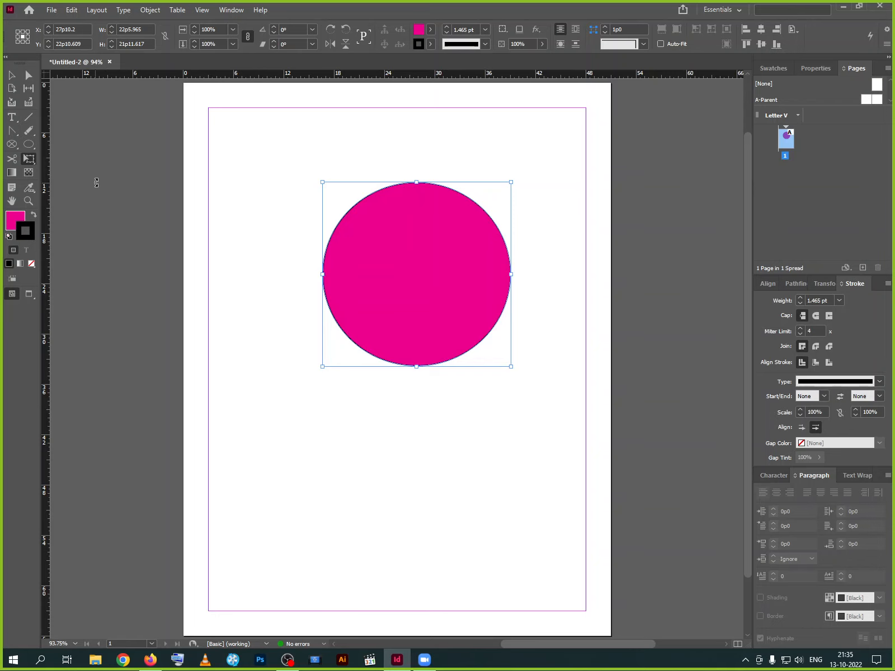
Try rotating the pink circle by about -130° around a reference point near its centre with the Rotate tool, and undo it
click(29, 160)
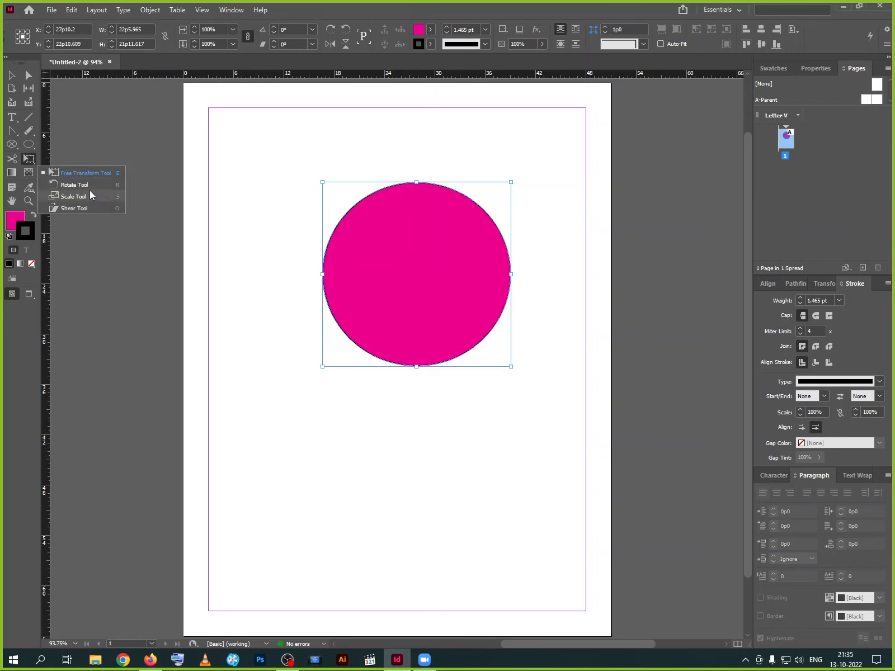
click(90, 187)
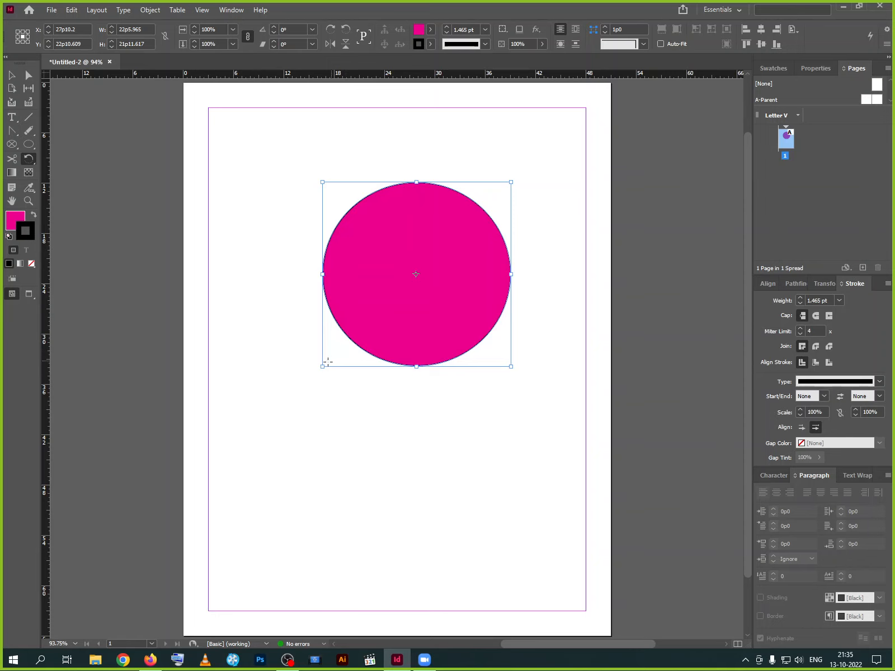
click(417, 368)
click(416, 269)
drag(433, 227, 434, 298)
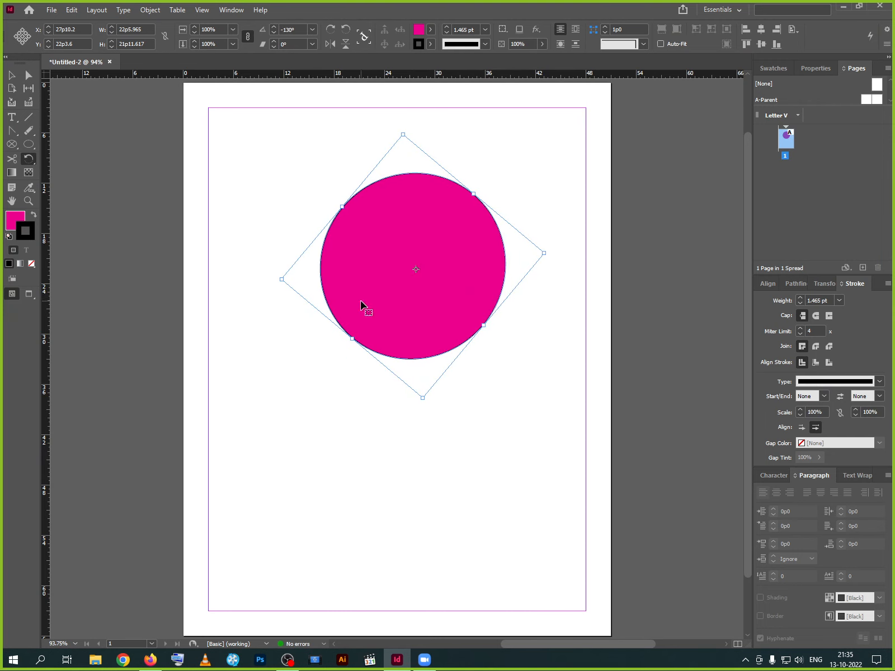
key(ctrl+z)
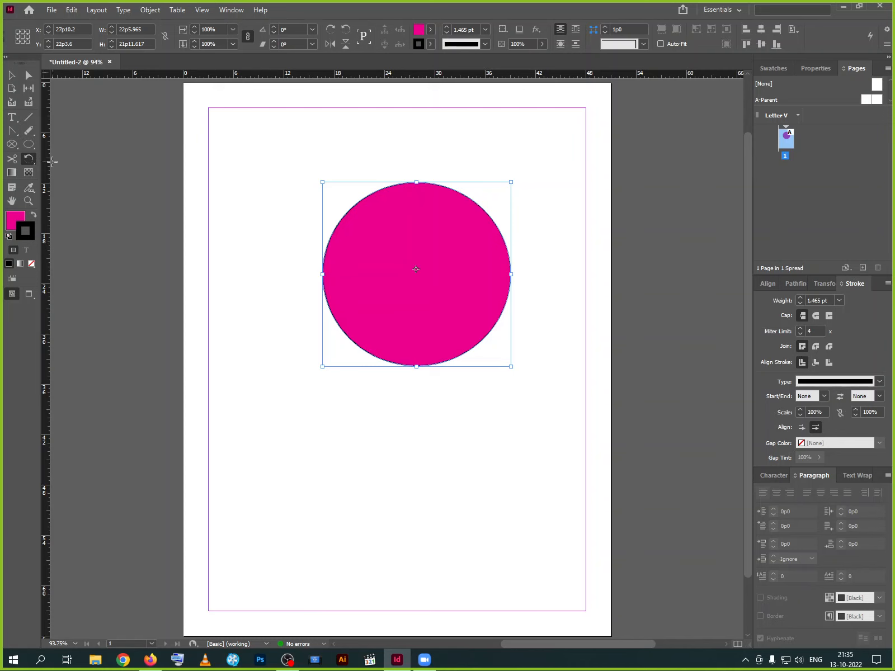
click(32, 165)
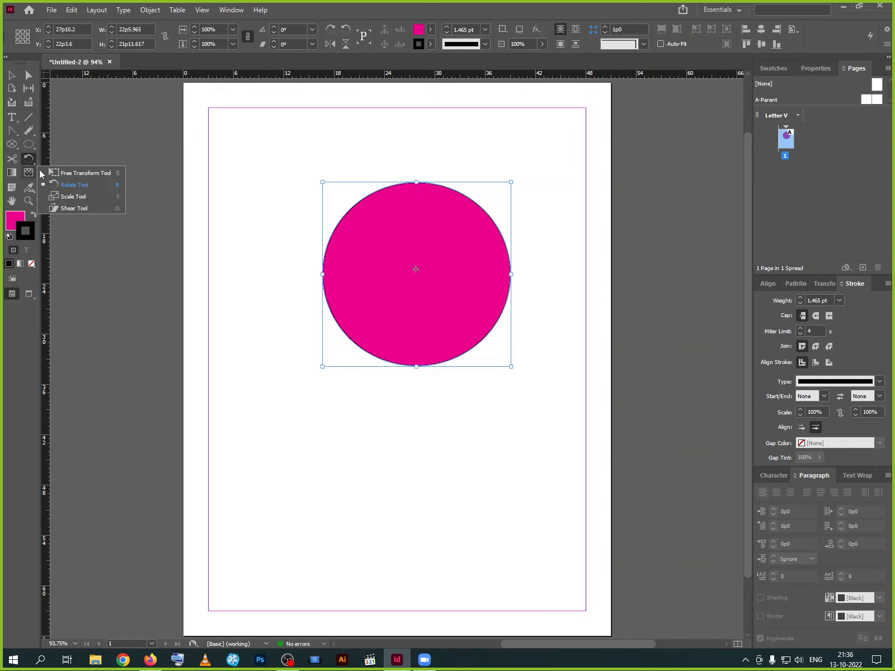
click(90, 174)
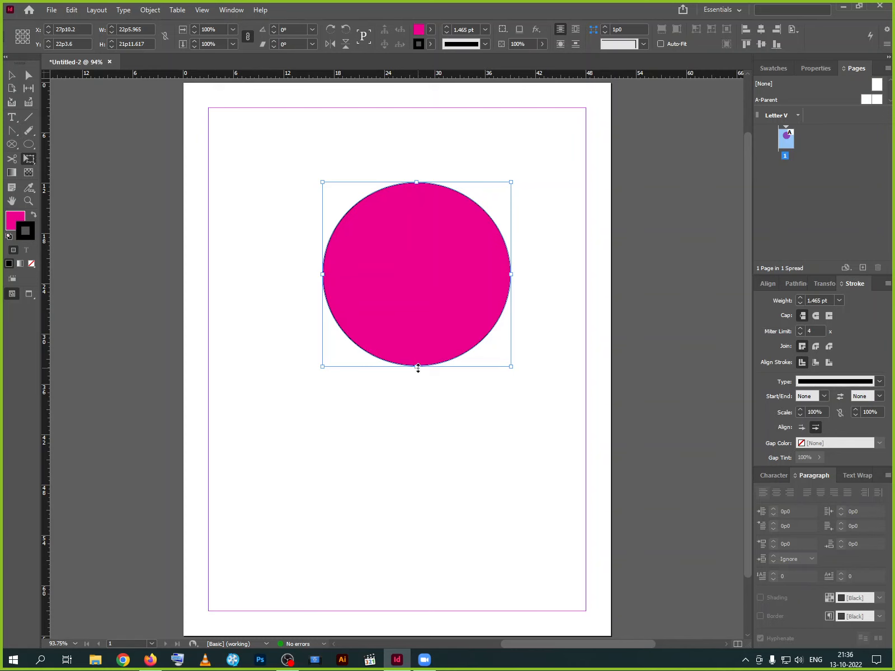
click(425, 392)
click(417, 367)
click(431, 378)
Reshape the circle with Direct Selection, moving its bottom anchor down to about Y 36p4 and its left anchor inward to about X 28p10
click(28, 75)
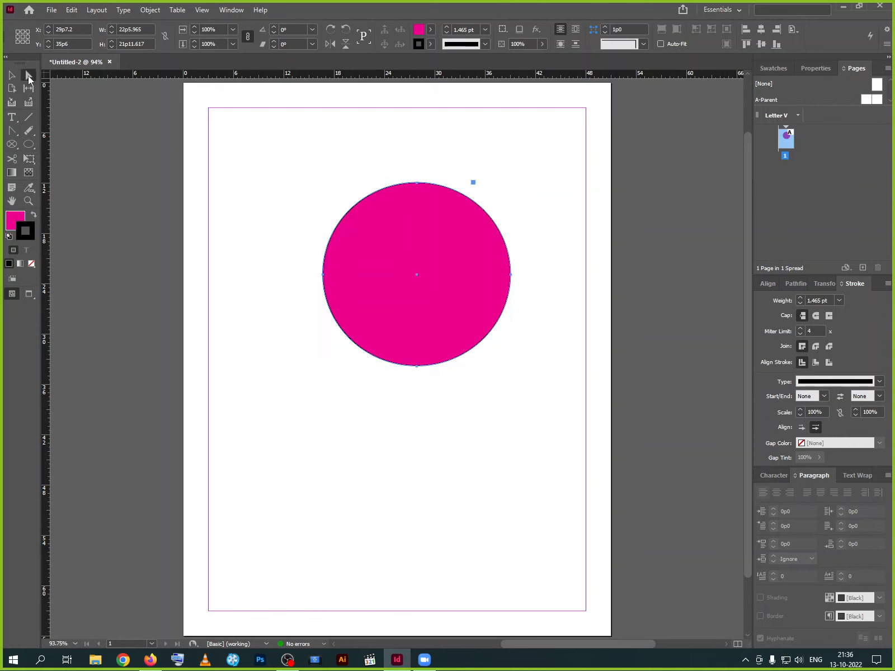
click(215, 340)
click(377, 350)
drag(450, 395, 348, 335)
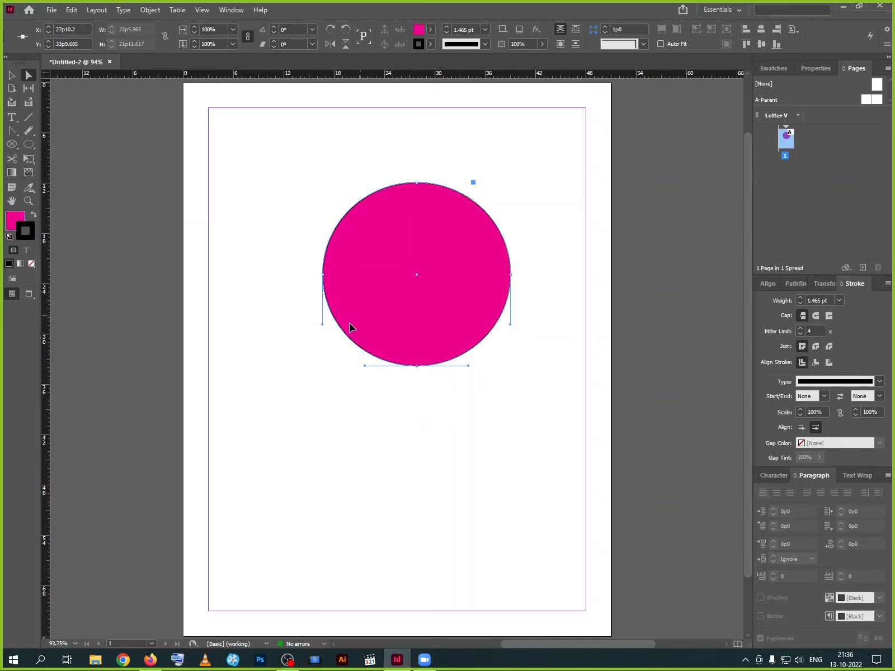
drag(323, 276, 307, 274)
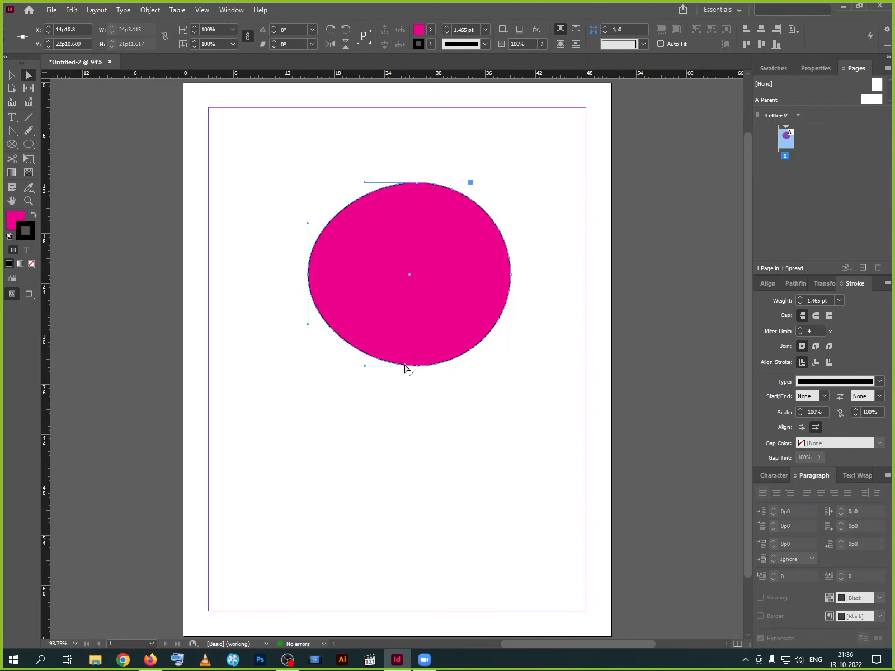
drag(417, 367, 417, 386)
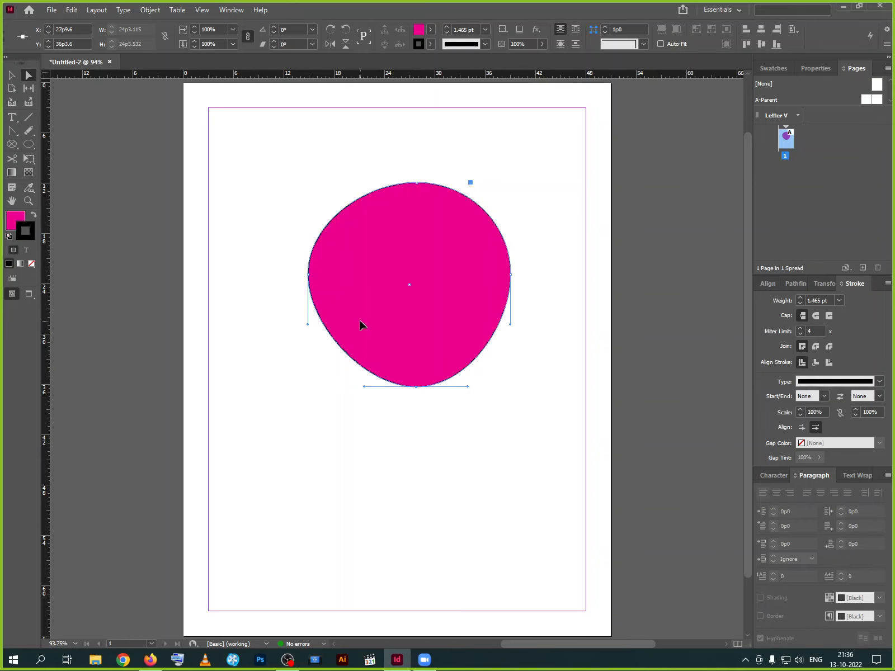
drag(308, 275, 428, 271)
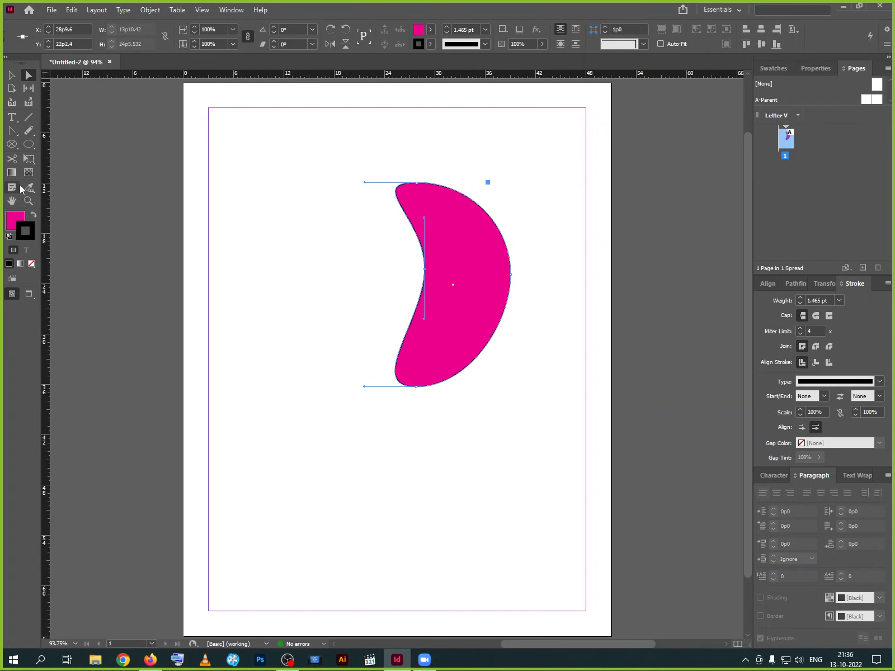
Try enlarging the crescent's selected inner anchor and its handles with the Scale tool, and undo the scaling
click(28, 161)
click(28, 166)
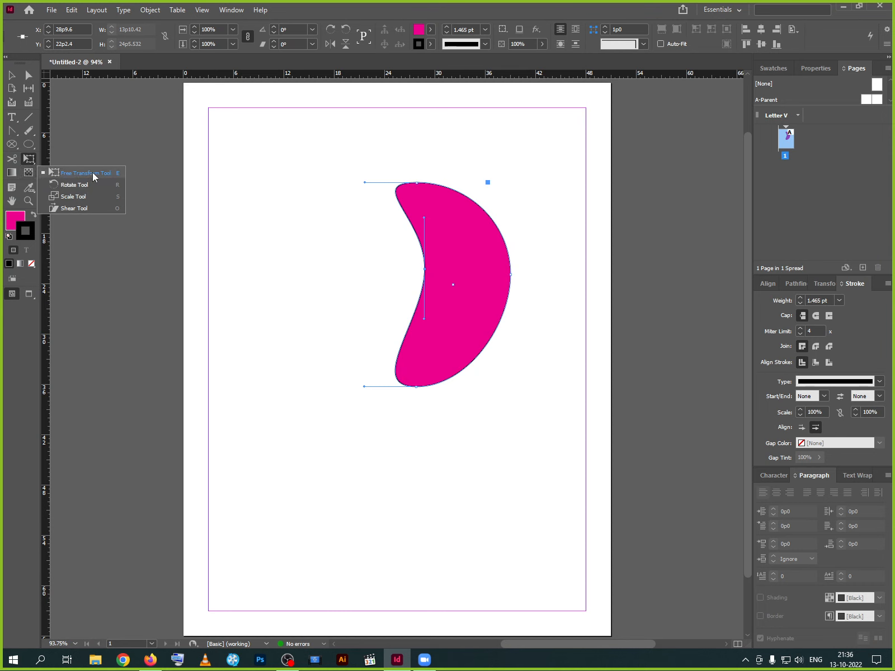
click(75, 196)
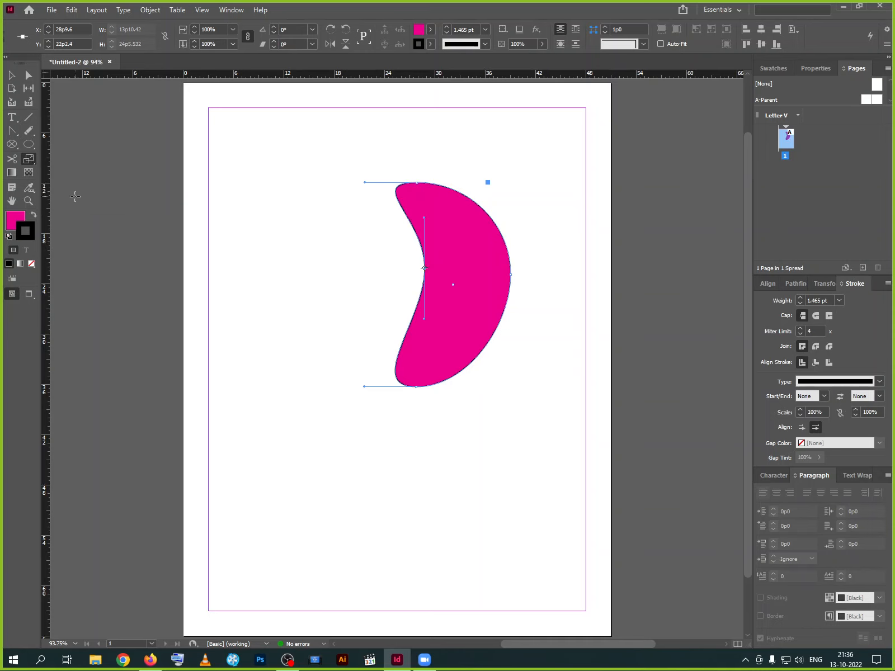
click(453, 284)
drag(460, 325, 552, 485)
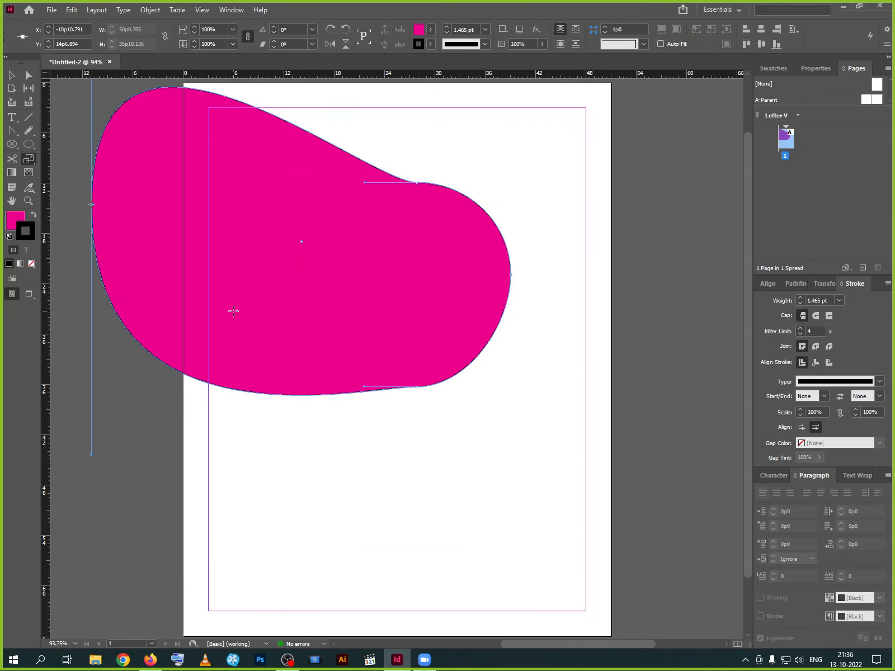
key(ctrl+z)
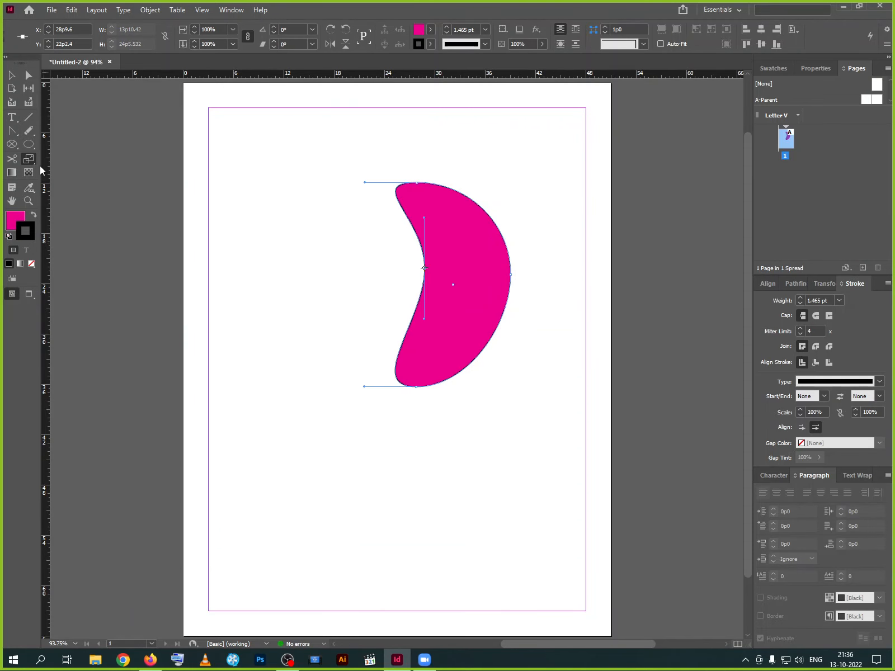
Select the whole pink crescent, shift it left, and delete it from the page
right_click(31, 164)
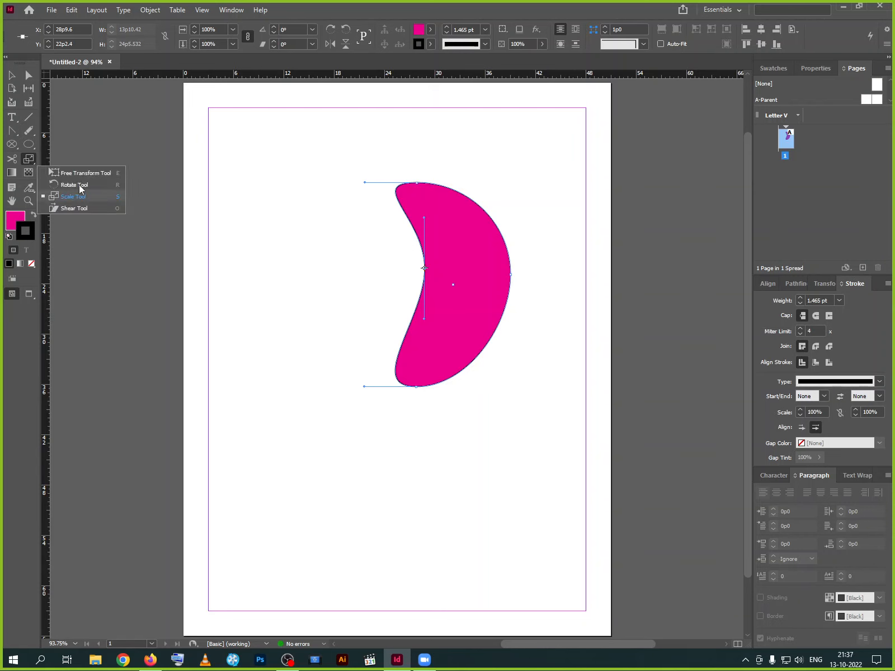
click(12, 75)
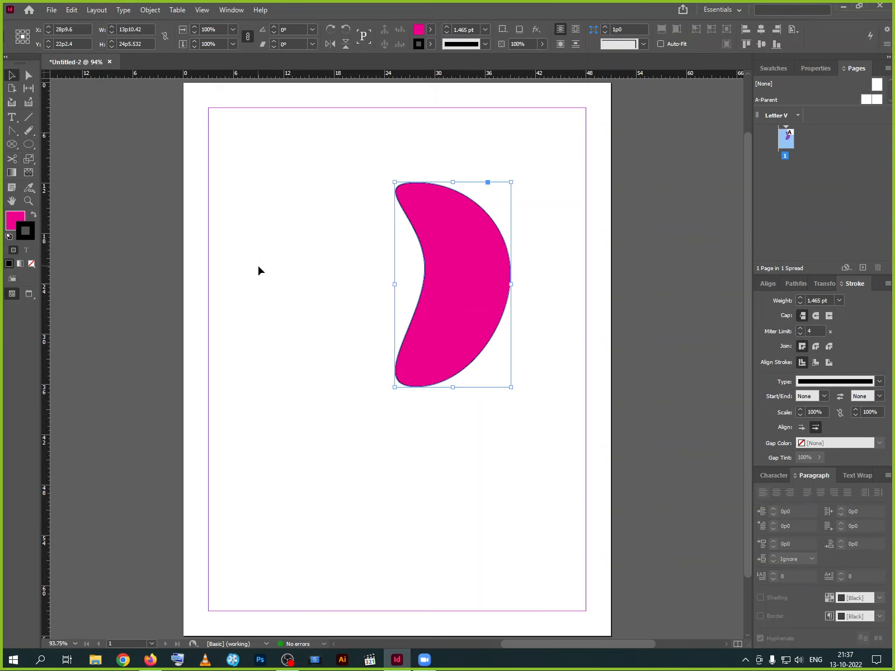
drag(467, 306, 388, 314)
key(Delete)
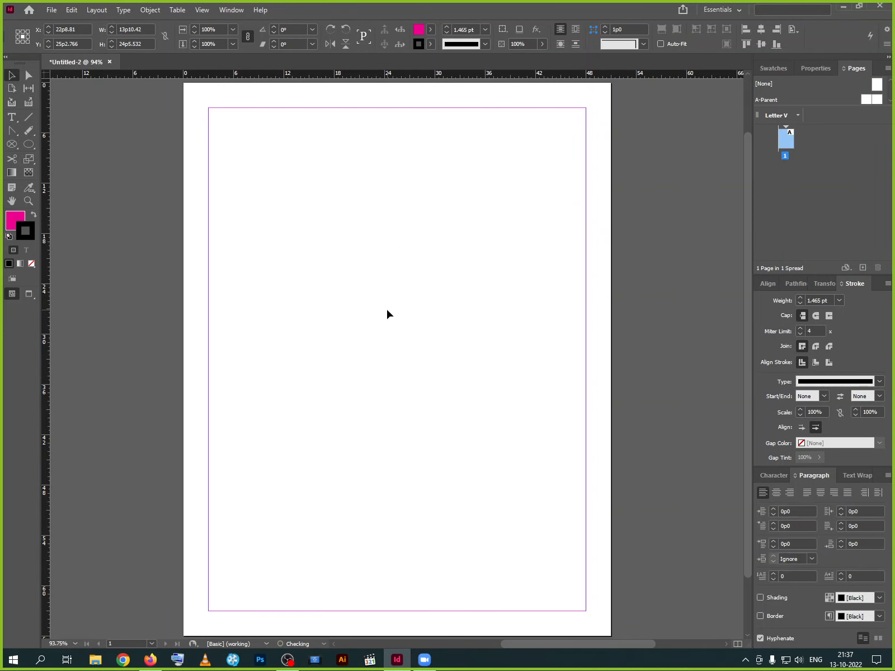
Draw an ellipse about 14p11 wide and 17p5 high in the middle of the page
click(29, 145)
mouse_move(317, 289)
mouse_down()
mouse_move(340, 329)
mouse_move(442, 435)
mouse_up()
click(11, 75)
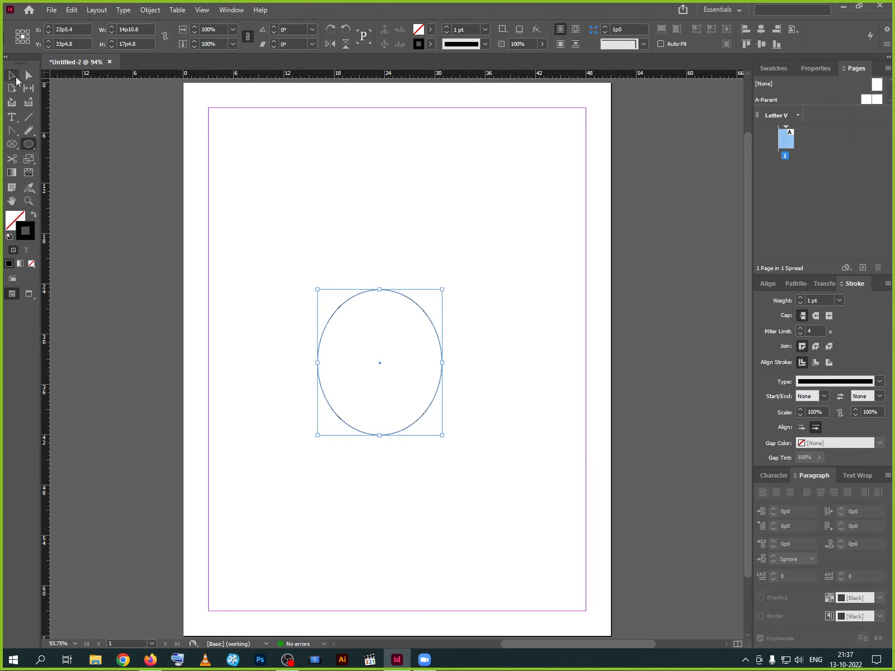
scroll(374, 339, up, 2)
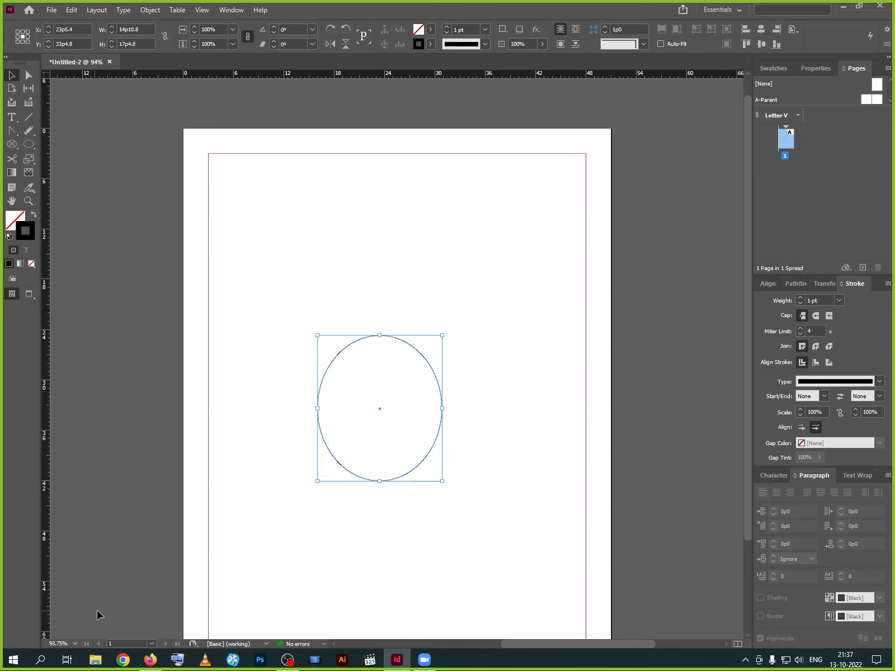
Fill the ellipse with the dusty pink colour #b35474 and deselect it
click(24, 223)
double_click(24, 223)
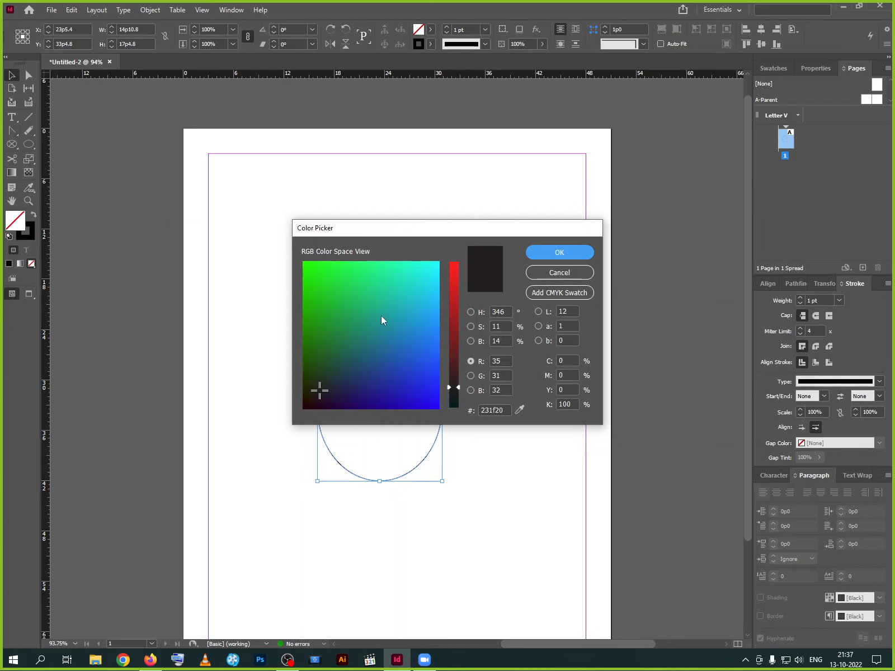
click(449, 307)
click(364, 360)
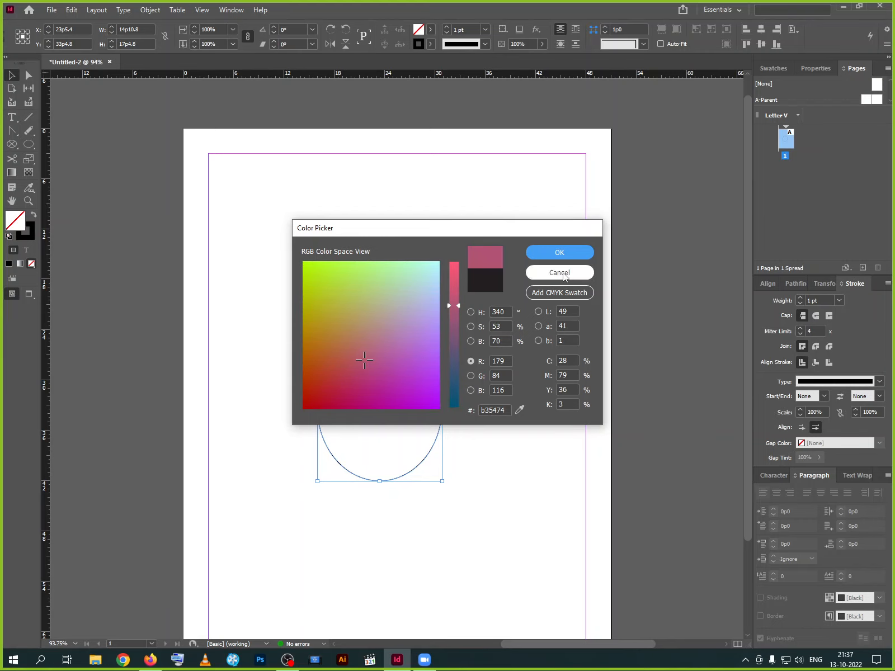
click(556, 254)
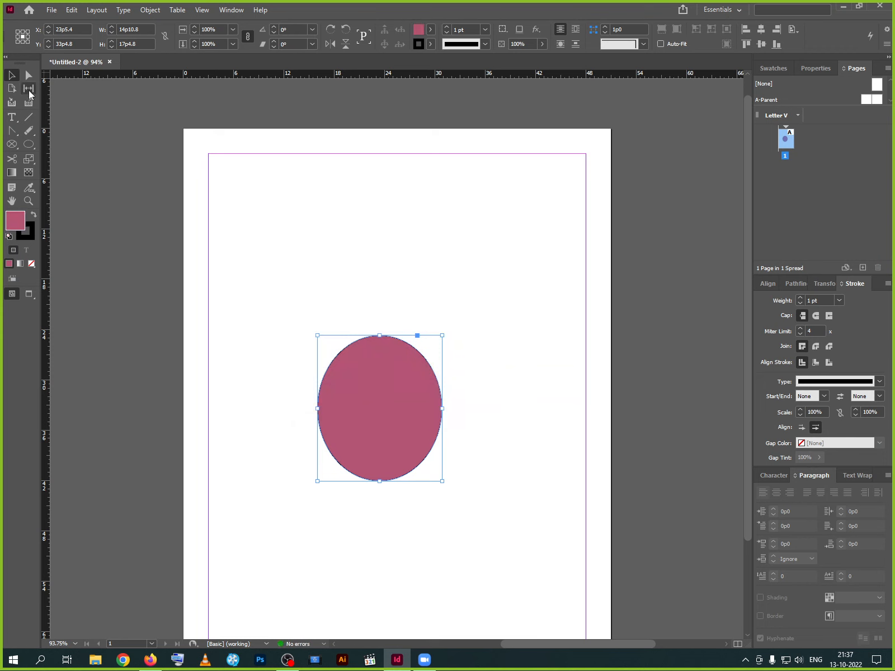
click(377, 278)
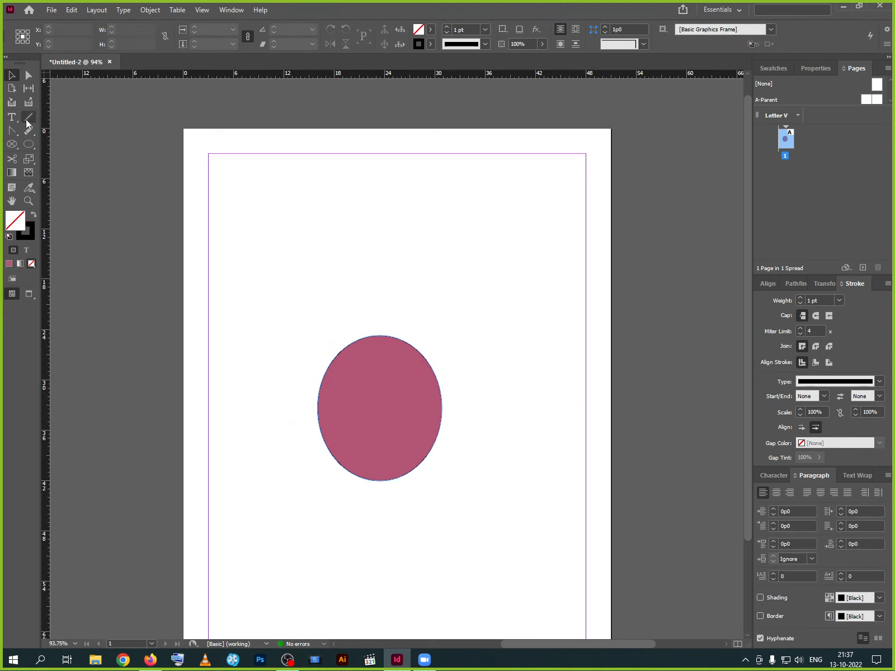
Shear the pink ellipse around its centre into a narrow slanted shape about 9p9 wide and 28p2 high
click(12, 90)
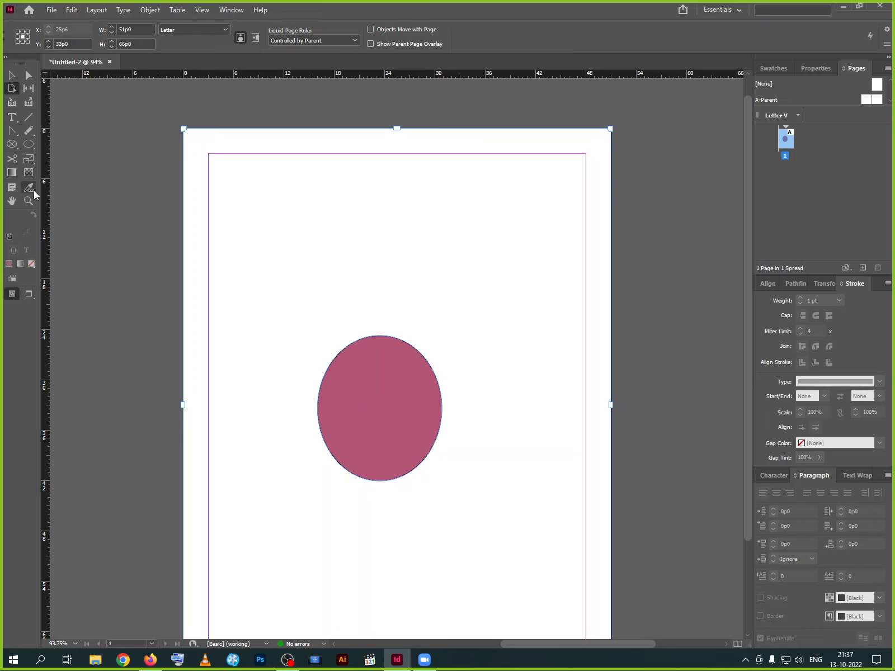
click(28, 160)
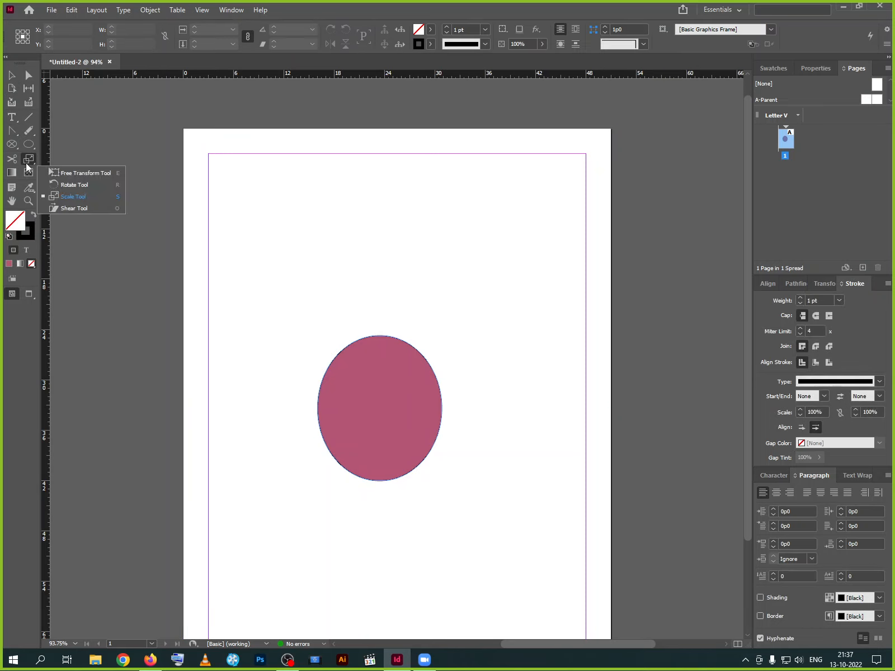
click(77, 209)
click(411, 419)
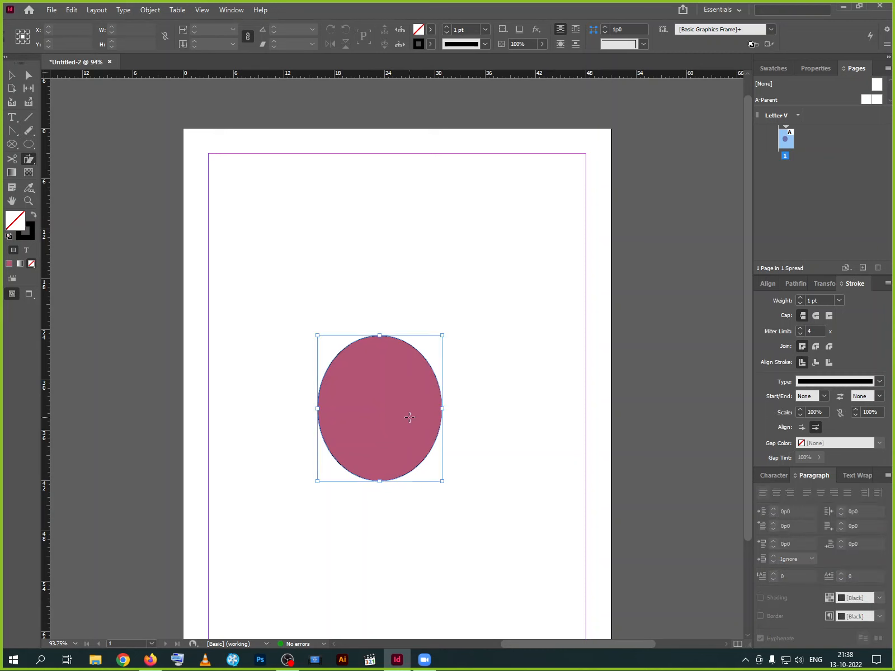
mouse_move(366, 434)
mouse_down()
mouse_move(394, 434)
mouse_move(343, 441)
mouse_move(382, 439)
mouse_move(387, 425)
mouse_move(383, 448)
mouse_move(381, 439)
mouse_up()
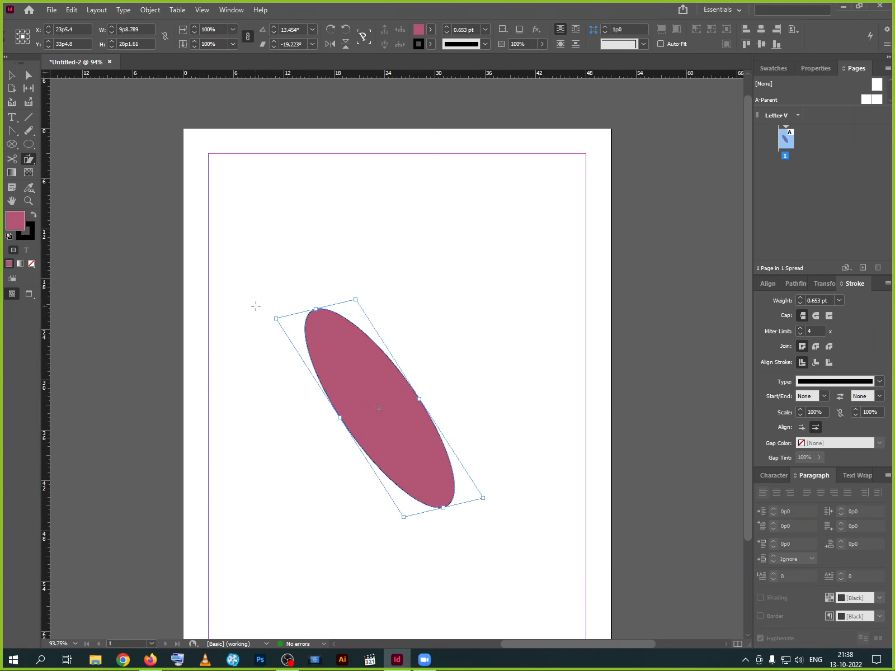
Try enlarging and widening the slanted ellipse with the Scale tool, dismiss the meeting time notice, and undo both scalings
right_click(28, 163)
click(28, 163)
right_click(27, 165)
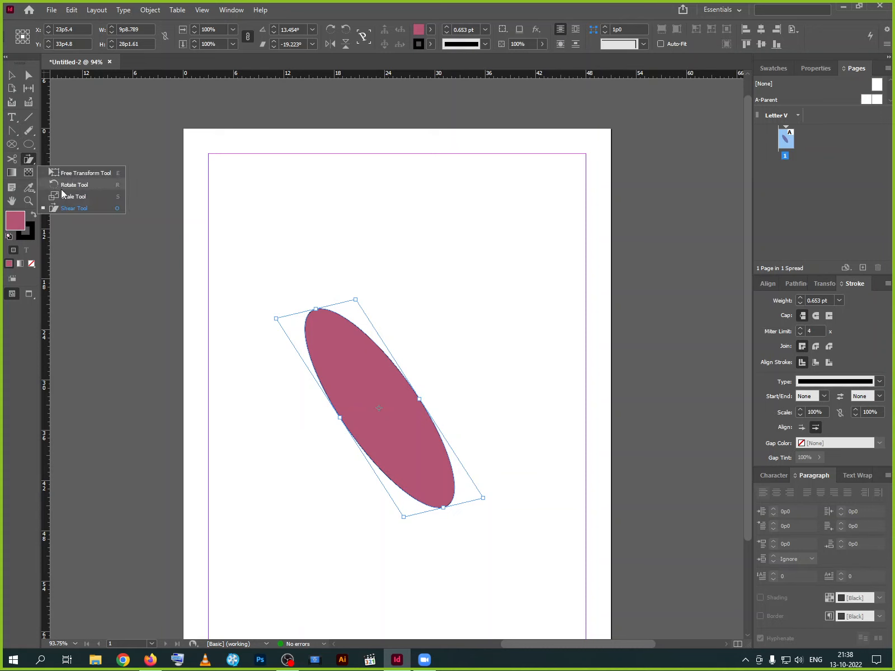
click(85, 195)
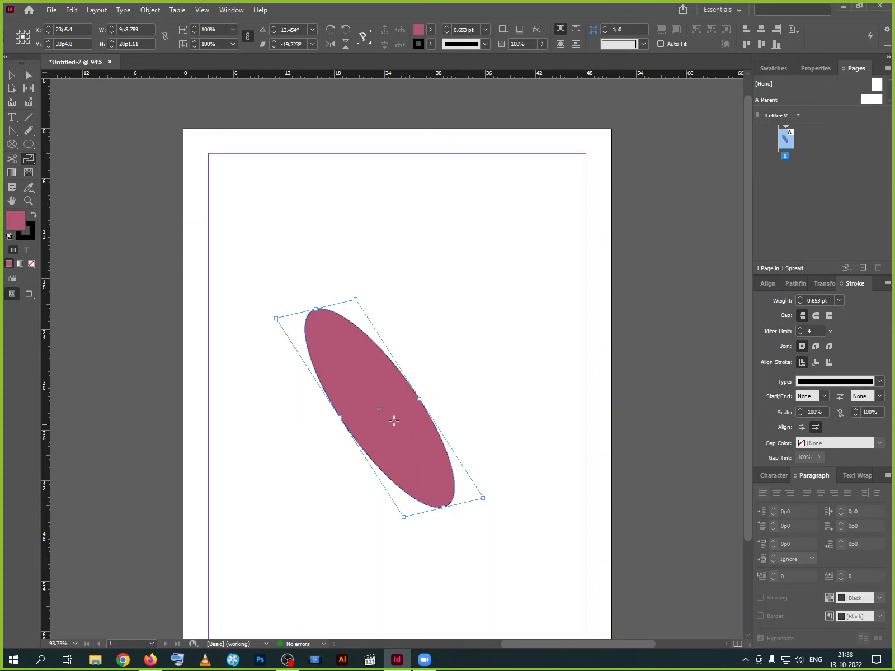
drag(392, 416, 414, 416)
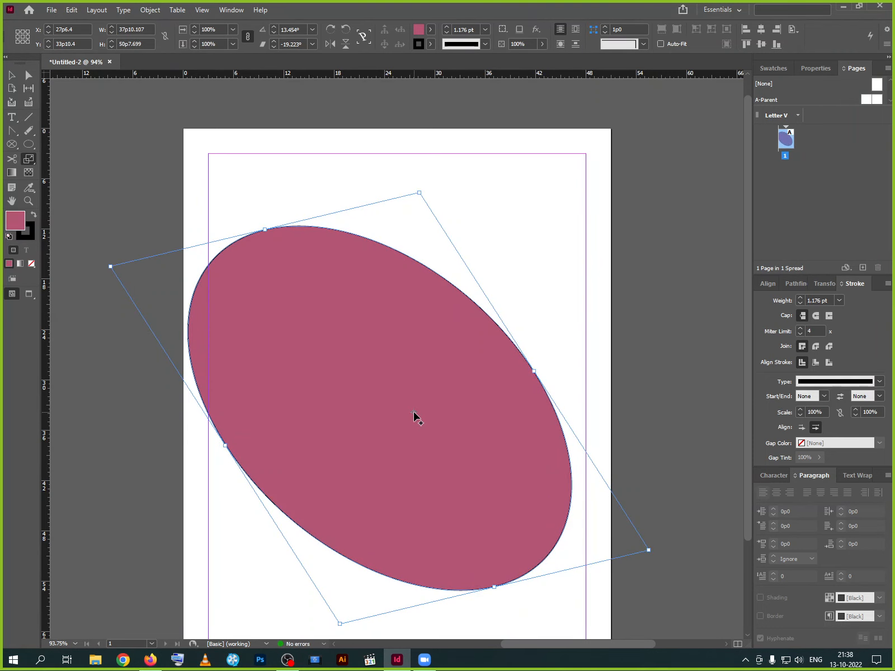
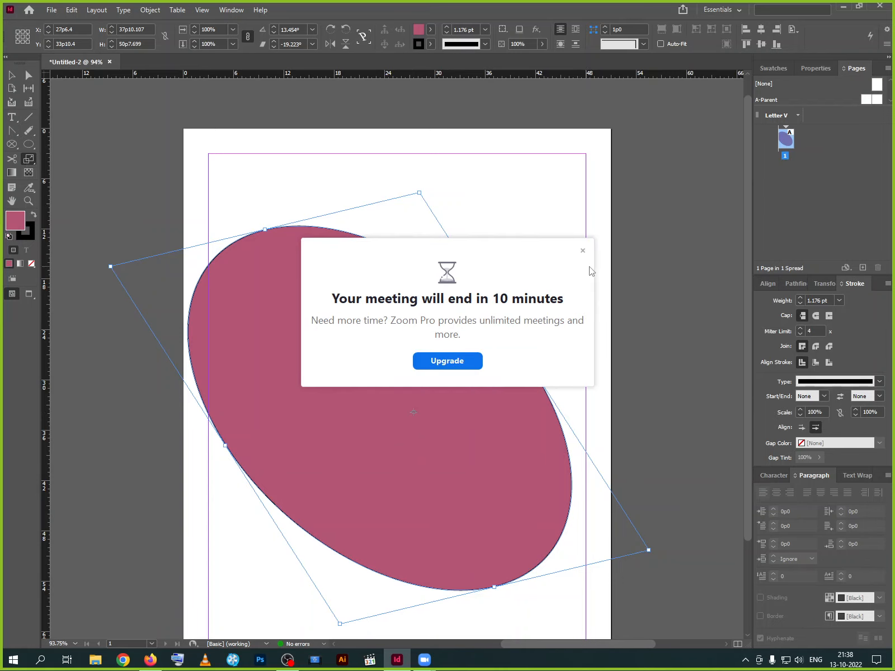
click(583, 251)
drag(424, 411, 429, 448)
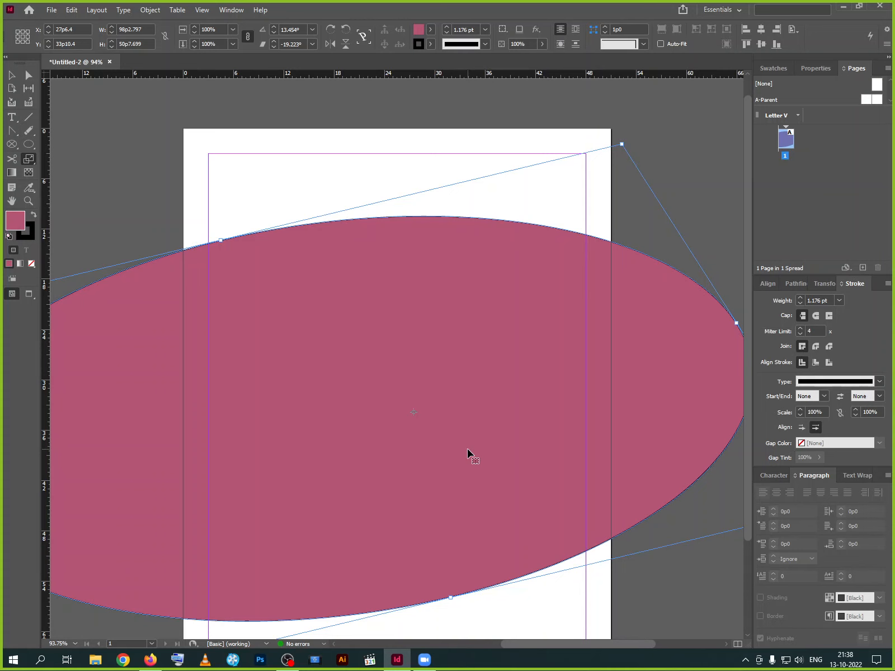
key(ctrl+z)
key(ctrl+z)
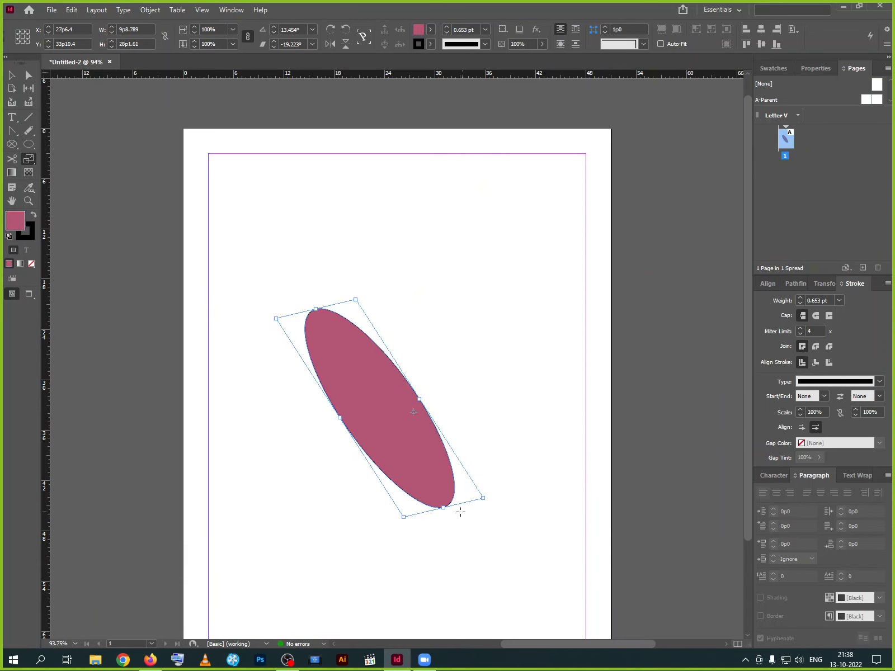
Scale the ellipse from a reference point at its lower end to about 23p3 wide and 34p11 high
click(454, 510)
mouse_move(422, 467)
mouse_down()
mouse_move(407, 443)
mouse_move(423, 471)
mouse_move(408, 470)
mouse_move(421, 489)
mouse_move(411, 466)
mouse_up()
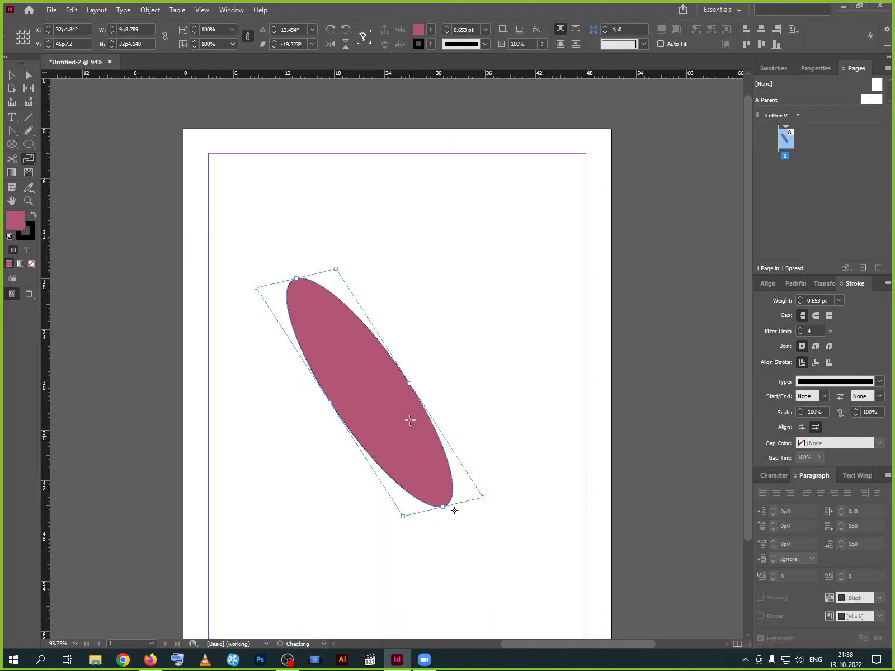
drag(415, 408, 437, 386)
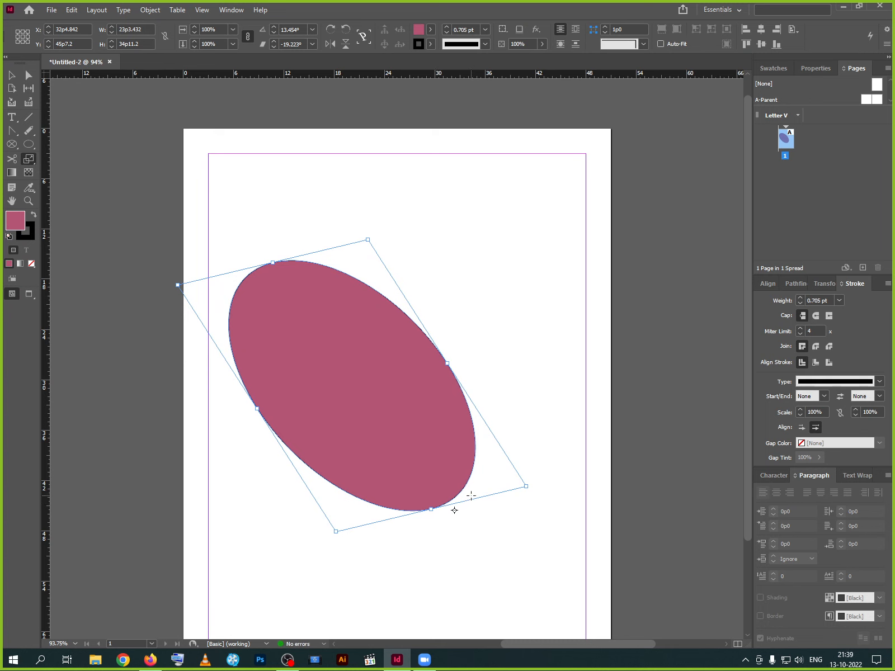
Shear the ellipse around its lower-end reference point into a long diagonal shape about 56p8 wide and 21p3 high
click(32, 158)
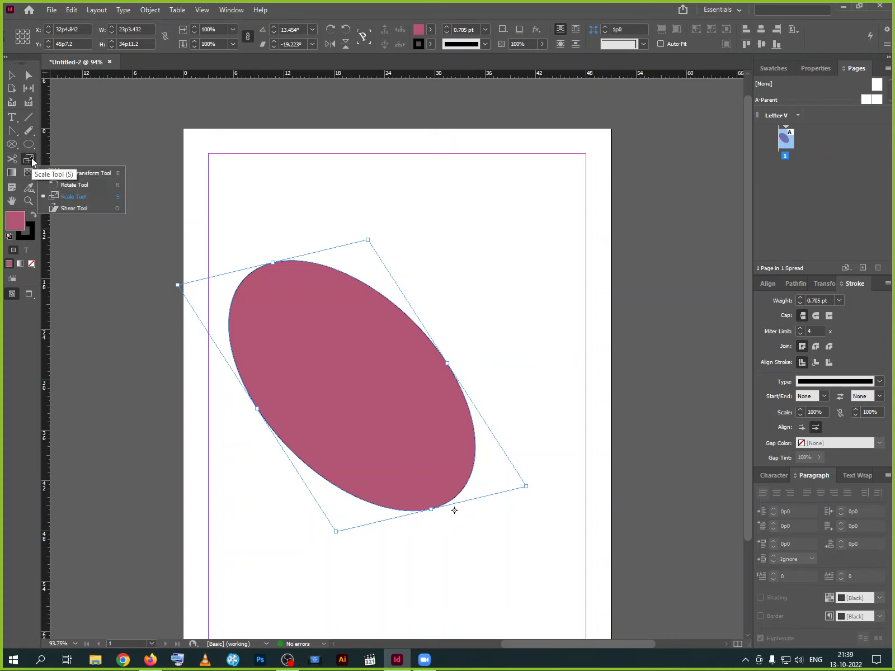
click(81, 207)
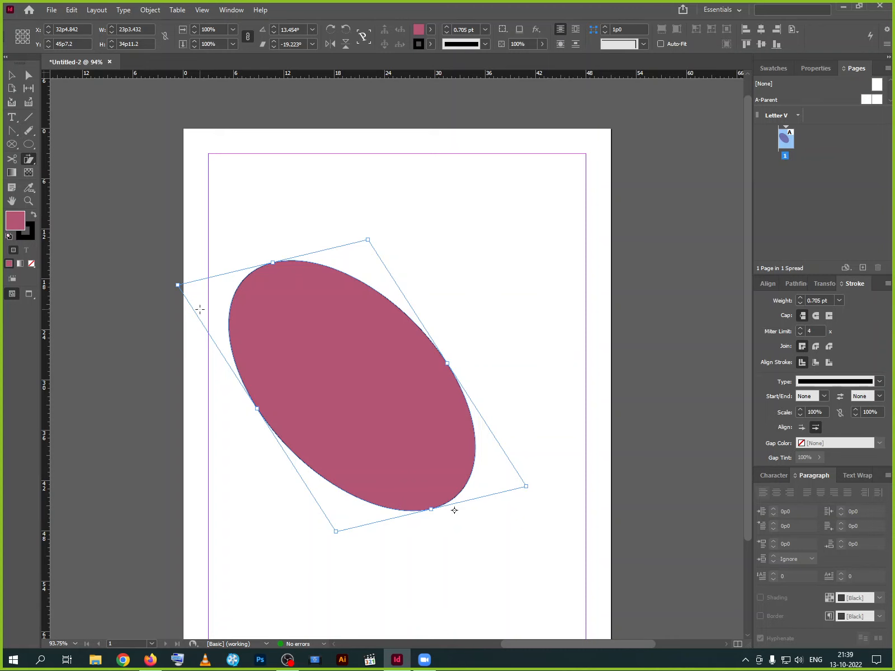
drag(203, 317, 260, 425)
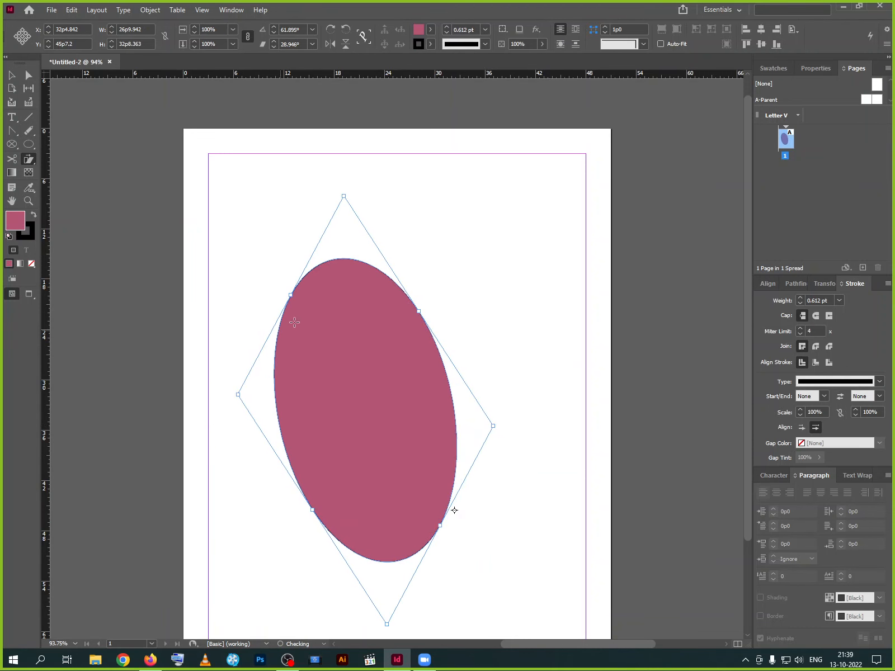
drag(393, 232, 546, 358)
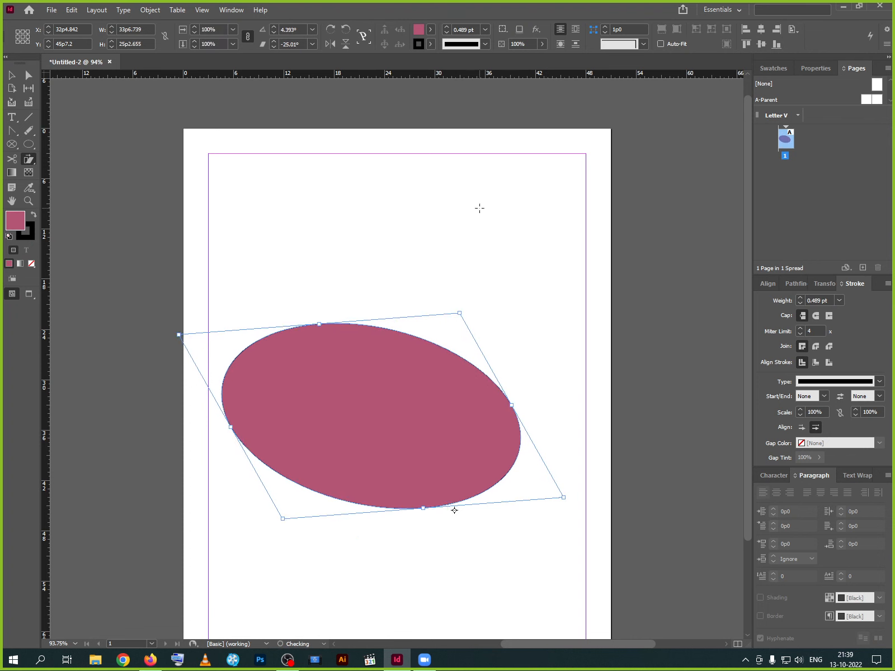
drag(479, 206, 581, 352)
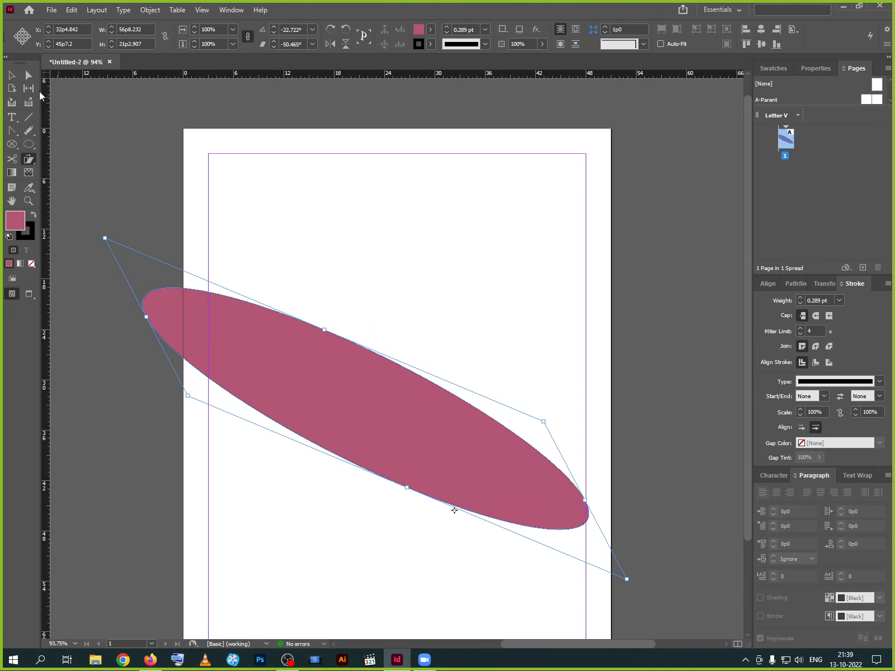
Move the sheared ellipse higher on the page so that it spans the page width
click(12, 75)
drag(286, 374, 254, 333)
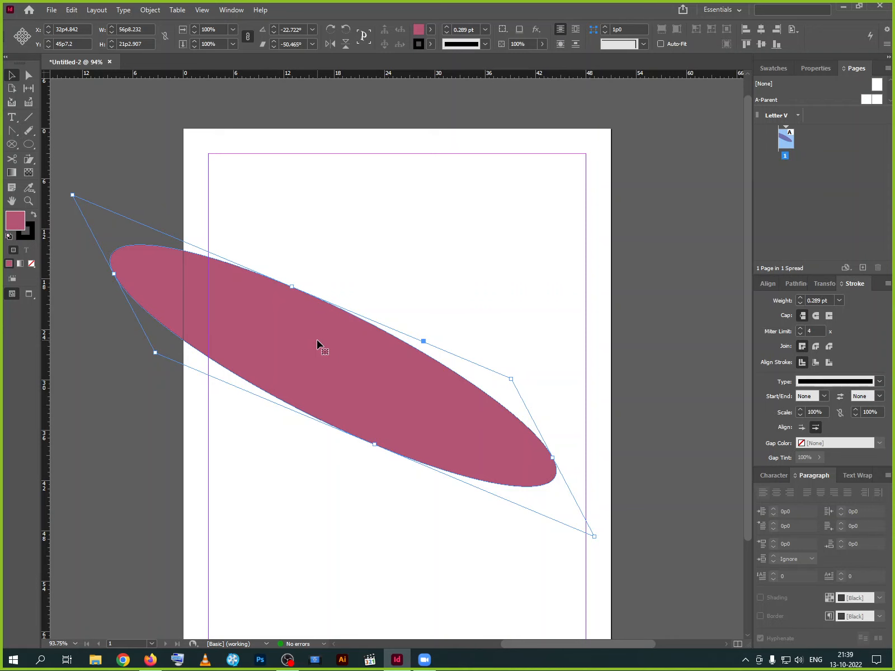
drag(294, 365, 357, 340)
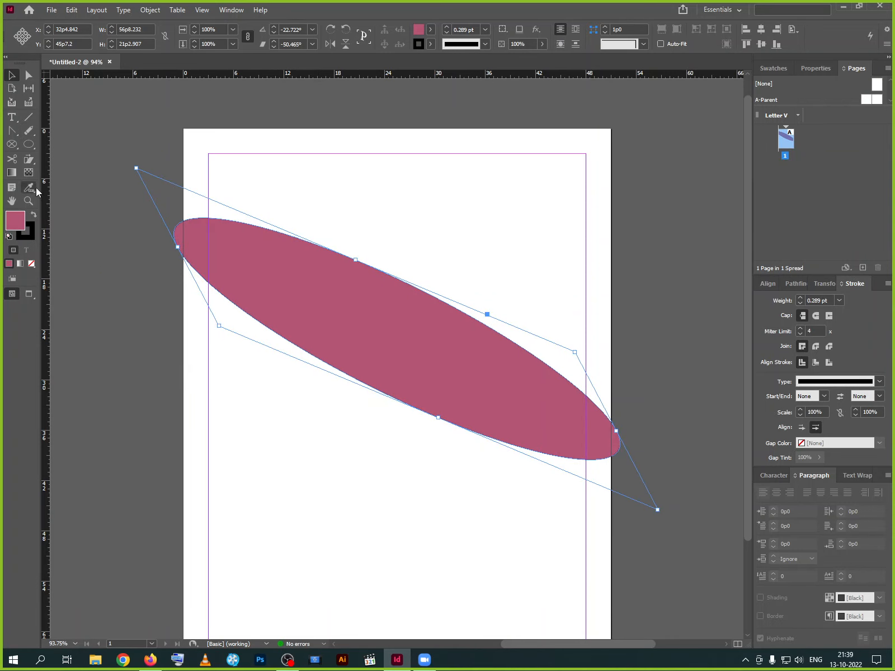
Cut the ellipse into two halves with the Scissors tool, at its upper edge and opposite lower edge near the middle
click(30, 173)
click(29, 161)
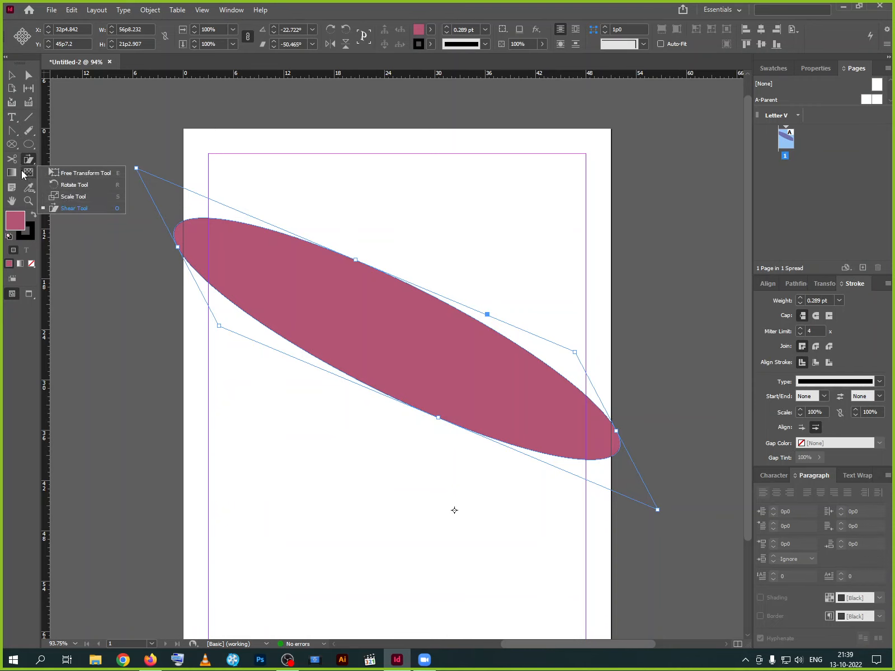
click(13, 161)
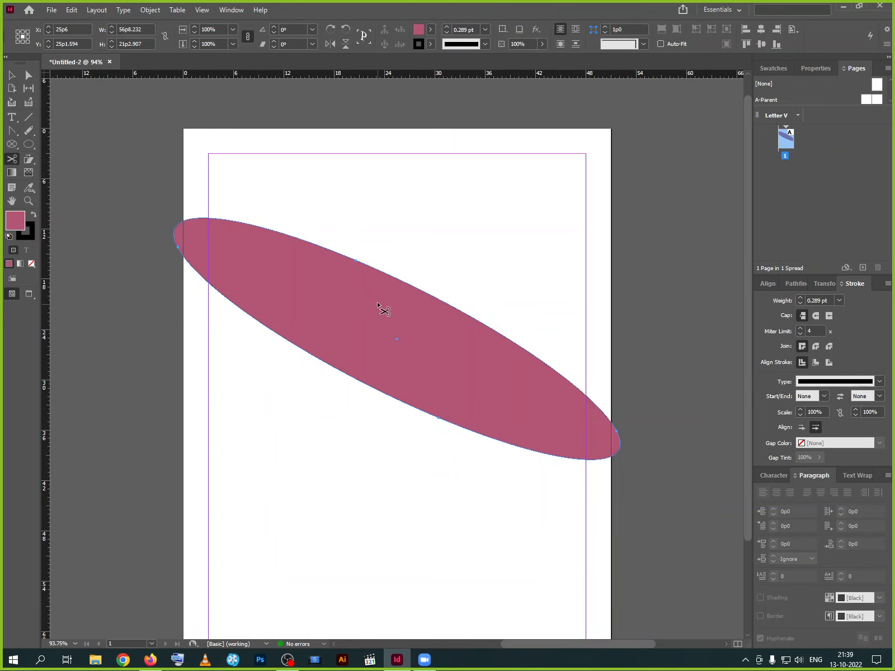
click(384, 272)
click(345, 378)
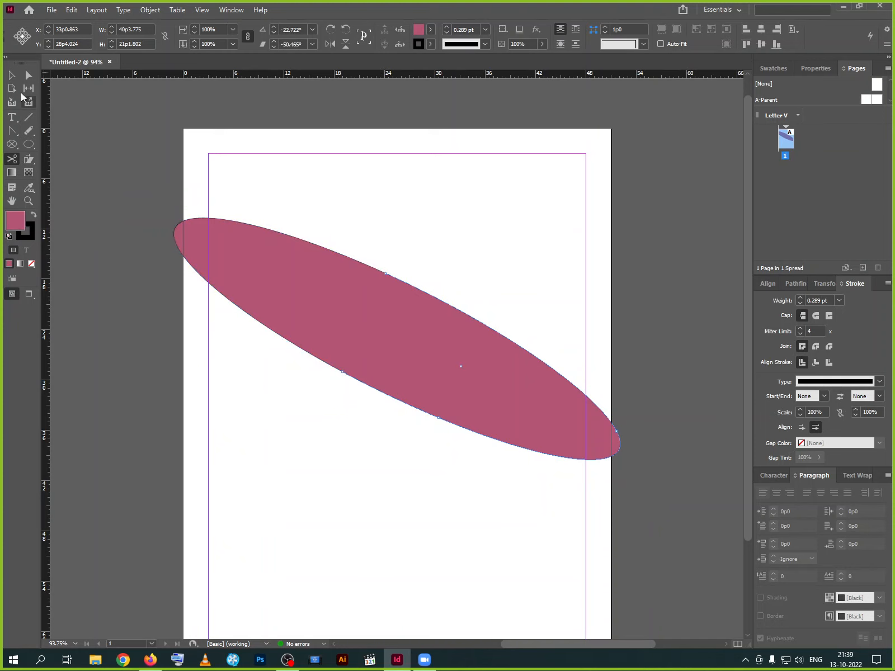
Separate the cut halves by moving the right one down to the right and the left one up to the left
key(v)
click(315, 437)
drag(401, 375, 482, 402)
drag(352, 355, 293, 337)
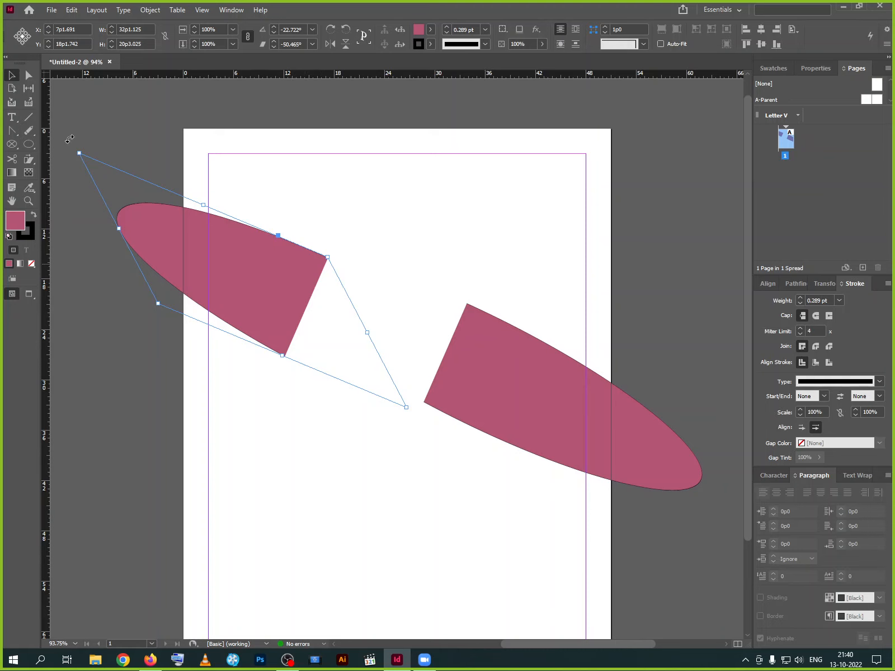
Move the right half back against the left half so that the cut edges meet
click(27, 173)
click(11, 75)
click(474, 387)
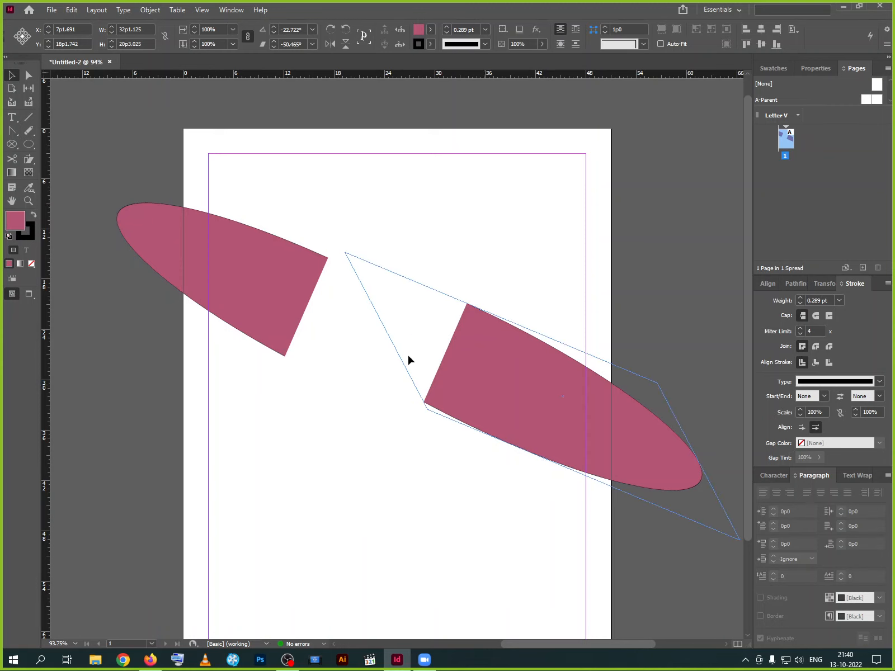
drag(408, 356, 341, 316)
key(ctrl+shift+a)
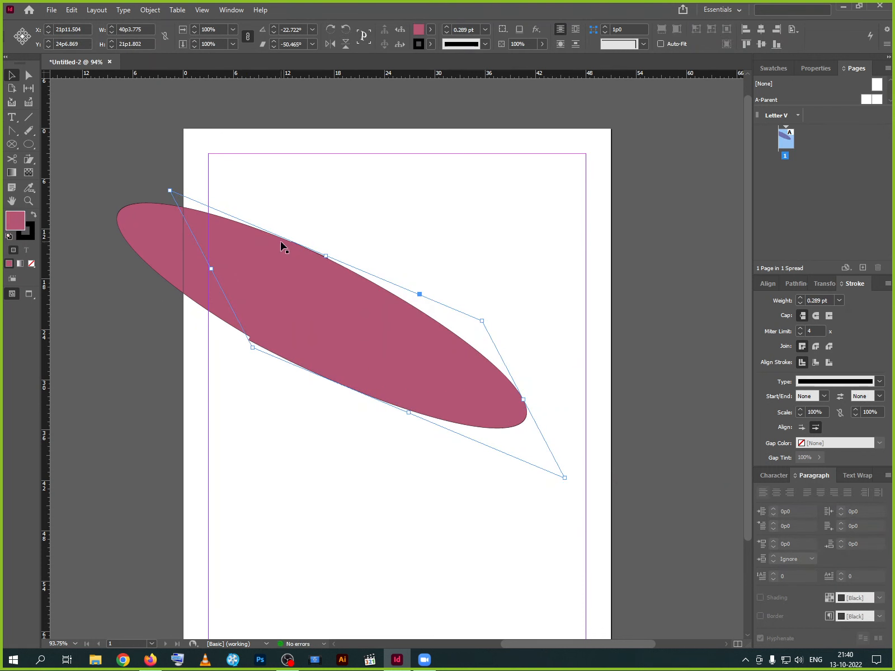
Fill the right half with the C=0 M=100 Y=0 K=0 swatch and deselect it
click(430, 31)
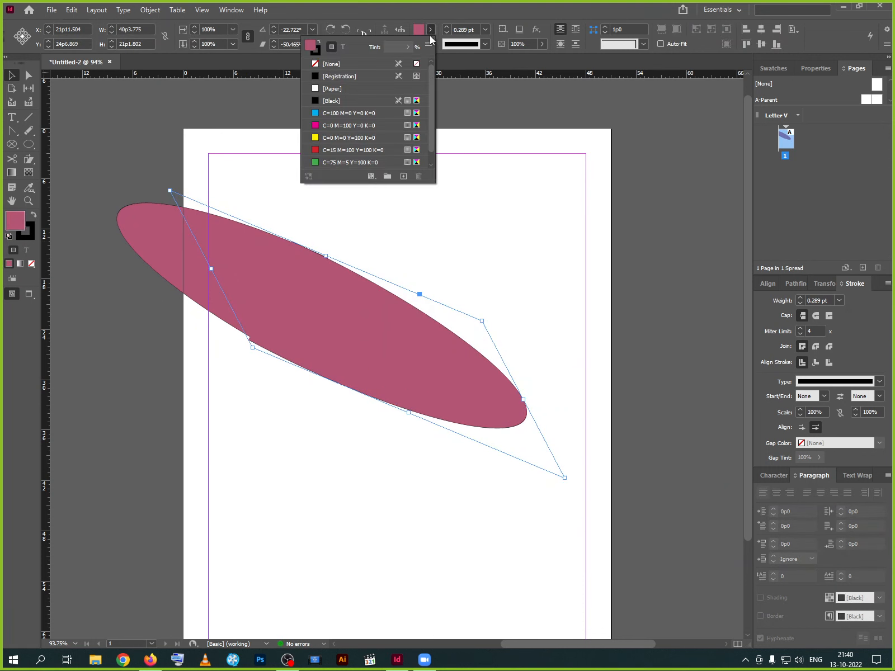
click(361, 124)
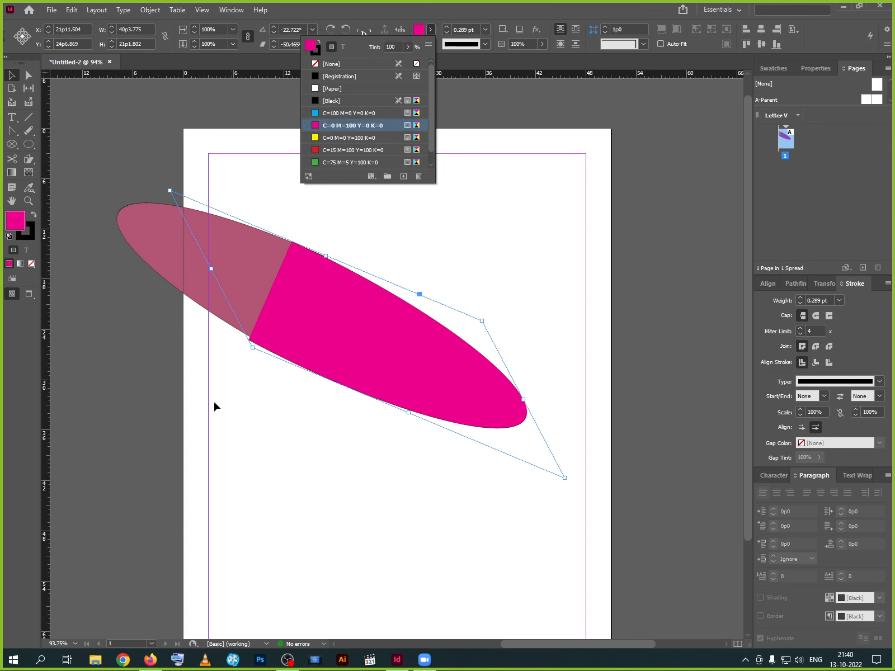
click(246, 397)
Apply a Gradient Feather to the magenta right half, trying several directions and ending with its lower-left edge fading out
click(285, 344)
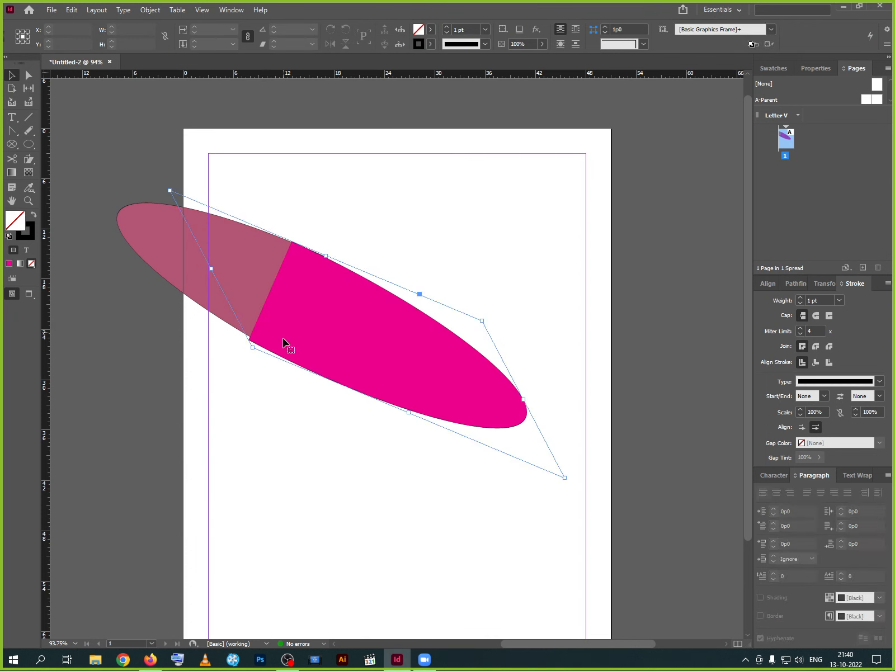
click(28, 172)
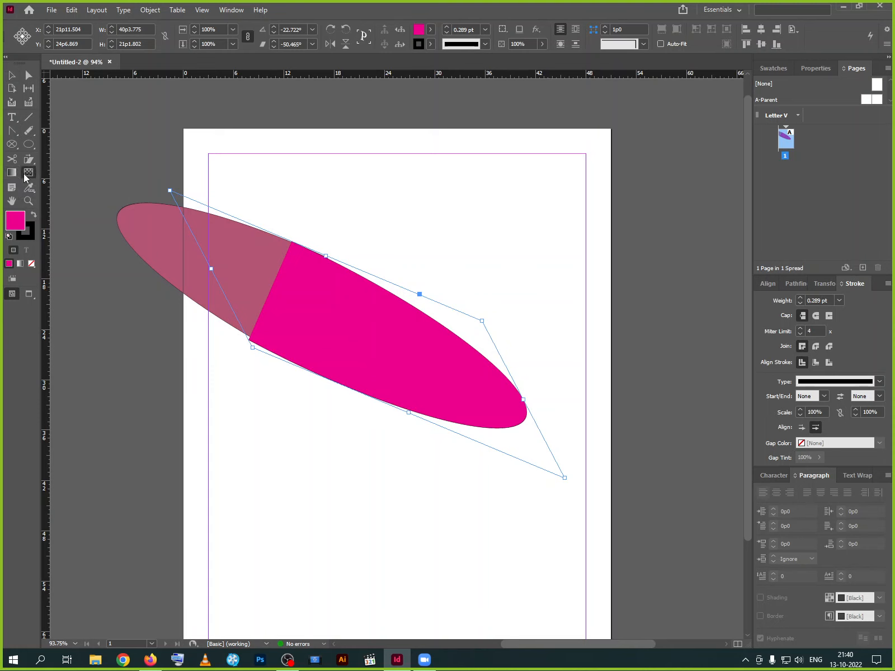
drag(347, 331, 259, 296)
drag(399, 363, 342, 324)
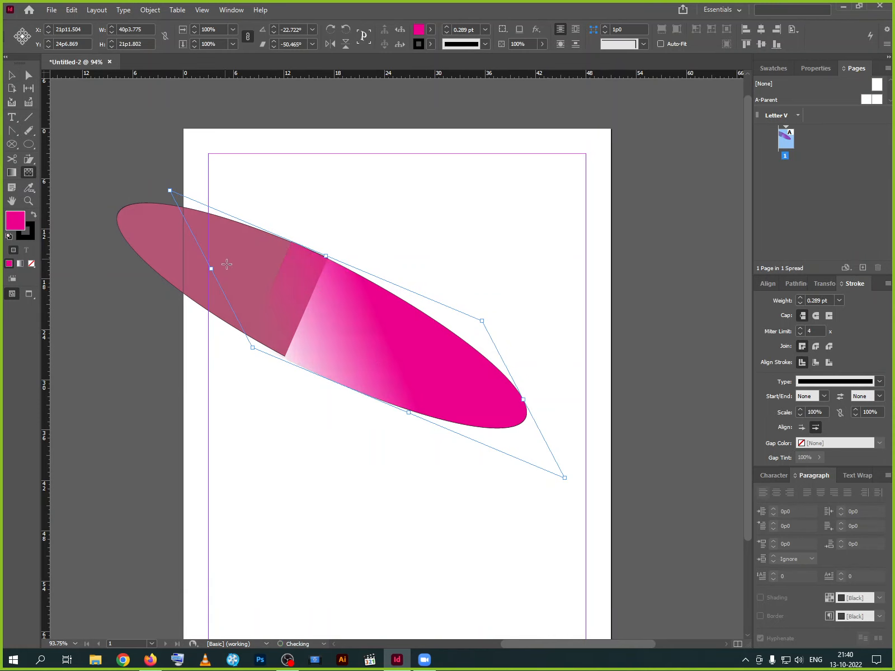
drag(290, 300, 268, 307)
drag(380, 360, 268, 300)
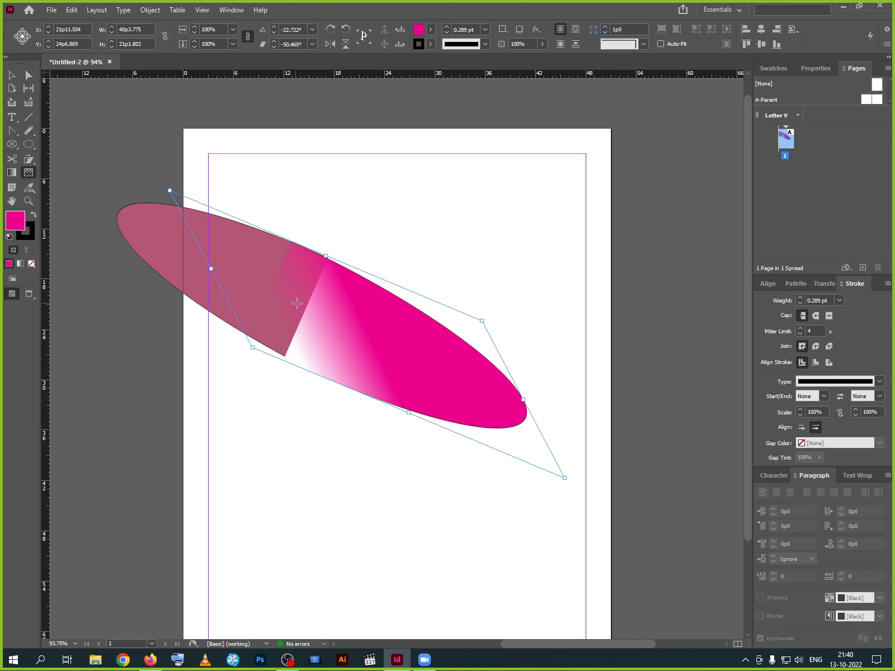
drag(286, 270, 394, 337)
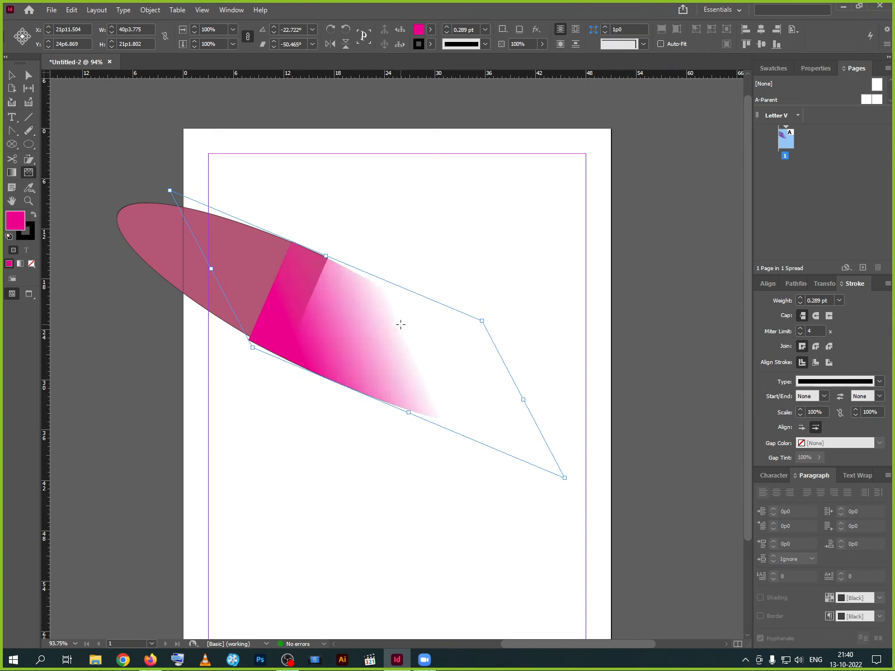
drag(289, 283, 309, 390)
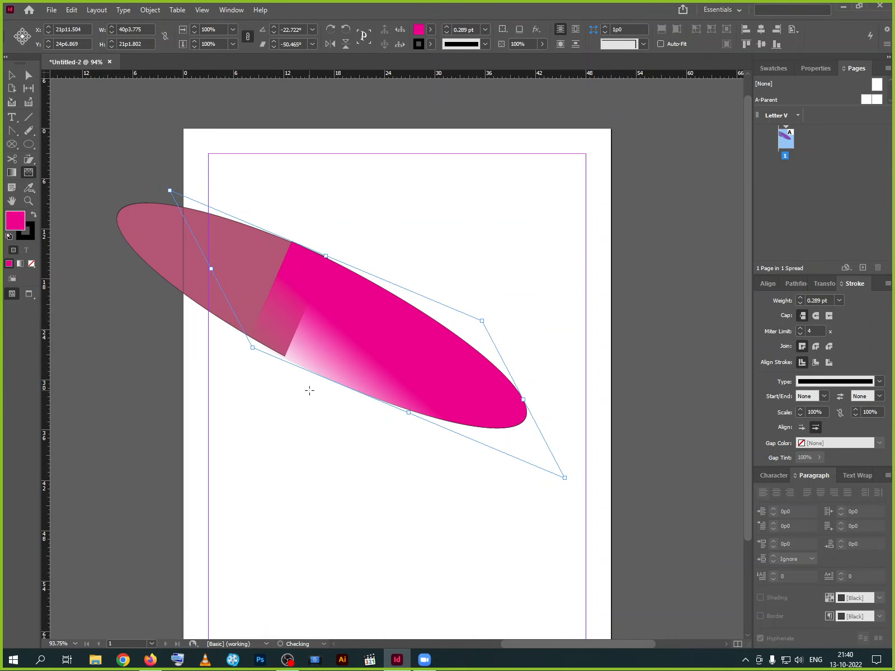
Fill the right half with a linear white-to-black gradient running diagonally from its middle down toward its lower-right tip
click(12, 173)
drag(332, 330, 419, 360)
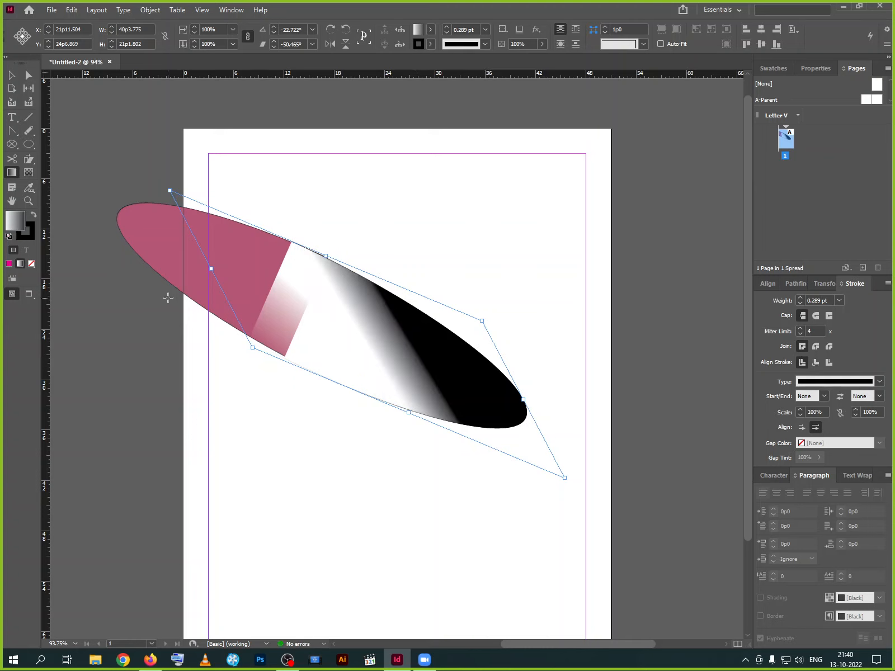
drag(190, 291, 129, 269)
drag(356, 309, 462, 360)
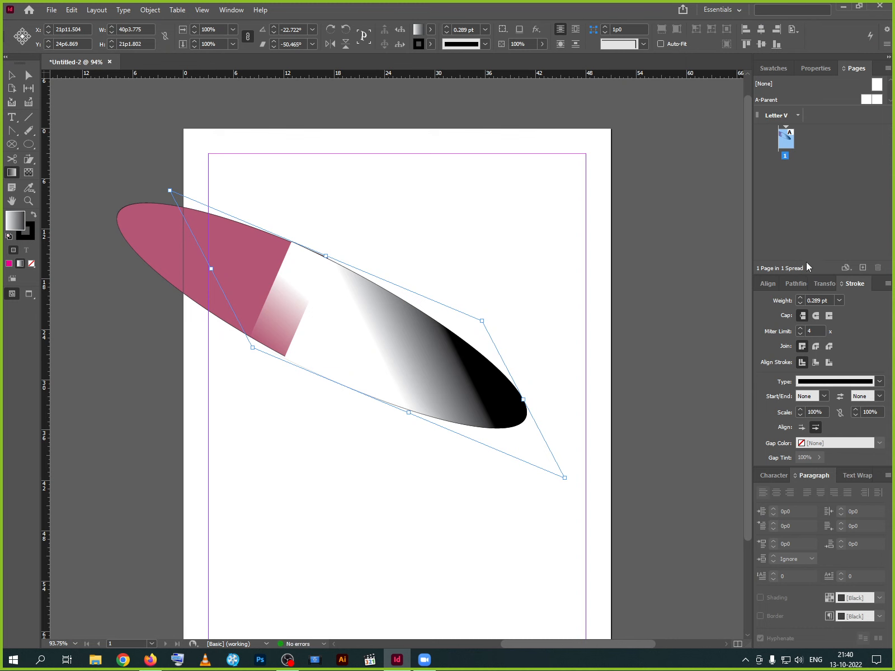
Open the Gradient panel and undock the Swatches panel so that it floats below it
click(233, 11)
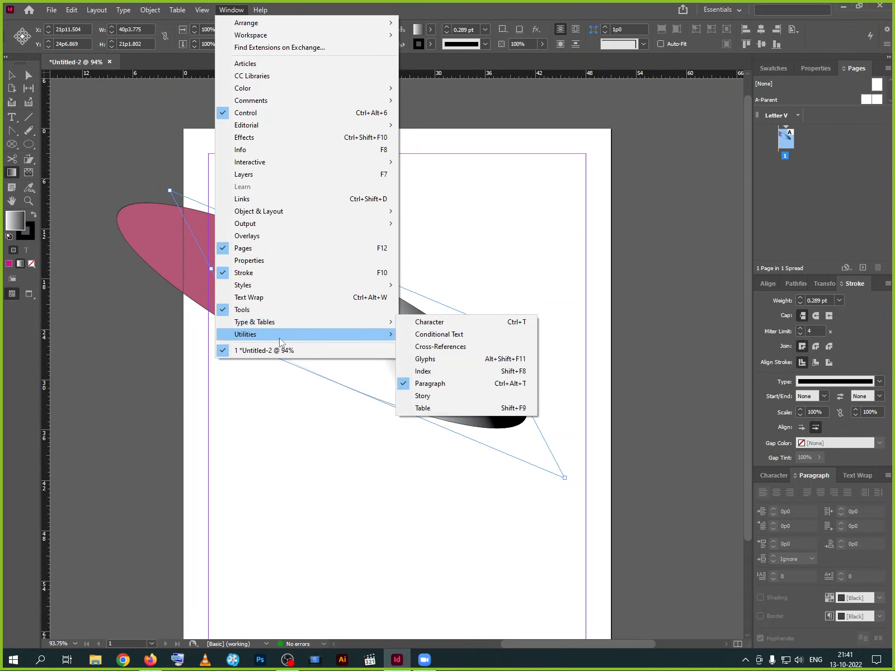
mouse_move(279, 338)
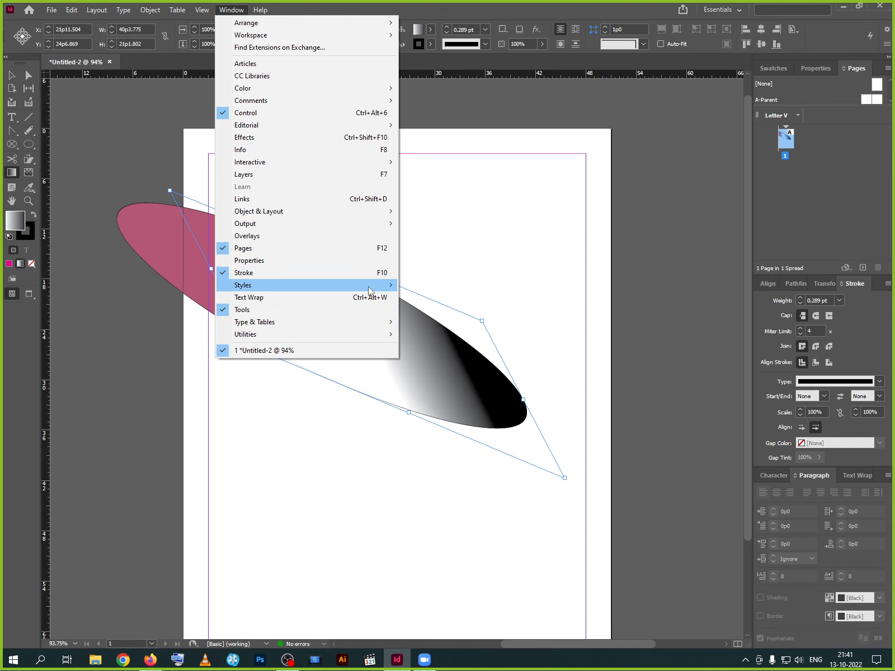
mouse_move(369, 291)
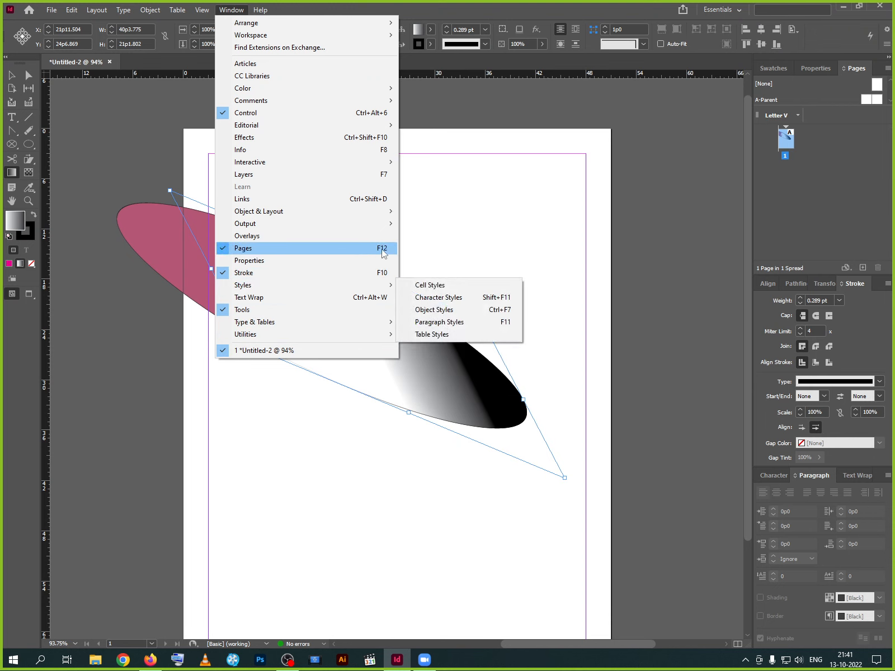
mouse_move(386, 230)
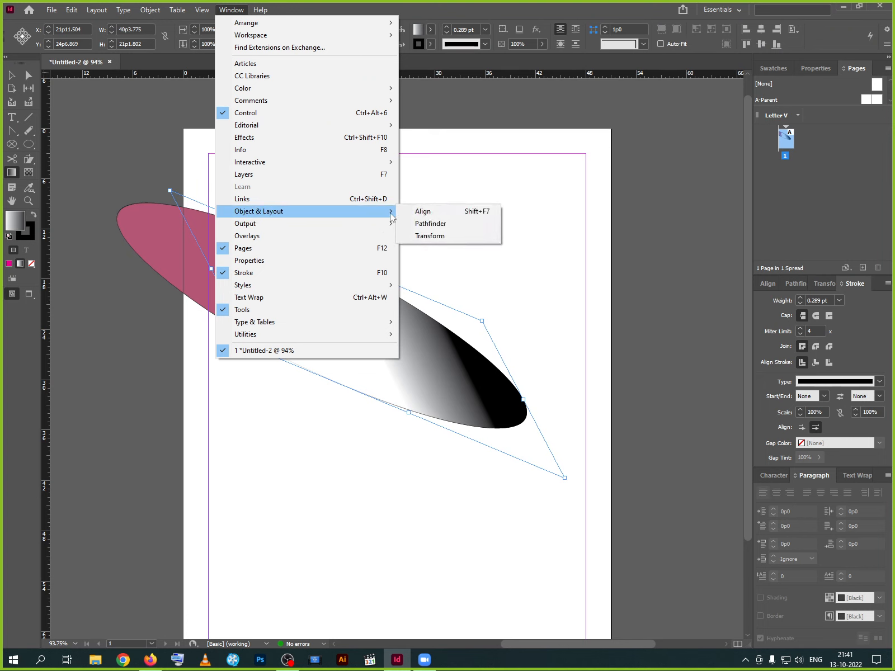
mouse_move(383, 161)
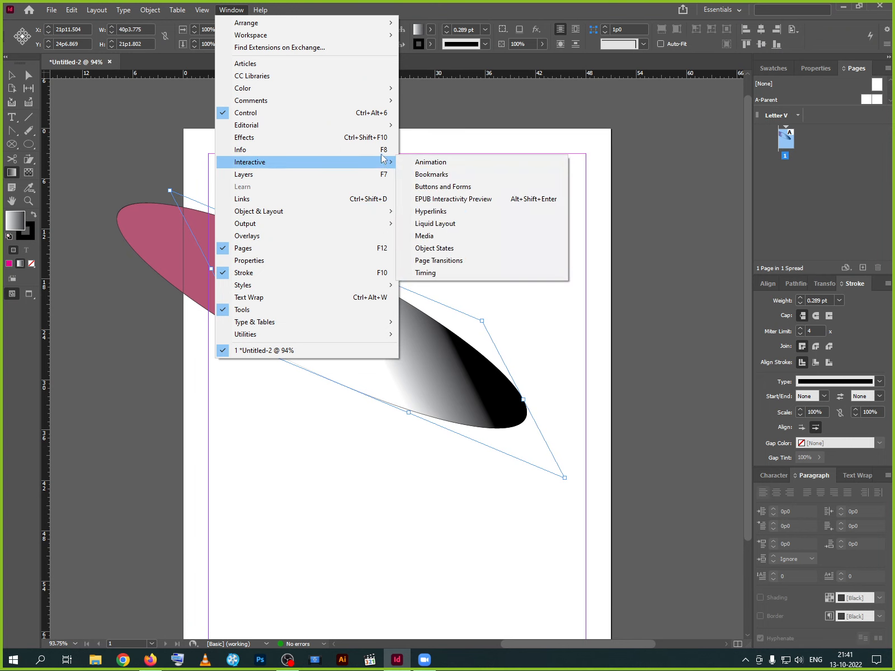
mouse_move(393, 106)
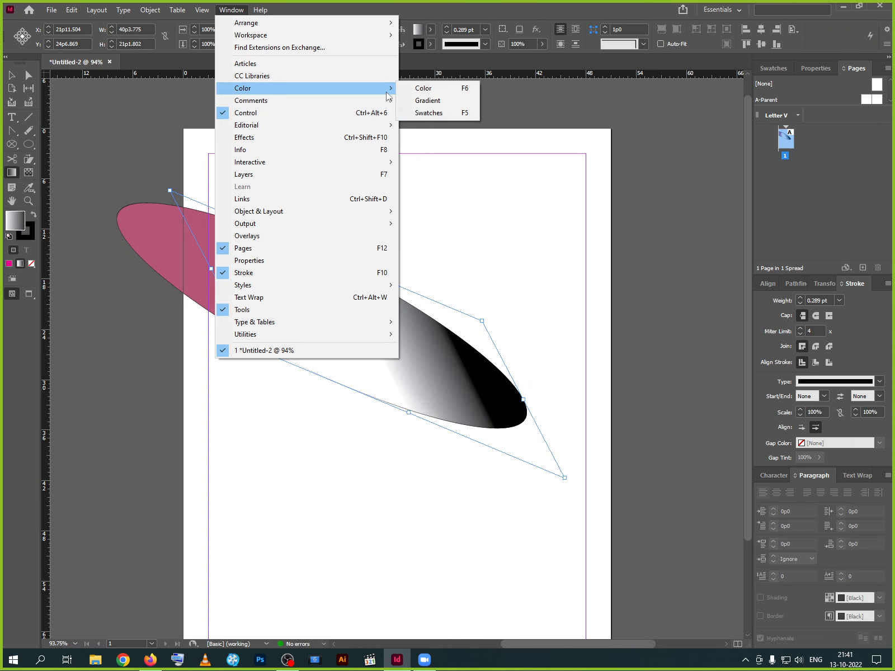
click(434, 101)
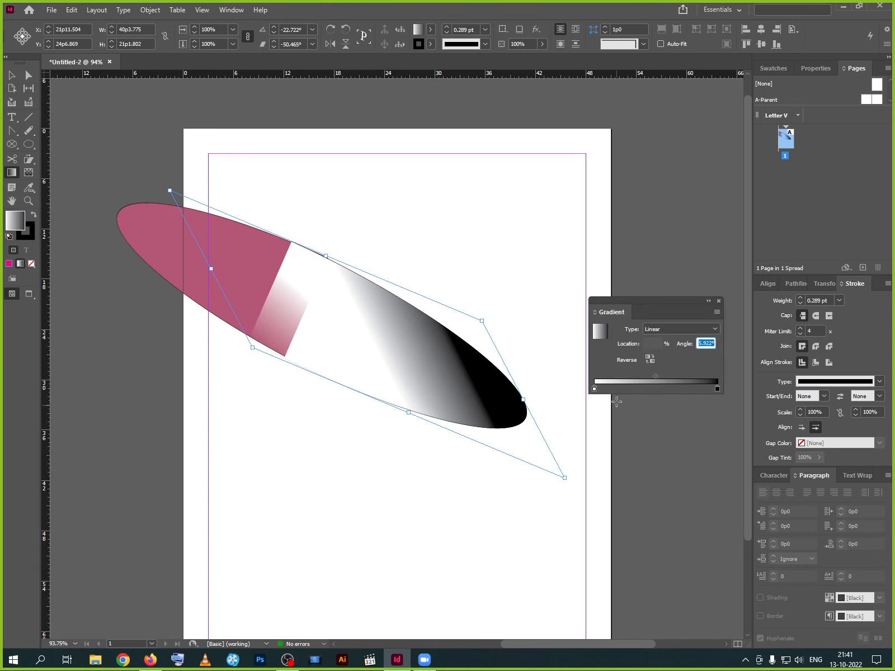
click(779, 68)
drag(779, 68, 663, 457)
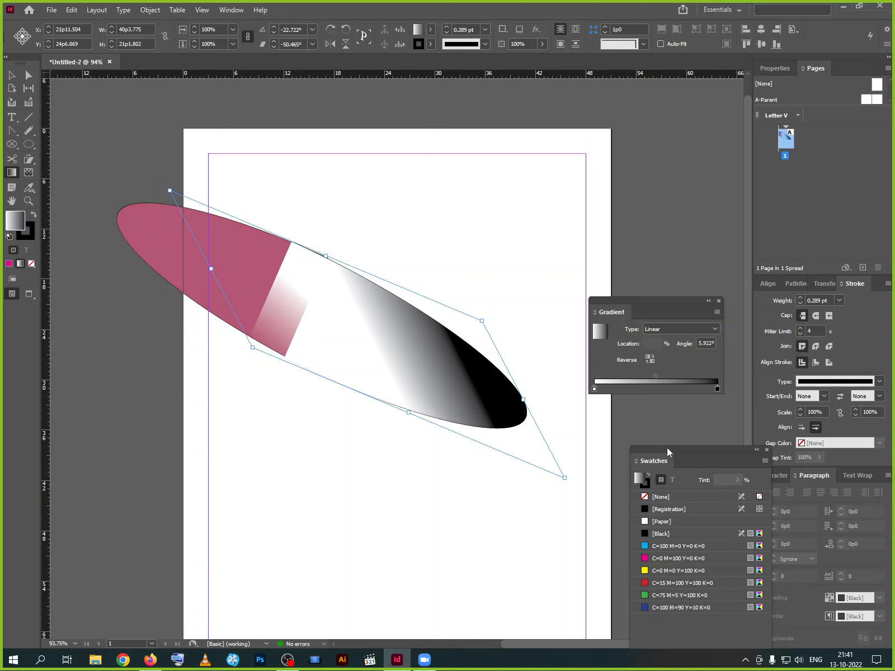
Color the gradient's start with the C=100 M=0 Y=0 K=0 swatch, leaving cyan stops at 0% and 12.273%
click(650, 546)
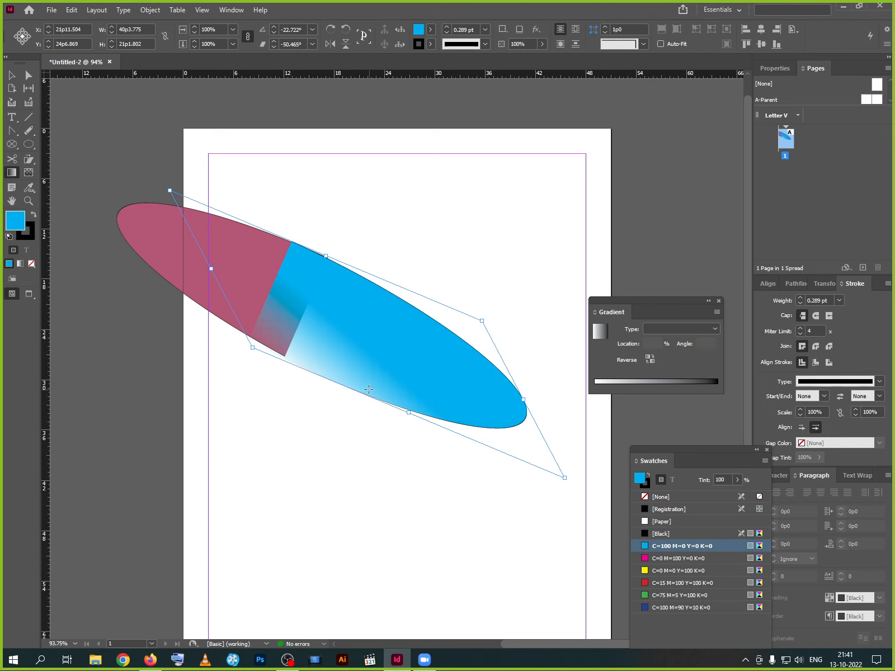
click(235, 309)
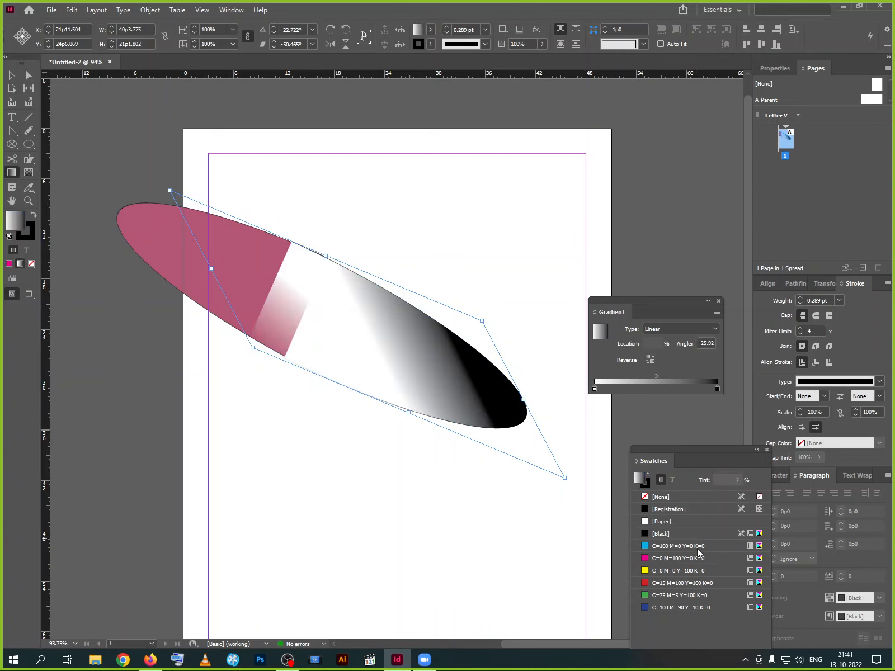
drag(646, 547, 593, 391)
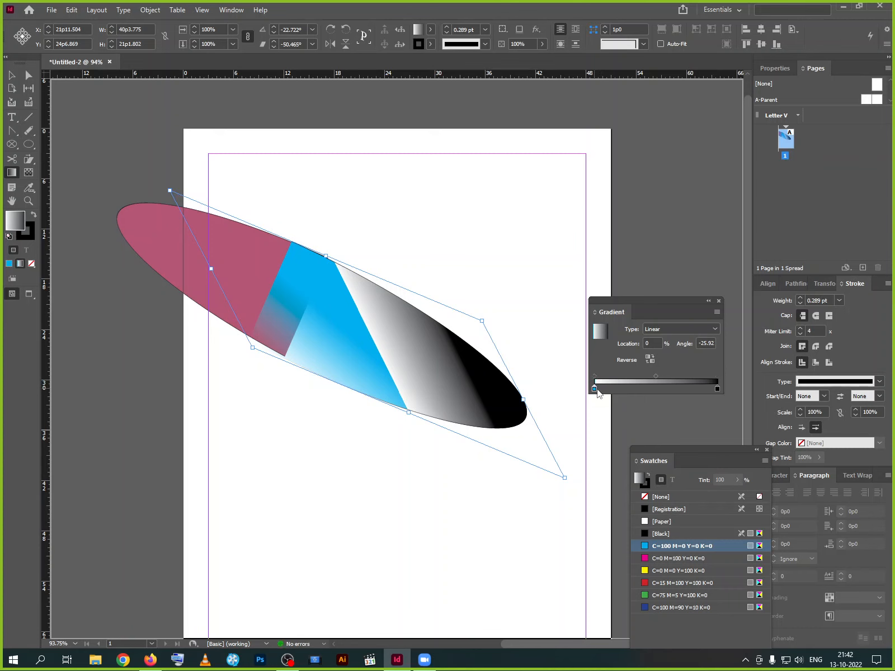
drag(594, 389, 620, 388)
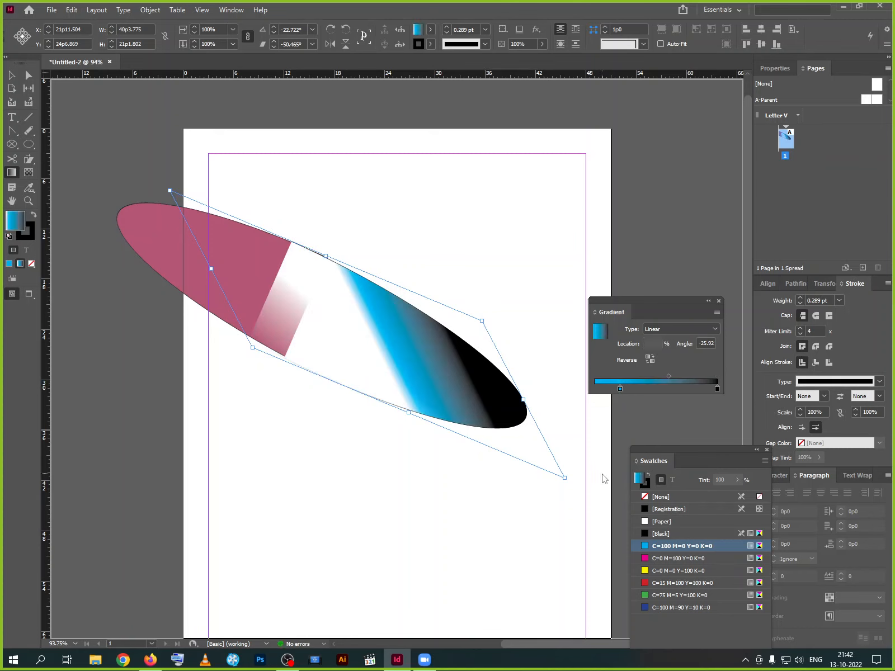
drag(619, 390, 609, 389)
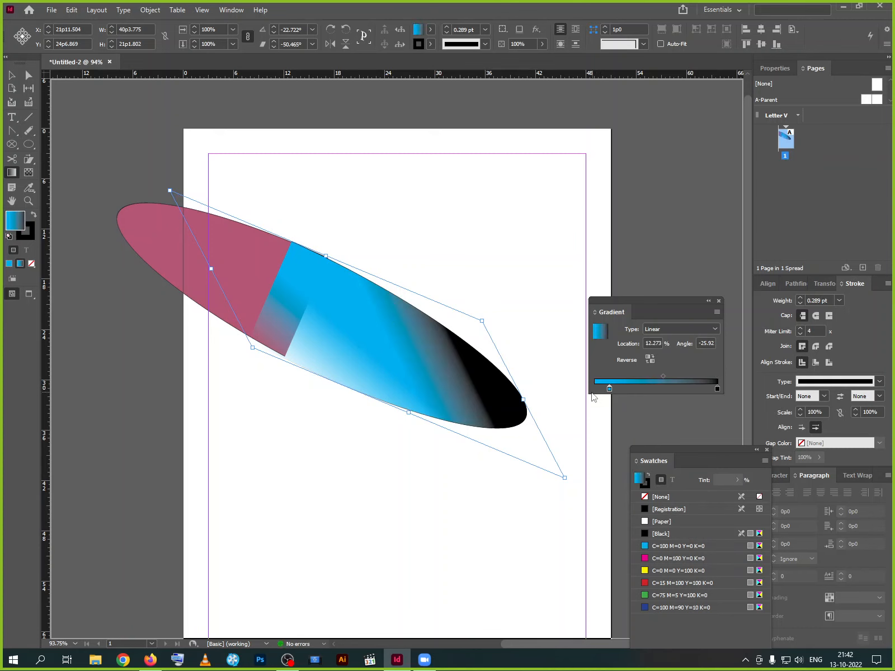
click(595, 388)
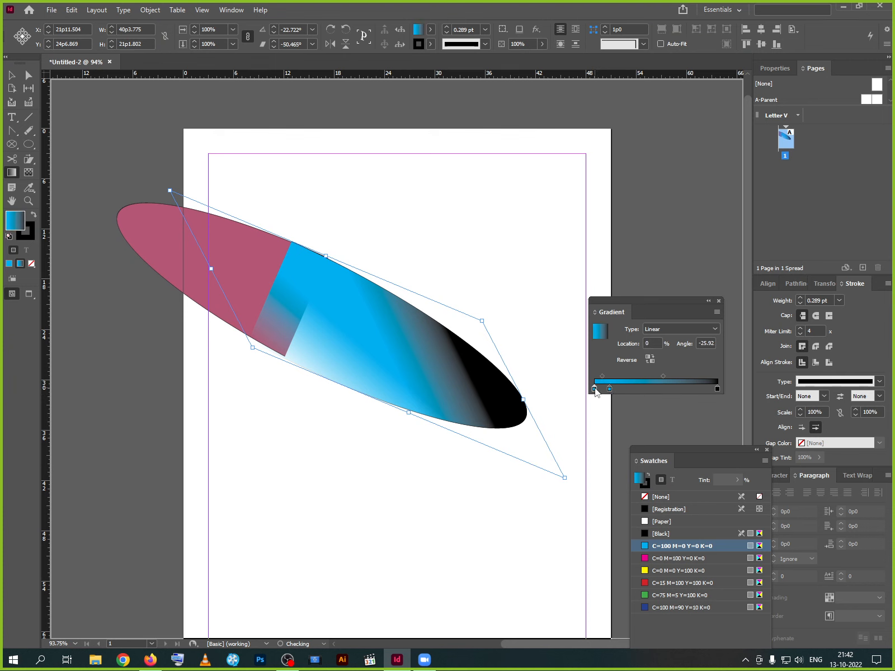
Try to recolor the gradient's black end stop with the C=100 M=90 Y=10 K=0 swatch, and restore the gradient fill
click(717, 389)
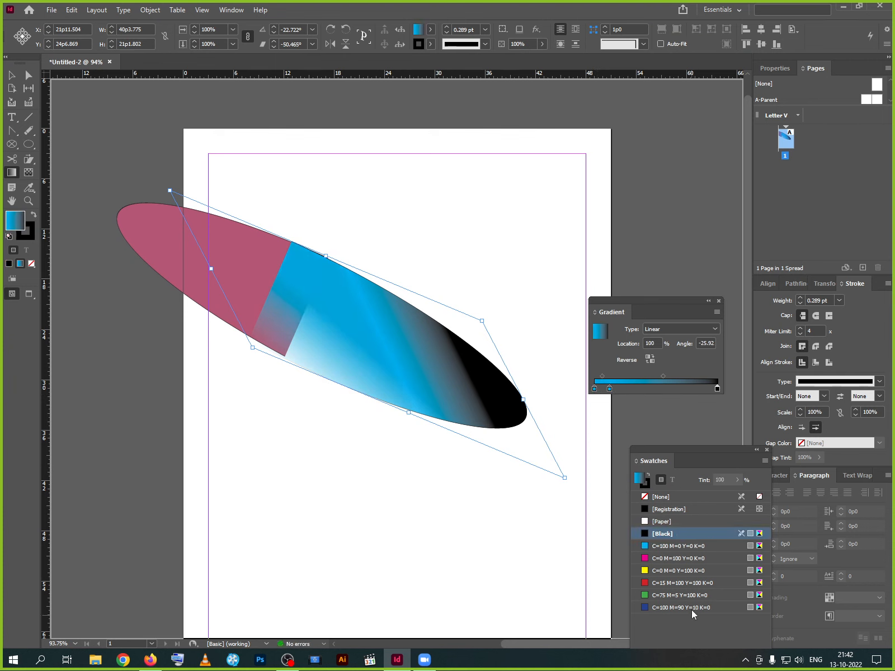
click(672, 607)
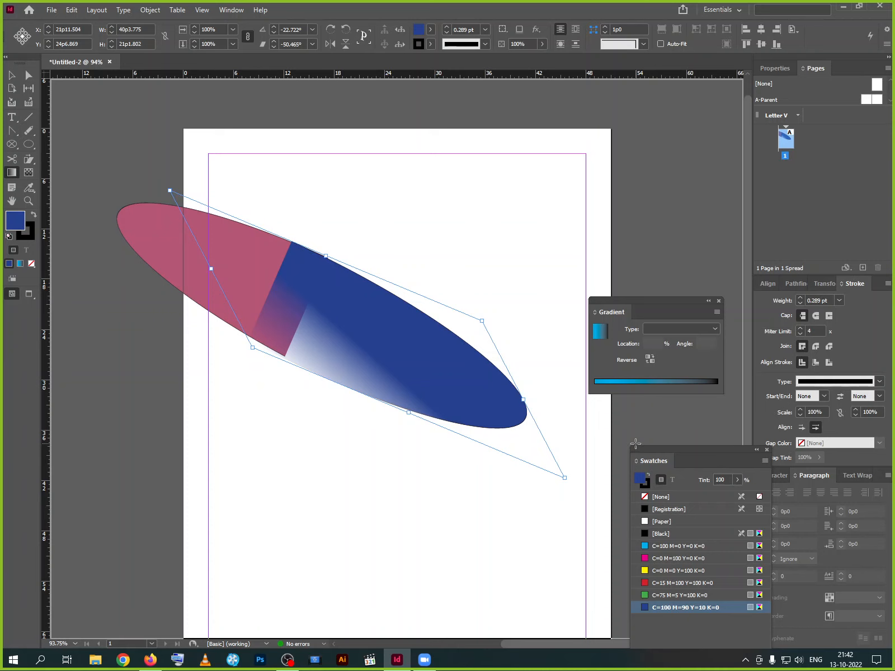
click(365, 351)
Change the right half's gradient type to Radial
click(13, 77)
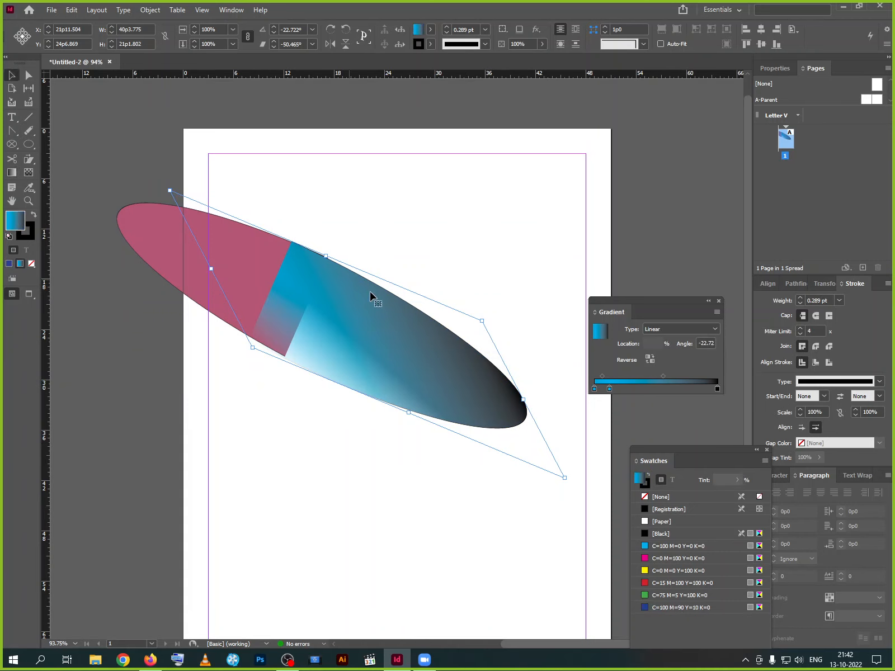
click(714, 329)
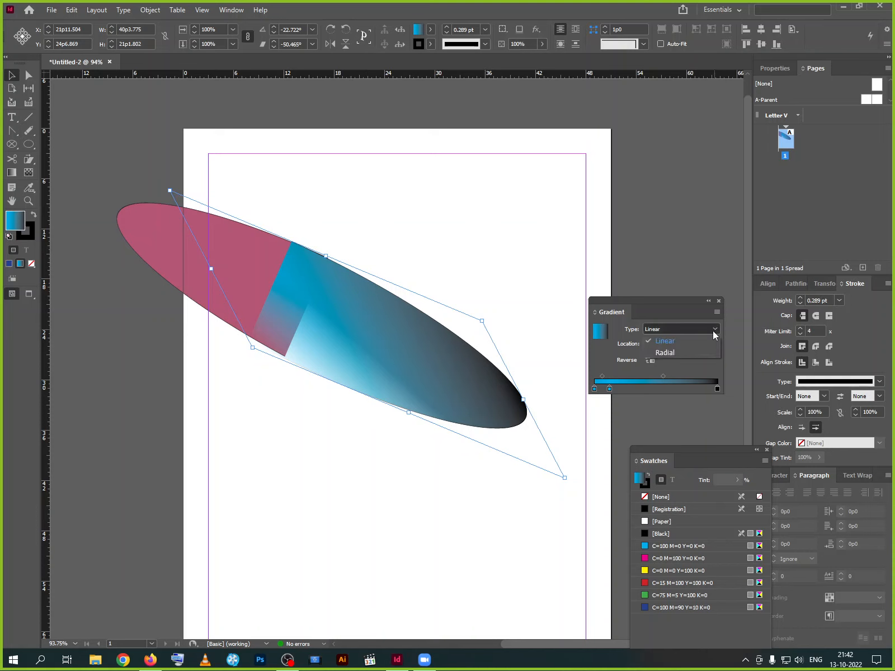
click(670, 352)
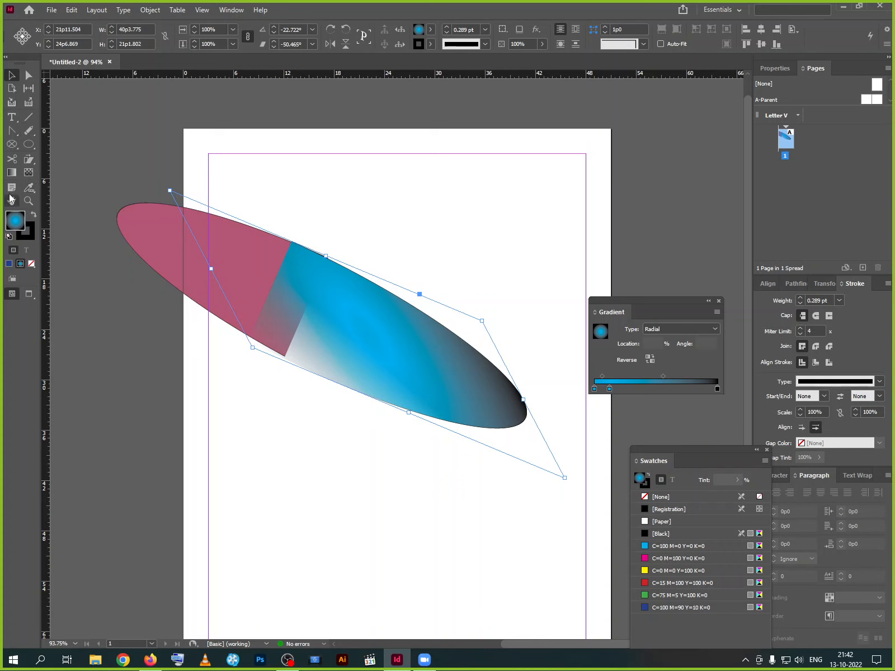
Pan the page slightly with the Hand tool and magnify the view to 125% with the Zoom tool
click(12, 200)
drag(260, 383, 276, 404)
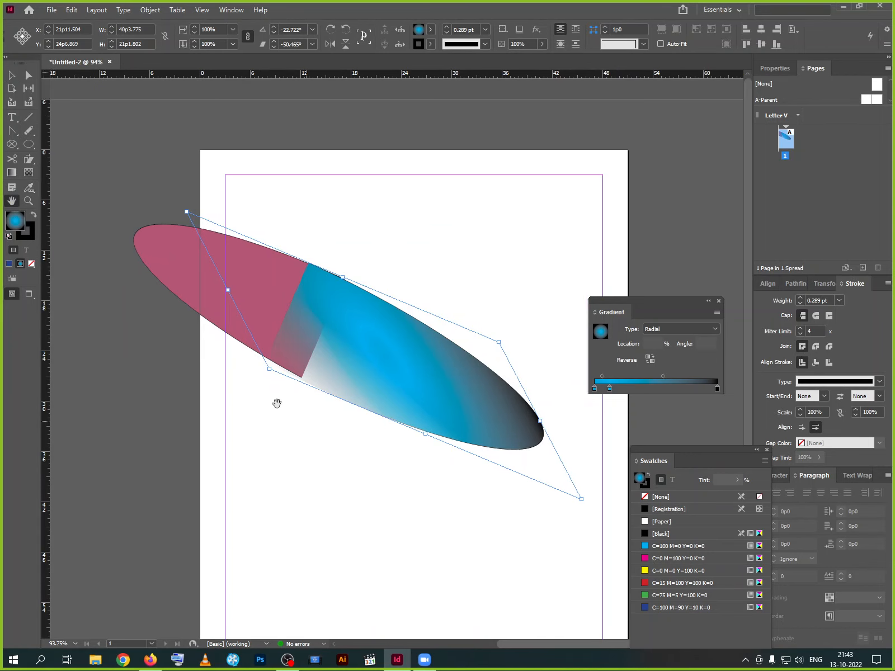
click(31, 197)
click(12, 78)
click(26, 200)
click(245, 247)
click(246, 246)
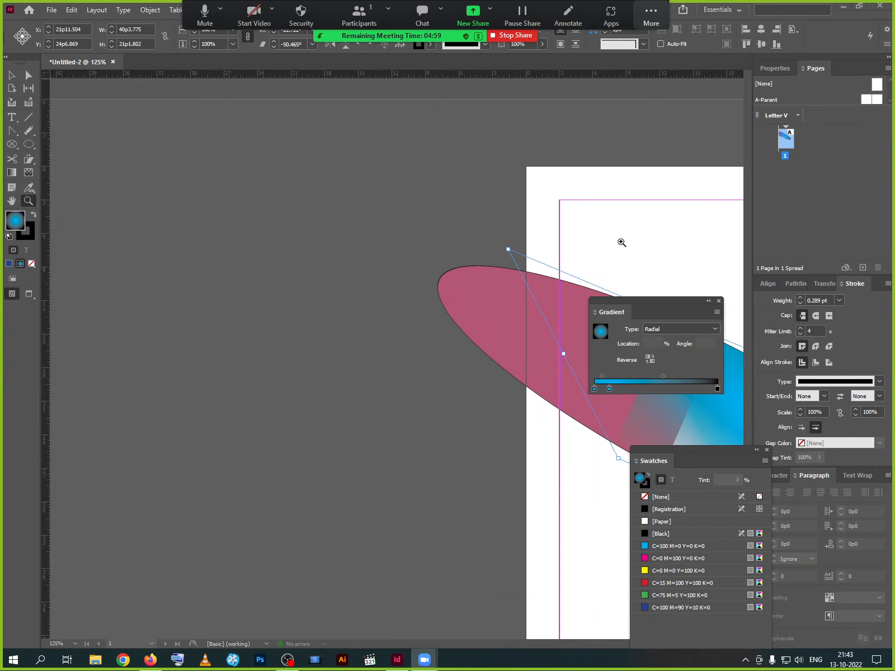
Stop sharing the screen in Zoom and end the meeting, closing the Zoom window
click(515, 35)
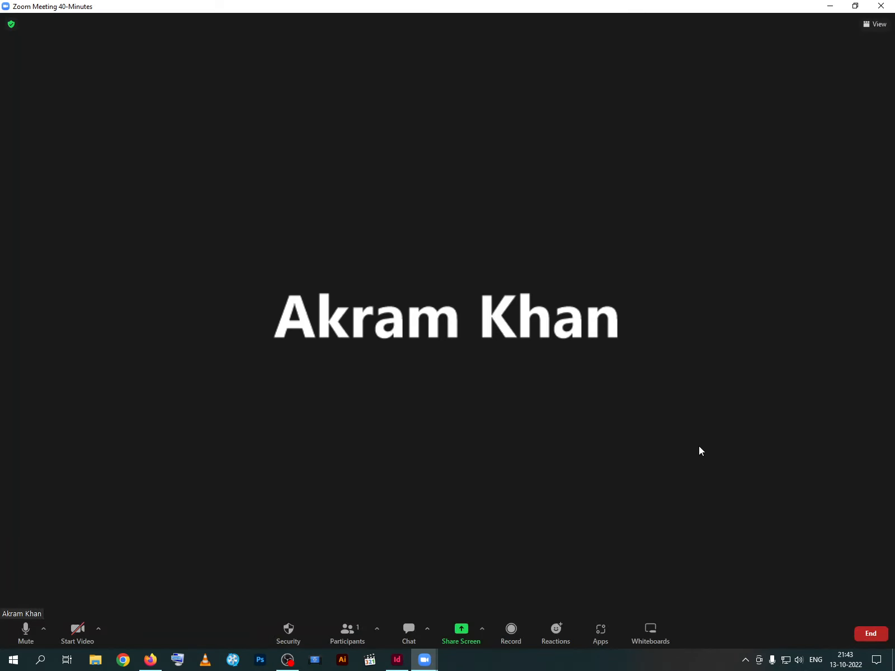
click(864, 632)
click(837, 579)
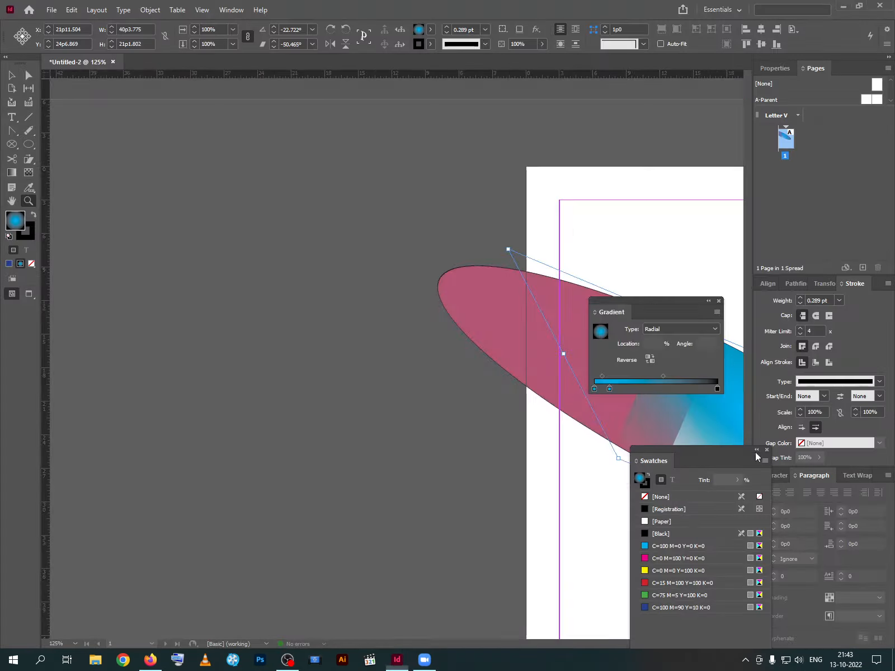
click(618, 222)
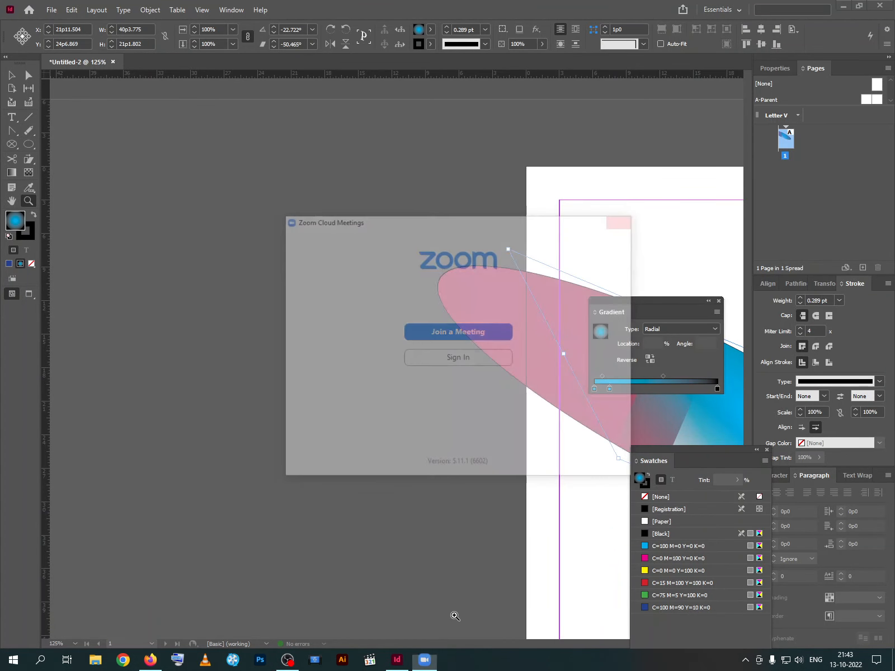